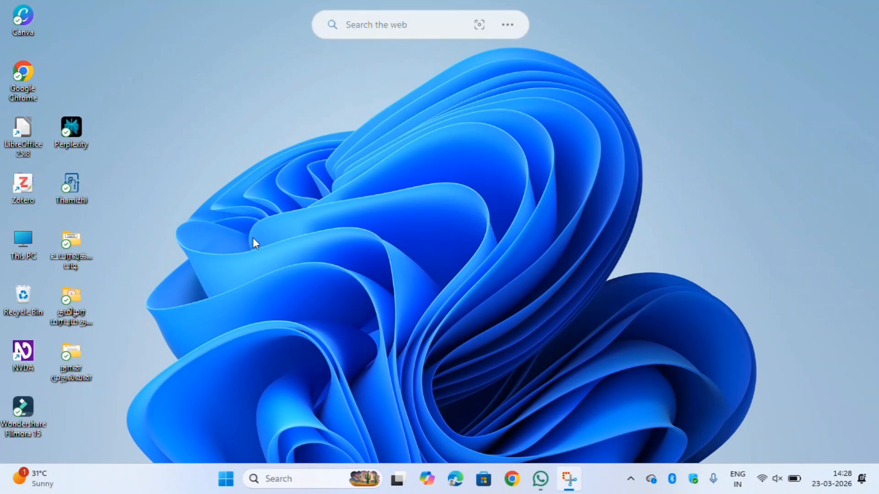
Step: Launch Excel and create a new blank workbook
{"action": "left_click", "coordinate": [226, 477]}
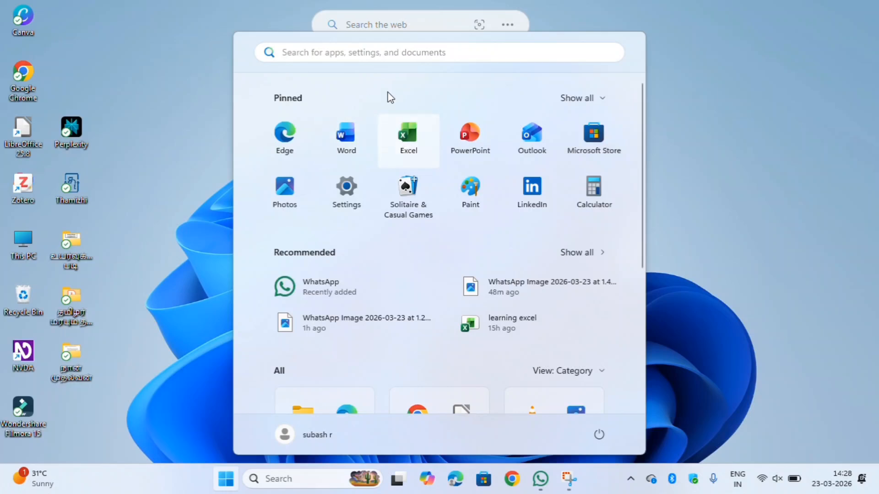
{"action": "left_click", "coordinate": [372, 53]}
{"action": "type", "text": "excel"}
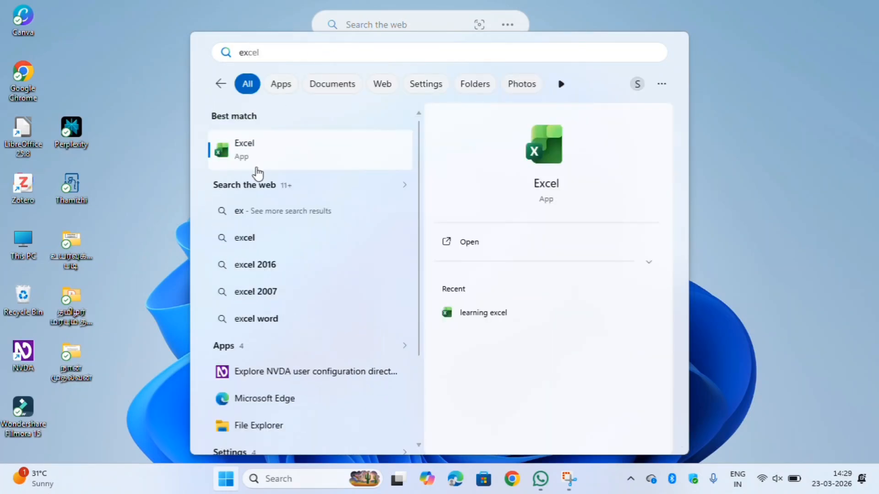
{"action": "left_click", "coordinate": [257, 163]}
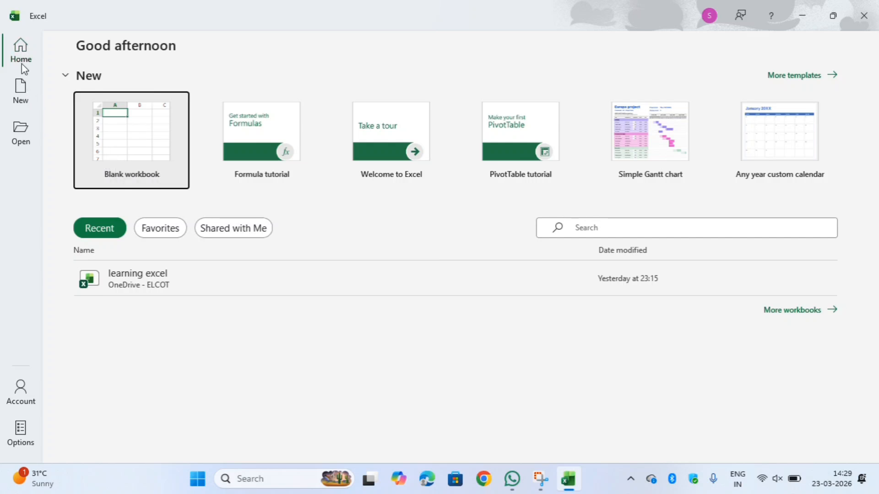
{"action": "left_click", "coordinate": [21, 90]}
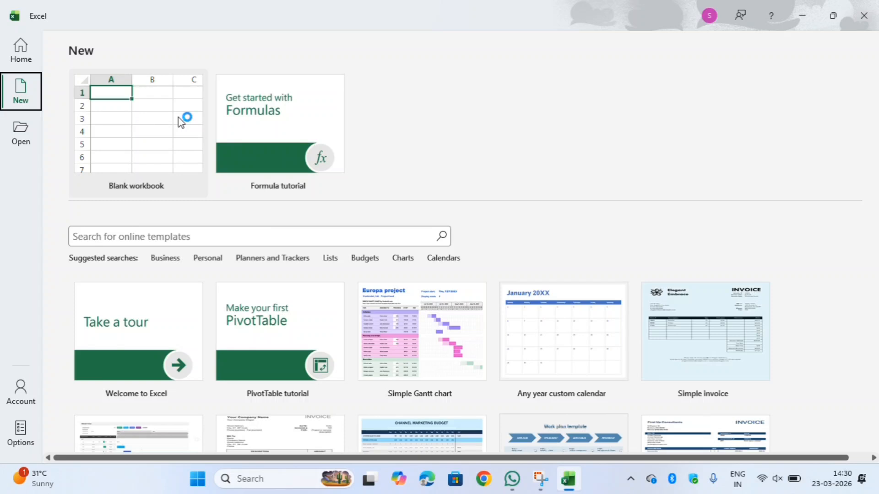
{"action": "left_click", "coordinate": [139, 108]}
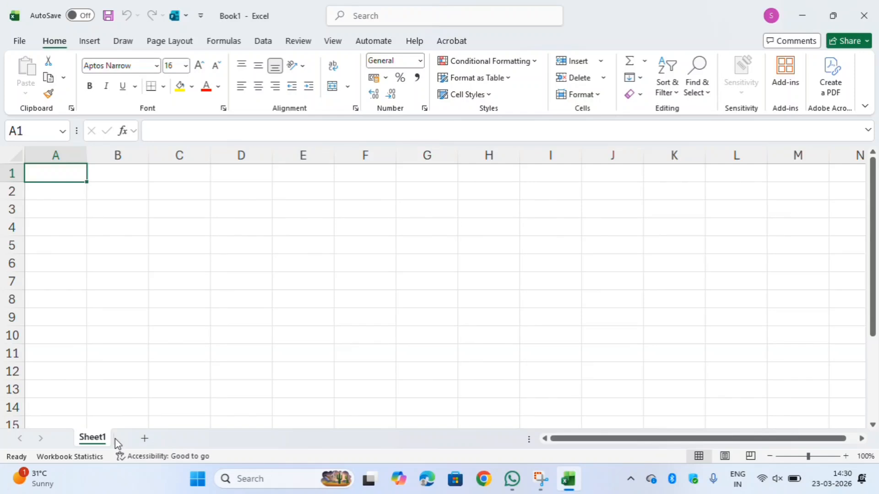
Step: Add four new worksheets to the workbook after Sheet1
{"action": "left_click", "coordinate": [145, 439]}
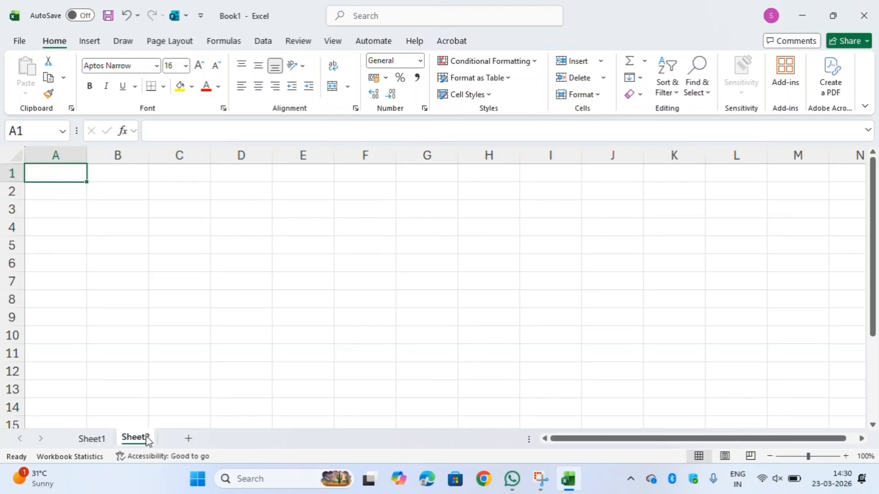
{"action": "left_click", "coordinate": [182, 440]}
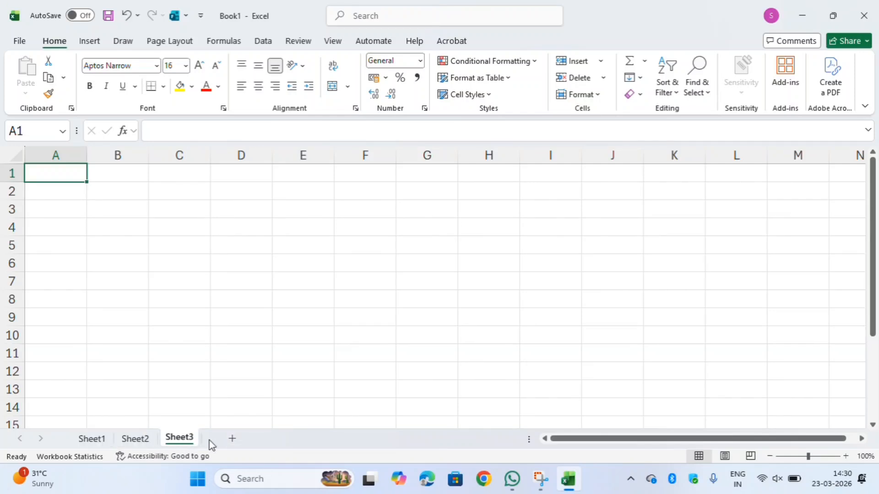
{"action": "left_click", "coordinate": [232, 439]}
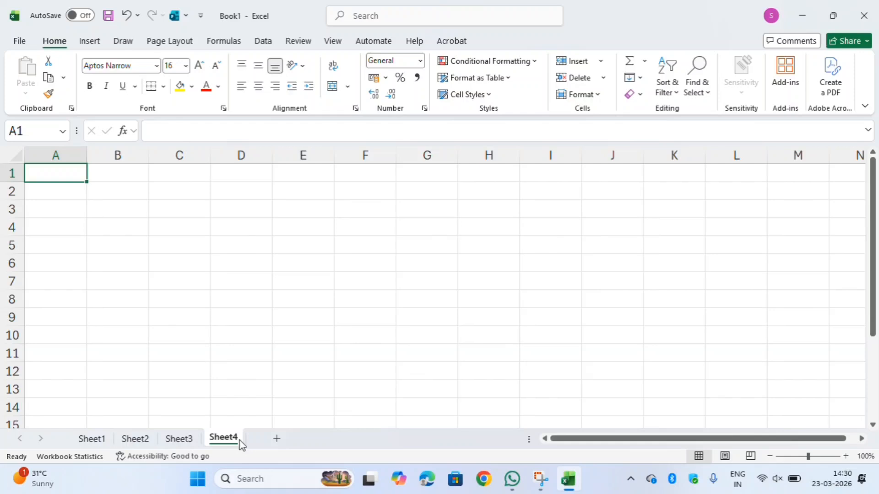
{"action": "left_click", "coordinate": [274, 440]}
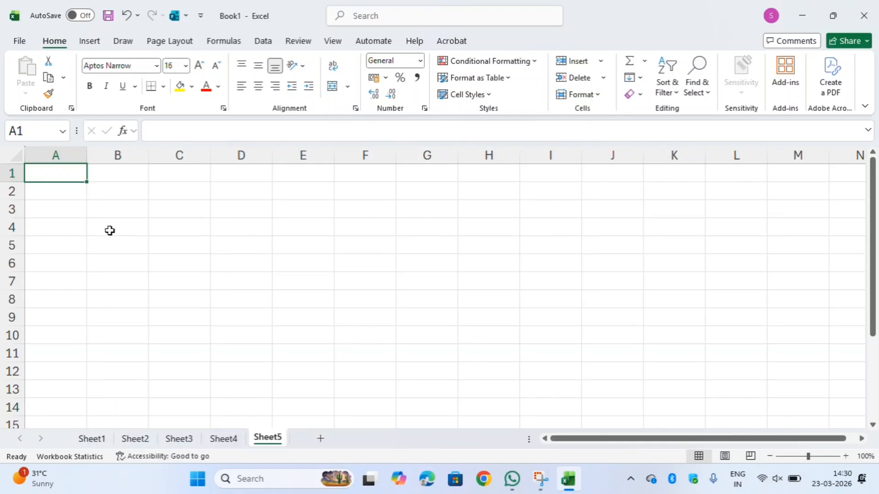
Step: Go back to Sheet1 and rename it "basic excel"
{"action": "left_click", "coordinate": [93, 436]}
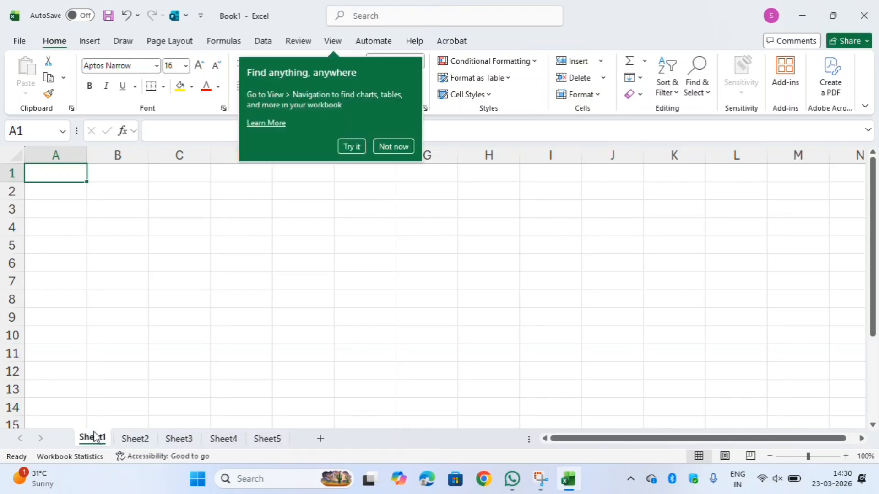
{"action": "left_click", "coordinate": [222, 269]}
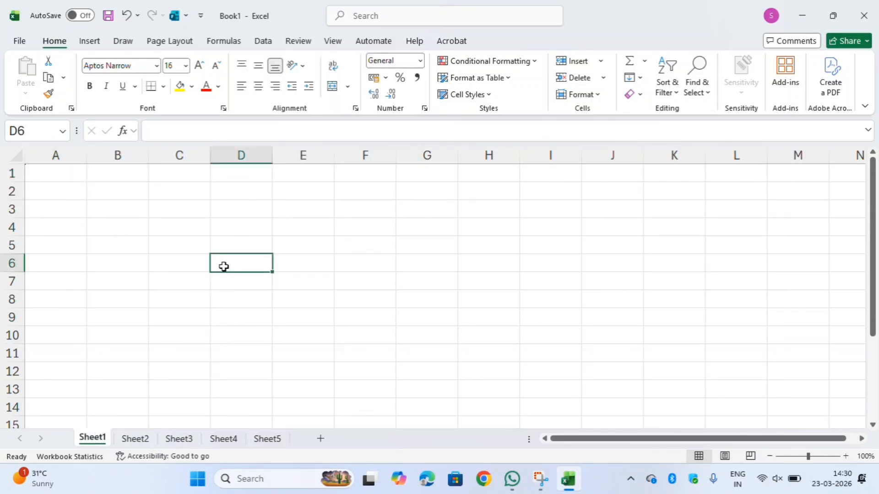
{"action": "right_click", "coordinate": [93, 440]}
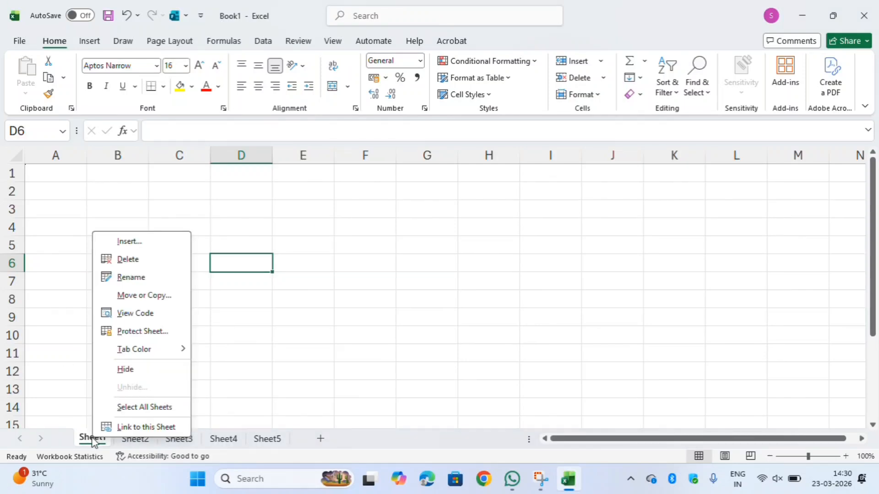
{"action": "left_click", "coordinate": [143, 279]}
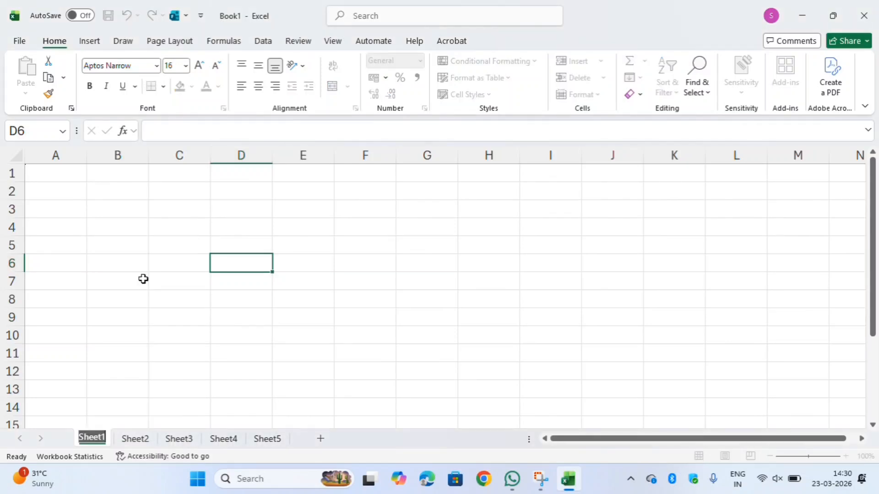
{"action": "key", "text": "BackSpace"}
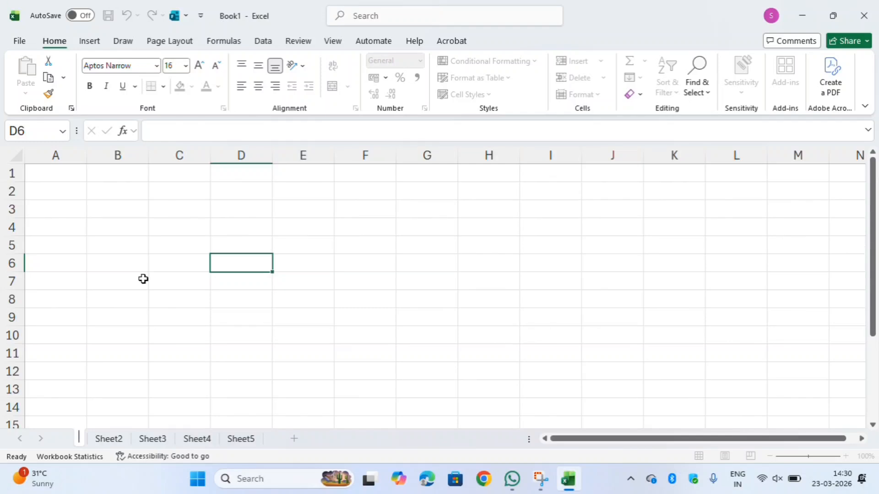
{"action": "type", "text": "basic"}
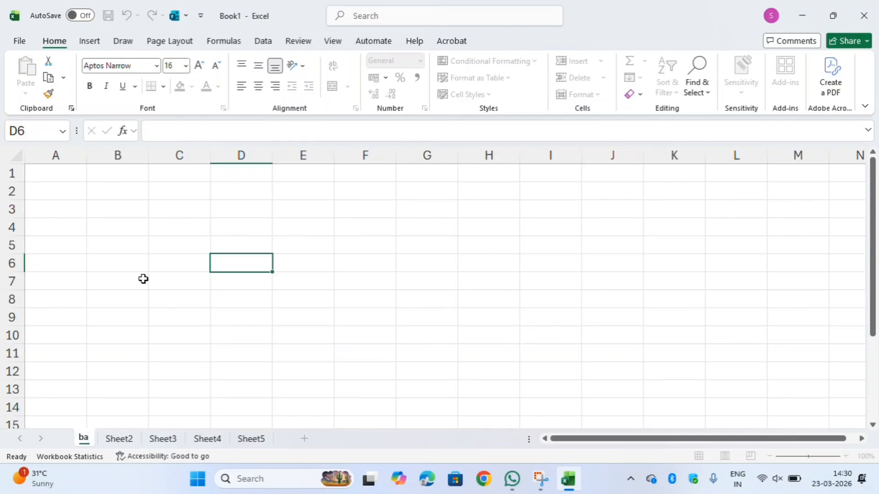
{"action": "key", "text": "Return"}
{"action": "type", "text": "excel"}
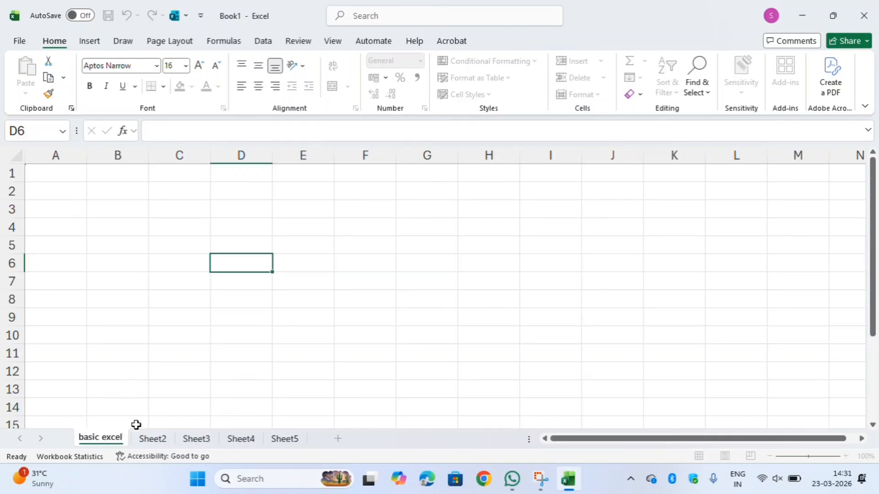
Step: Try to give Sheet2 the same name as the first sheet, "basic excel"
{"action": "left_click", "coordinate": [139, 440]}
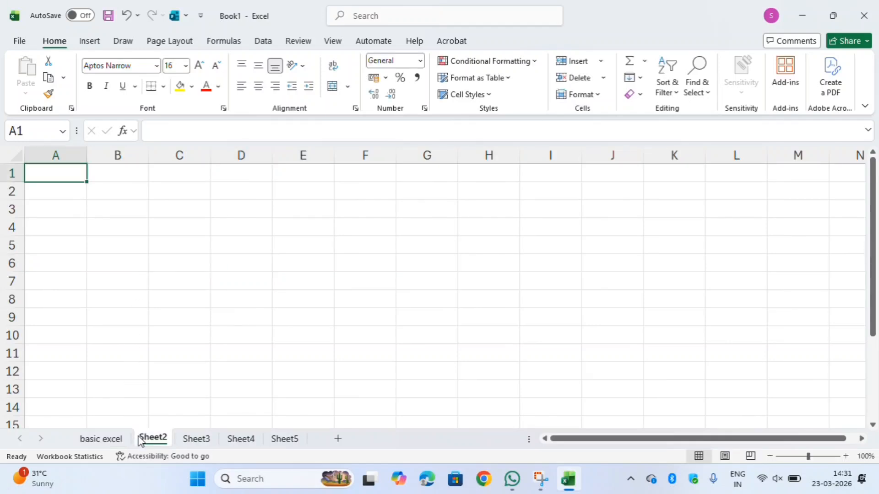
{"action": "right_click", "coordinate": [140, 440]}
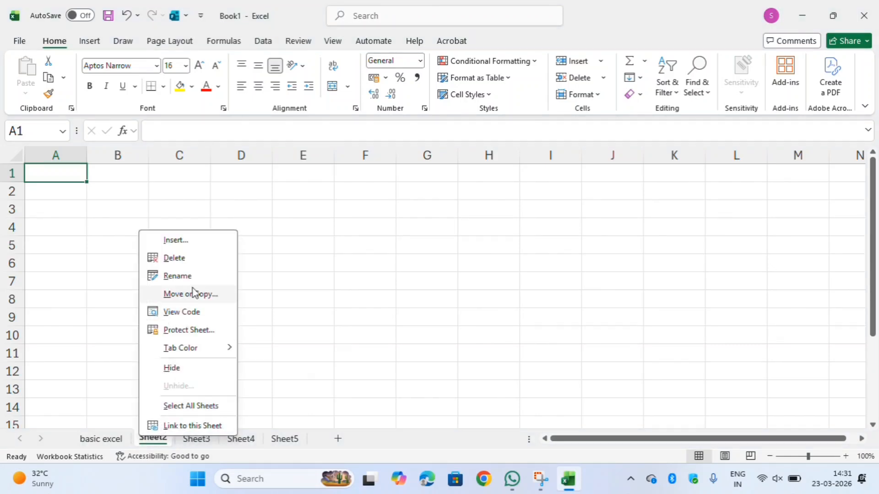
{"action": "left_click", "coordinate": [191, 276]}
{"action": "type", "text": "ba"}
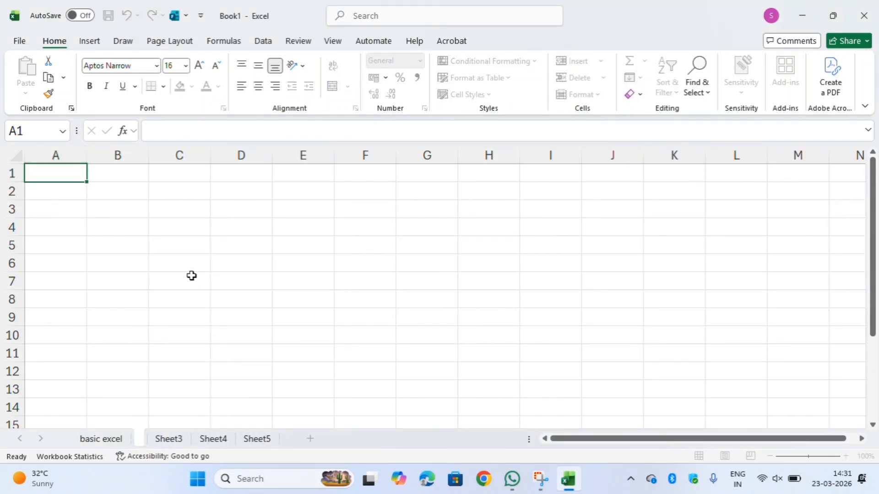
{"action": "type", "text": "si"}
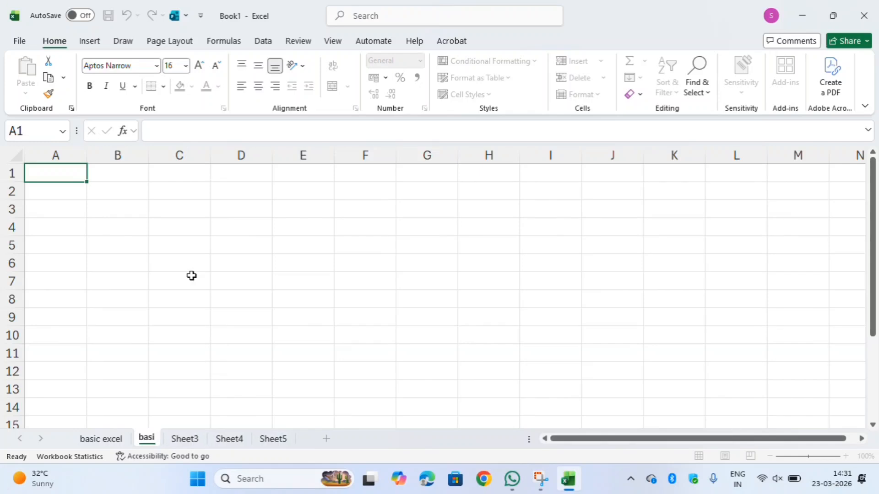
{"action": "type", "text": "c excel"}
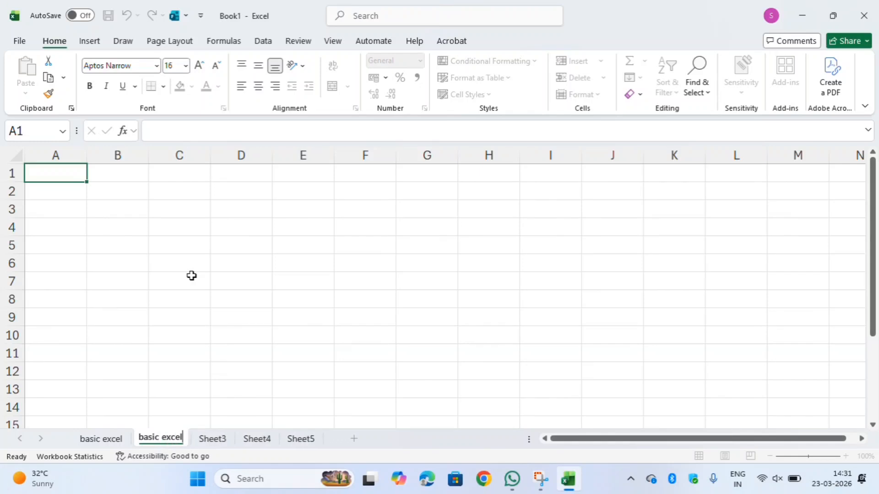
{"action": "key", "text": "Return"}
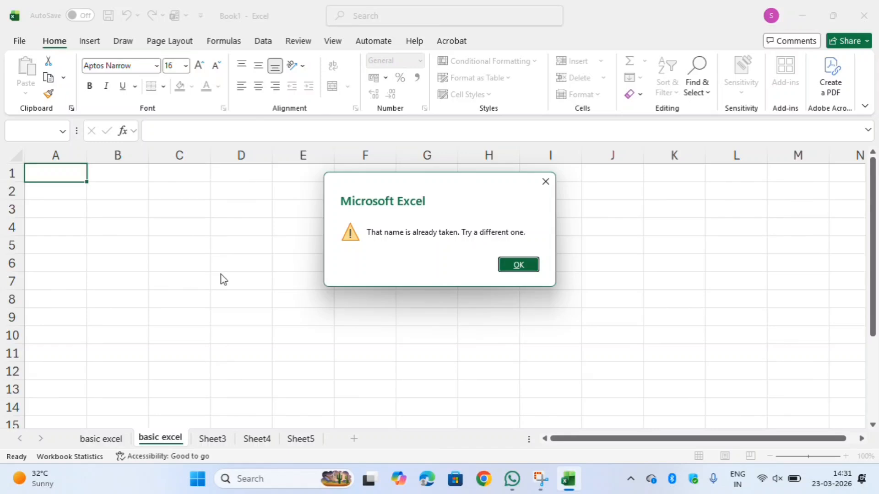
{"action": "left_click", "coordinate": [536, 261]}
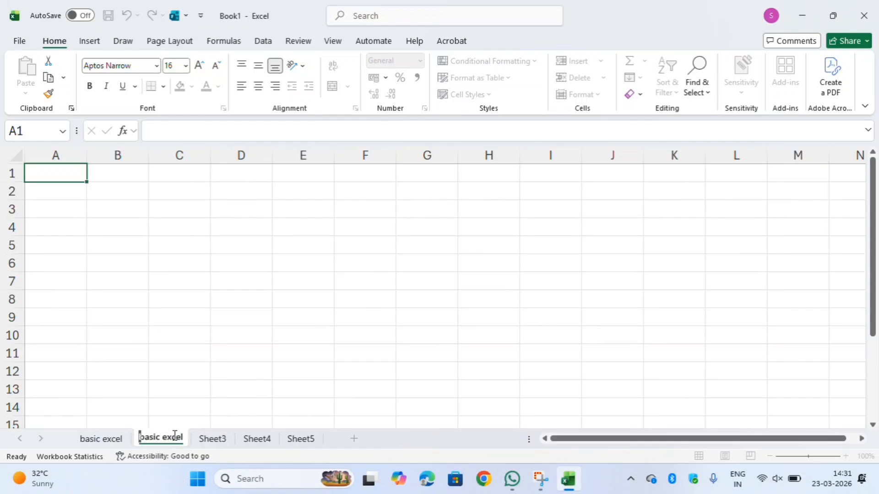
Step: Rename the second worksheet as "basic excel 1"
{"action": "key", "text": "BackSpace"}
{"action": "type", "text": "bais"}
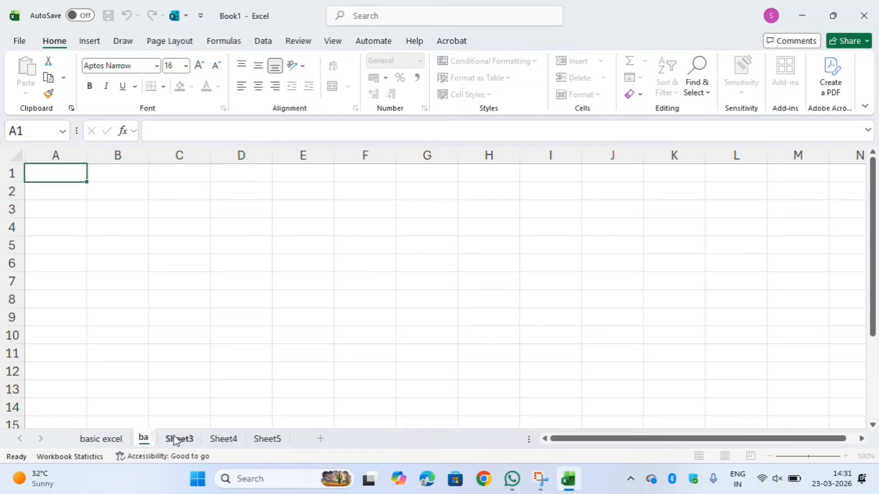
{"action": "key", "text": "BackSpace"}
{"action": "key", "text": "BackSpace"}
{"action": "type", "text": "sic excel"}
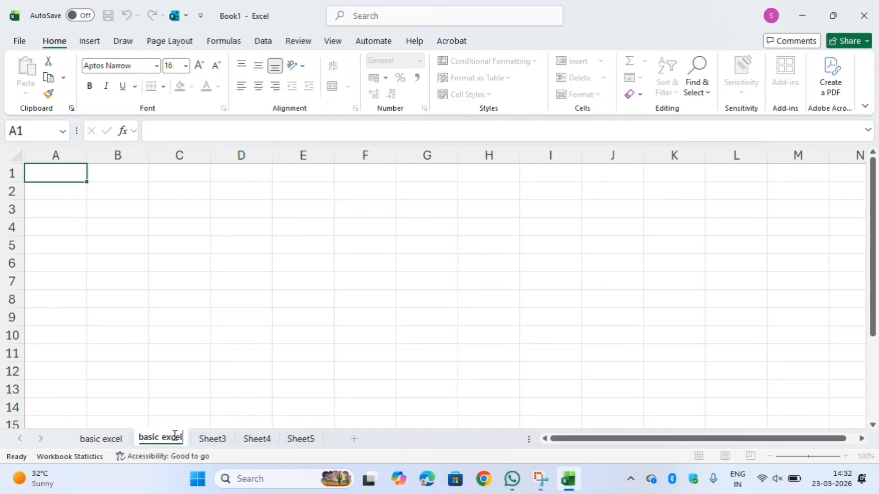
{"action": "type", "text": "1"}
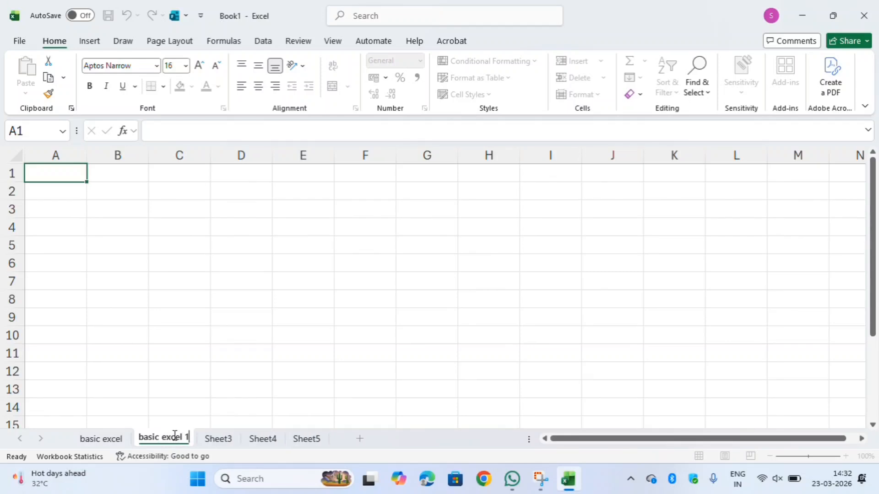
{"action": "key", "text": "Return"}
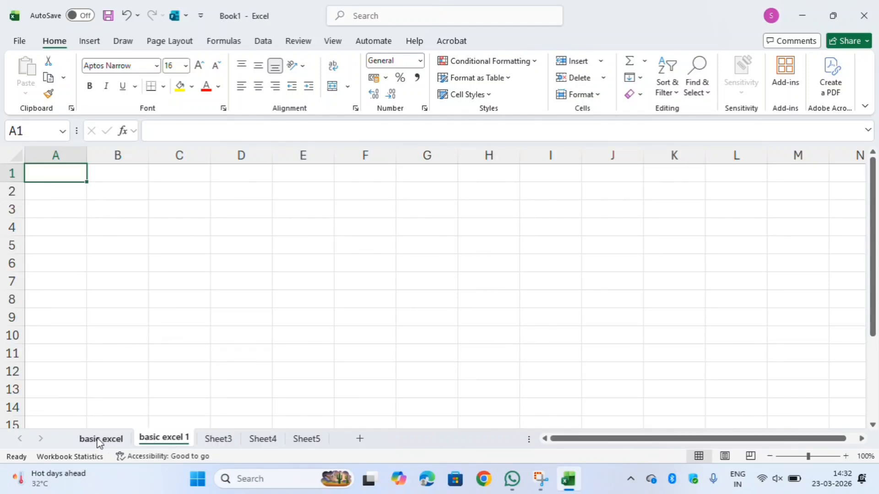
Step: On the "basic excel" sheet, select columns A through G together, followed by column C alone
{"action": "left_click", "coordinate": [97, 440]}
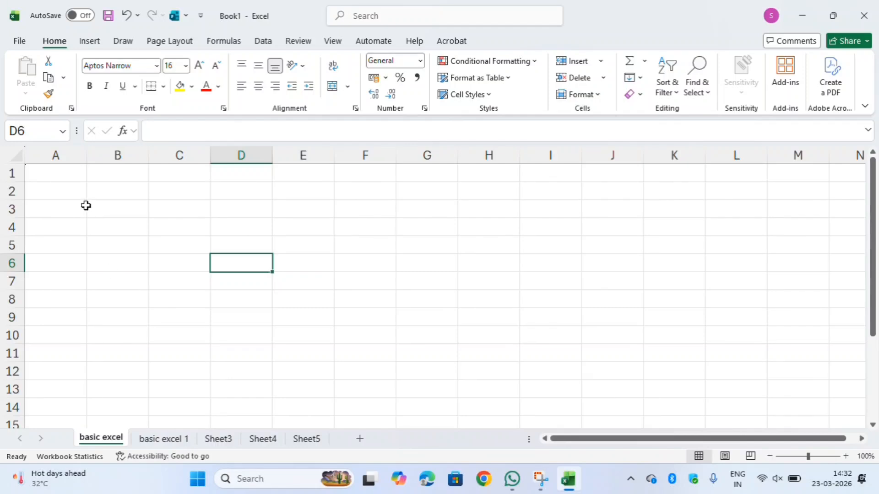
{"action": "left_click", "coordinate": [71, 172]}
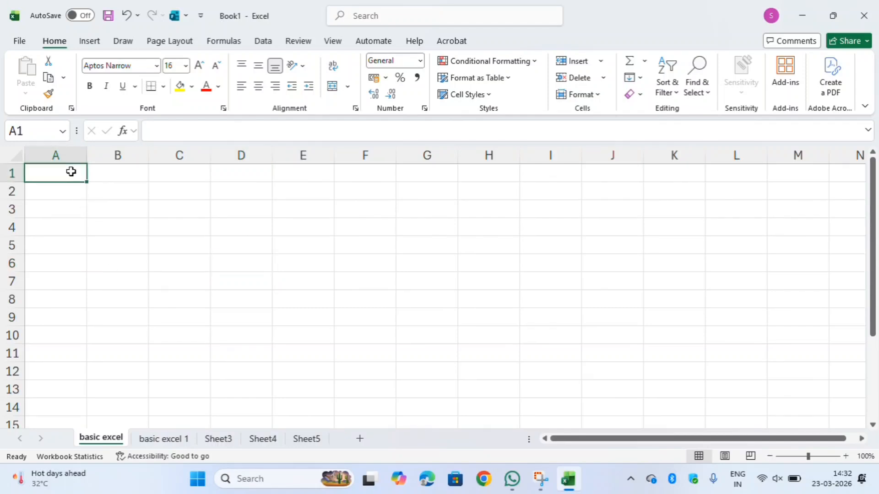
{"action": "left_click_drag", "start_coordinate": [66, 155], "coordinate": [453, 152]}
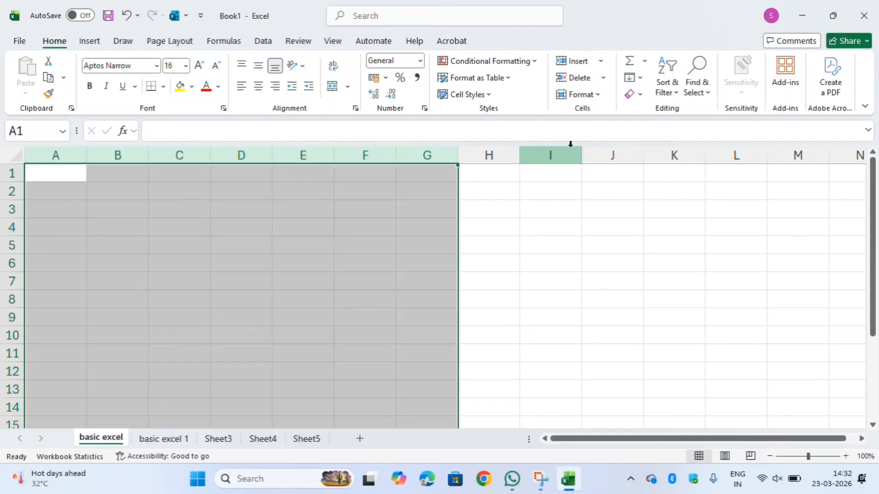
{"action": "left_click", "coordinate": [191, 145]}
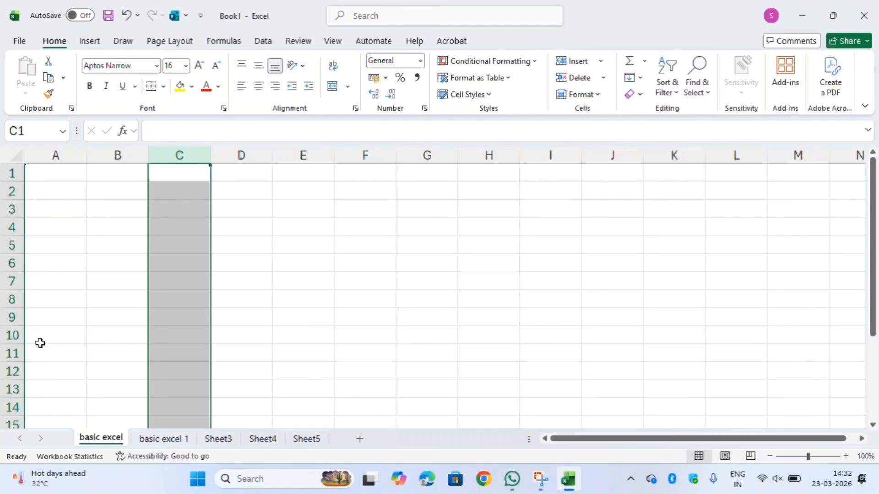
Step: Select column A, then move cell by cell along row 1 beyond column BZ to examine how the columns are lettered
{"action": "left_click", "coordinate": [47, 171]}
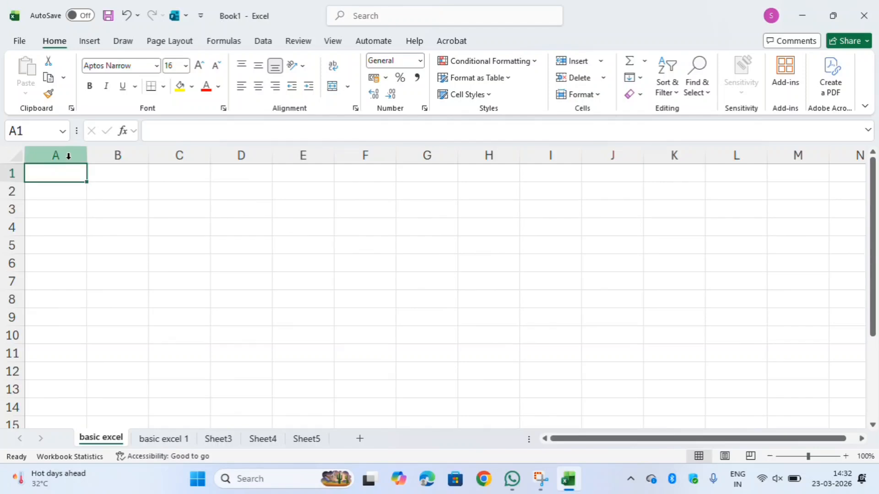
{"action": "left_click", "coordinate": [68, 156]}
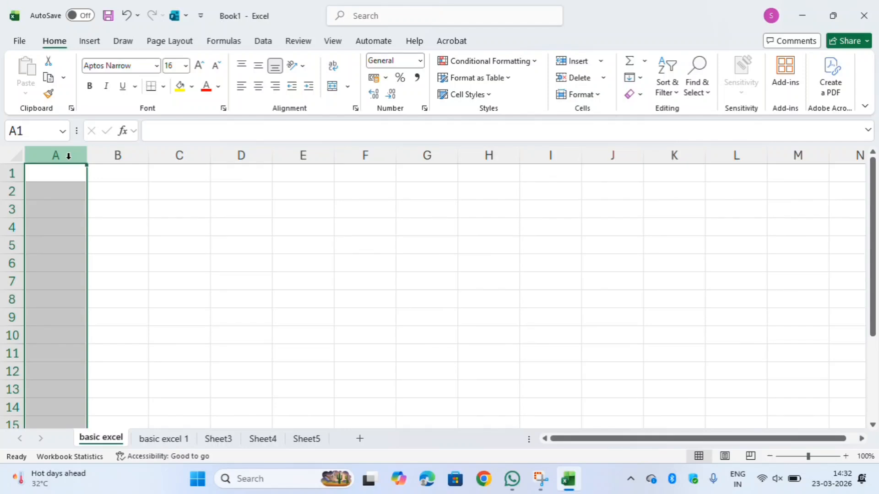
{"action": "key", "text": "Right"}
{"action": "key", "text": "Right"}
{"action": "key", "text": "Right"}
{"action": "key", "text": "Right"}
{"action": "key", "text": "Right"}
{"action": "key", "text": "Right"}
{"action": "key", "text": "Right"}
{"action": "key", "text": "Right"}
{"action": "key", "text": "Right"}
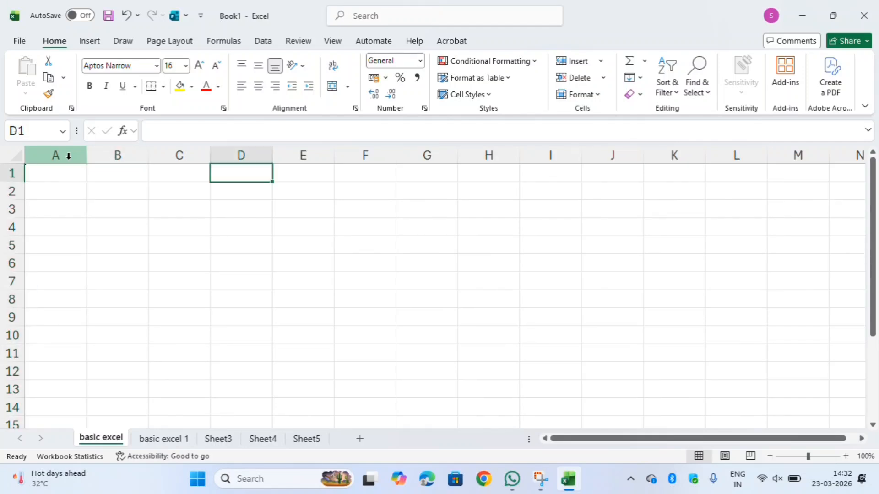
{"action": "key", "text": "Right"}
{"action": "key", "text": "Right"}
{"action": "key", "text": "Right"}
{"action": "key", "text": "Right"}
{"action": "key", "text": "Right"}
{"action": "key", "text": "Right"}
{"action": "key", "text": "Right"}
{"action": "key", "text": "Right"}
{"action": "key", "text": "Right"}
{"action": "key", "text": "Right"}
{"action": "key", "text": "Right"}
{"action": "key", "text": "Right"}
{"action": "key", "text": "Right"}
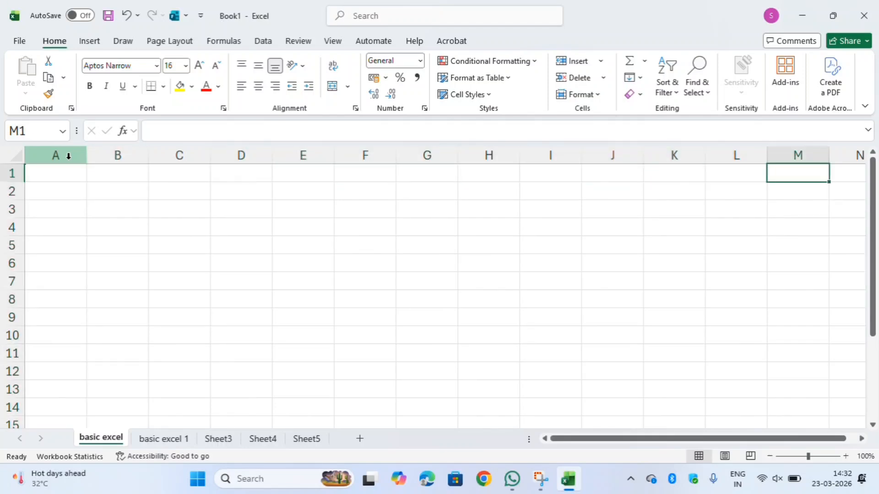
{"action": "key", "text": "Right"}
{"action": "key", "text": "Right"}
{"action": "key", "text": "Right"}
{"action": "key", "text": "Right"}
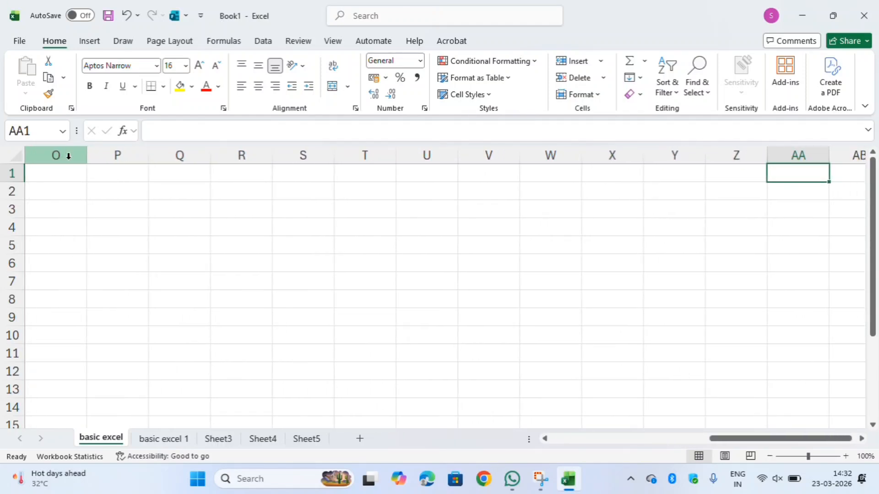
{"action": "key", "text": "Right"}
{"action": "key", "text": "Right"}
{"action": "key", "text": "Right"}
{"action": "key", "text": "Right"}
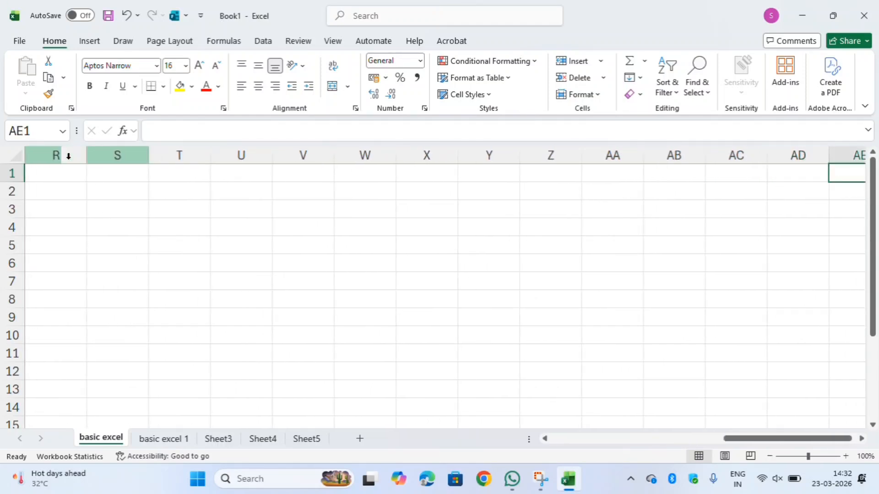
{"action": "key", "text": "Right"}
{"action": "key", "text": "Right"}
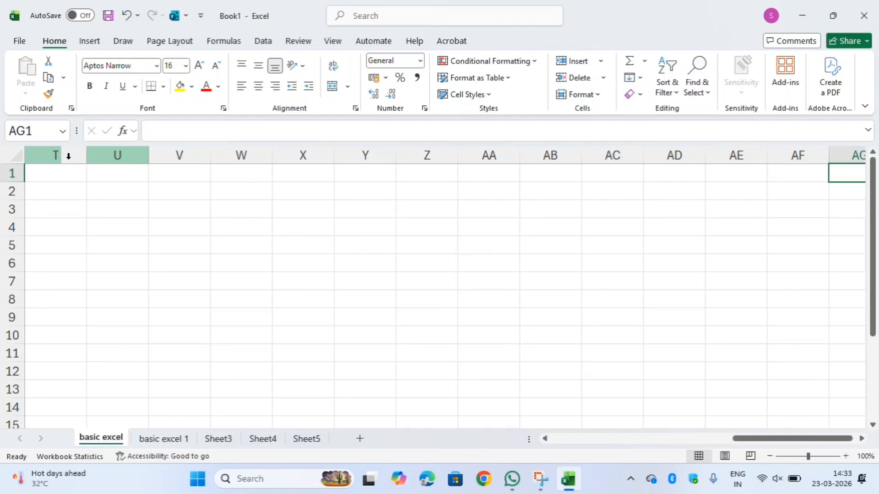
{"action": "key", "text": "Right"}
{"action": "key", "text": "Right"}
{"action": "key", "text": "Right"}
{"action": "key", "text": "Right"}
{"action": "key", "text": "Right"}
{"action": "key", "text": "Right"}
{"action": "key", "text": "Right"}
{"action": "key", "text": "Right"}
{"action": "key", "text": "Right"}
{"action": "key", "text": "Right"}
{"action": "key", "text": "Right"}
{"action": "key", "text": "Right"}
{"action": "key", "text": "Right"}
{"action": "key", "text": "Right"}
{"action": "key", "text": "Right"}
{"action": "key", "text": "Right"}
{"action": "key", "text": "Right"}
{"action": "key", "text": "Right"}
{"action": "key", "text": "Right"}
{"action": "key", "text": "Right"}
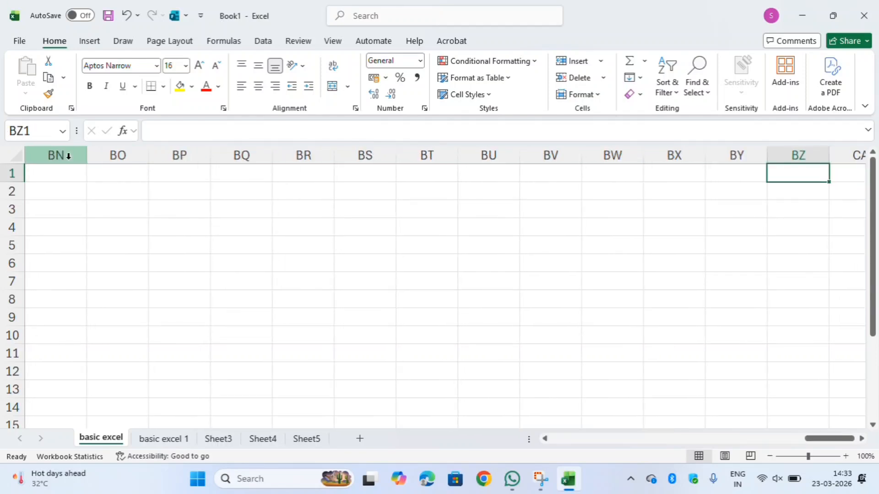
{"action": "key", "text": "Right"}
{"action": "key", "text": "Right"}
{"action": "key", "text": "Right"}
{"action": "key", "text": "Right"}
{"action": "key", "text": "Right"}
{"action": "key", "text": "Right"}
{"action": "key", "text": "Right"}
{"action": "key", "text": "Right"}
{"action": "key", "text": "Right"}
{"action": "key", "text": "Right"}
{"action": "key", "text": "Right"}
{"action": "key", "text": "Right"}
{"action": "key", "text": "Right"}
{"action": "key", "text": "Right"}
{"action": "key", "text": "Right"}
{"action": "key", "text": "Right"}
Step: Jump to the last column of row 1 and to the last row of column A, returning to cell A1 each time
{"action": "key", "text": "ctrl+Right"}
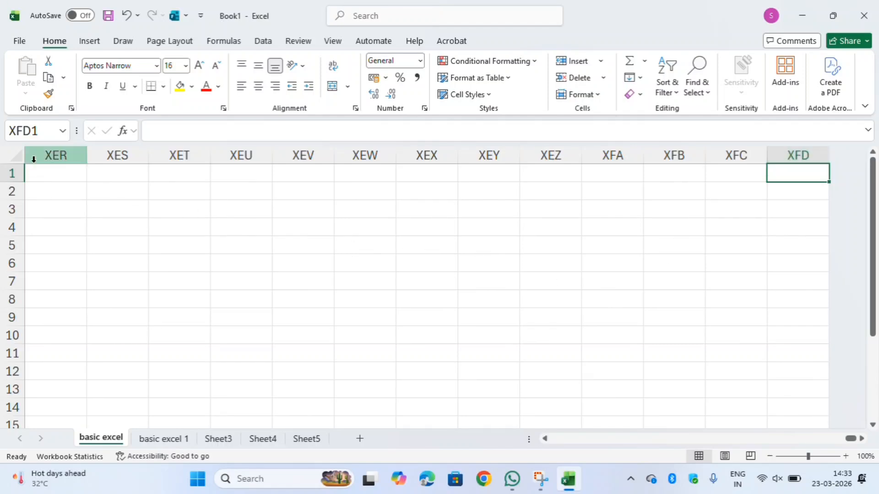
{"action": "key", "text": "ctrl+Home"}
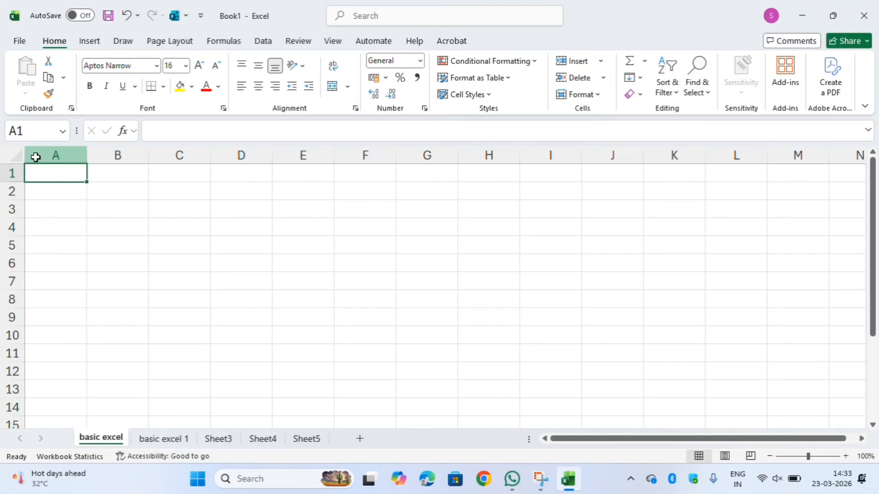
{"action": "key", "text": "ctrl+Down"}
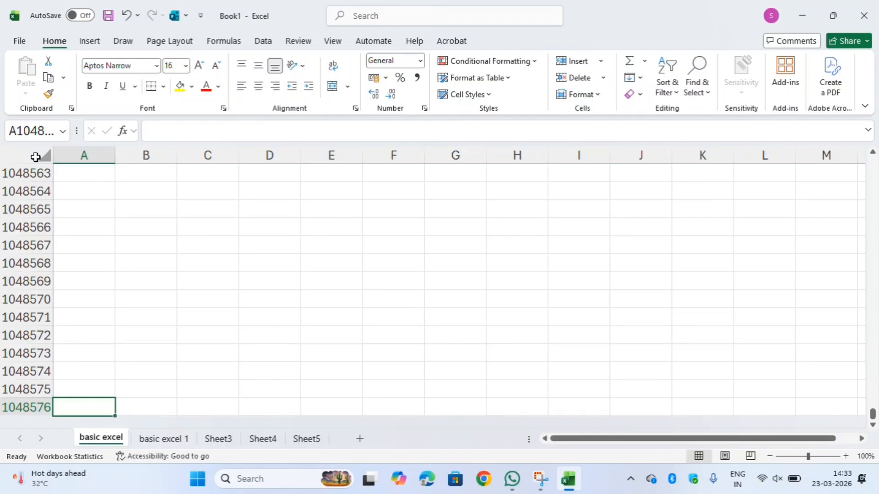
{"action": "key", "text": "Up"}
{"action": "key", "text": "Up"}
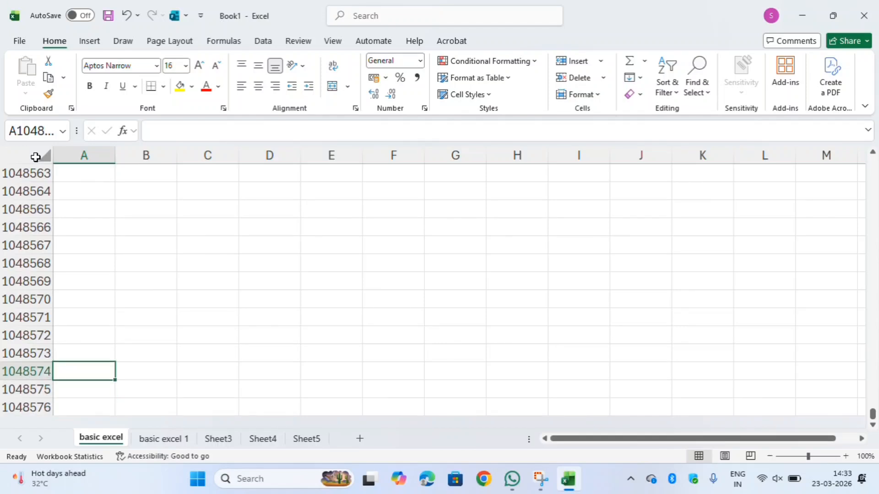
{"action": "key", "text": "ctrl+Up"}
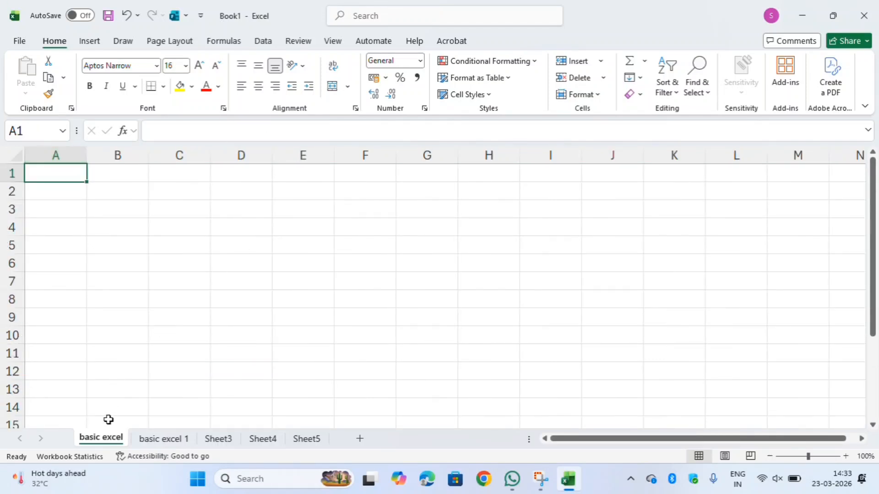
Step: View the worksheets "basic excel 1", Sheet3 and Sheet4 in turn, and return to the "basic excel" sheet
{"action": "left_click", "coordinate": [167, 440]}
{"action": "left_click", "coordinate": [228, 442]}
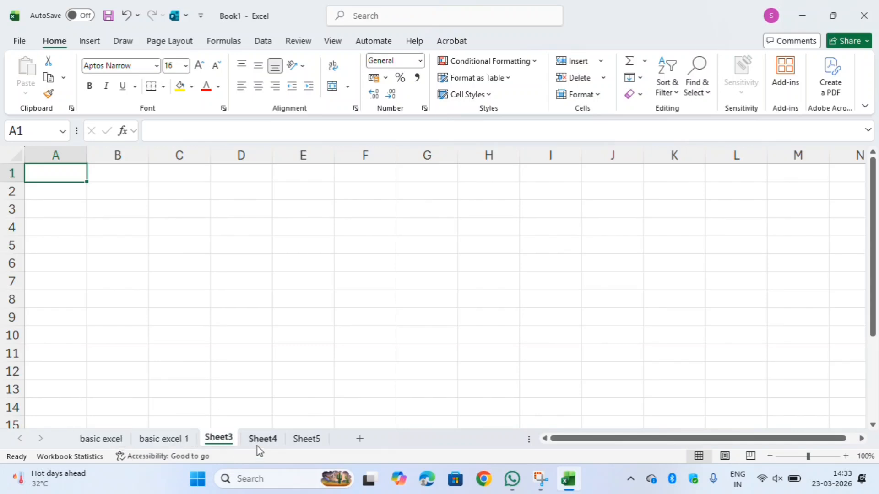
{"action": "left_click", "coordinate": [256, 445]}
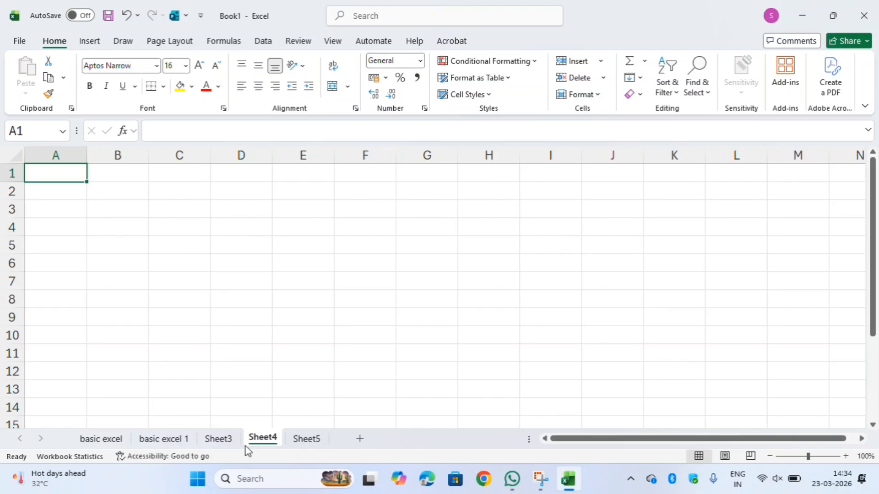
{"action": "left_click", "coordinate": [106, 444]}
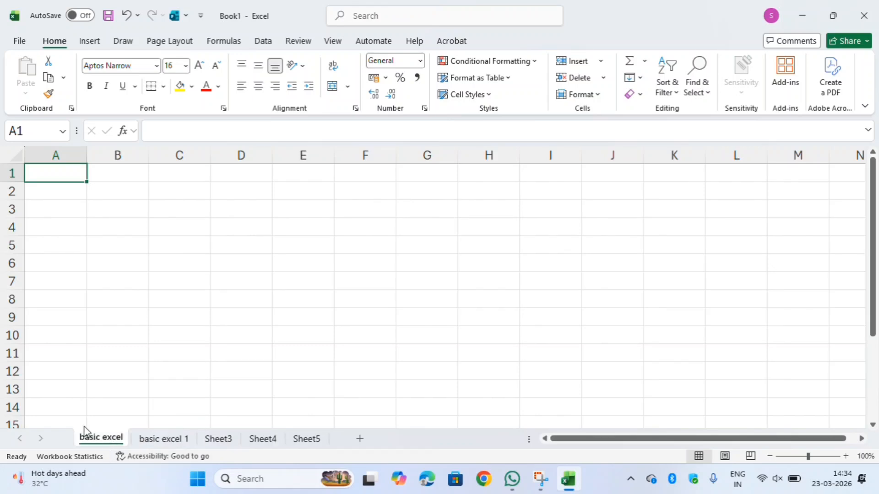
Step: Select column A and cell A1 in turn to examine how the column letter and row number form the cell's address
{"action": "left_click", "coordinate": [62, 147]}
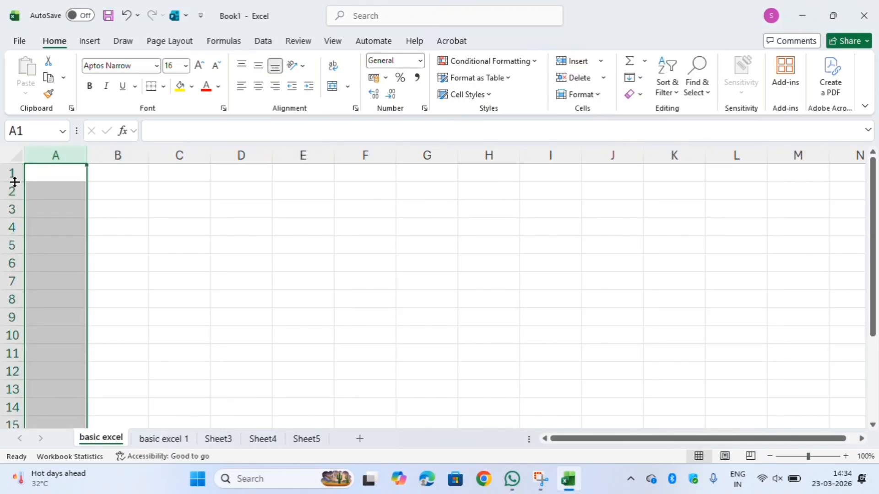
{"action": "left_click", "coordinate": [56, 172]}
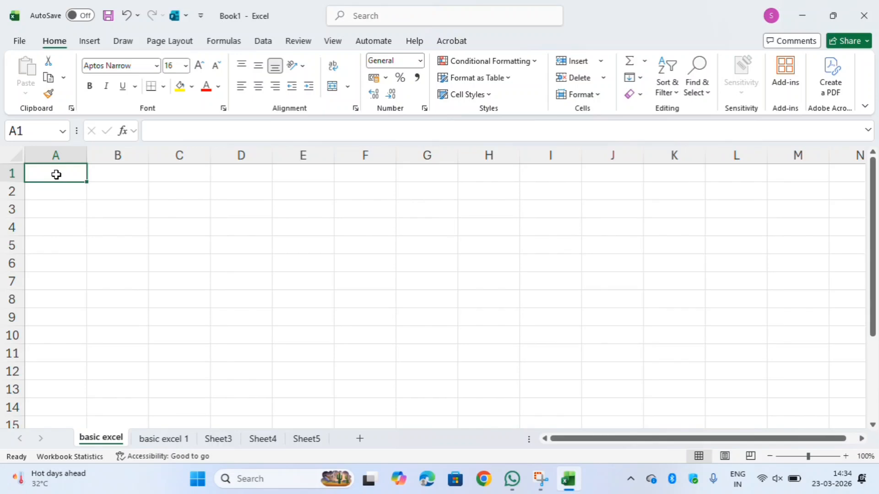
{"action": "left_click", "coordinate": [66, 154]}
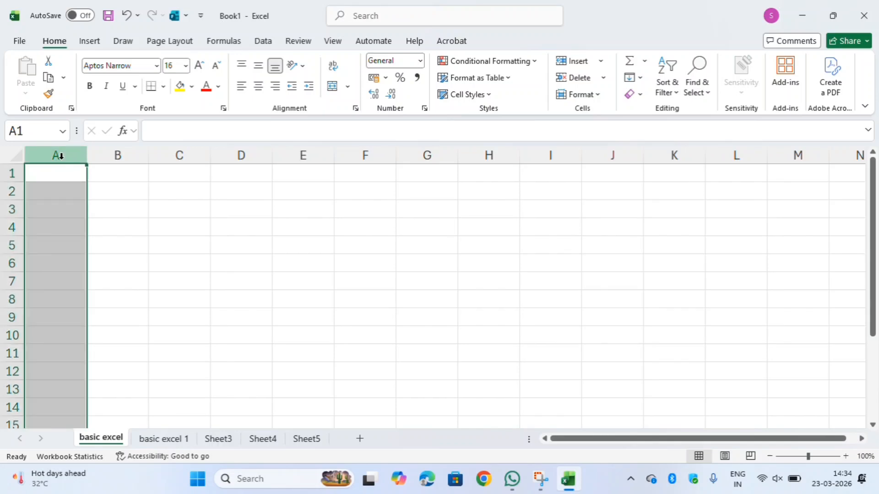
{"action": "left_click_drag", "start_coordinate": [42, 158], "coordinate": [22, 171]}
{"action": "left_click", "coordinate": [3, 182]}
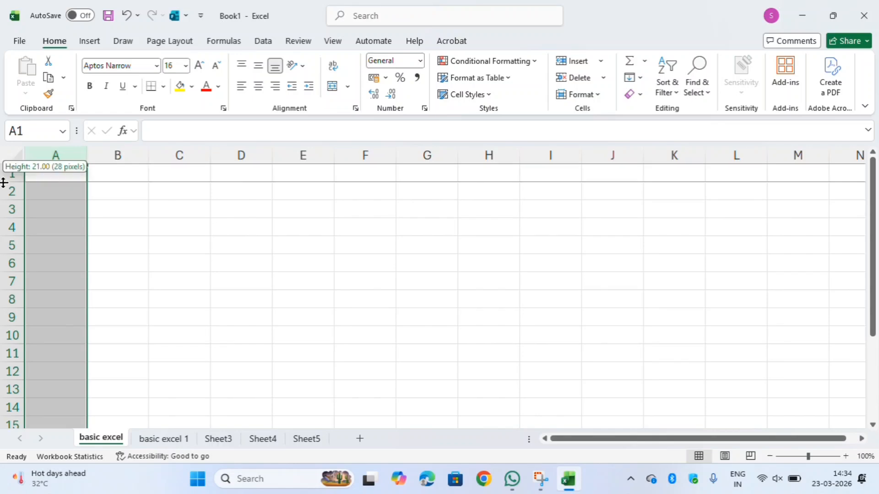
{"action": "left_click", "coordinate": [39, 175]}
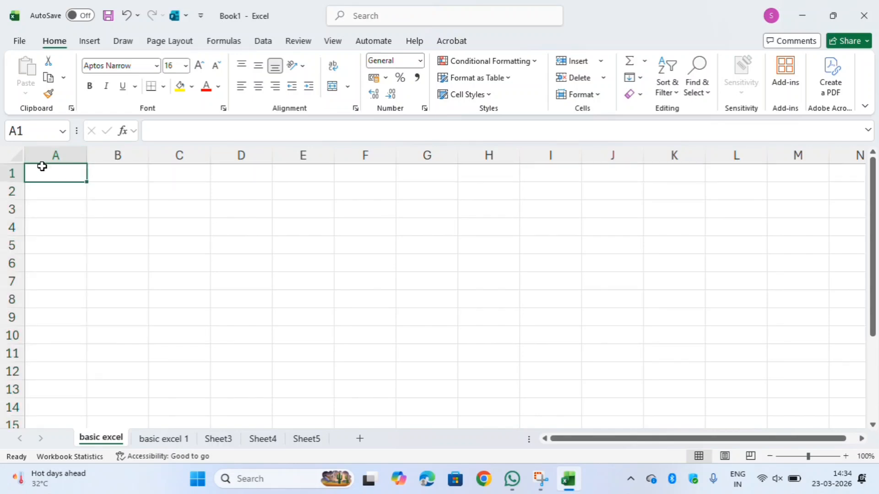
{"action": "left_click", "coordinate": [48, 136]}
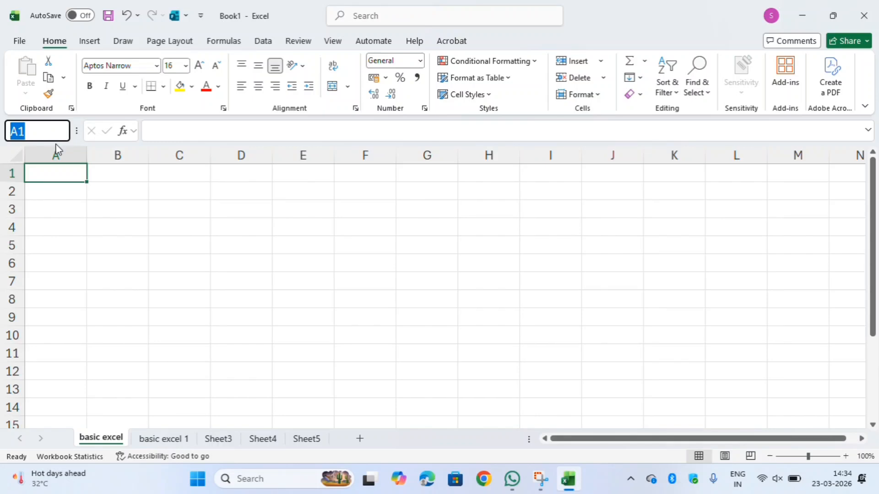
{"action": "left_click", "coordinate": [64, 178]}
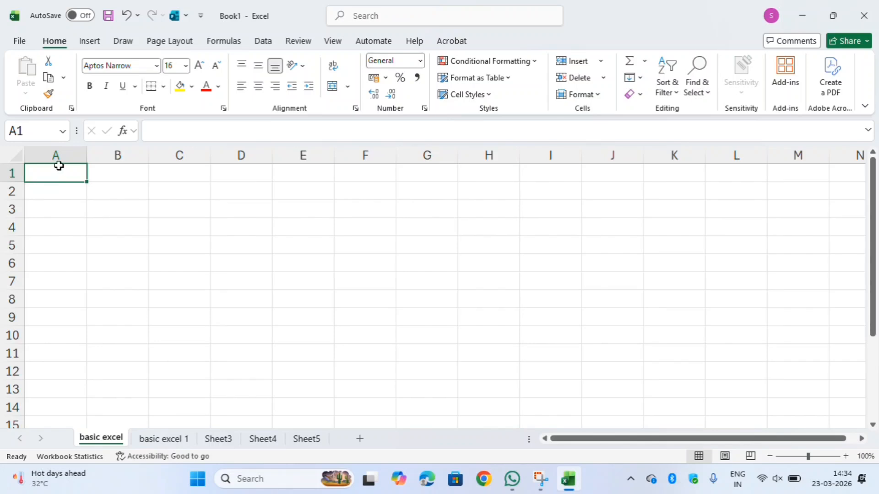
Step: Enter a person's first name in cell A1 and place the cursor in its formula bar content
{"action": "left_click", "coordinate": [180, 134]}
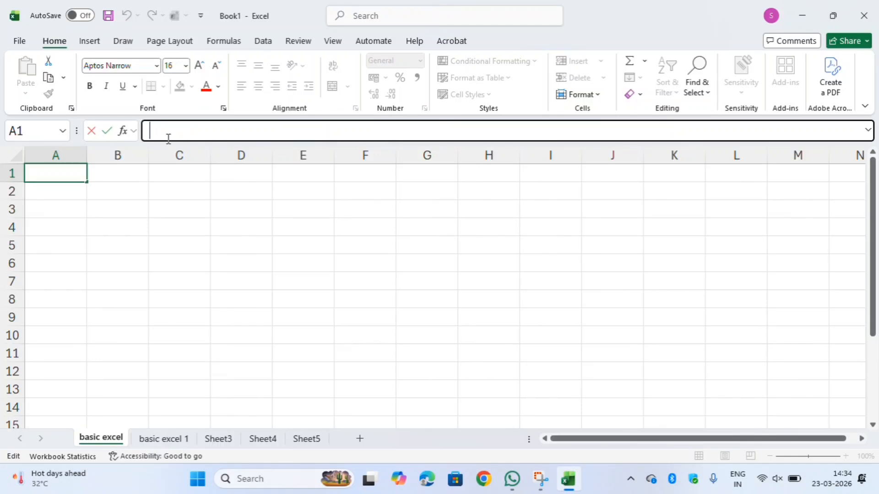
{"action": "double_click", "coordinate": [69, 169]}
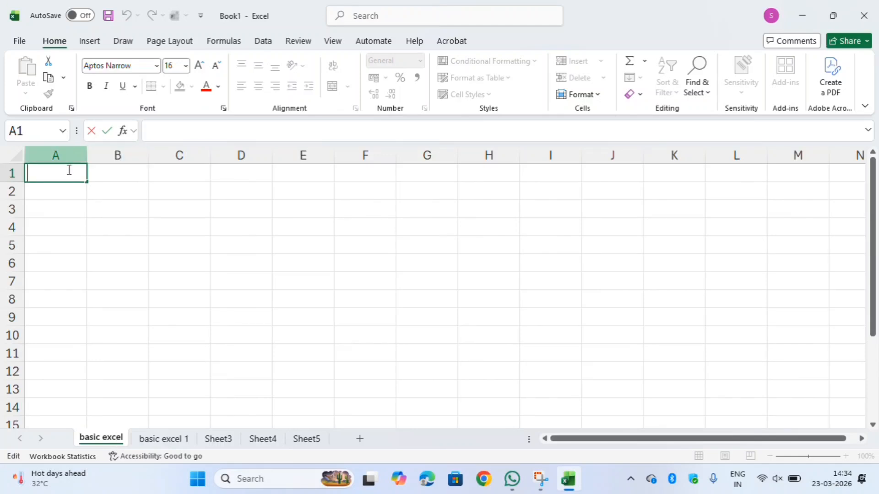
{"action": "type", "text": "subash"}
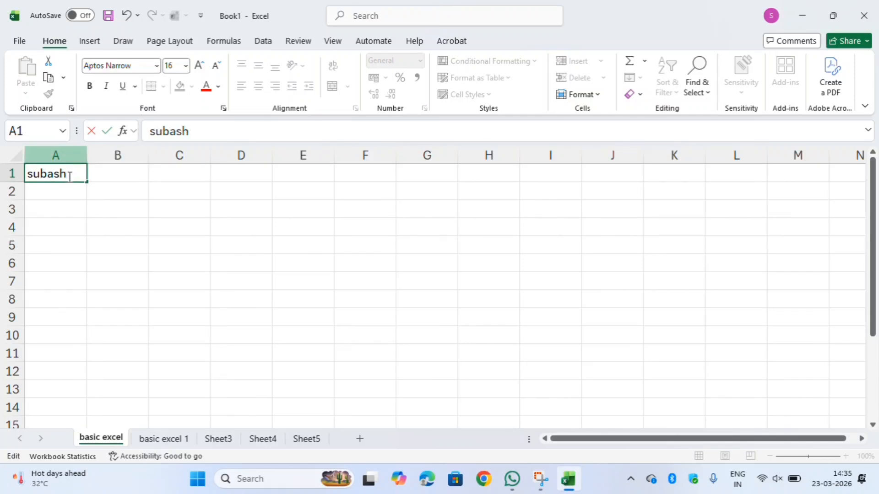
{"action": "left_click", "coordinate": [191, 129]}
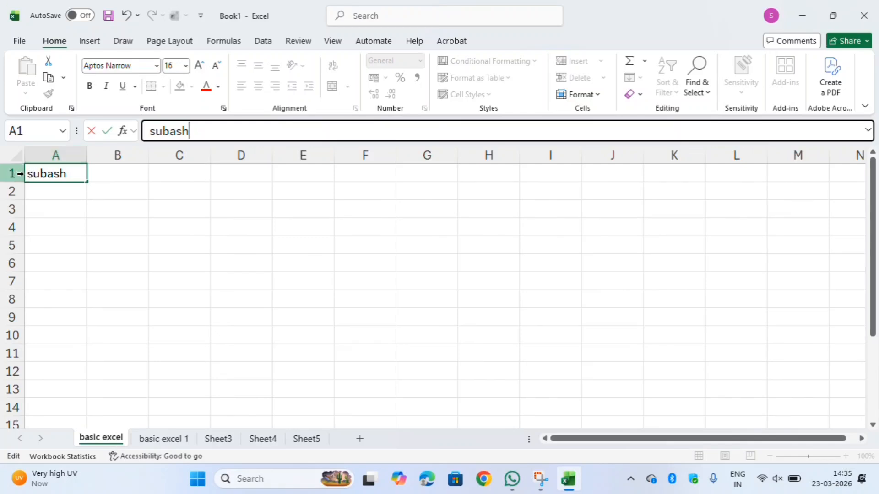
Step: Select the empty cells D1 and E6, followed by cell A1, to compare their contents in the formula bar
{"action": "left_click", "coordinate": [257, 171]}
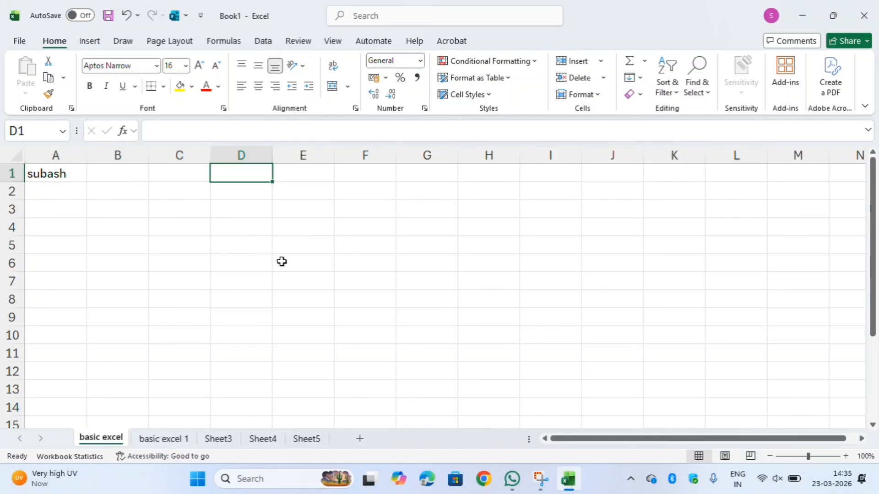
{"action": "left_click", "coordinate": [282, 262]}
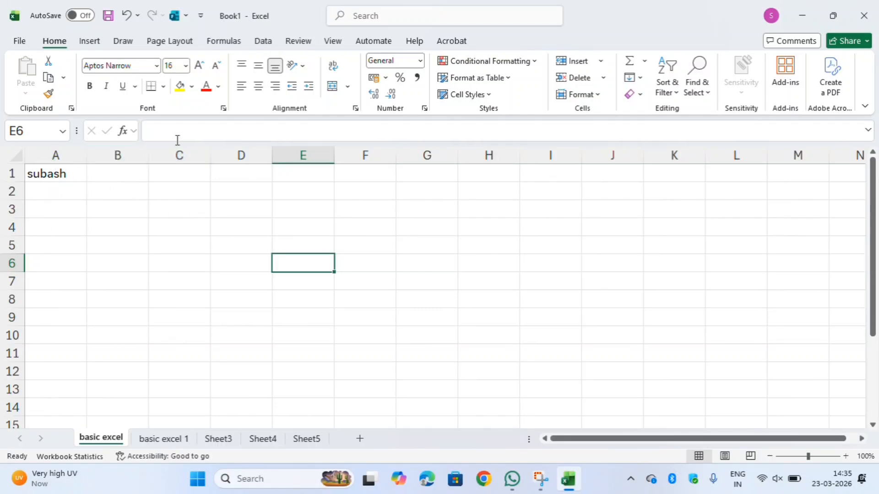
{"action": "left_click", "coordinate": [44, 180]}
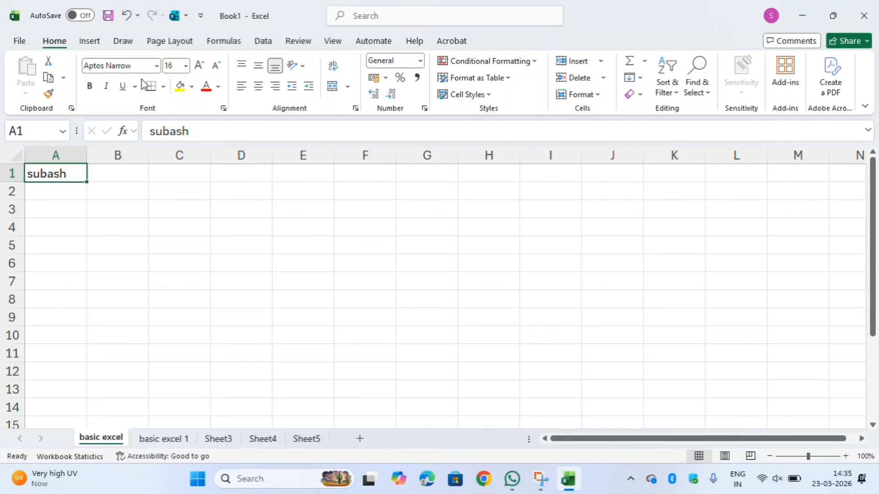
Step: Replace the content of cell A1 with the heading "name"
{"action": "left_click", "coordinate": [171, 130]}
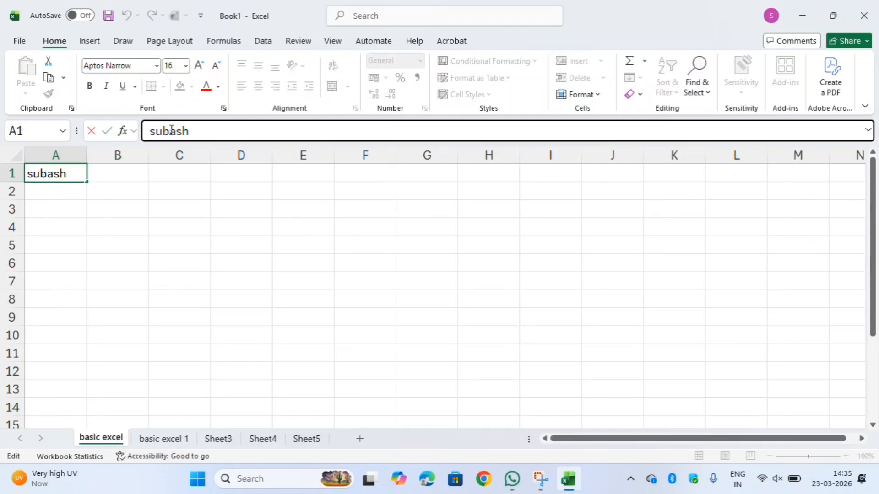
{"action": "key", "text": "BackSpace"}
{"action": "key", "text": "BackSpace"}
{"action": "key", "text": "BackSpace"}
{"action": "key", "text": "BackSpace"}
{"action": "key", "text": "BackSpace"}
{"action": "key", "text": "BackSpace"}
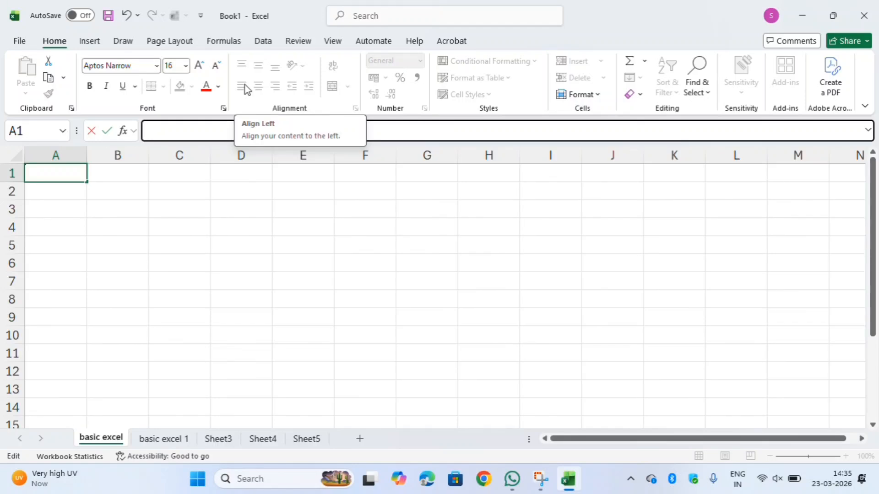
{"action": "type", "text": "name"}
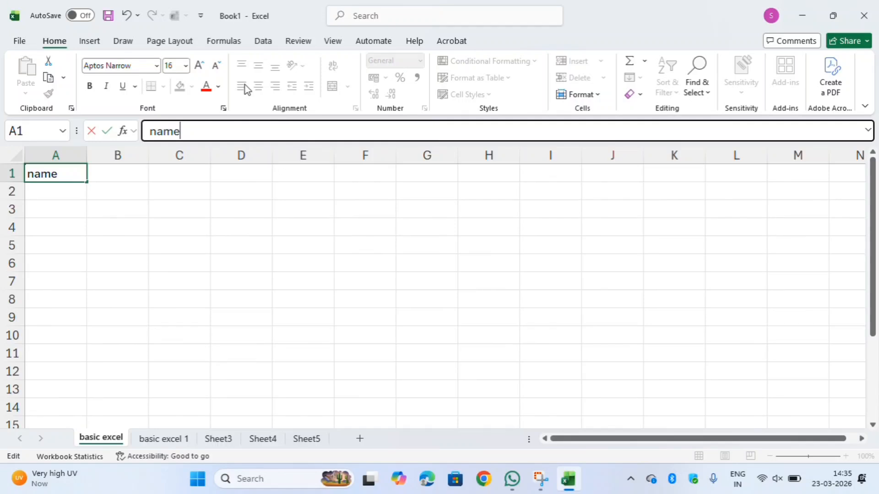
{"action": "key", "text": "ctrl+Return"}
Step: Enter the heading "price" in cell B1 and the heading "stocks" in cell C1
{"action": "key", "text": "Right"}
{"action": "key", "text": "Up"}
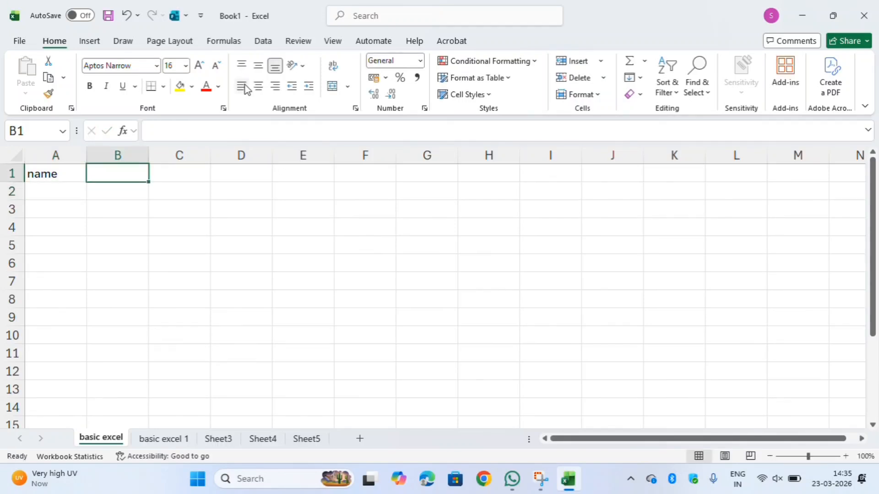
{"action": "type", "text": "price"}
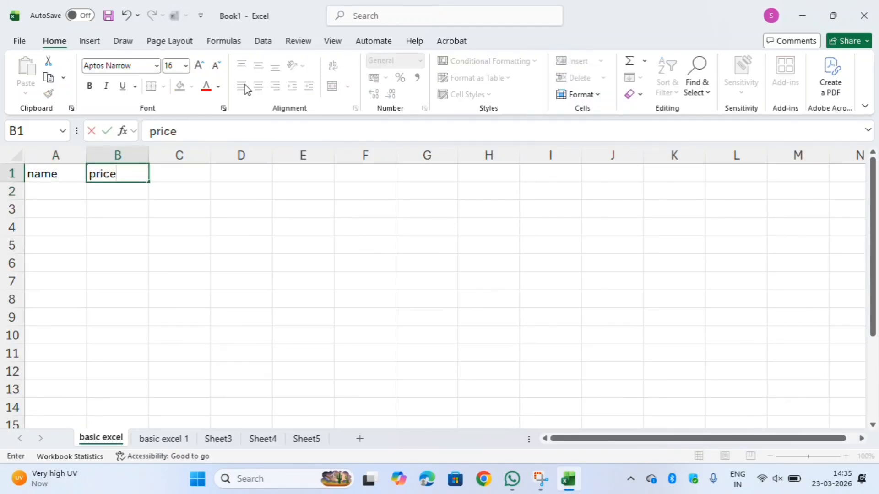
{"action": "key", "text": "Tab"}
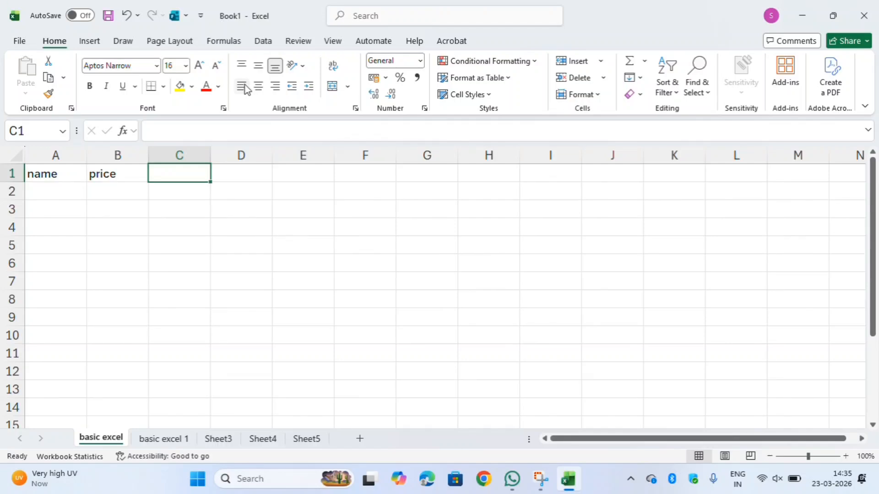
{"action": "type", "text": "sto"}
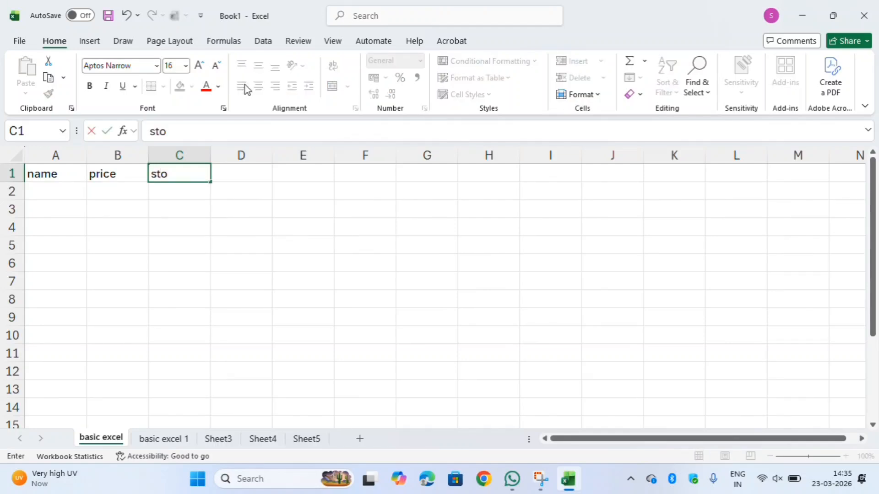
{"action": "type", "text": "cks"}
{"action": "key", "text": "Return"}
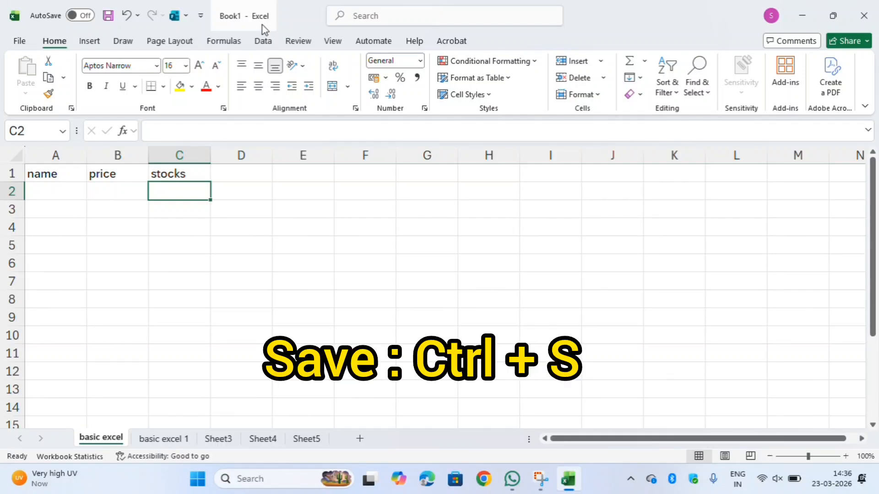
Step: Save the workbook as "basic excel" in the OneDrive - ELCOT location
{"action": "key", "text": "ctrl+s"}
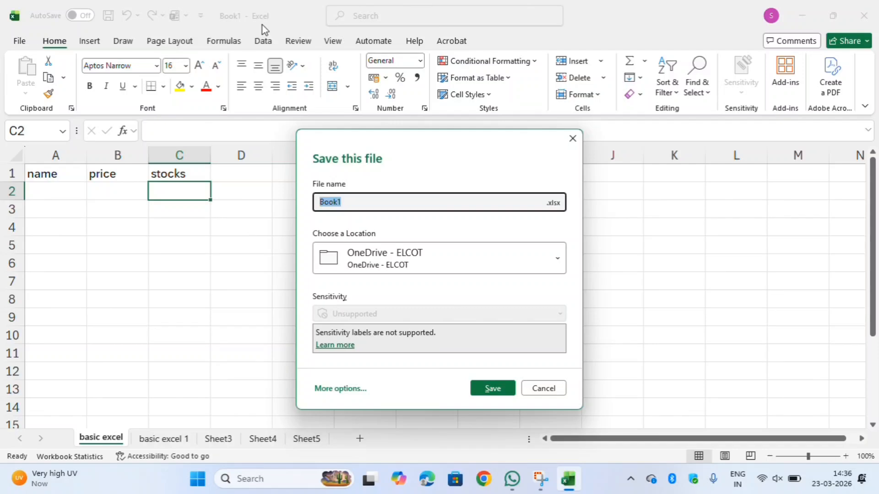
{"action": "left_click", "coordinate": [359, 200]}
{"action": "key", "text": "BackSpace"}
{"action": "key", "text": "BackSpace"}
{"action": "key", "text": "BackSpace"}
{"action": "key", "text": "BackSpace"}
{"action": "key", "text": "BackSpace"}
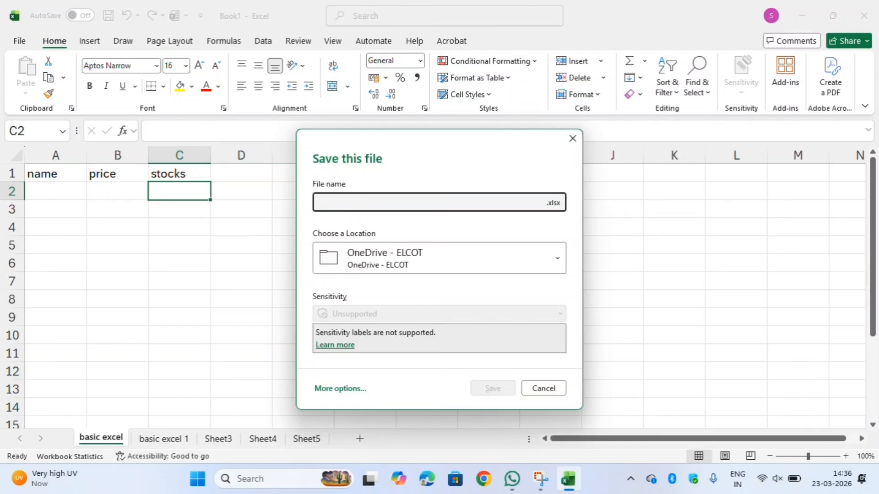
{"action": "type", "text": "basi"}
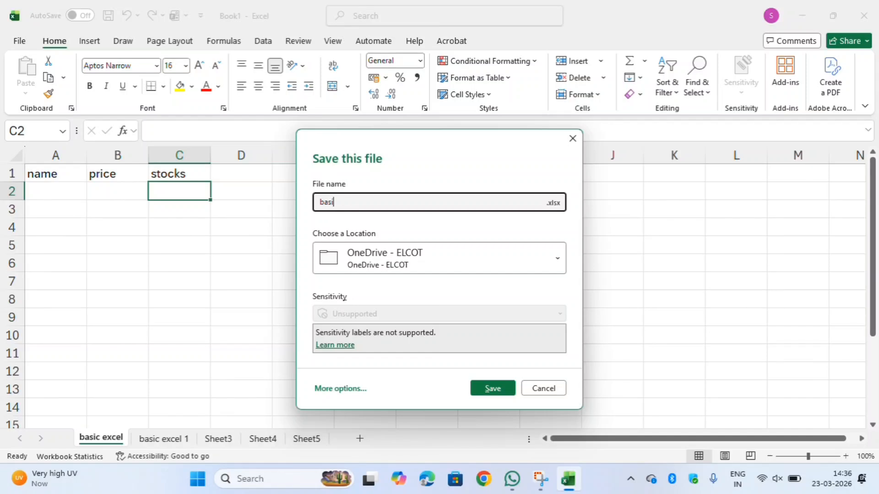
{"action": "type", "text": "c excel"}
{"action": "left_click", "coordinate": [443, 260]}
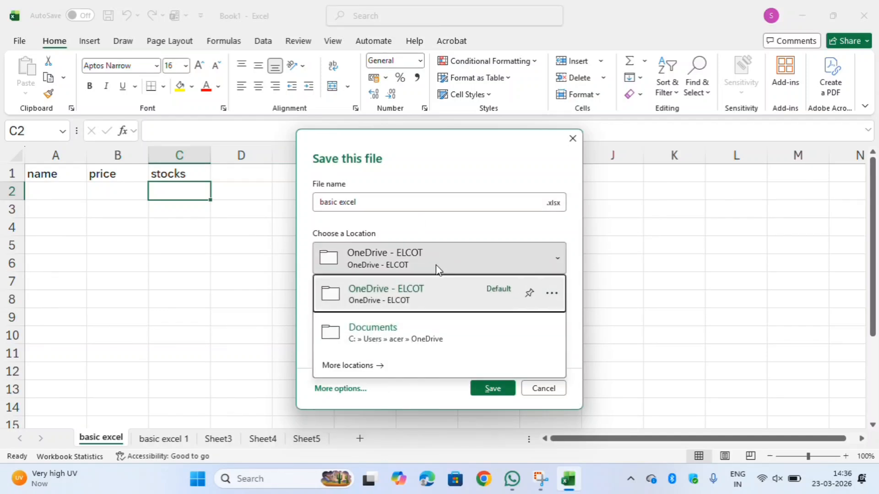
{"action": "left_click", "coordinate": [415, 288]}
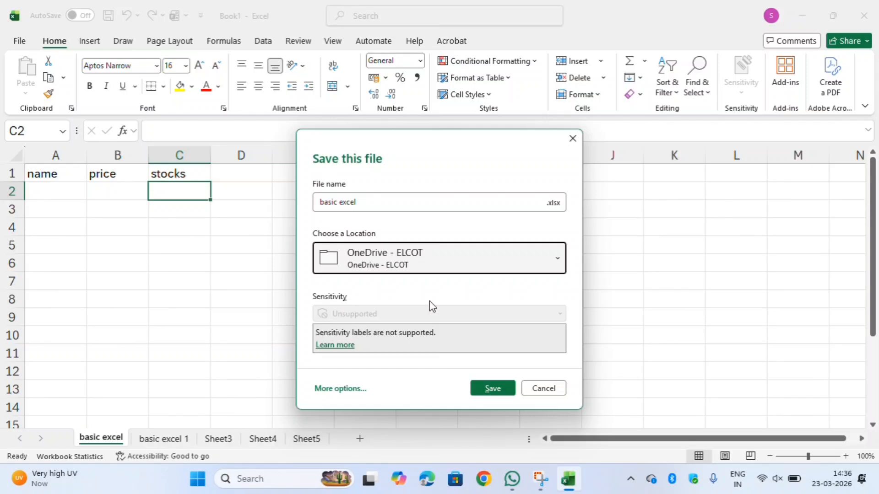
{"action": "left_click", "coordinate": [486, 389]}
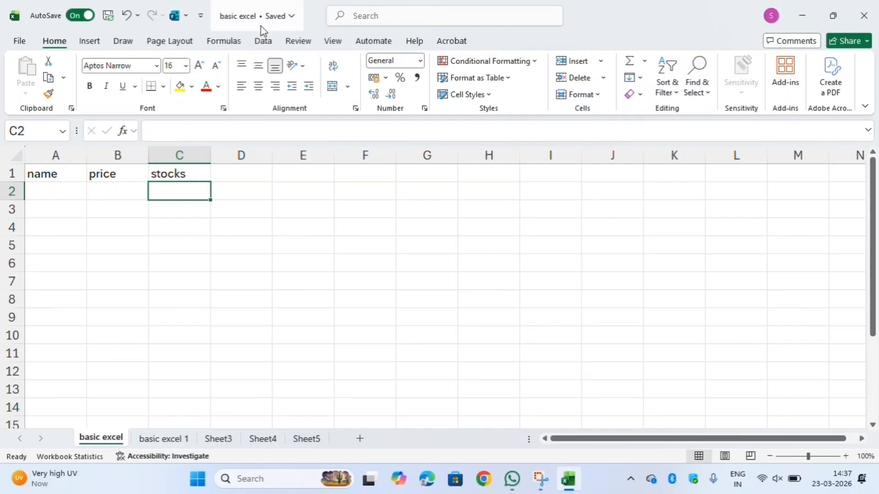
Step: Enter 500 under the price heading in B2 and "rice" under the stocks heading in C2
{"action": "left_click", "coordinate": [124, 195]}
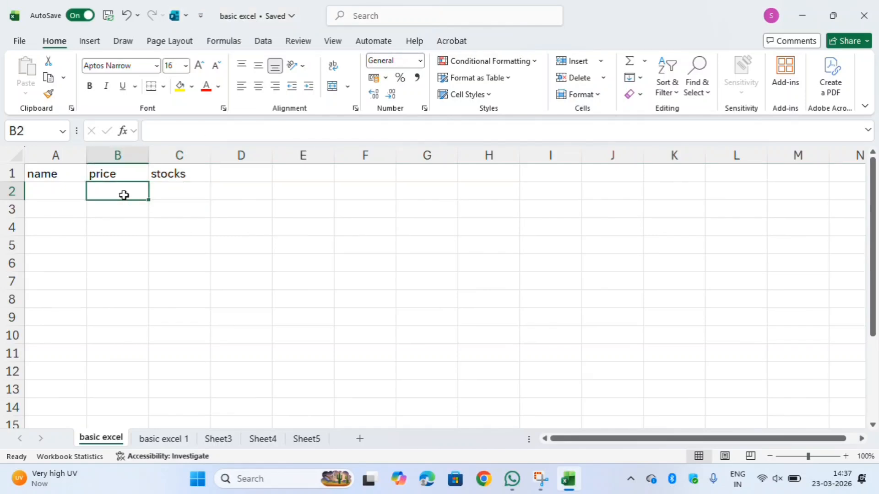
{"action": "type", "text": "500"}
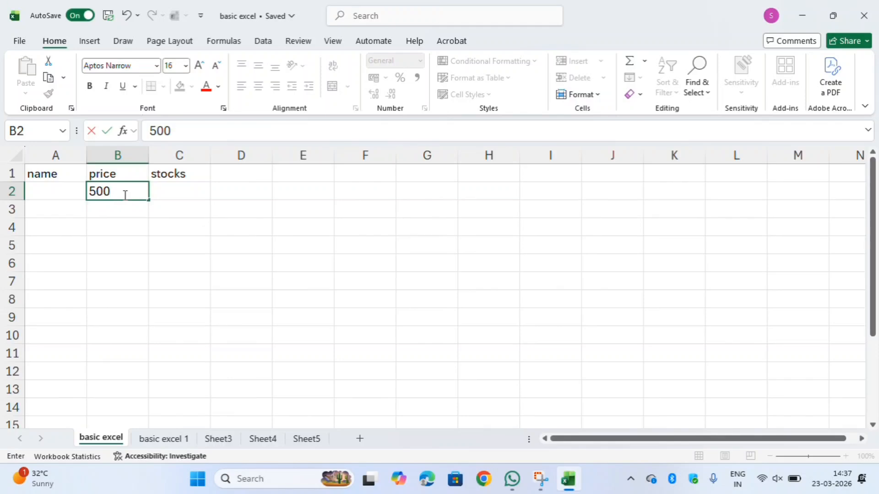
{"action": "key", "text": "Return"}
{"action": "key", "text": "Up"}
{"action": "key", "text": "Right"}
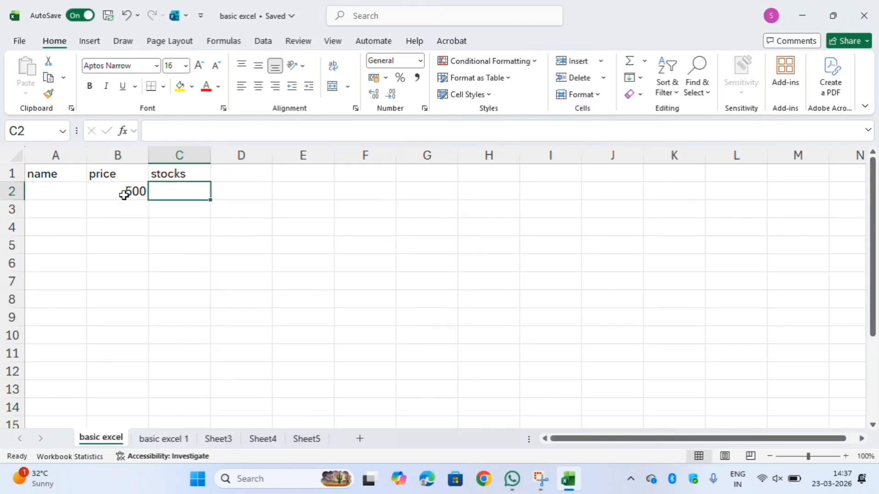
{"action": "type", "text": "rice"}
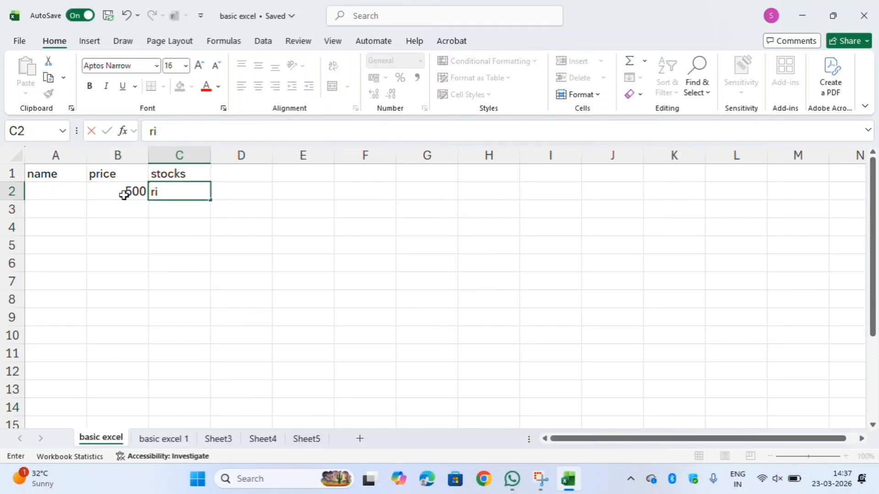
{"action": "key", "text": "Left"}
Step: Enter the person's first name in cell A2 under the name heading, correcting its spelling
{"action": "key", "text": "Left"}
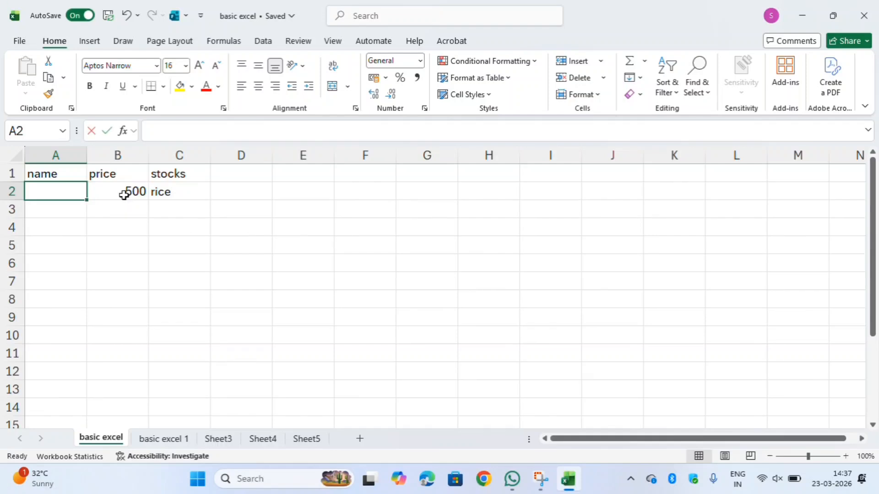
{"action": "type", "text": "santhiosh"}
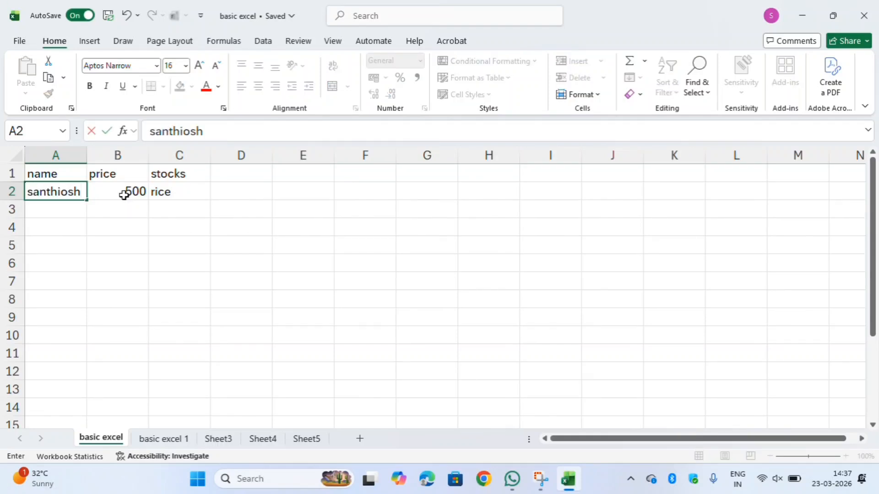
{"action": "key", "text": "BackSpace"}
{"action": "key", "text": "BackSpace"}
{"action": "key", "text": "BackSpace"}
{"action": "key", "text": "BackSpace"}
{"action": "type", "text": "osh"}
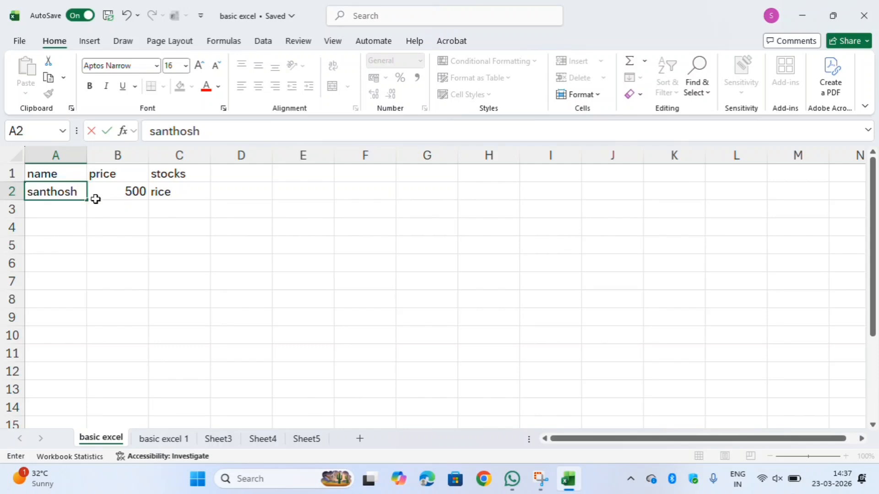
{"action": "left_click", "coordinate": [60, 209]}
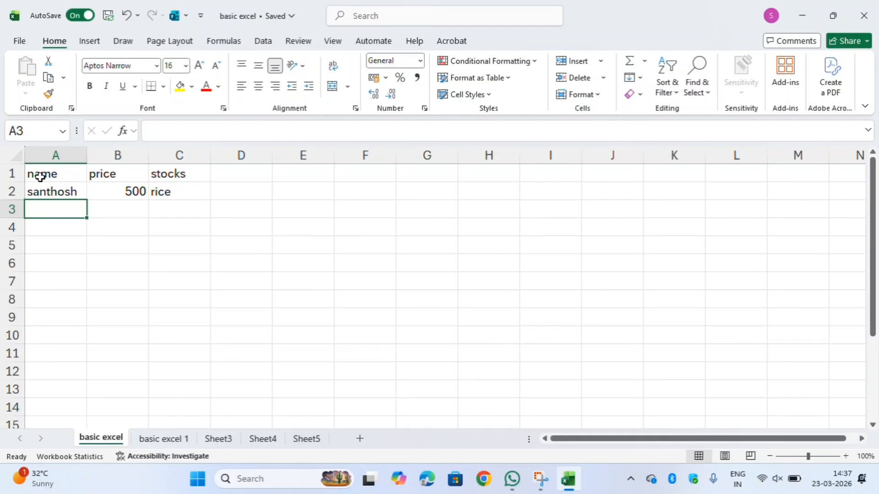
Step: Turn AutoSave off and save the workbook manually
{"action": "left_click", "coordinate": [72, 16]}
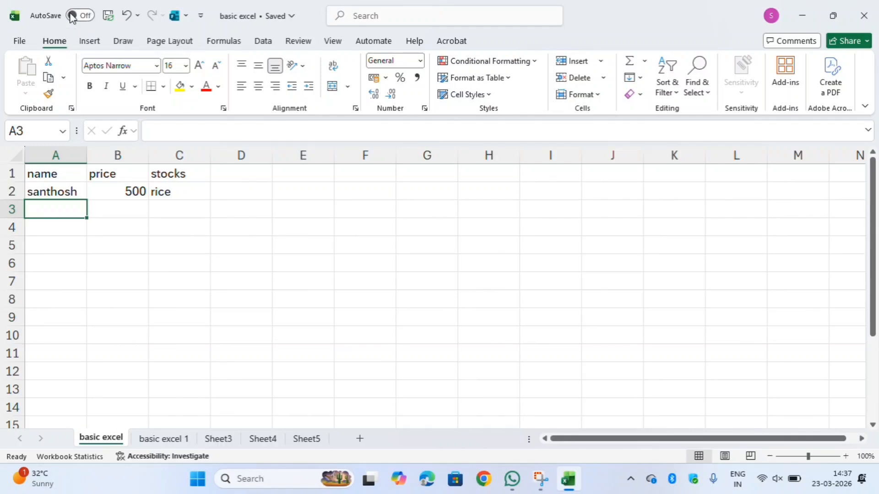
{"action": "key", "text": "ctrl+s"}
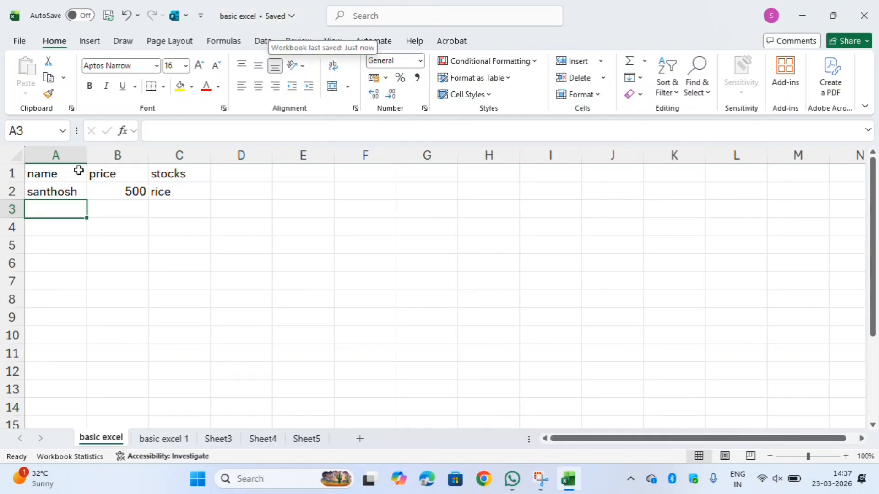
Step: Extend the entry in cell A2 to the person's full name by adding the second name
{"action": "left_click", "coordinate": [81, 192]}
{"action": "key", "text": "F2"}
{"action": "key", "text": "BackSpace"}
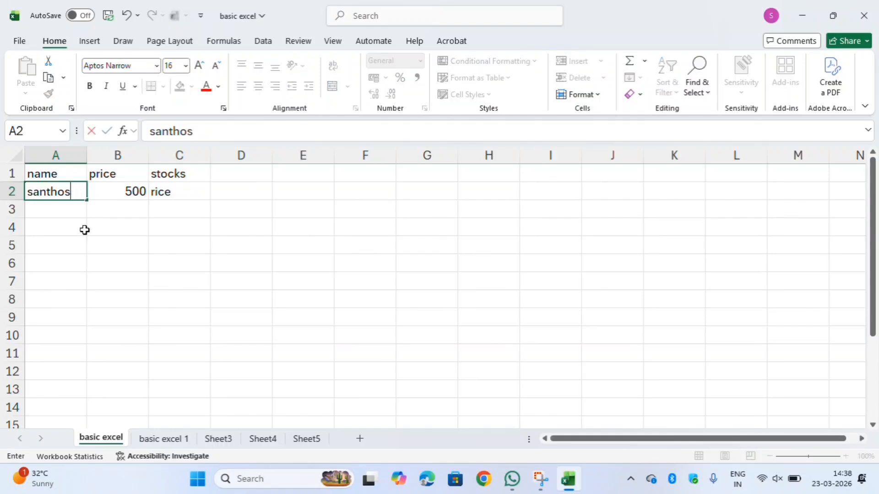
{"action": "type", "text": "j"}
{"action": "key", "text": "BackSpace"}
{"action": "type", "text": "h kumar"}
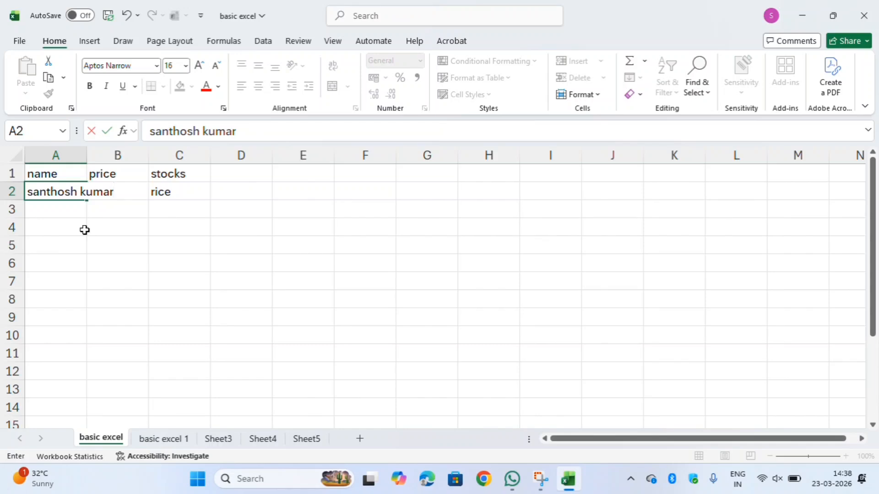
{"action": "left_click", "coordinate": [82, 226]}
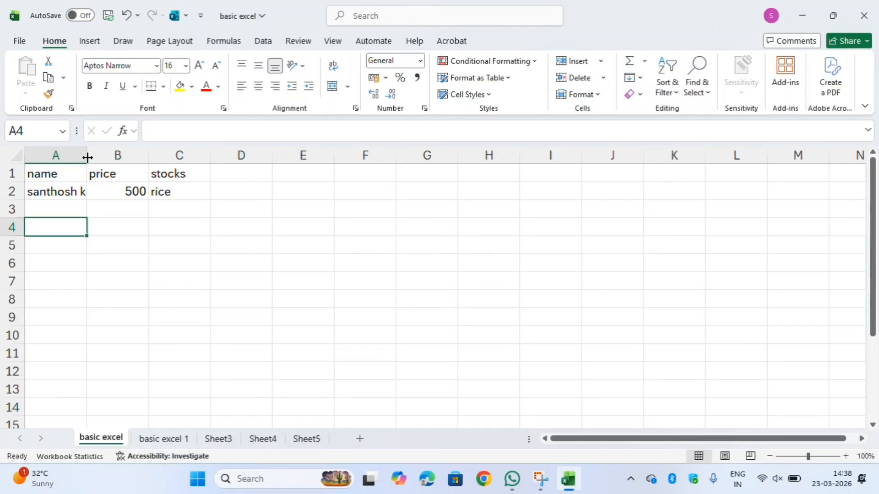
Step: Widen column A to fit the full name in A2 and narrow column B to fit the price heading
{"action": "left_click_drag", "start_coordinate": [86, 158], "coordinate": [117, 156]}
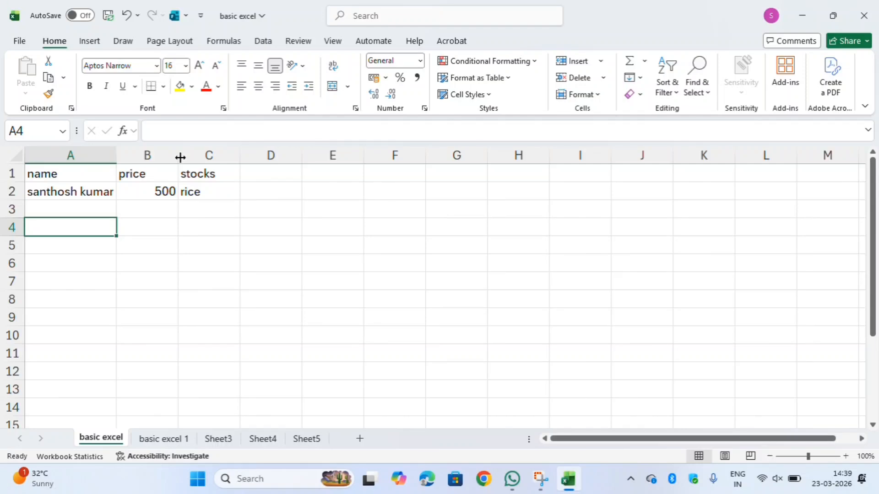
{"action": "left_click_drag", "start_coordinate": [180, 157], "coordinate": [148, 158]}
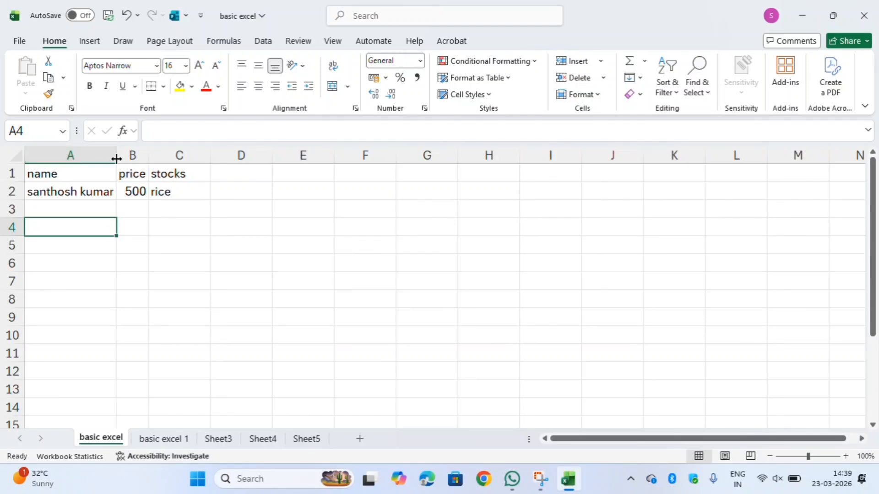
Step: Stretch column A well beyond its content, and auto-fit its width to the longest entry
{"action": "left_click_drag", "start_coordinate": [116, 159], "coordinate": [196, 153]}
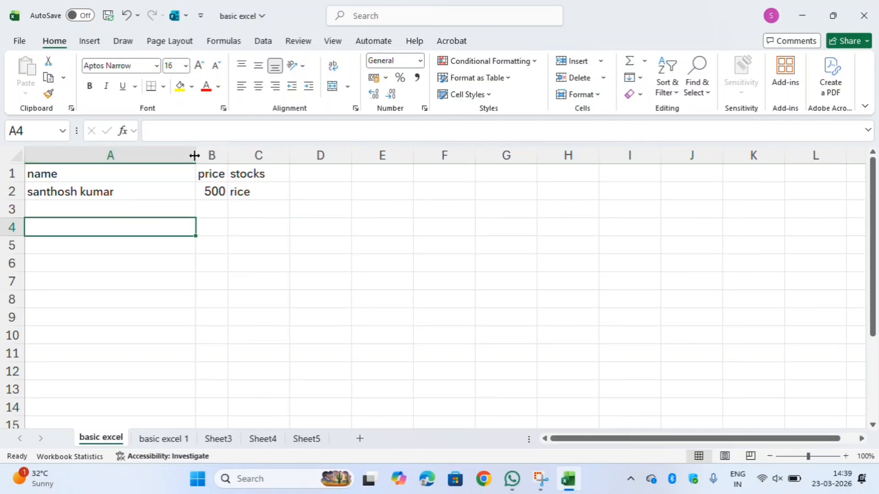
{"action": "left_click_drag", "start_coordinate": [195, 156], "coordinate": [195, 156]}
{"action": "double_click", "coordinate": [195, 156]}
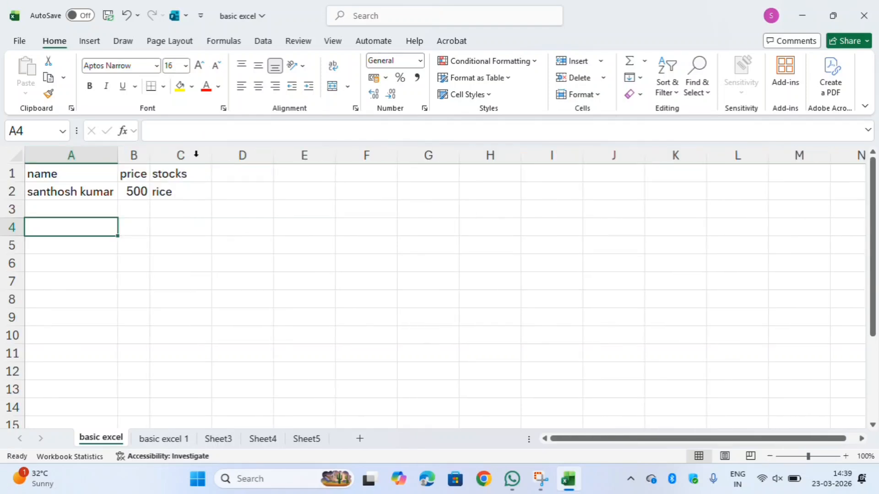
Step: Narrow column C to fit the heading "stocks"
{"action": "left_click", "coordinate": [196, 156]}
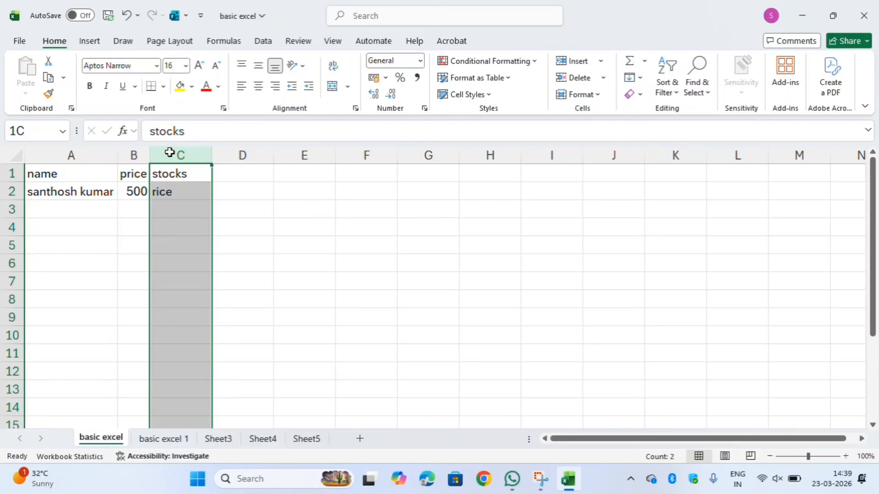
{"action": "left_click", "coordinate": [202, 152]}
{"action": "left_click", "coordinate": [221, 178]}
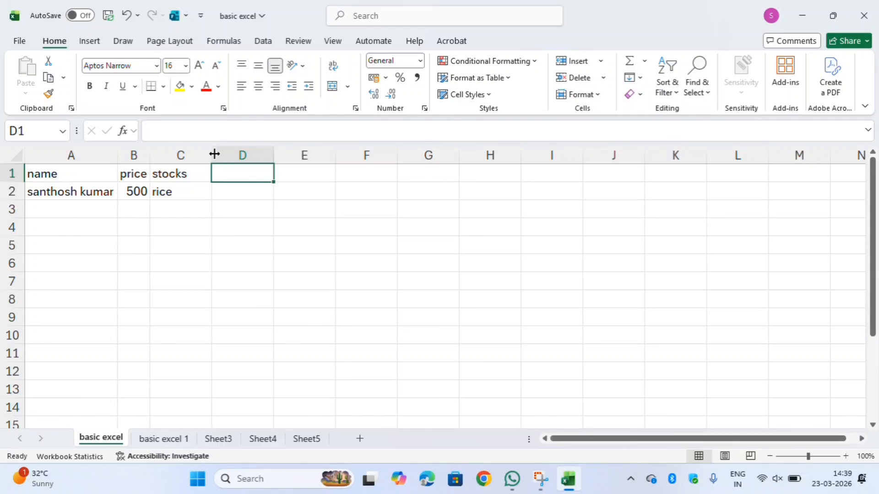
{"action": "left_click_drag", "start_coordinate": [211, 156], "coordinate": [190, 156]}
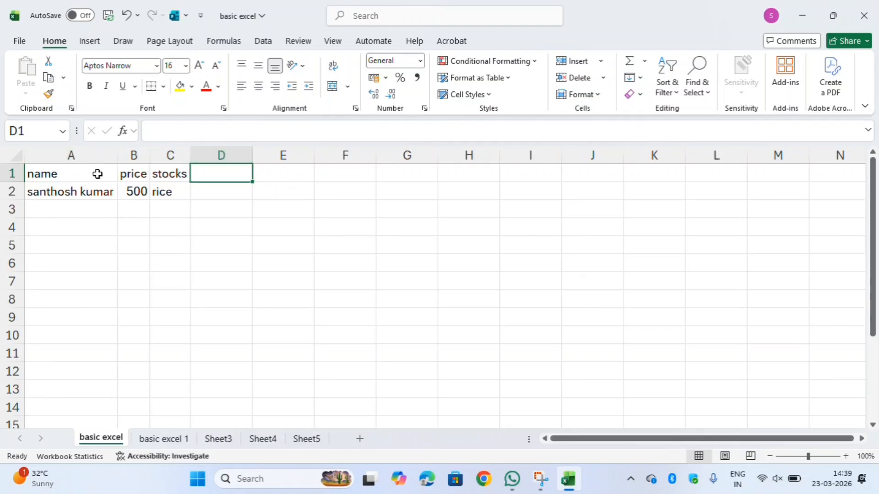
{"action": "left_click", "coordinate": [98, 175]}
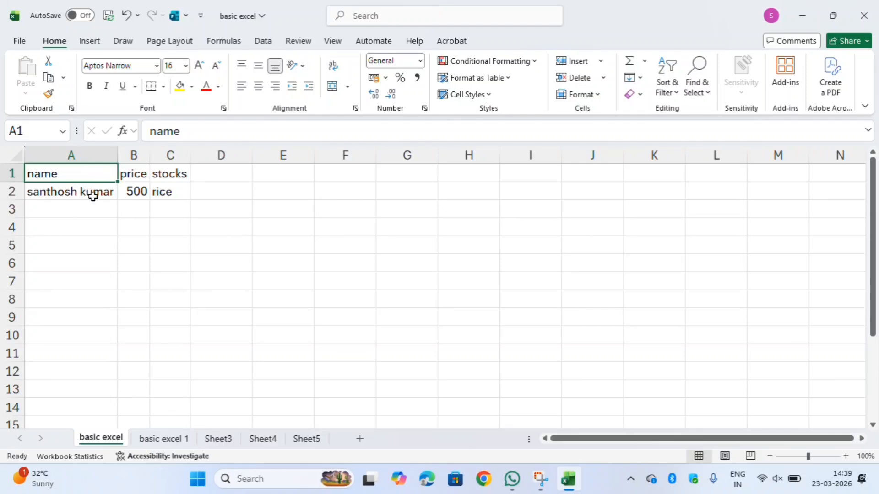
{"action": "left_click", "coordinate": [87, 203]}
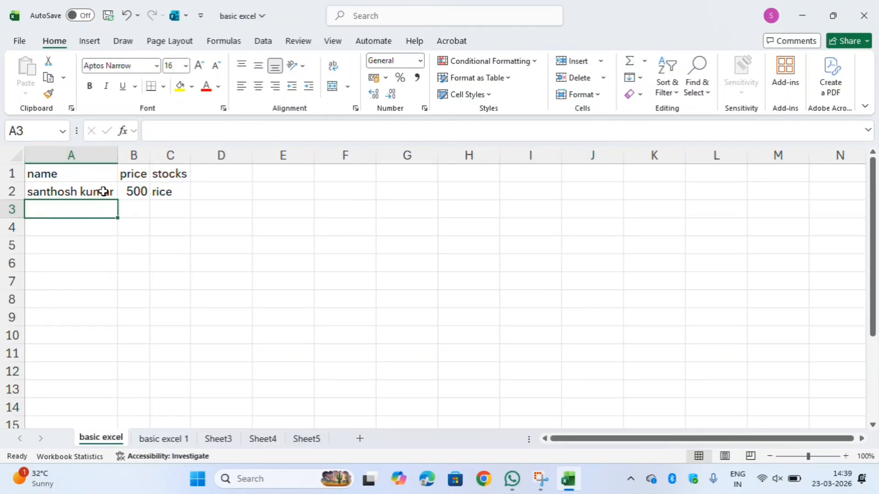
{"action": "left_click", "coordinate": [104, 191]}
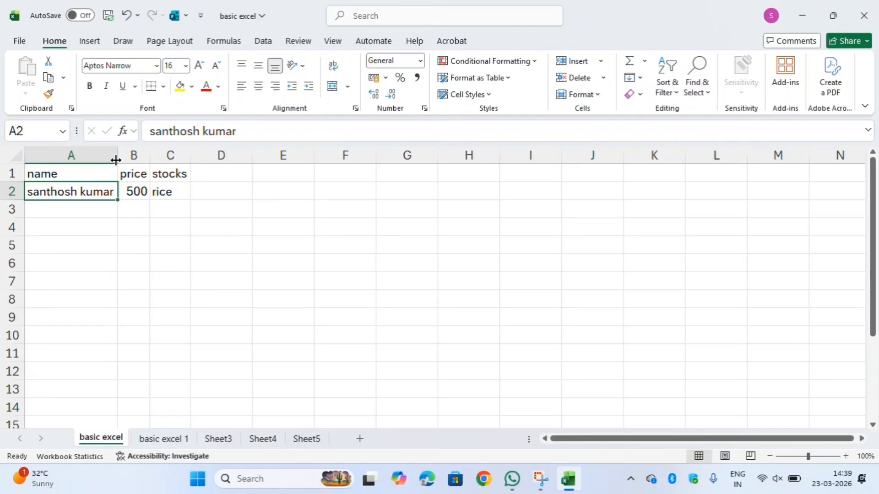
{"action": "left_click", "coordinate": [86, 209]}
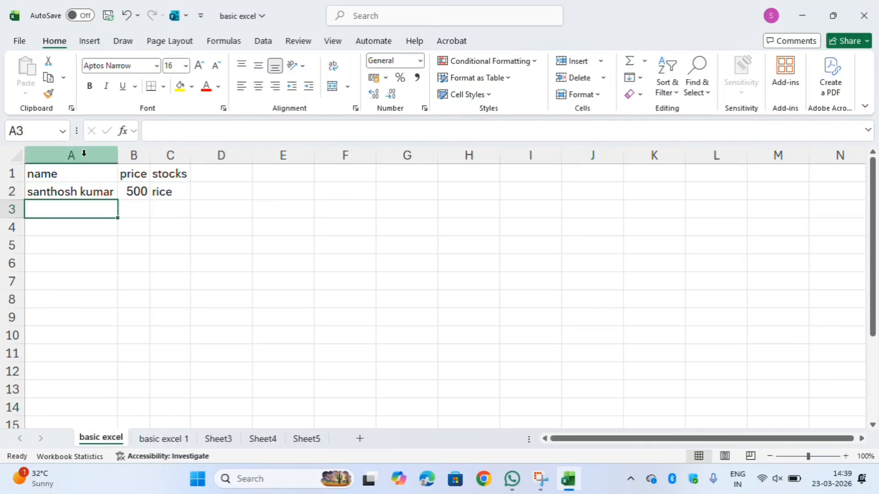
Step: Enter a second person's first name in cell A3, under the existing name
{"action": "left_click", "coordinate": [84, 154]}
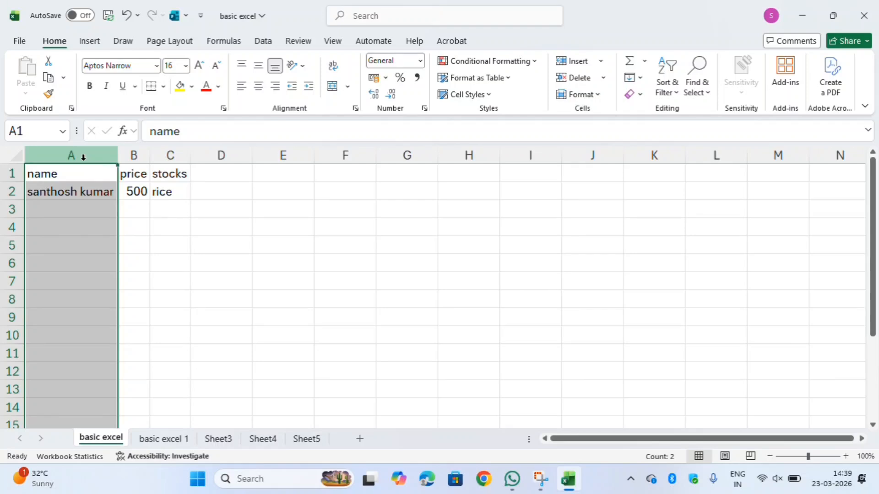
{"action": "left_click", "coordinate": [82, 214]}
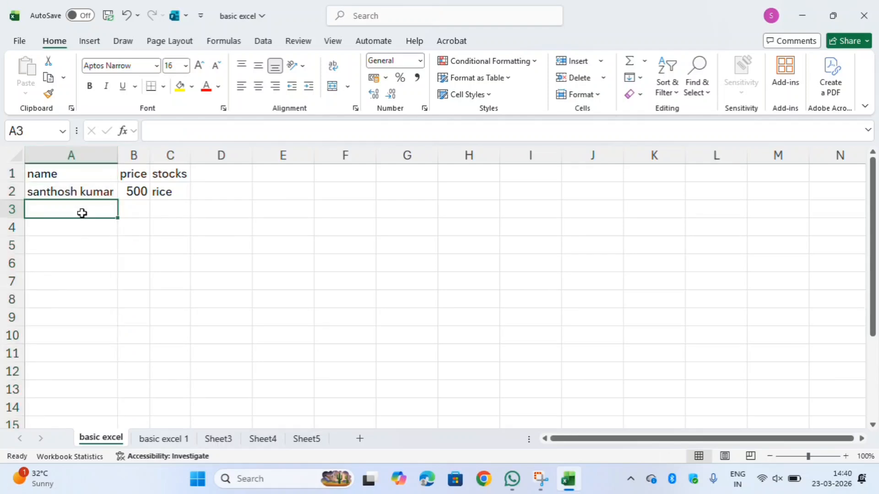
{"action": "type", "text": "prem"}
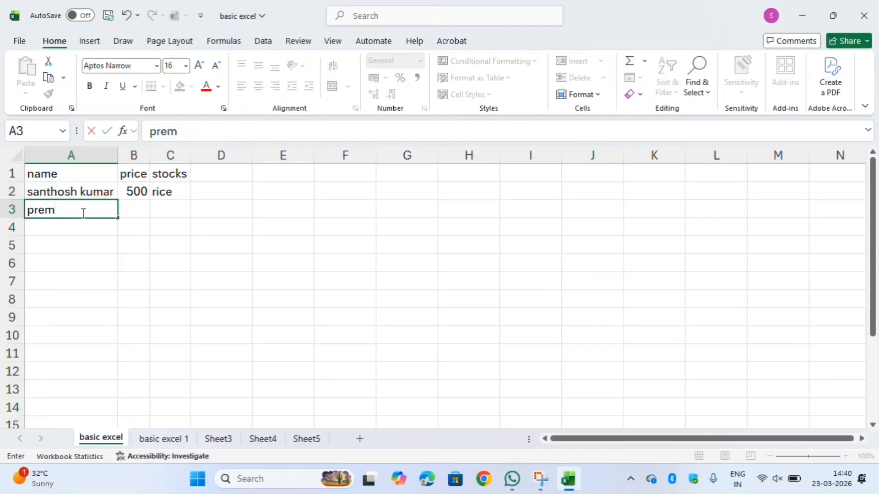
{"action": "left_click", "coordinate": [76, 233]}
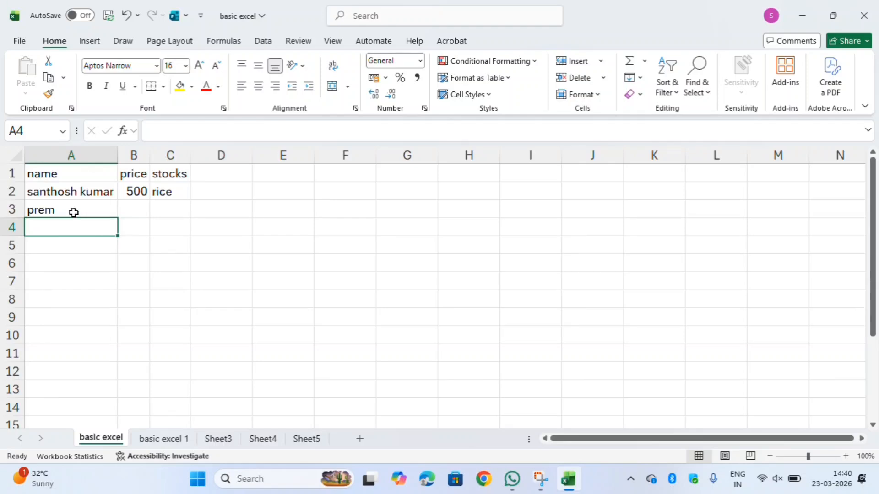
Step: Narrow column A until the full name in A2 no longer fits, and wrap the text in that cell
{"action": "left_click", "coordinate": [96, 194]}
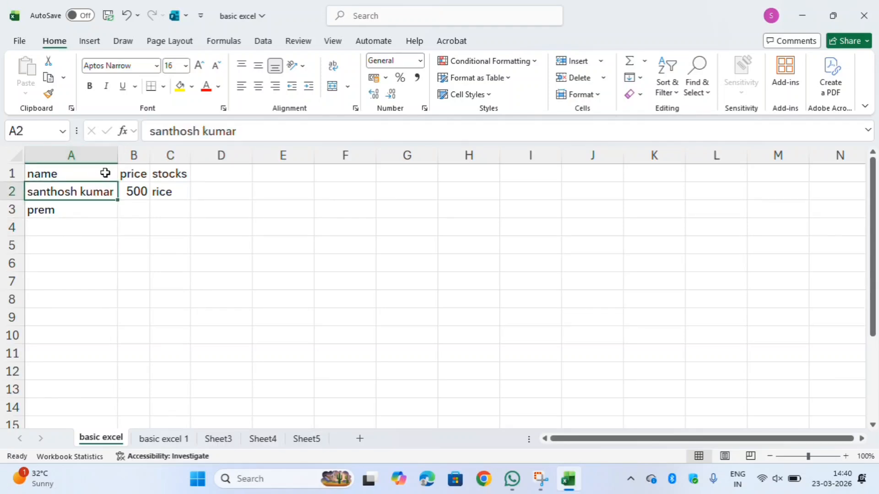
{"action": "left_click_drag", "start_coordinate": [117, 157], "coordinate": [79, 155]}
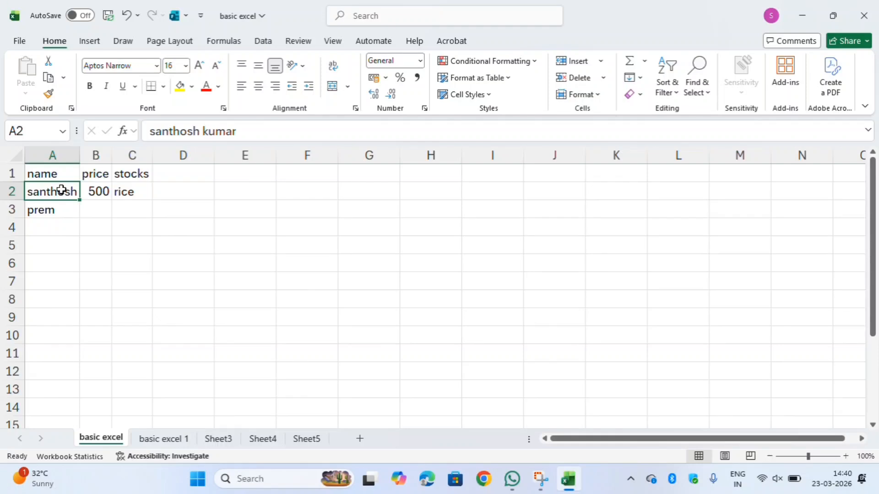
{"action": "left_click", "coordinate": [334, 68]}
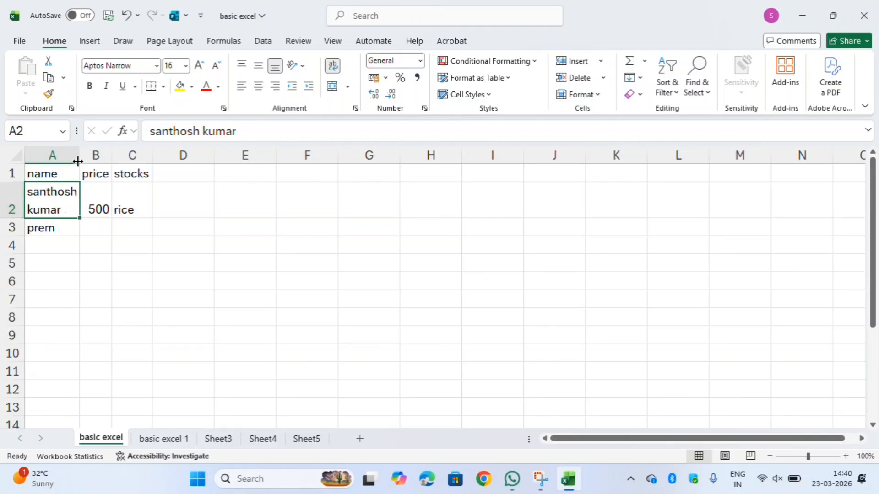
Step: Widen and auto-fit column A, and narrow it again so the name in A2 wraps onto two lines
{"action": "left_click_drag", "start_coordinate": [77, 161], "coordinate": [138, 151]}
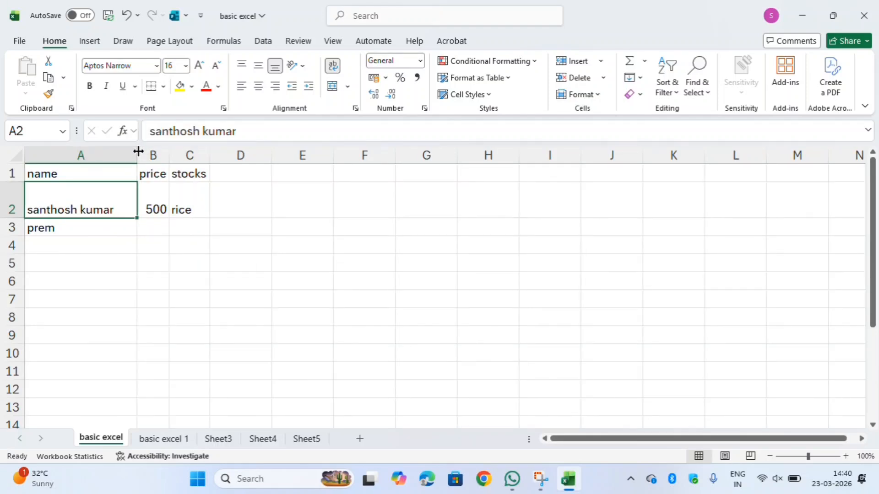
{"action": "double_click", "coordinate": [138, 151]}
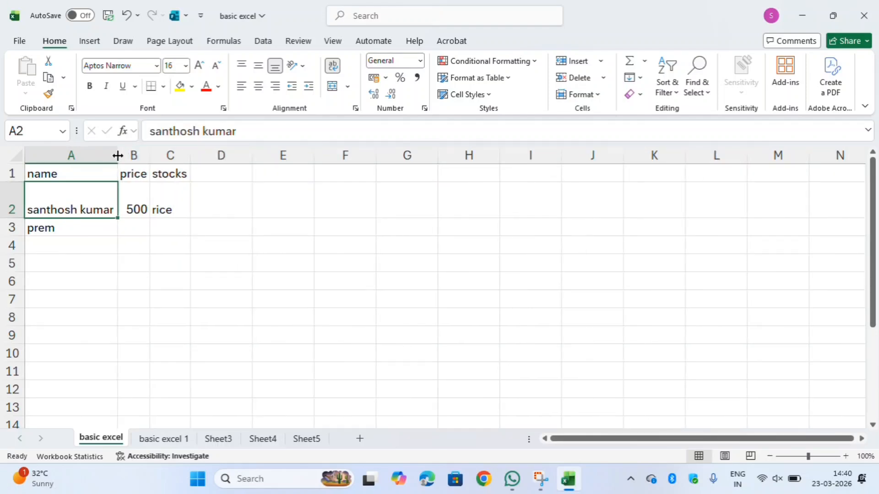
{"action": "left_click_drag", "start_coordinate": [118, 155], "coordinate": [87, 154]}
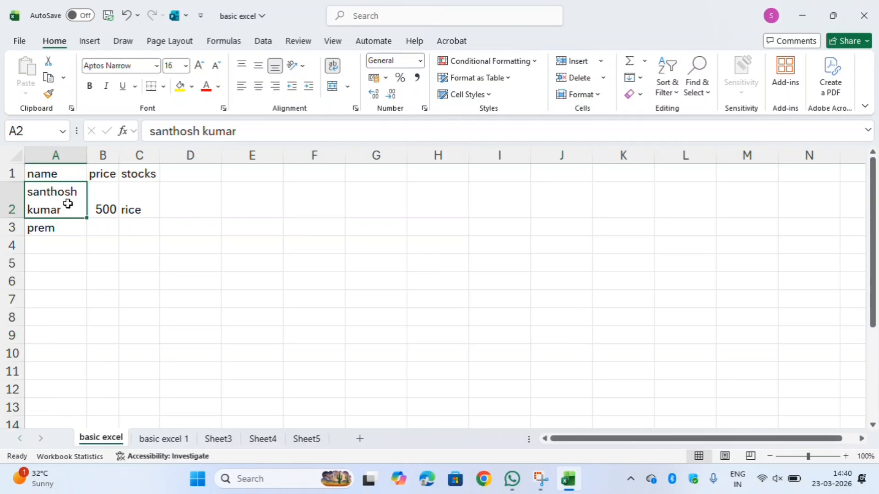
Step: Turn off text wrapping in A2 and auto-fit column A to the full name
{"action": "left_click", "coordinate": [334, 66]}
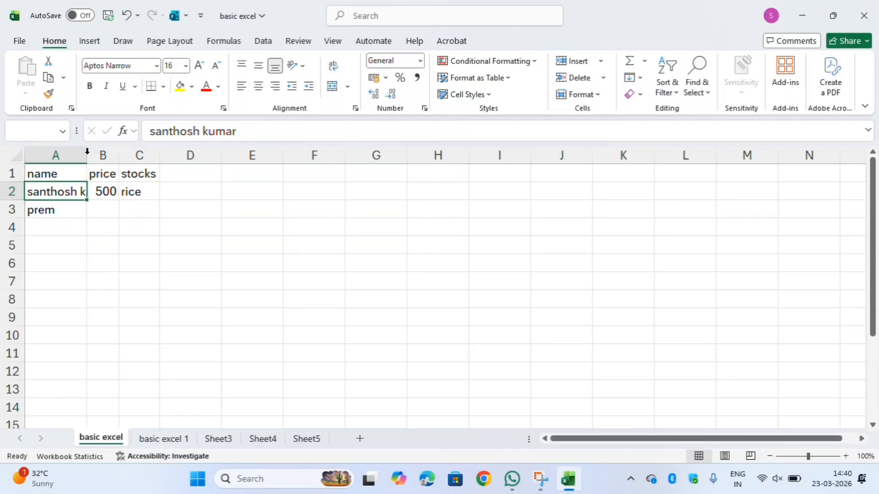
{"action": "double_click", "coordinate": [89, 151]}
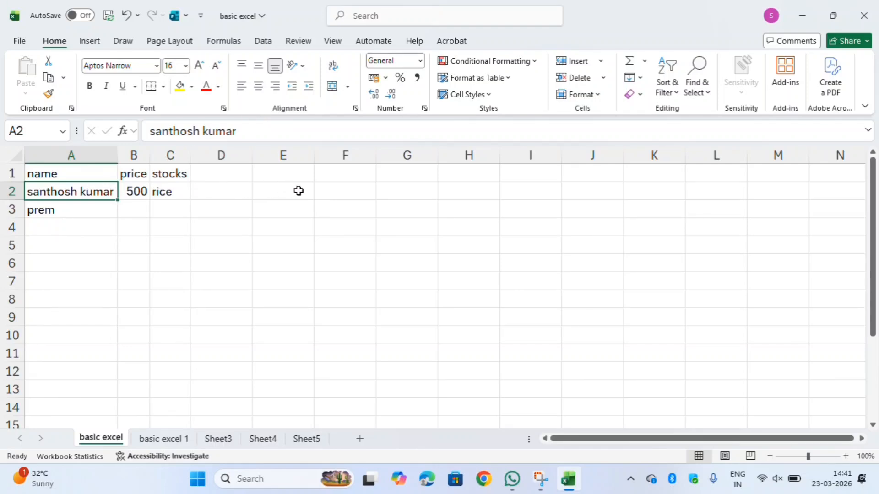
Step: Enter the title "time table for annual exam" in cell F2
{"action": "left_click", "coordinate": [319, 196]}
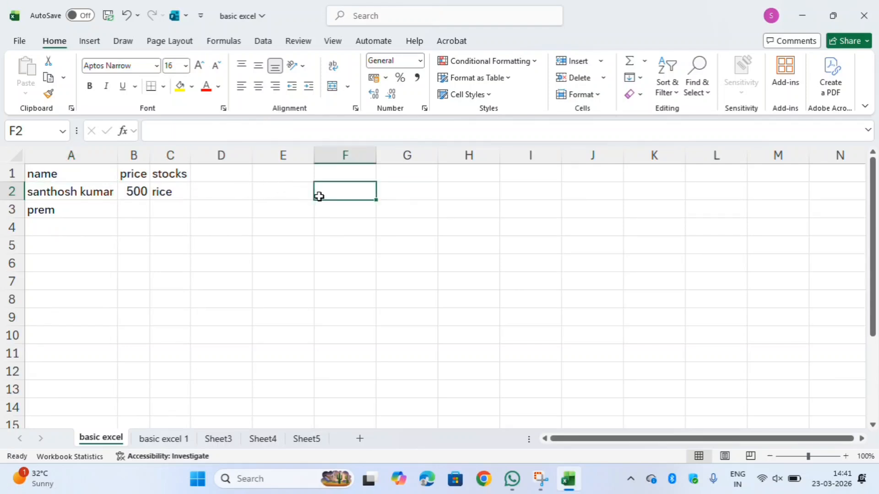
{"action": "double_click", "coordinate": [319, 196]}
{"action": "type", "text": "tin="}
{"action": "key", "text": "BackSpace"}
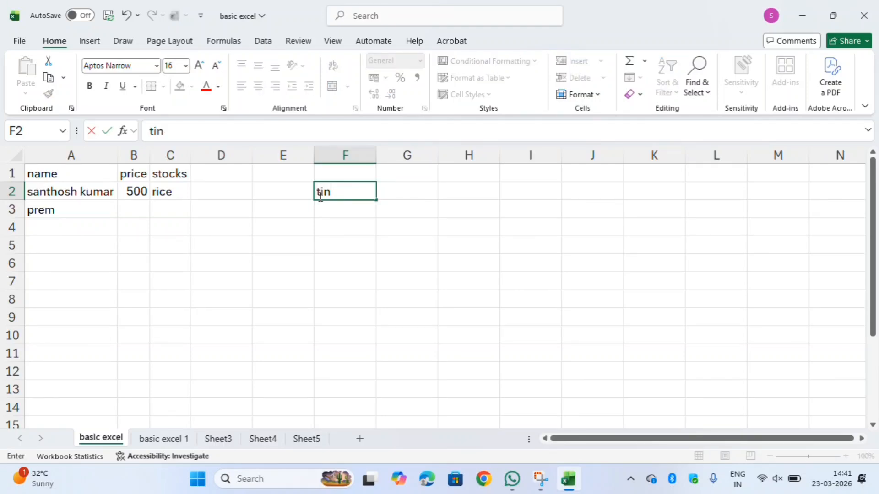
{"action": "key", "text": "BackSpace"}
{"action": "type", "text": "me table for"}
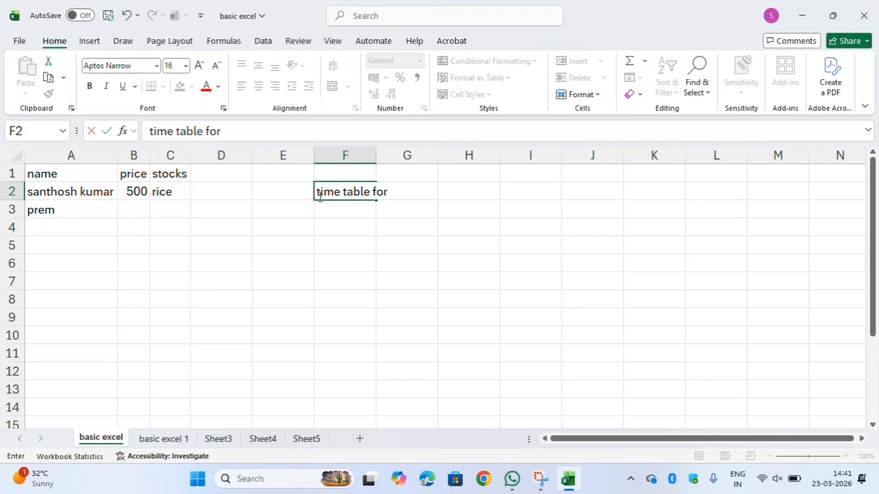
{"action": "type", "text": " annual "}
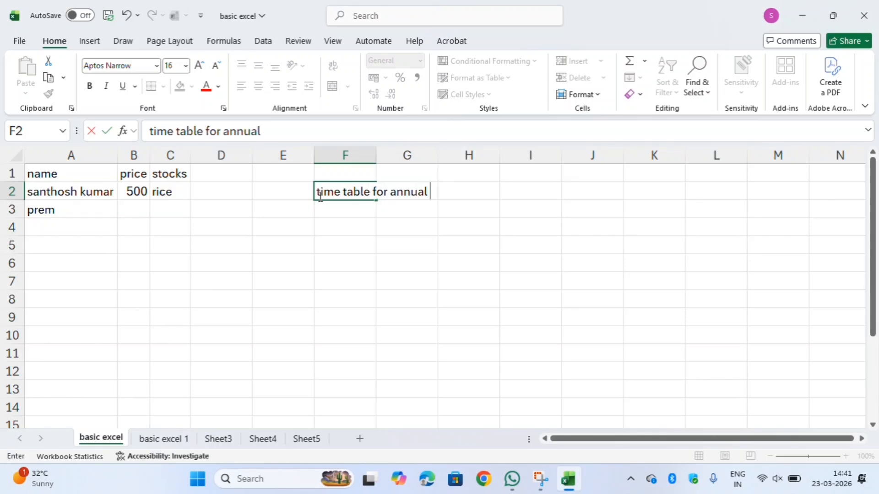
{"action": "type", "text": "exam"}
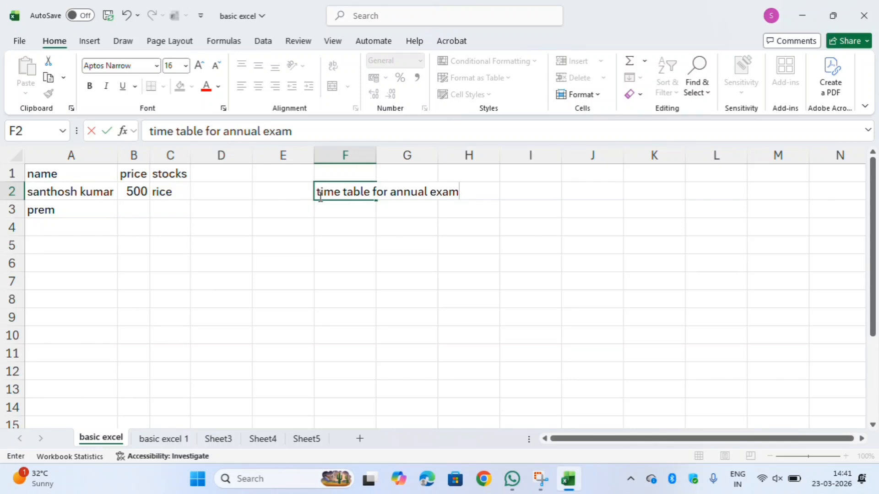
{"action": "key", "text": "Return"}
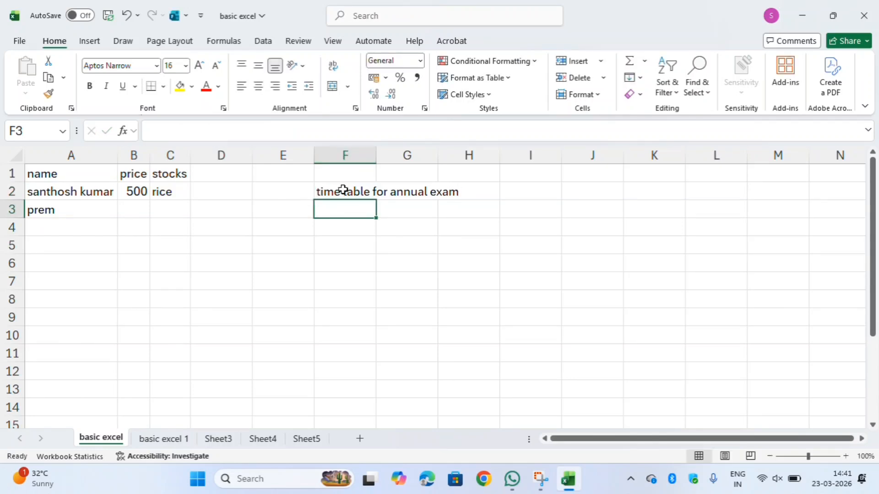
Step: Inspect cells F2, G2 and H2 in turn to see which one holds the timetable title
{"action": "left_click", "coordinate": [360, 192]}
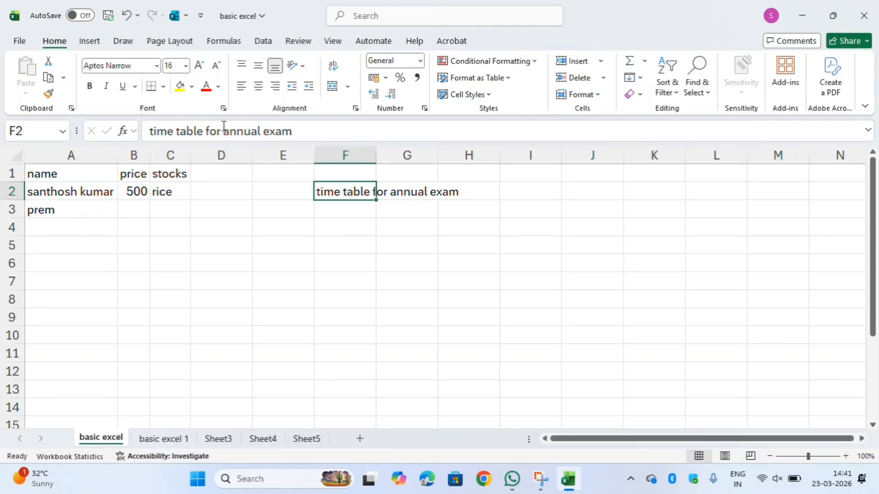
{"action": "left_click", "coordinate": [394, 190]}
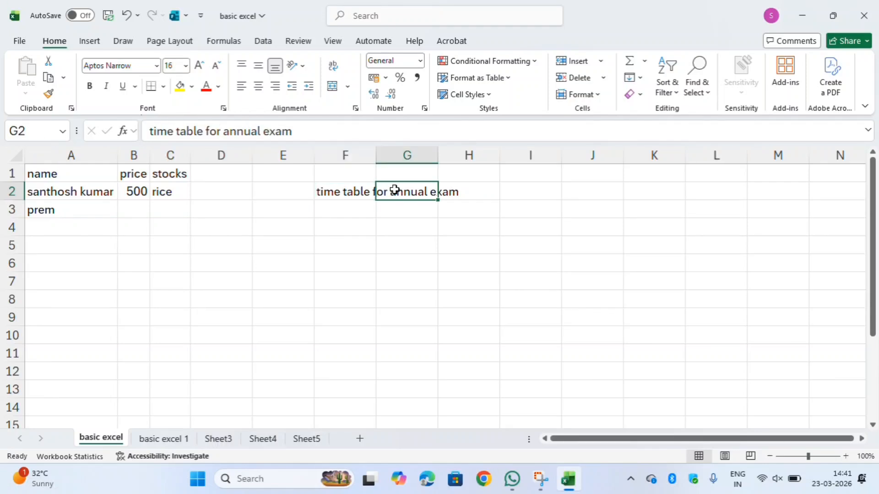
{"action": "left_click", "coordinate": [456, 194]}
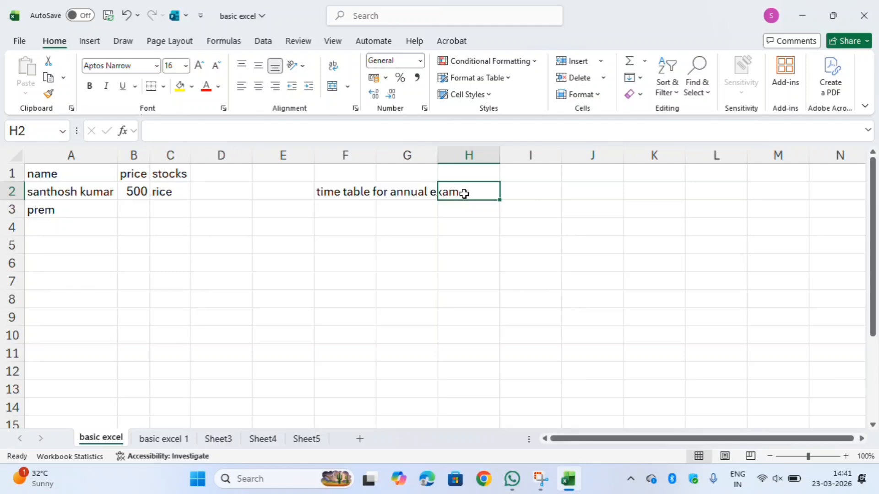
Step: Wrap the timetable title within cell F2, and remove the wrapping again
{"action": "left_click", "coordinate": [339, 195]}
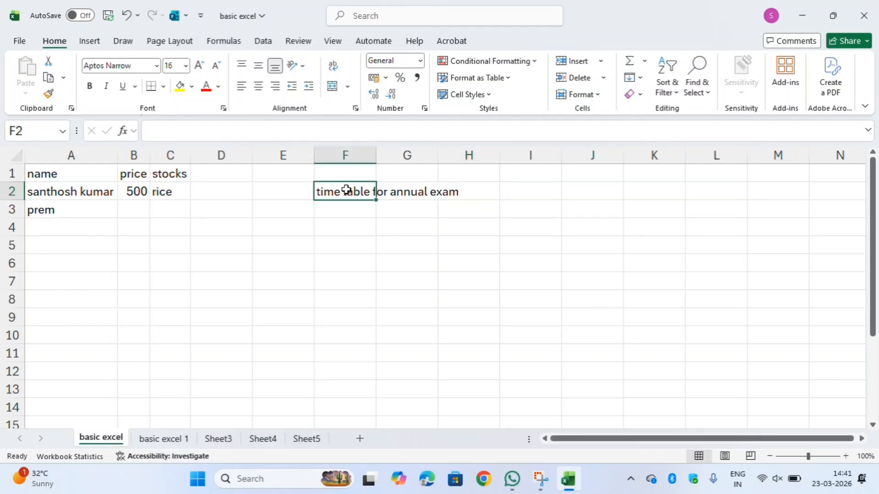
{"action": "left_click", "coordinate": [332, 68]}
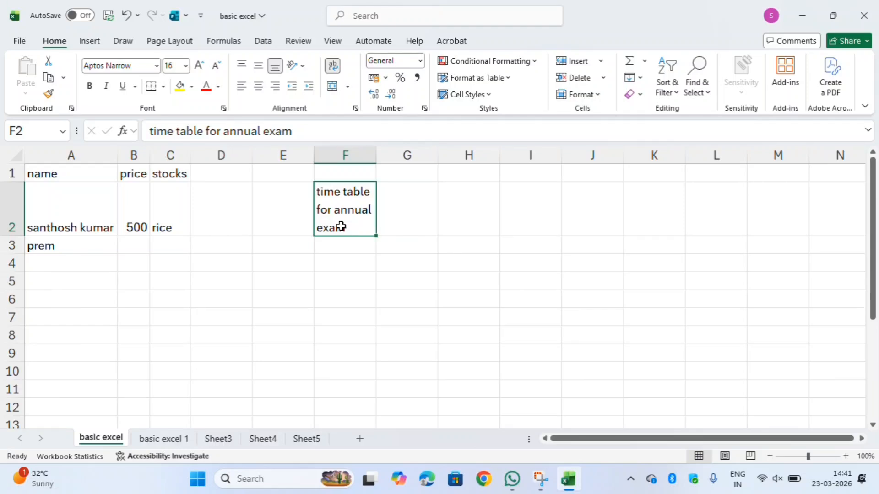
{"action": "left_click", "coordinate": [329, 67]}
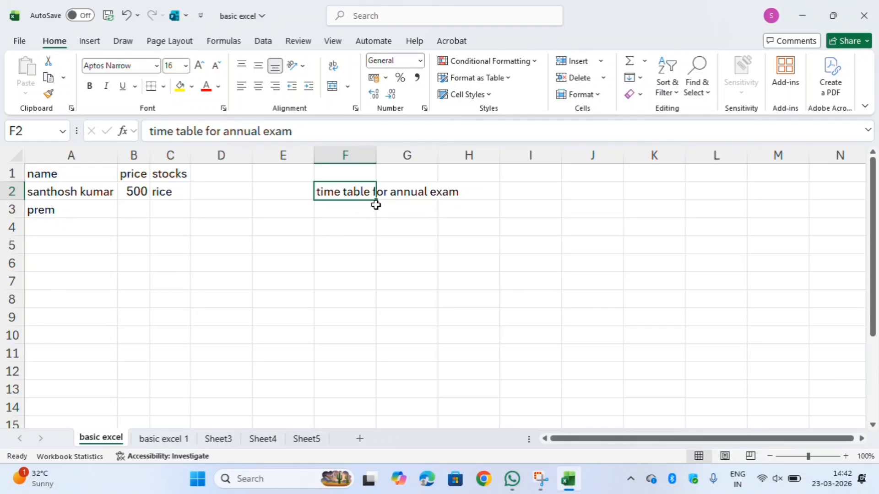
Step: Merge and center cells F2 to H2 so the timetable title spans three columns
{"action": "left_click_drag", "start_coordinate": [346, 186], "coordinate": [447, 188]}
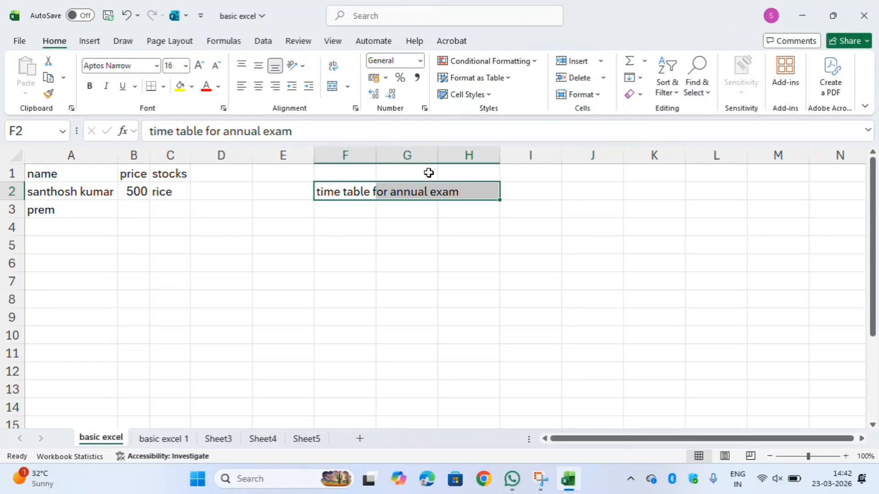
{"action": "left_click", "coordinate": [347, 88]}
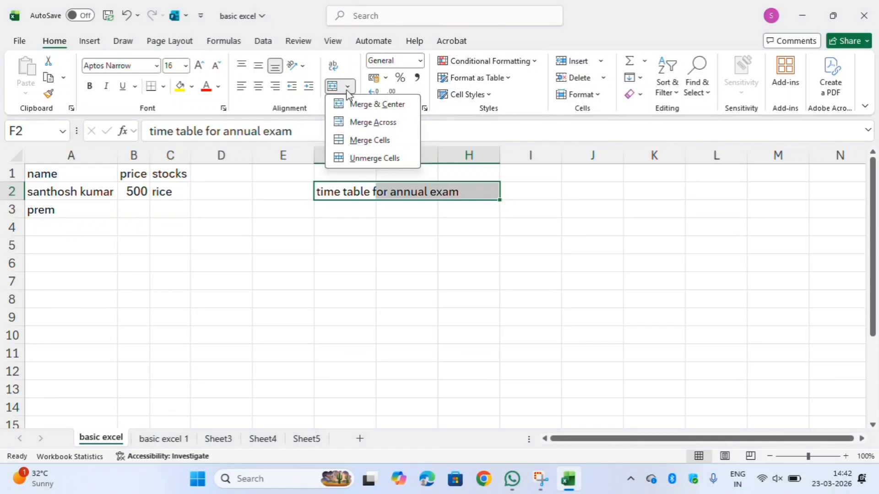
{"action": "left_click", "coordinate": [382, 105]}
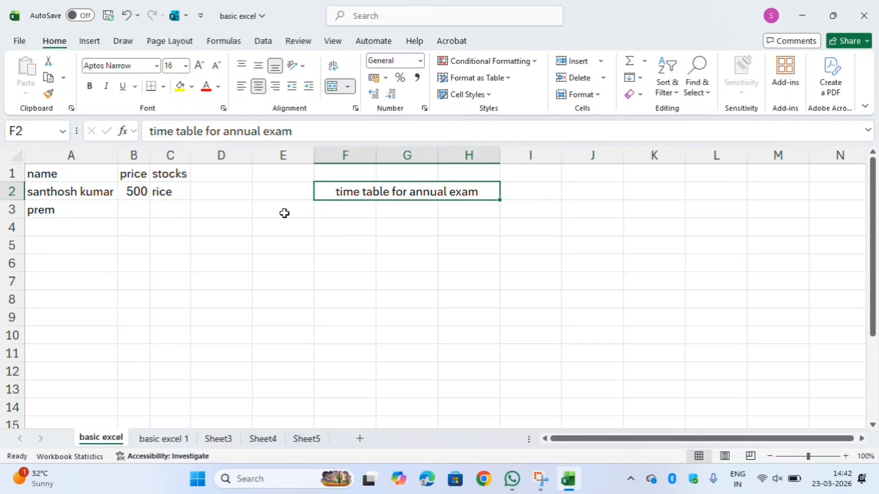
{"action": "left_click_drag", "start_coordinate": [309, 217], "coordinate": [359, 192]}
{"action": "left_click", "coordinate": [361, 192]}
{"action": "left_click_drag", "start_coordinate": [420, 183], "coordinate": [418, 186]}
Step: Enter the headings "date", "day" and "subject" in cells F3, G3 and H3 below the timetable title
{"action": "left_click", "coordinate": [352, 209]}
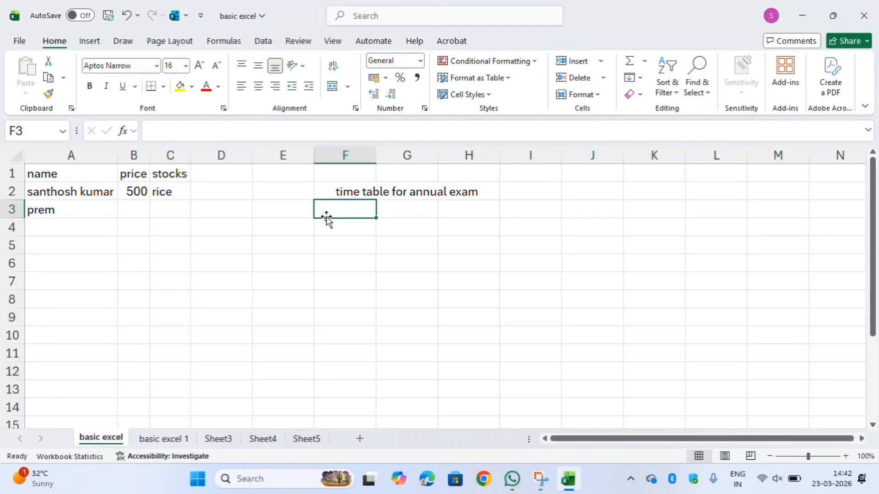
{"action": "type", "text": "date"}
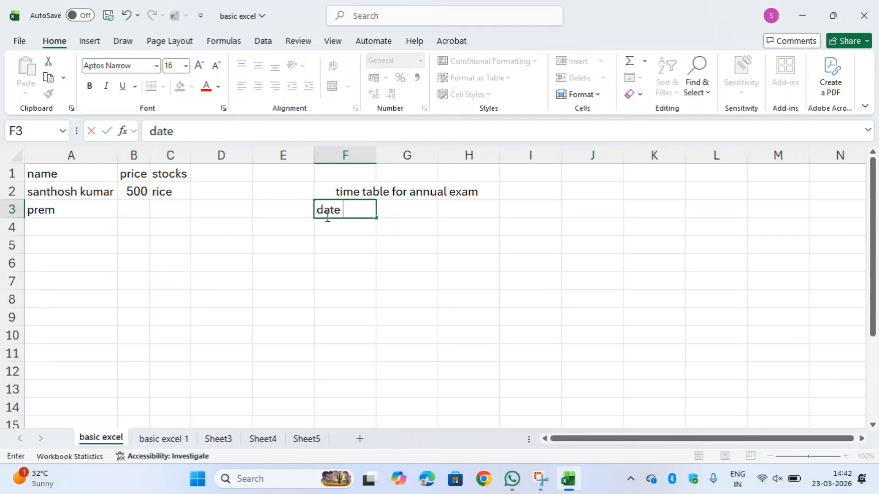
{"action": "key", "text": "Tab"}
{"action": "type", "text": "day"}
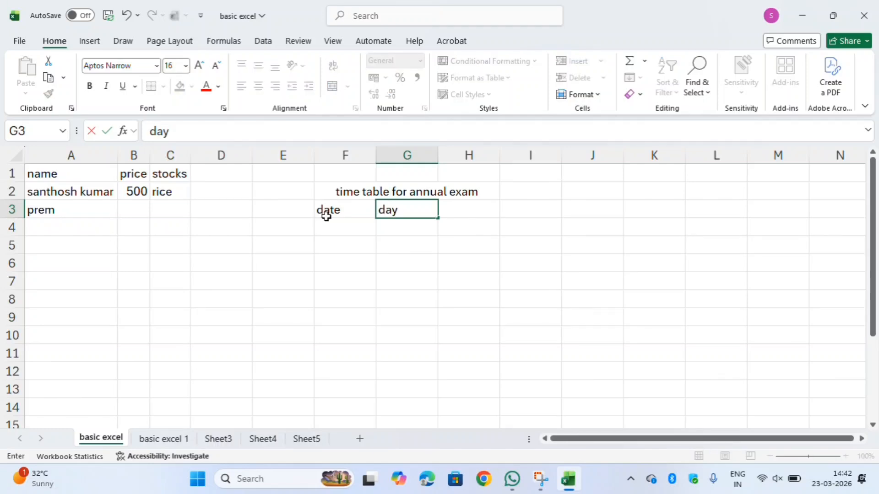
{"action": "key", "text": "Tab"}
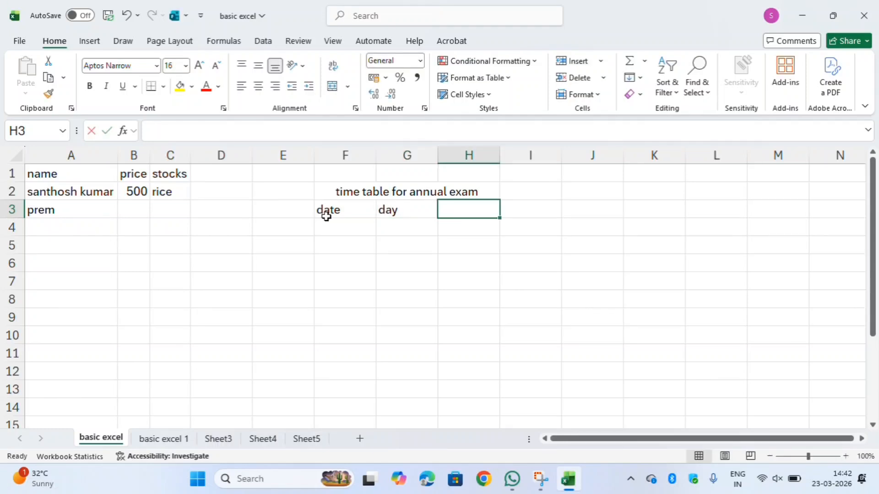
{"action": "type", "text": "a"}
{"action": "key", "text": "BackSpace"}
{"action": "type", "text": "subject"}
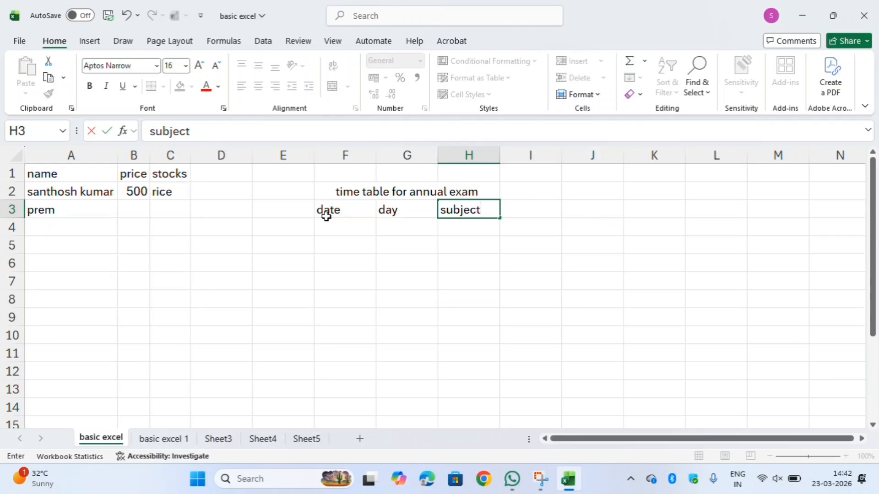
{"action": "key", "text": "Return"}
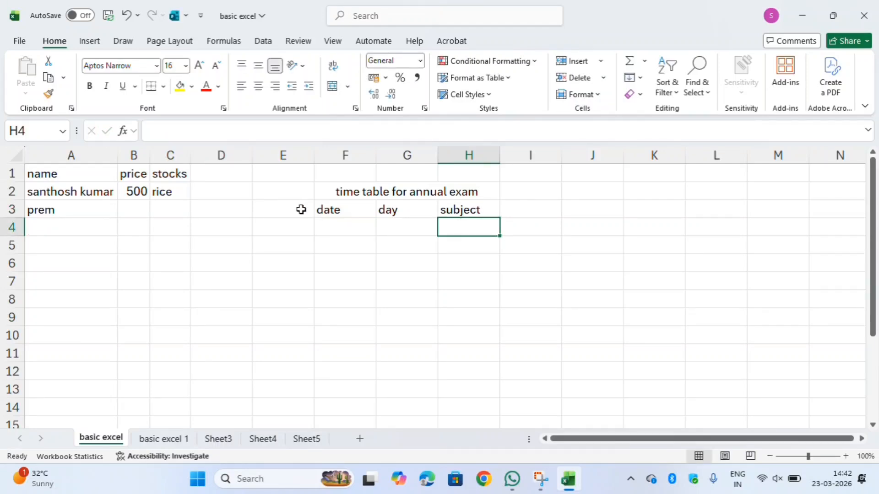
Step: Center the timetable title and its headings horizontally across the range F2:H3
{"action": "left_click_drag", "start_coordinate": [330, 191], "coordinate": [391, 215]}
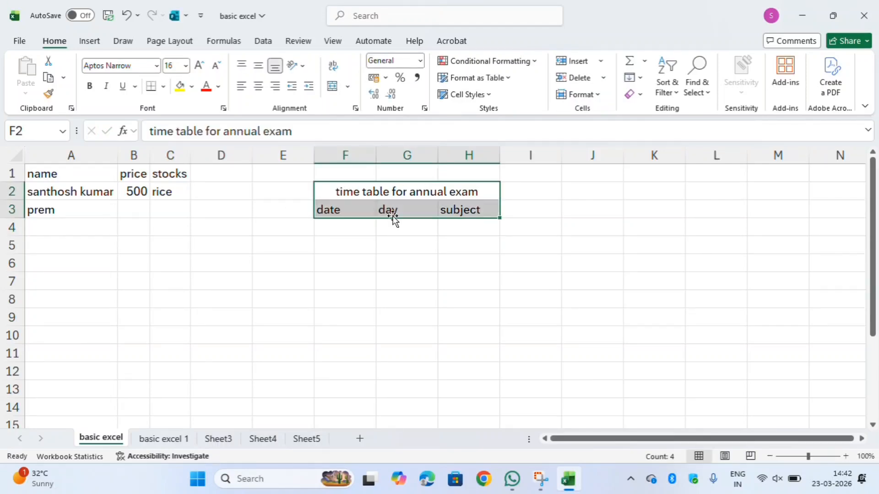
{"action": "left_click", "coordinate": [259, 87]}
{"action": "left_click", "coordinate": [259, 87]}
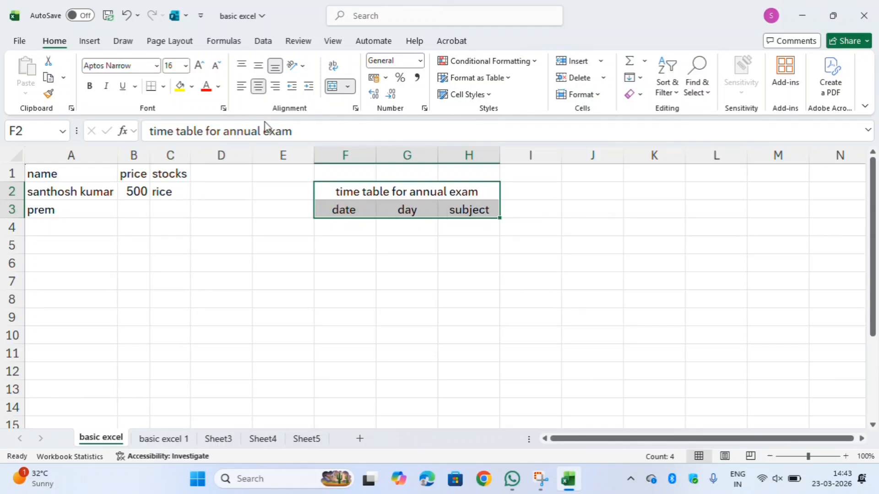
{"action": "left_click", "coordinate": [307, 250]}
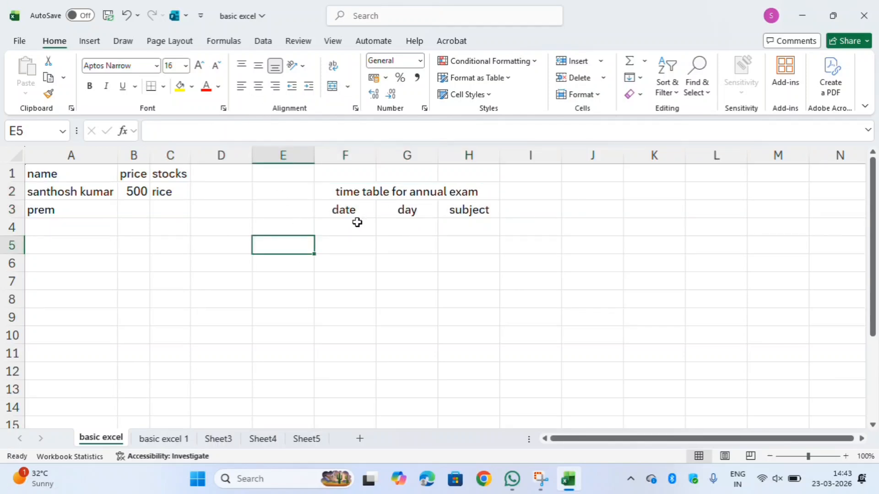
{"action": "left_click", "coordinate": [383, 192]}
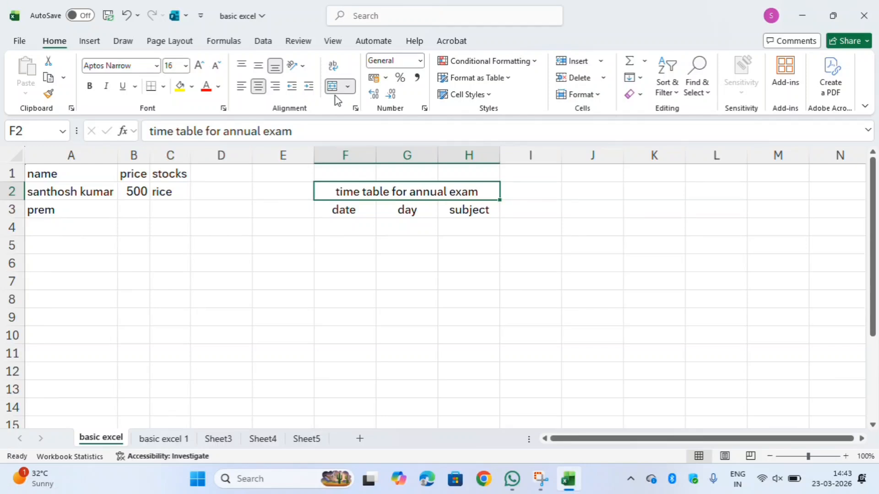
Step: Enter the numbers 1, 2, 3 and 4 in cells D4 to D7
{"action": "left_click", "coordinate": [222, 235]}
{"action": "double_click", "coordinate": [223, 237]}
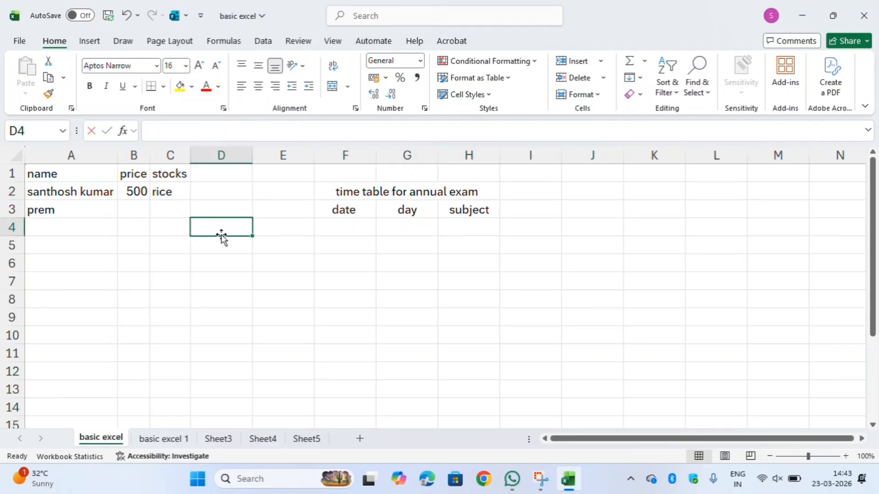
{"action": "type", "text": "1"}
{"action": "key", "text": "Return"}
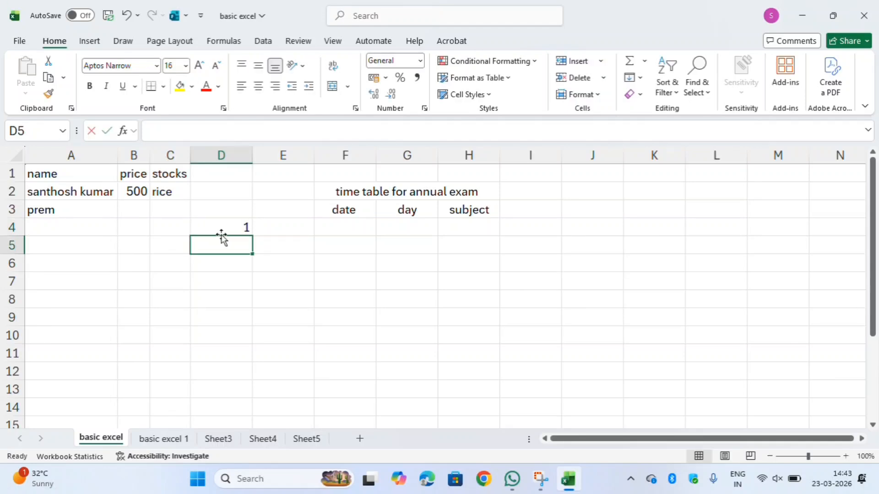
{"action": "type", "text": "2"}
{"action": "key", "text": "Return"}
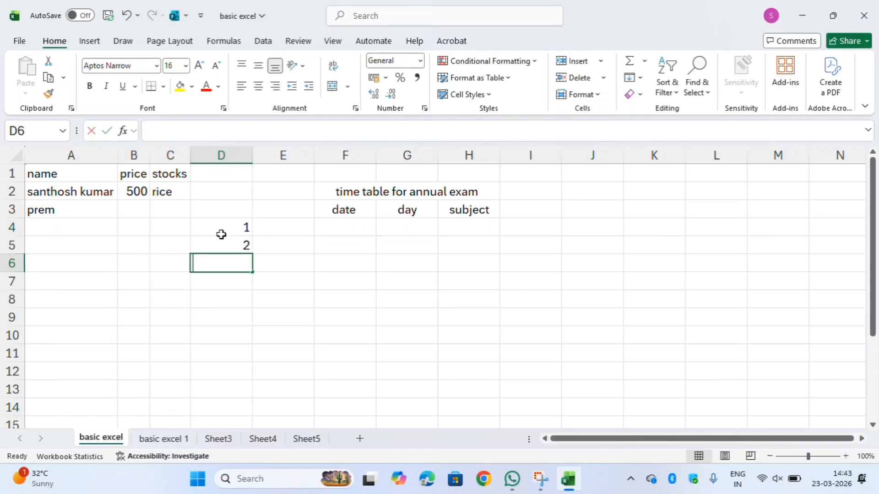
{"action": "type", "text": "3"}
{"action": "key", "text": "ctrl+Return"}
{"action": "key", "text": "Return"}
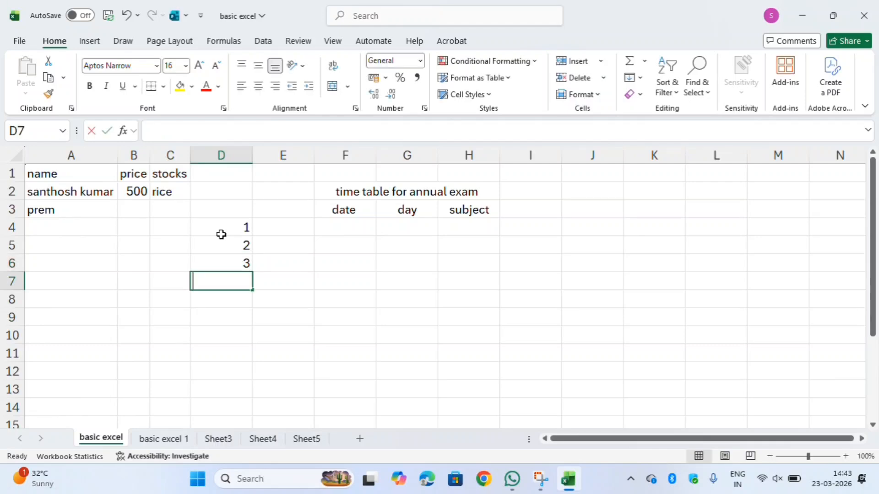
{"action": "type", "text": "4"}
{"action": "key", "text": "Return"}
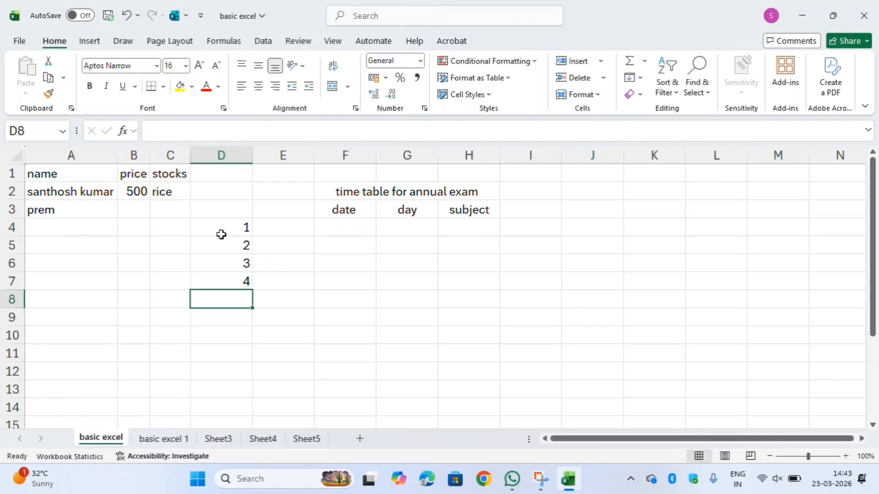
Step: Extend the number series in D4:D7 down column D to 50 in cell D53
{"action": "left_click", "coordinate": [243, 227]}
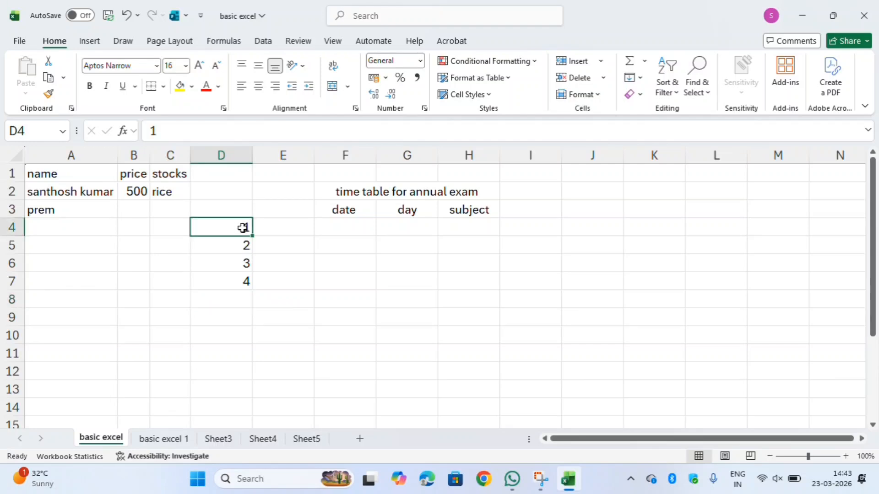
{"action": "left_click_drag", "start_coordinate": [243, 228], "coordinate": [245, 279]}
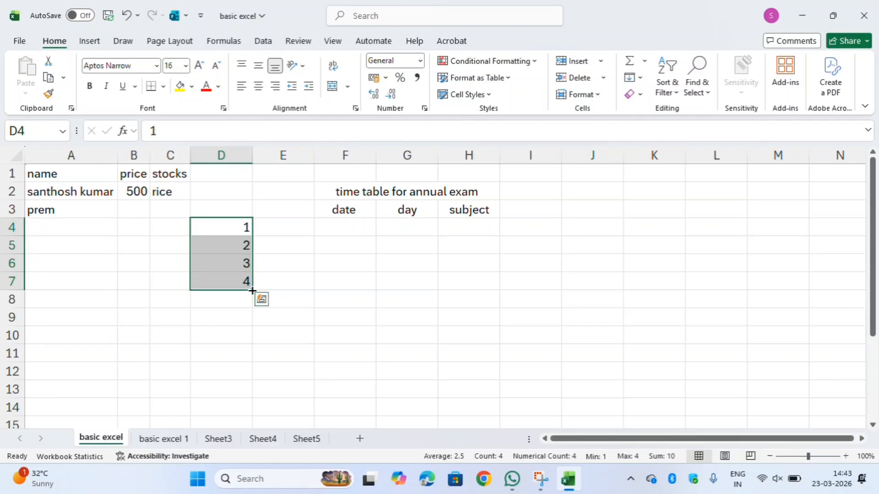
{"action": "left_click_drag", "start_coordinate": [252, 291], "coordinate": [254, 399]}
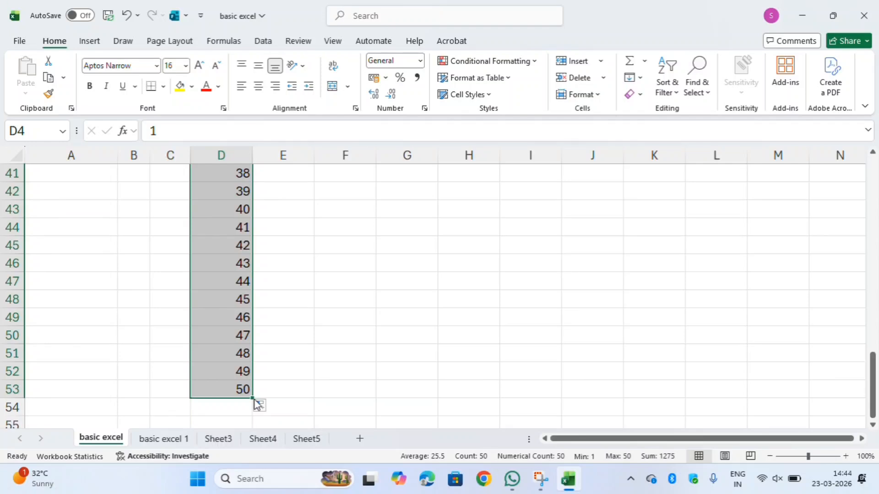
Step: Enter 1 in cell G43 and fill it down to G58 as an increasing series with Fill Series
{"action": "left_click", "coordinate": [405, 214]}
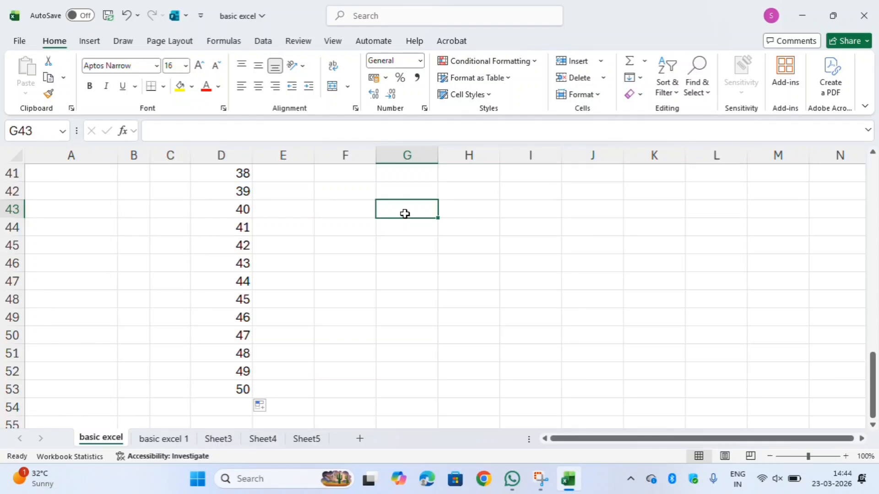
{"action": "type", "text": "1"}
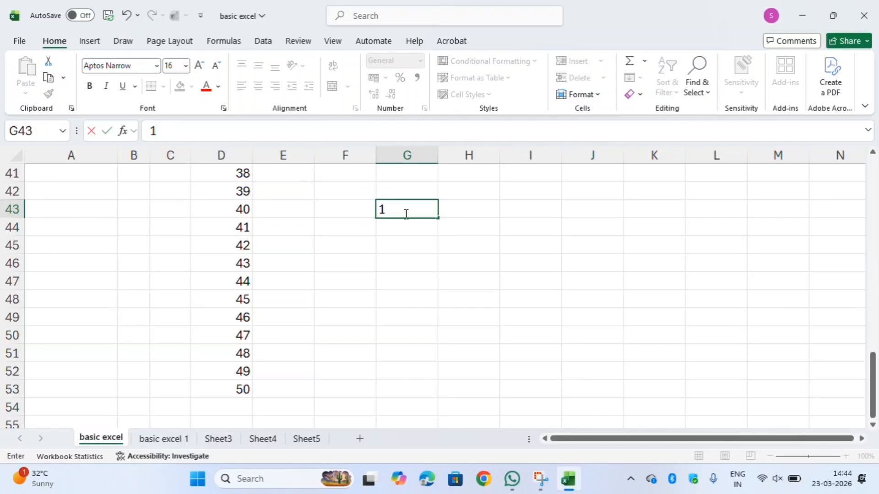
{"action": "left_click", "coordinate": [430, 247]}
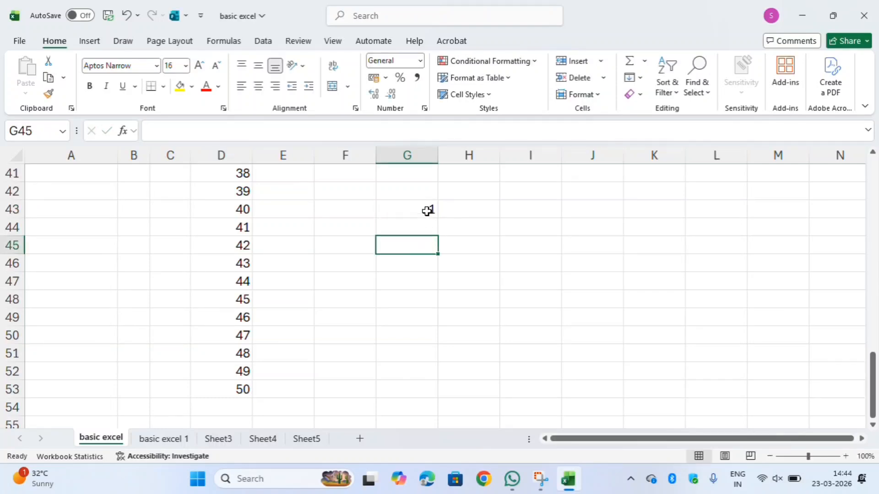
{"action": "left_click", "coordinate": [429, 208]}
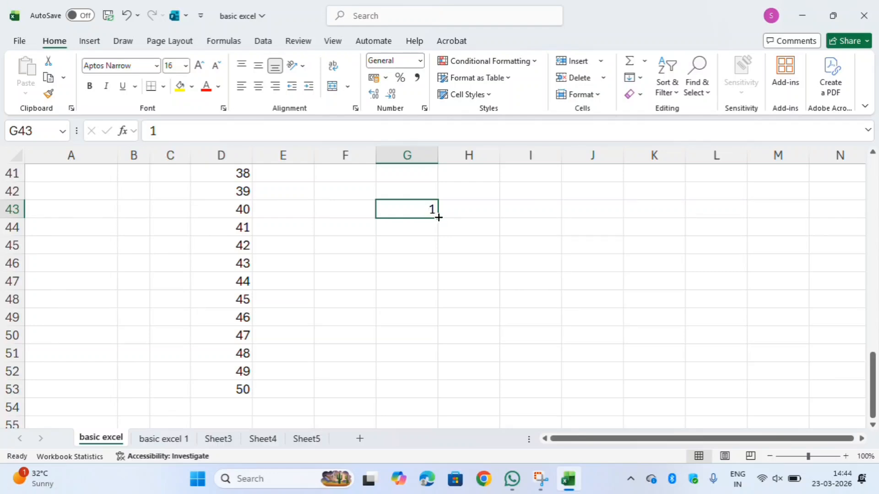
{"action": "left_click_drag", "start_coordinate": [439, 217], "coordinate": [414, 361]}
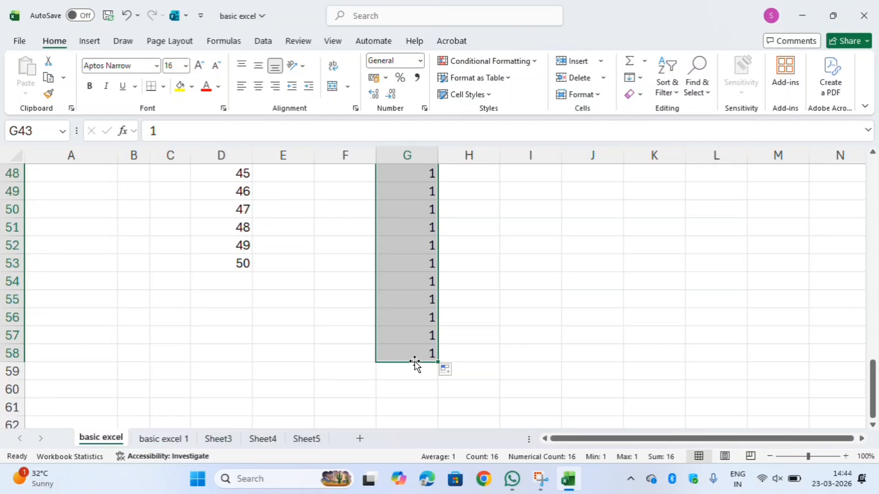
{"action": "left_click", "coordinate": [445, 371]}
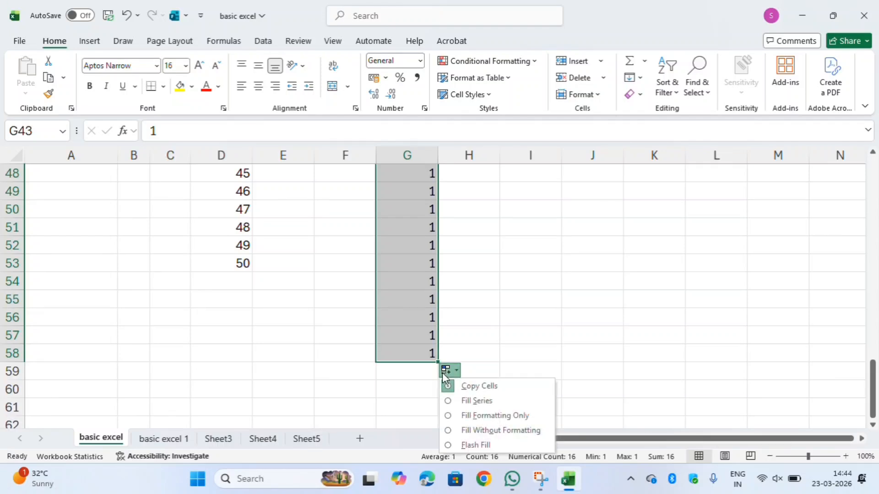
{"action": "left_click", "coordinate": [463, 401]}
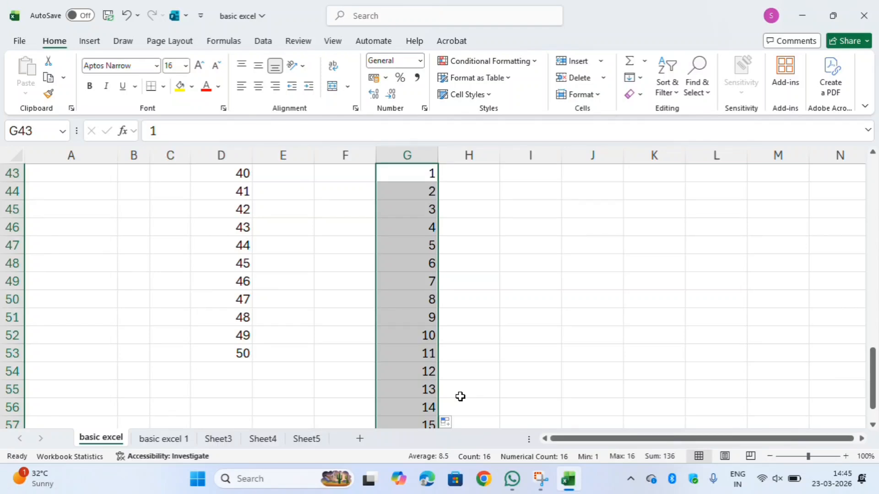
Step: Enter 1 in cell I44 and fill it across row 44 to Q44 with Fill Series
{"action": "left_click", "coordinate": [545, 193]}
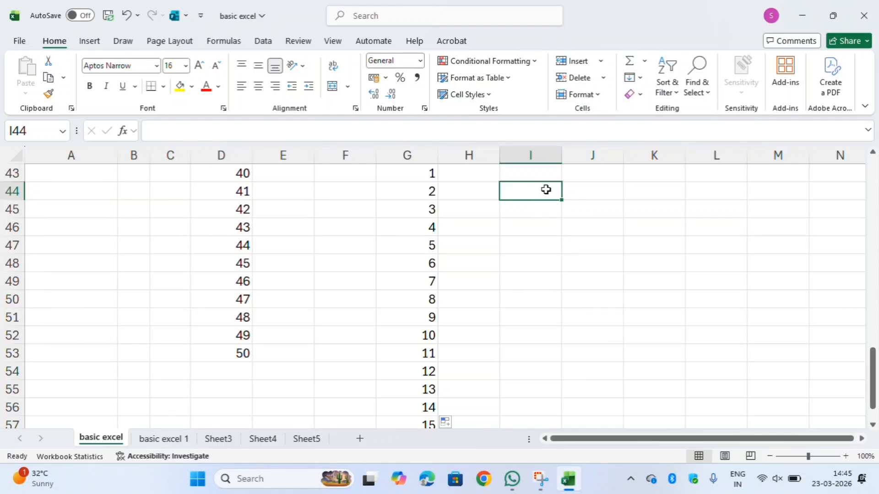
{"action": "double_click", "coordinate": [546, 189]}
{"action": "type", "text": "12"}
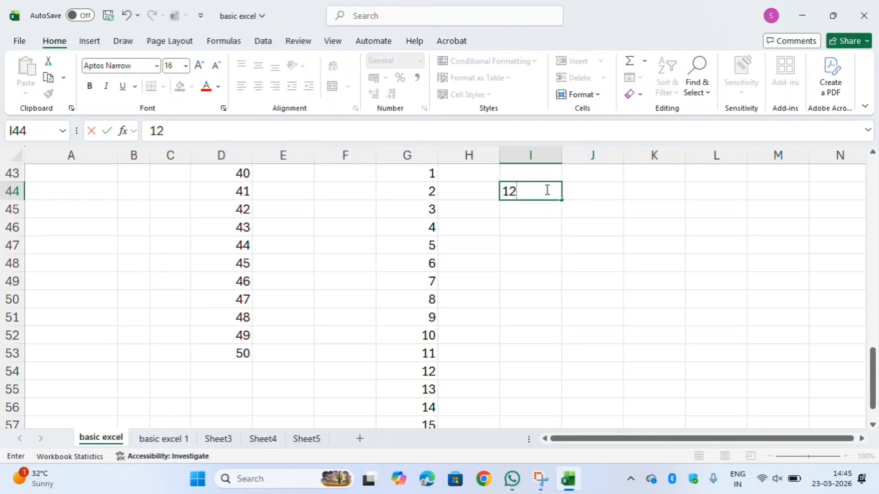
{"action": "key", "text": "BackSpace"}
{"action": "key", "text": "Tab"}
{"action": "left_click", "coordinate": [546, 190]}
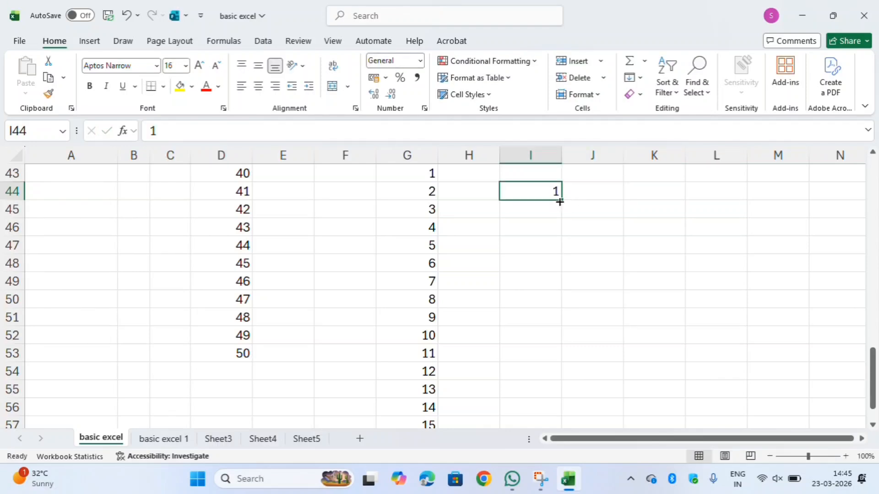
{"action": "left_click_drag", "start_coordinate": [561, 200], "coordinate": [781, 215]}
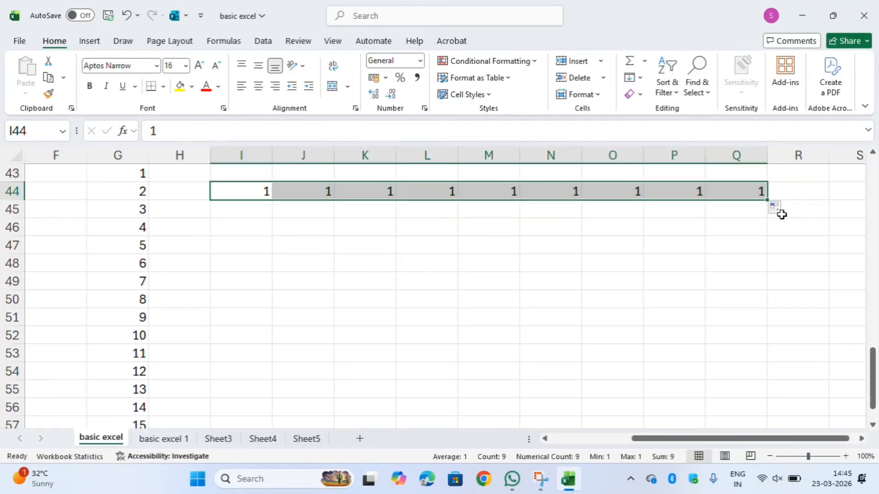
{"action": "left_click", "coordinate": [779, 210]}
{"action": "left_click", "coordinate": [776, 225]}
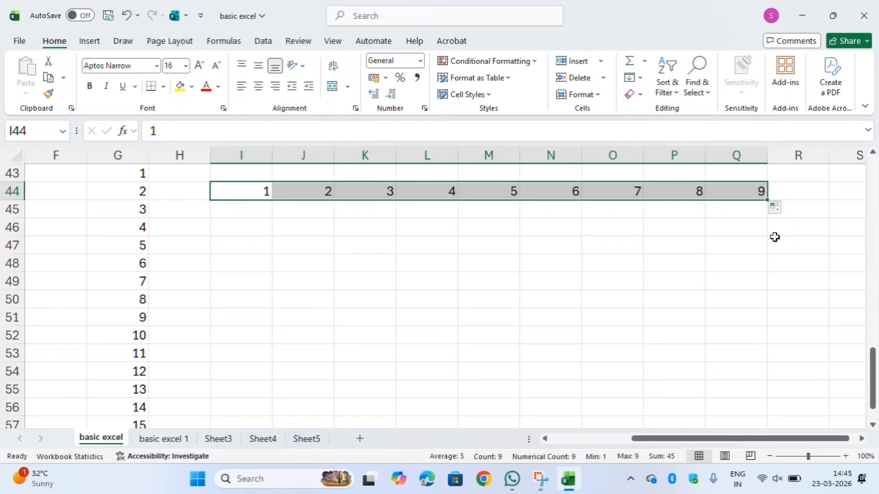
Step: Fill the value in G44 backwards along the row to E44 as a decreasing series with Fill Series
{"action": "left_click", "coordinate": [192, 190]}
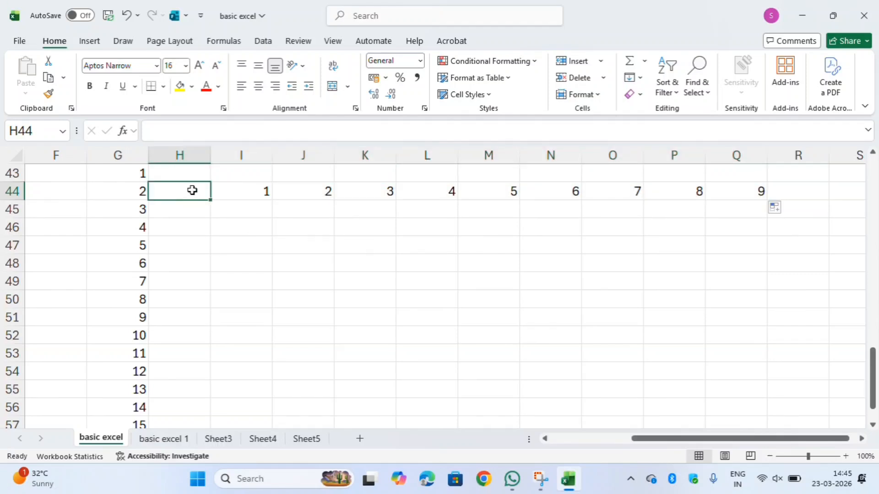
{"action": "left_click", "coordinate": [143, 196]}
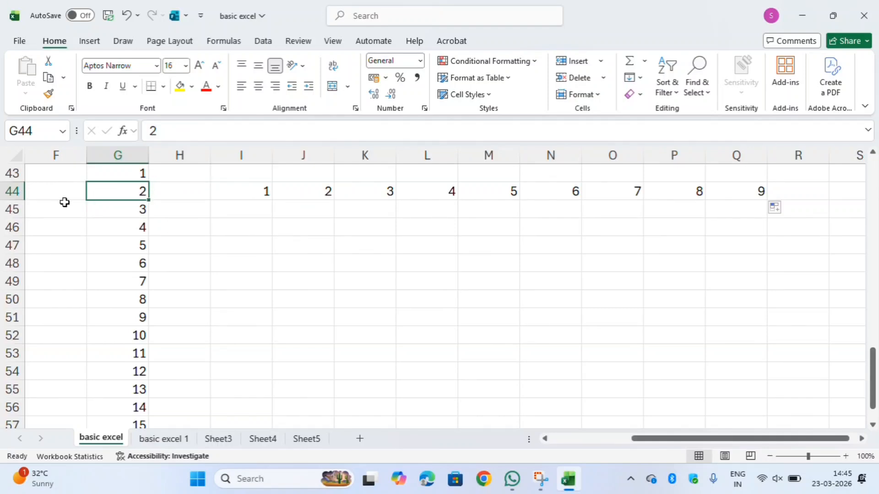
{"action": "left_click_drag", "start_coordinate": [148, 200], "coordinate": [271, 195]}
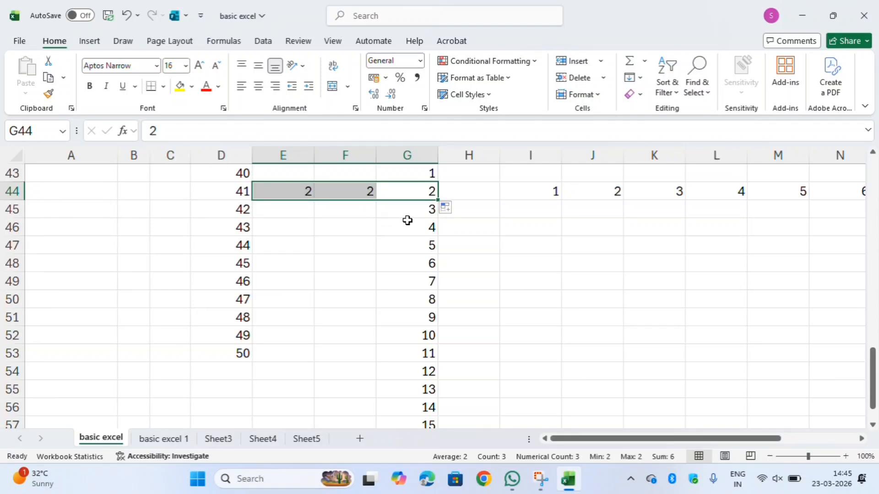
{"action": "left_click", "coordinate": [446, 211]}
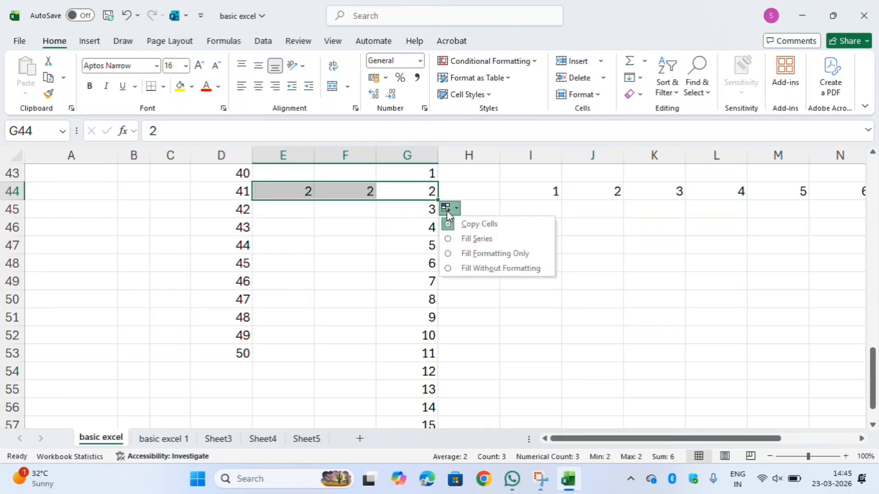
{"action": "left_click", "coordinate": [467, 239]}
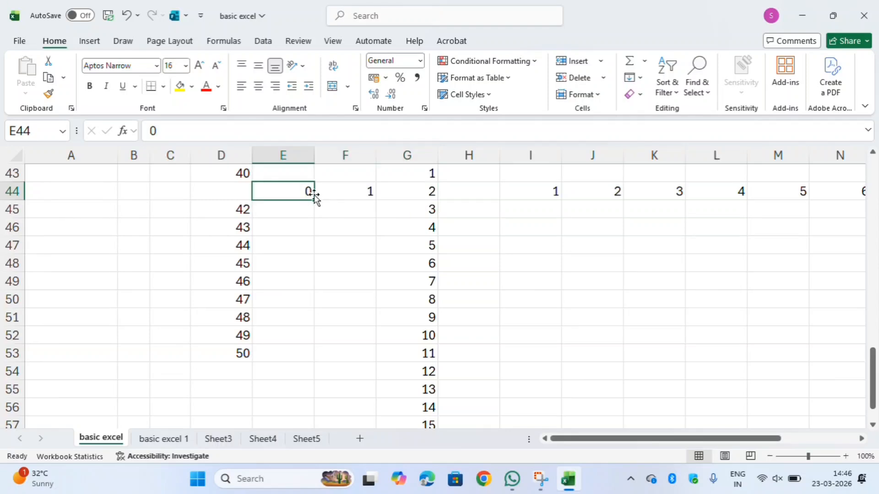
Step: Continue the decreasing series from E44 back to B44 with Fill Series
{"action": "left_click_drag", "start_coordinate": [314, 201], "coordinate": [135, 205]}
{"action": "left_click", "coordinate": [323, 207]}
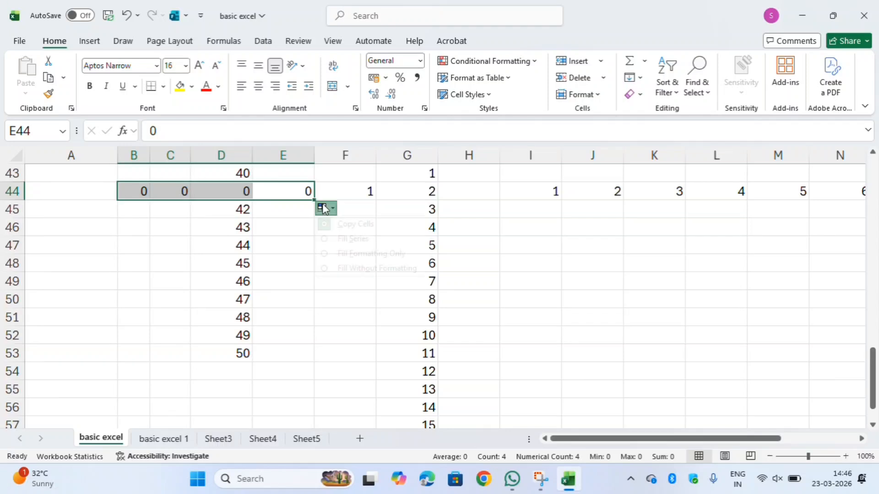
{"action": "left_click", "coordinate": [364, 247]}
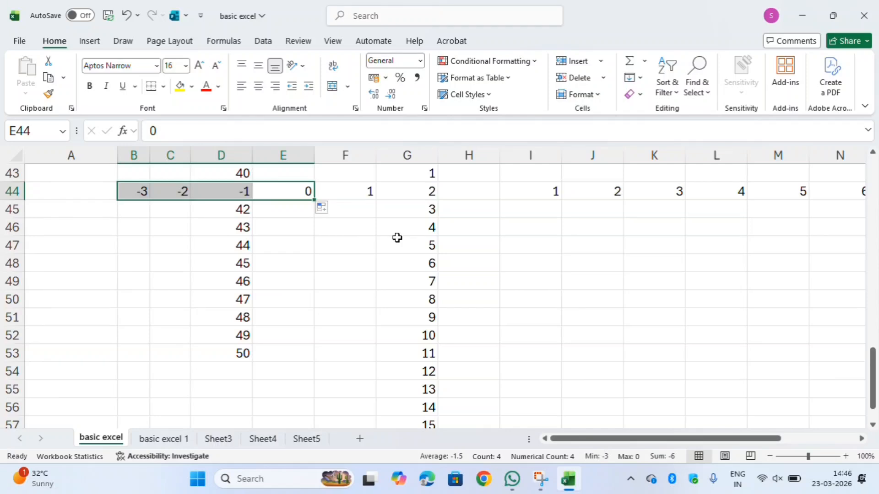
Step: Fill the 1 in I44 upward to I5 as a decreasing series with Fill Series
{"action": "key", "text": "Up"}
{"action": "key", "text": "Up"}
{"action": "key", "text": "Up"}
{"action": "key", "text": "Up"}
{"action": "key", "text": "Up"}
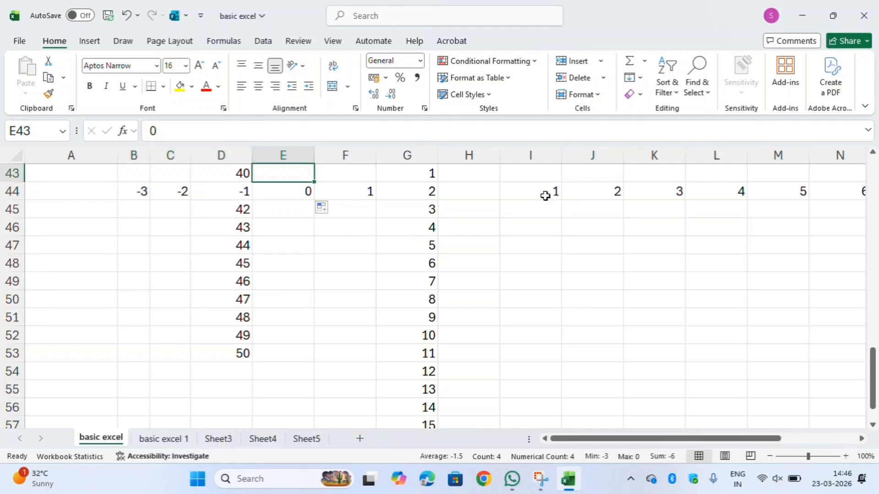
{"action": "key", "text": "Up"}
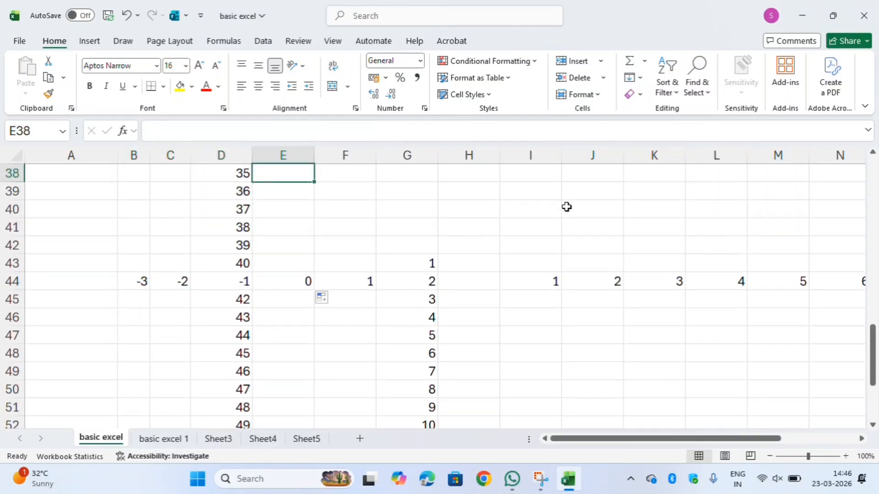
{"action": "left_click", "coordinate": [542, 286]}
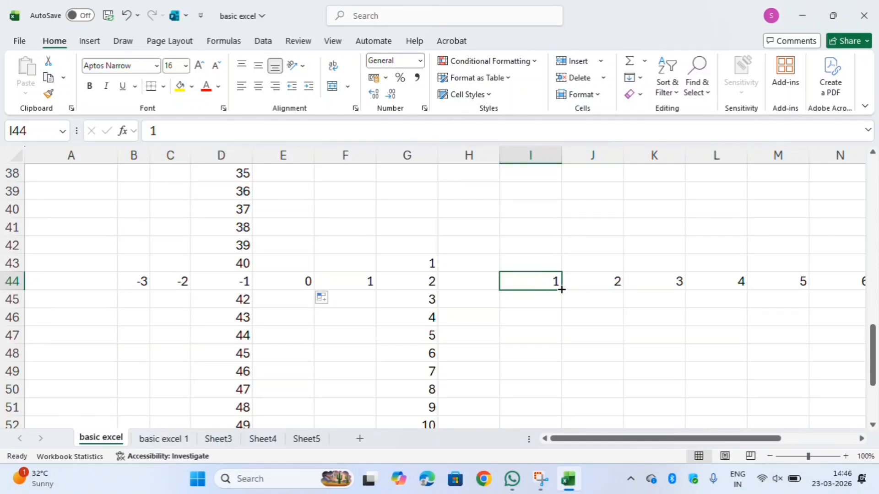
{"action": "left_click_drag", "start_coordinate": [561, 290], "coordinate": [545, 241]}
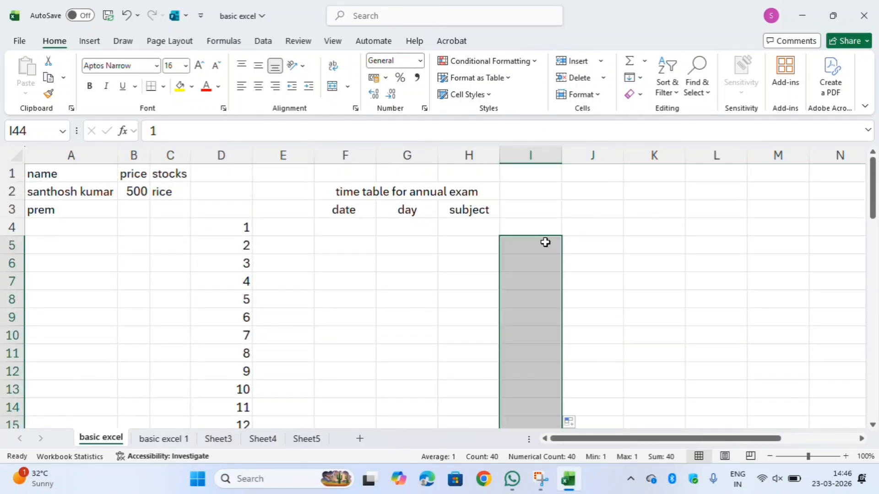
{"action": "left_click", "coordinate": [568, 424]}
{"action": "left_click", "coordinate": [591, 364]}
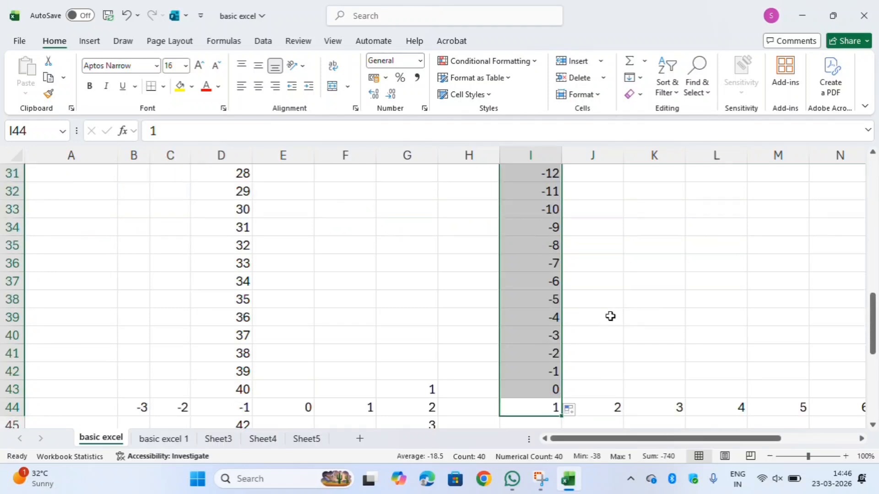
Step: Review the filled number series around and below row 44
{"action": "key", "text": "Down"}
{"action": "key", "text": "Down"}
{"action": "key", "text": "Down"}
{"action": "key", "text": "Down"}
{"action": "key", "text": "Down"}
{"action": "key", "text": "Down"}
{"action": "key", "text": "Down"}
{"action": "key", "text": "Down"}
{"action": "key", "text": "Down"}
{"action": "key", "text": "Down"}
{"action": "key", "text": "Down"}
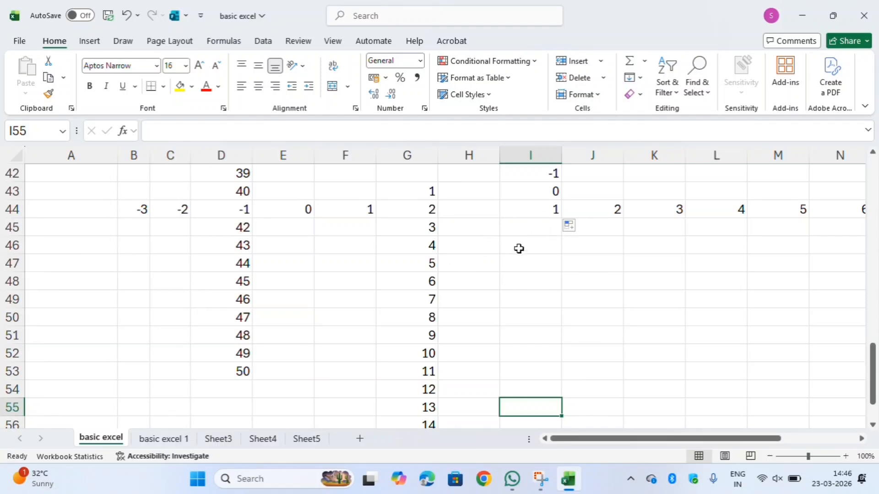
Step: Enter Sunday in K46 and autofill the weekday names down column K to K54
{"action": "left_click", "coordinate": [637, 243]}
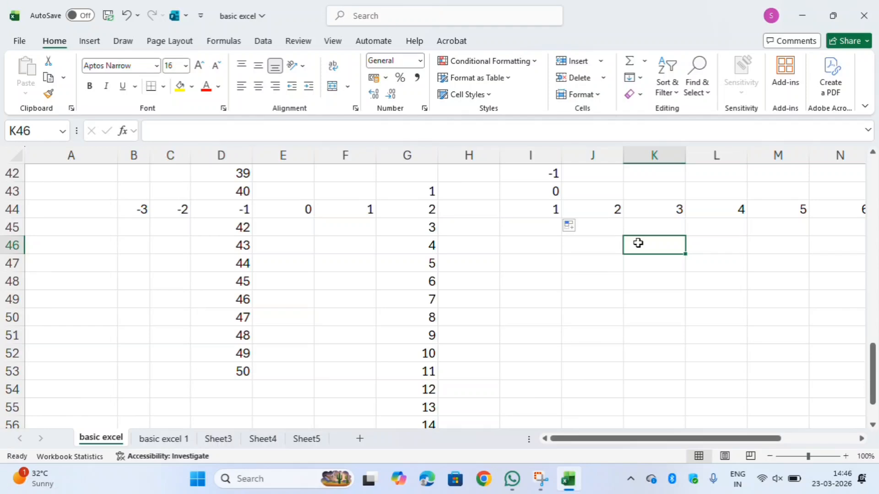
{"action": "type", "text": "sunda"}
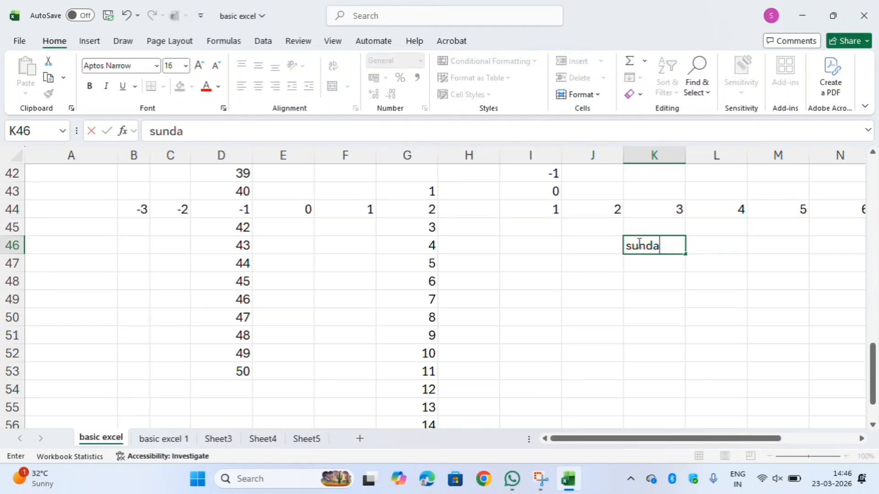
{"action": "type", "text": "y"}
{"action": "key", "text": "ctrl+Return"}
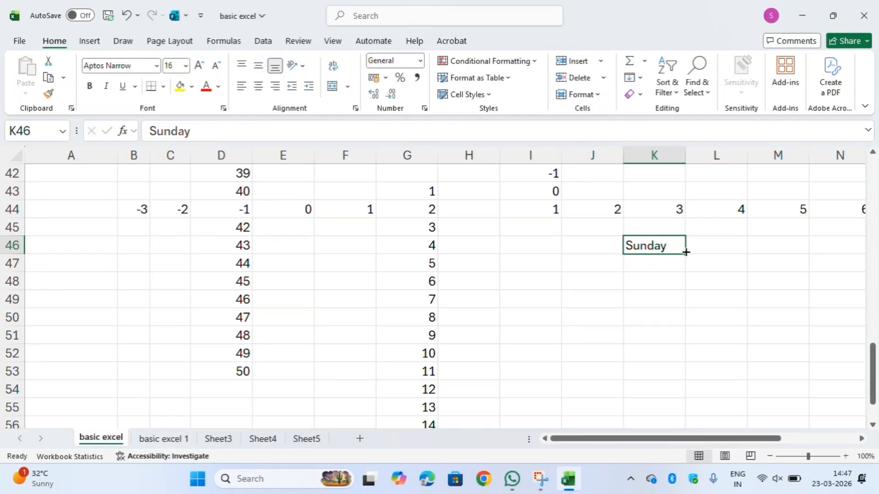
{"action": "left_click_drag", "start_coordinate": [685, 254], "coordinate": [687, 390]}
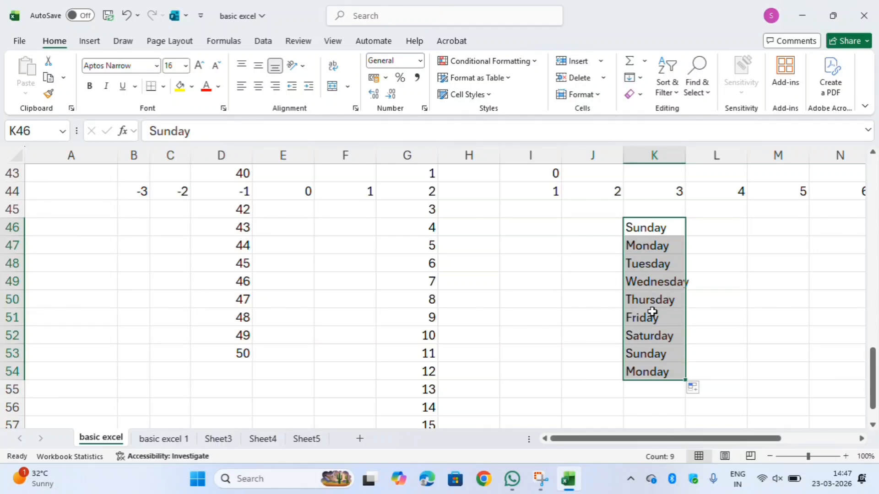
Step: Enter the misspelled day sanday in L46, fill it down to L53 and check the available fill options
{"action": "left_click", "coordinate": [739, 230]}
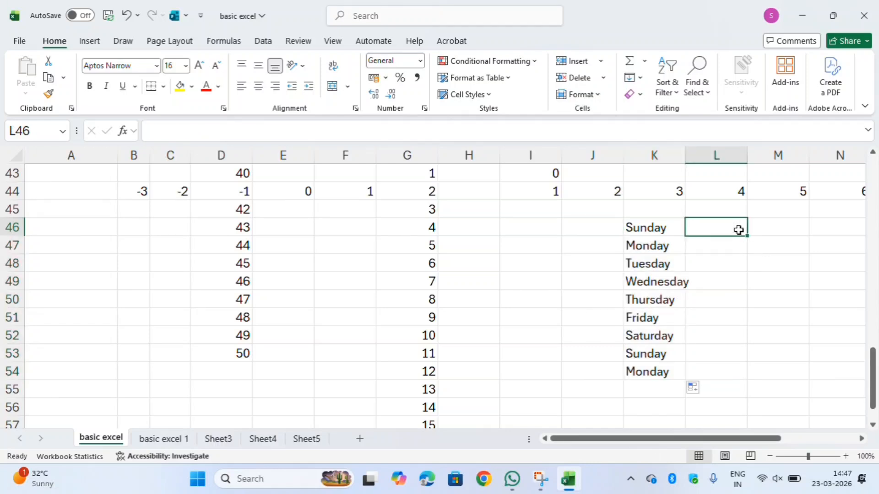
{"action": "type", "text": "su"}
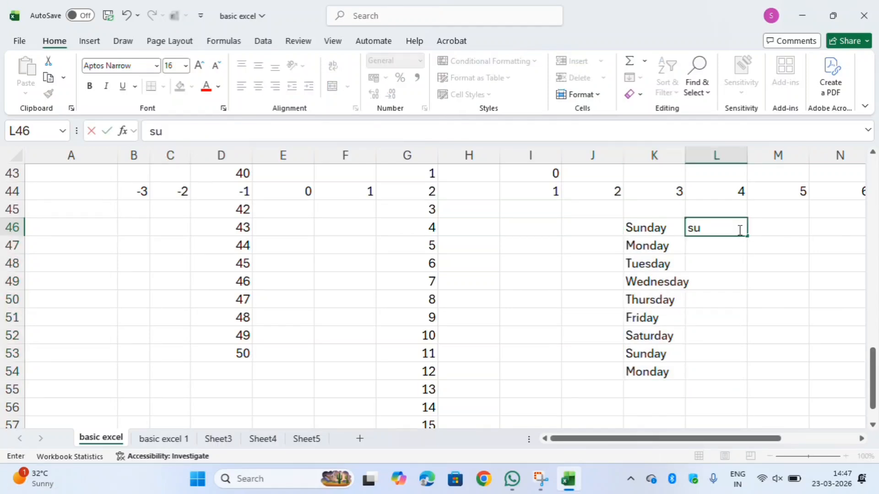
{"action": "key", "text": "BackSpace"}
{"action": "type", "text": "anday"}
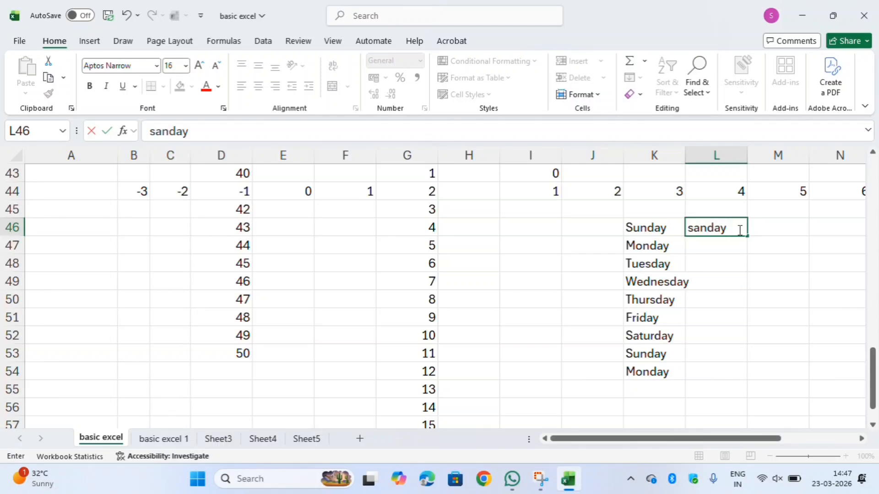
{"action": "left_click", "coordinate": [708, 275]}
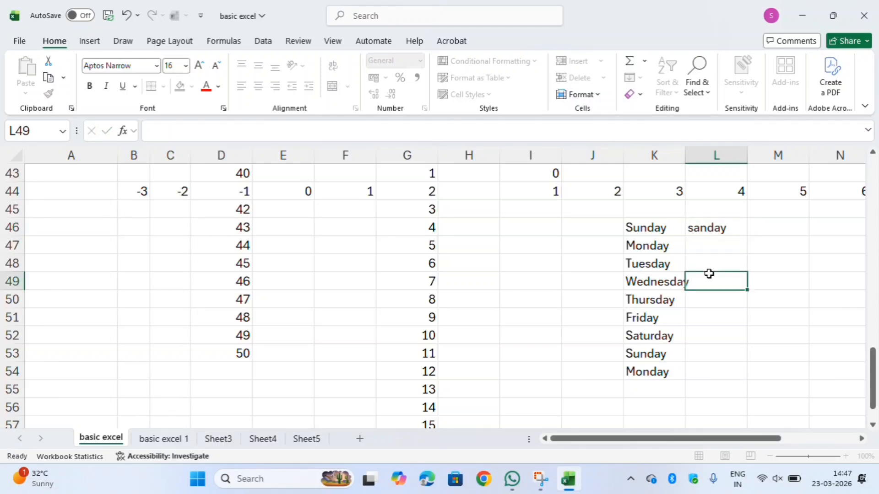
{"action": "left_click", "coordinate": [728, 232]}
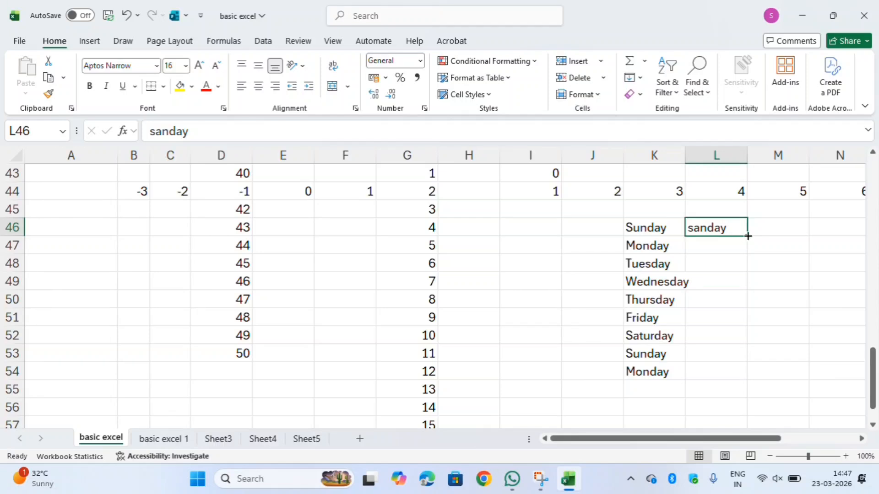
{"action": "left_click_drag", "start_coordinate": [747, 236], "coordinate": [733, 362]}
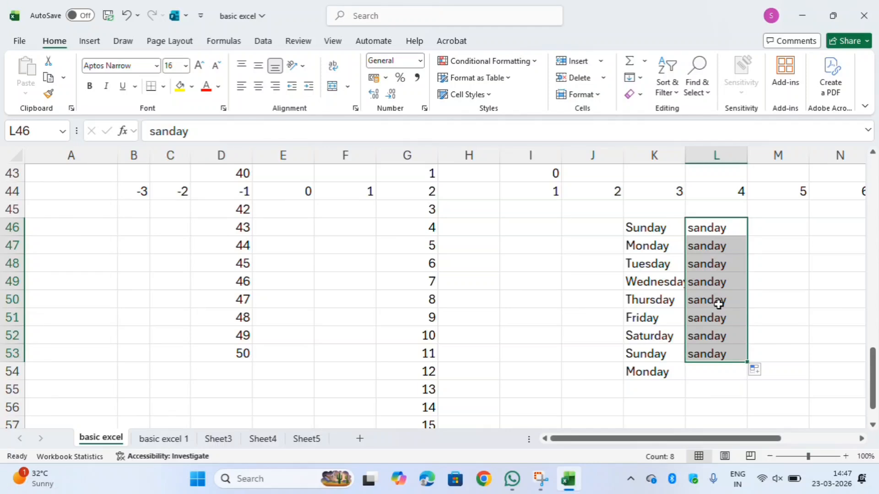
{"action": "left_click", "coordinate": [757, 373]}
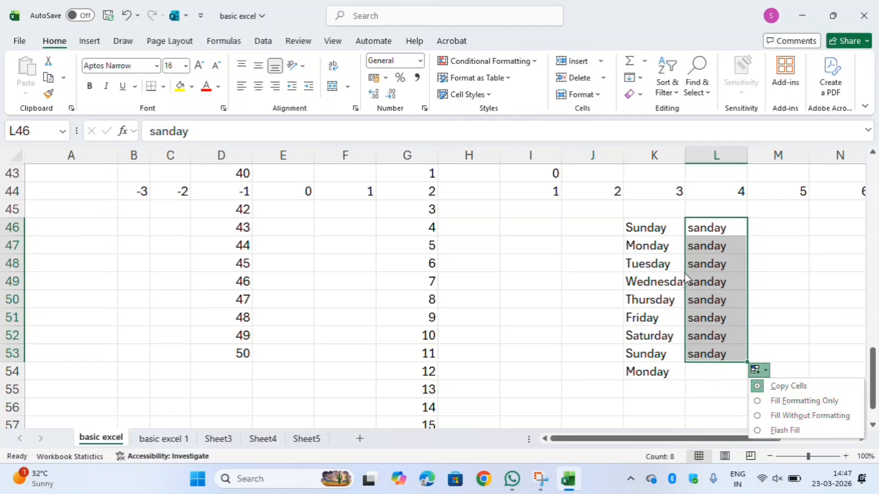
{"action": "key", "text": "Up"}
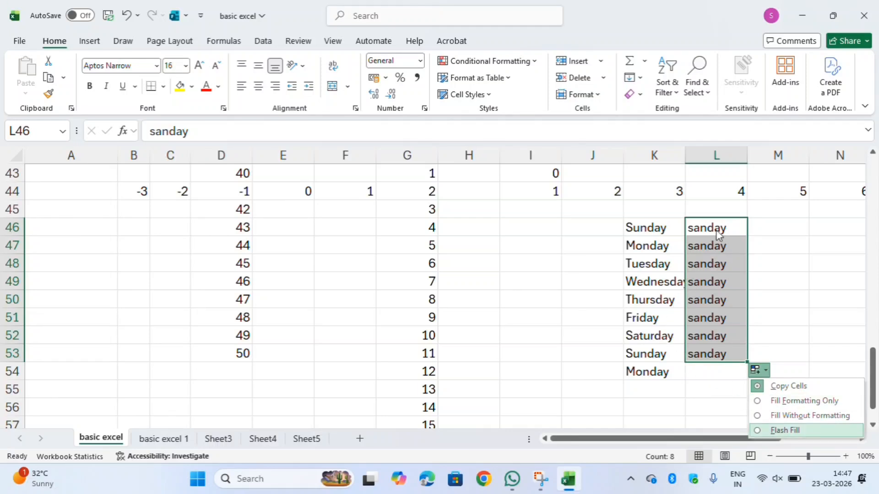
{"action": "left_click", "coordinate": [737, 270]}
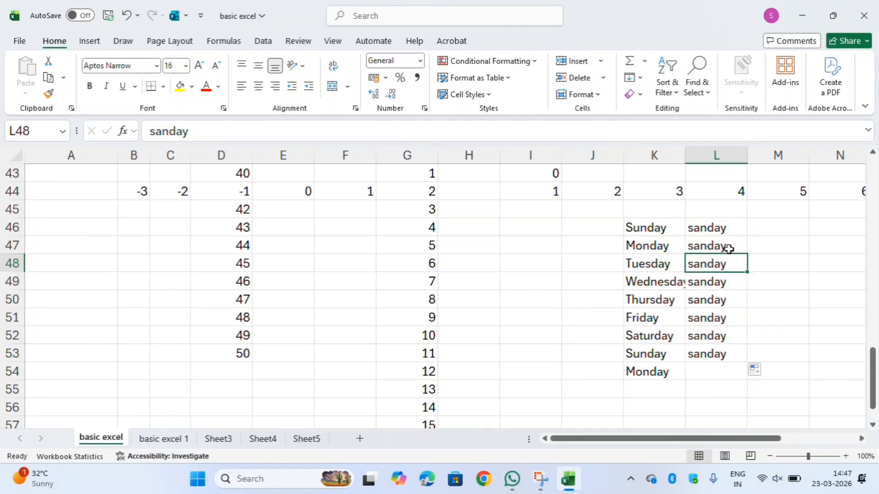
Step: Enter january in I46 and autofill the month names down column I to I54
{"action": "left_click", "coordinate": [536, 231]}
{"action": "type", "text": "januart"}
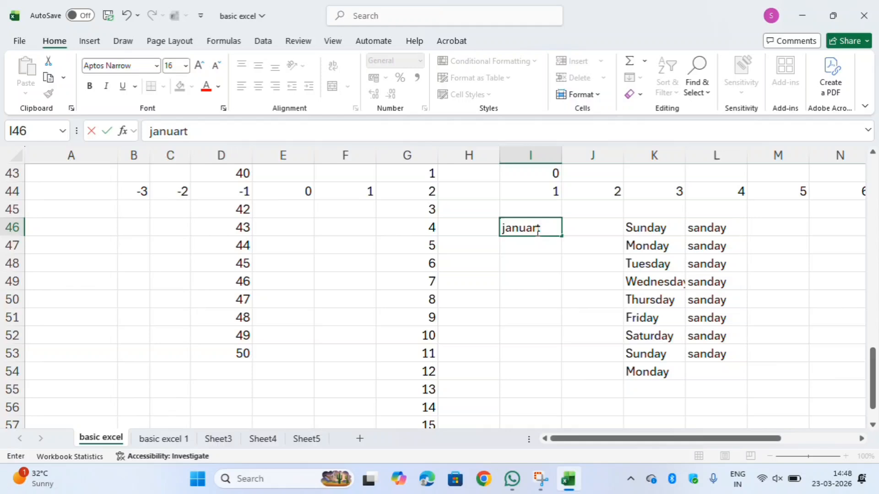
{"action": "key", "text": "BackSpace"}
{"action": "type", "text": "y"}
{"action": "left_click", "coordinate": [517, 260]}
{"action": "left_click", "coordinate": [524, 228]}
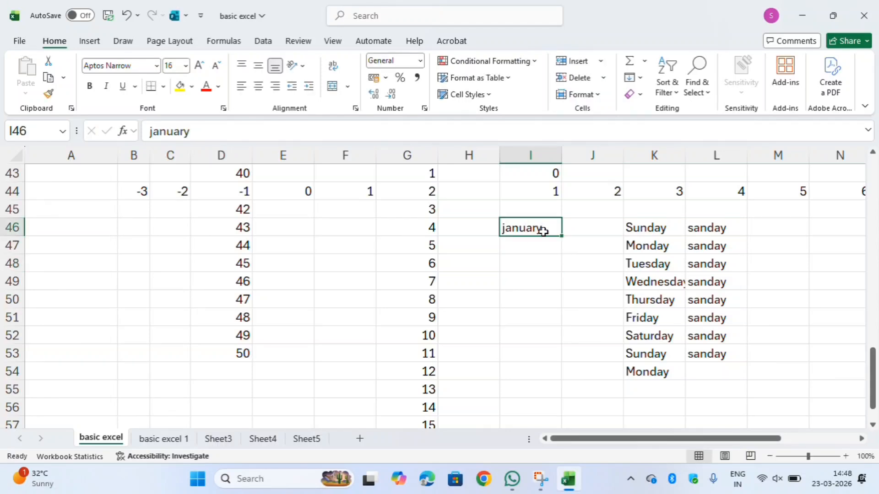
{"action": "left_click_drag", "start_coordinate": [561, 234], "coordinate": [545, 386]}
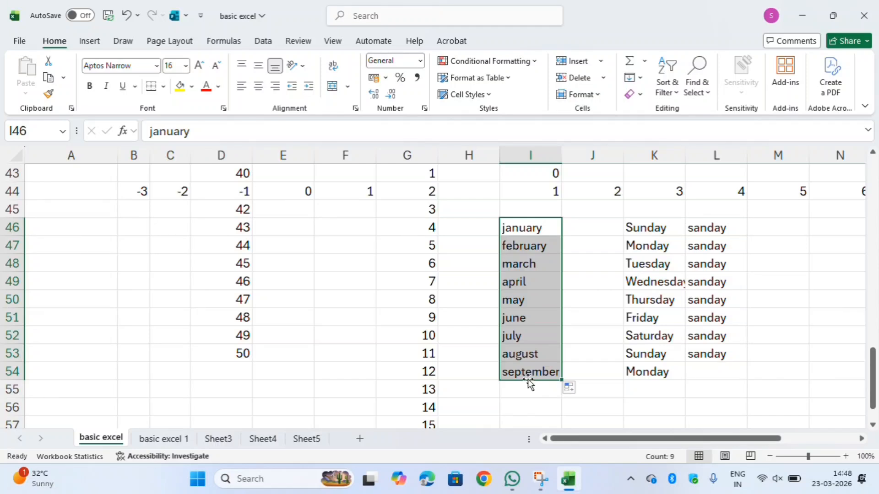
Step: Enter march in F48 and autofill the following months down column F to F55
{"action": "left_click", "coordinate": [340, 262]}
{"action": "type", "text": "march"}
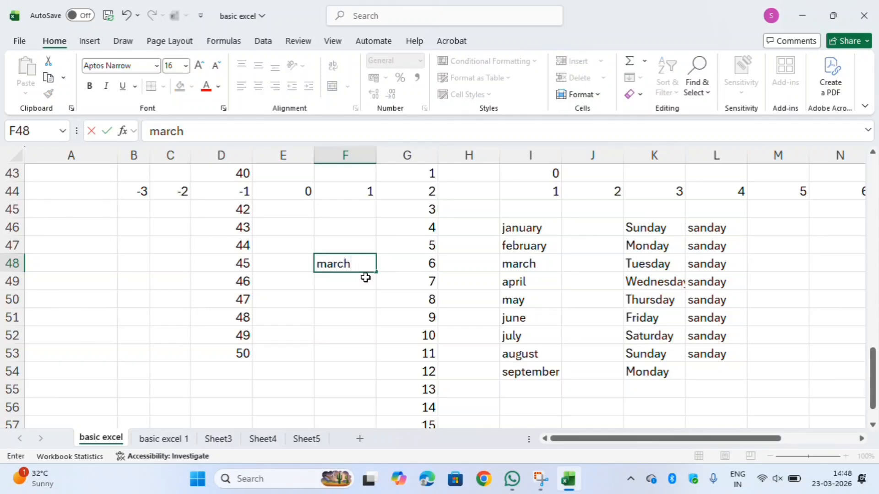
{"action": "left_click_drag", "start_coordinate": [376, 273], "coordinate": [385, 394]}
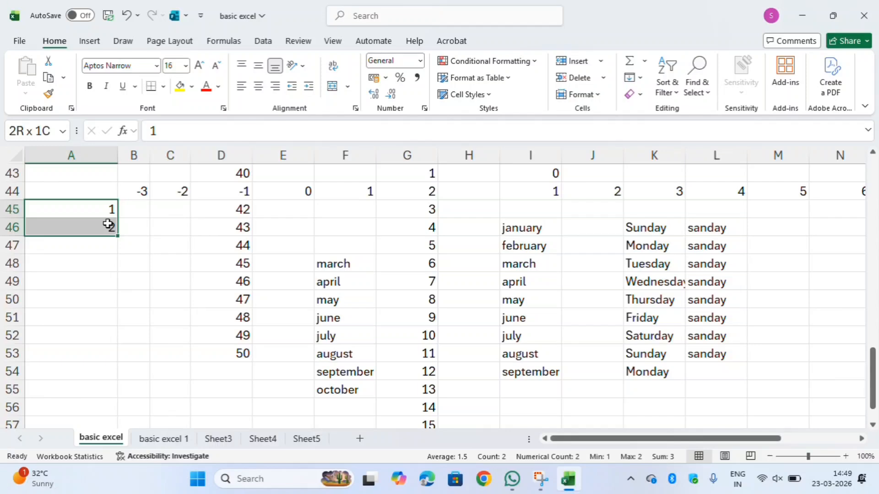
Step: Copy the 1 and 2 in A45:A46 down column A to A52 as a repeating pattern
{"action": "left_click_drag", "start_coordinate": [108, 224], "coordinate": [109, 273]}
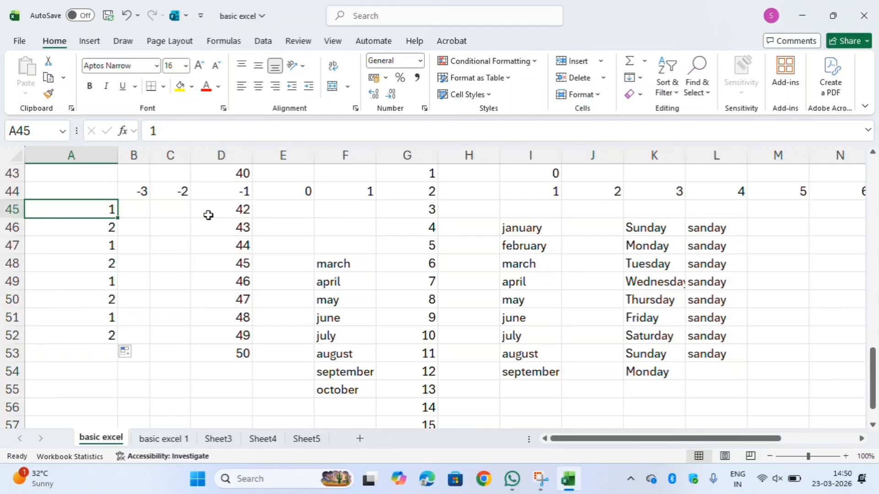
Step: Make the name, price and stocks headers in A1:C1 bold
{"action": "key", "text": "Up"}
{"action": "key", "text": "Up"}
{"action": "key", "text": "Up"}
{"action": "key", "text": "Up"}
{"action": "key", "text": "Up"}
{"action": "key", "text": "Up"}
{"action": "key", "text": "Up"}
{"action": "key", "text": "Up"}
{"action": "key", "text": "Up"}
{"action": "key", "text": "Up"}
{"action": "key", "text": "Up"}
{"action": "key", "text": "Up"}
{"action": "key", "text": "Up"}
{"action": "key", "text": "Up"}
{"action": "key", "text": "Up"}
{"action": "key", "text": "Up"}
{"action": "key", "text": "Up"}
{"action": "key", "text": "Up"}
{"action": "key", "text": "Up"}
{"action": "key", "text": "Up"}
{"action": "key", "text": "Up"}
{"action": "key", "text": "Up"}
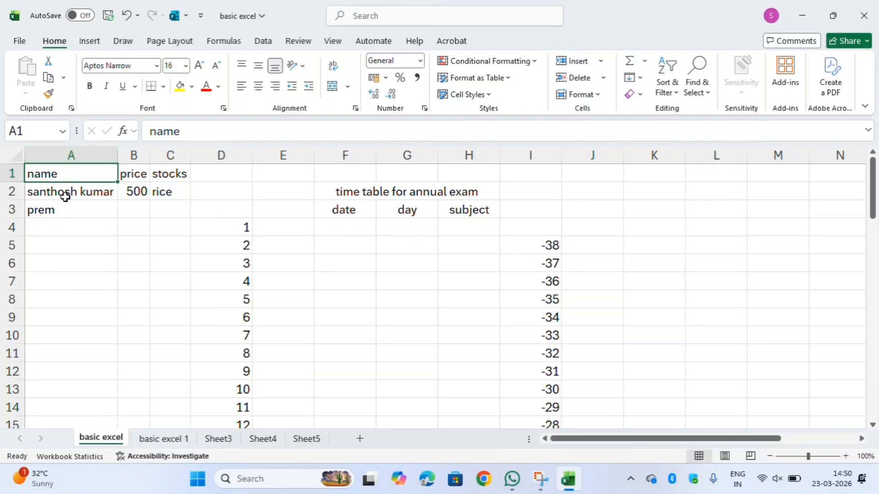
{"action": "left_click_drag", "start_coordinate": [49, 174], "coordinate": [154, 175]}
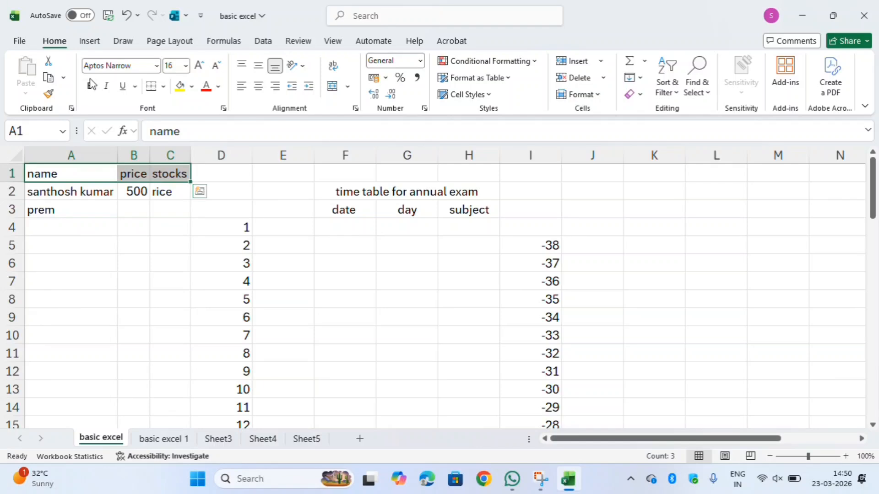
{"action": "left_click", "coordinate": [89, 85]}
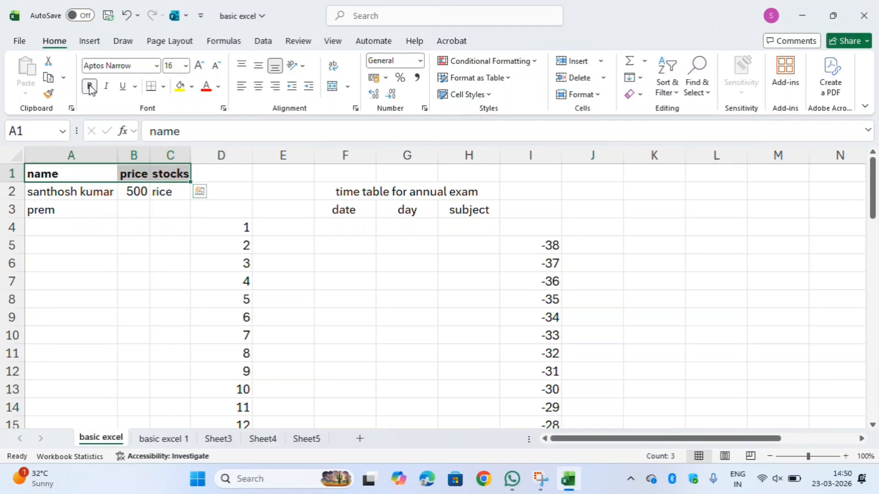
{"action": "left_click", "coordinate": [90, 86]}
{"action": "left_click", "coordinate": [90, 89]}
Step: Set the font of the headers in A1:C1 to Aharoni at size 16
{"action": "left_click", "coordinate": [157, 69]}
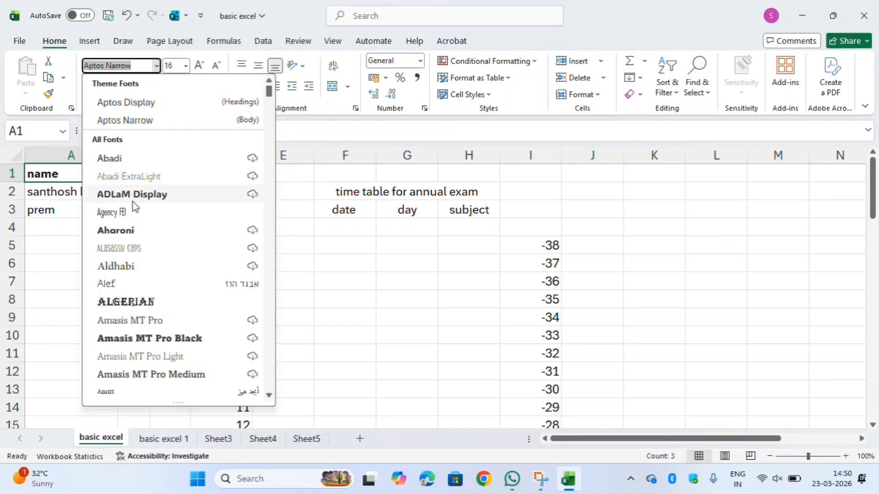
{"action": "left_click", "coordinate": [126, 231]}
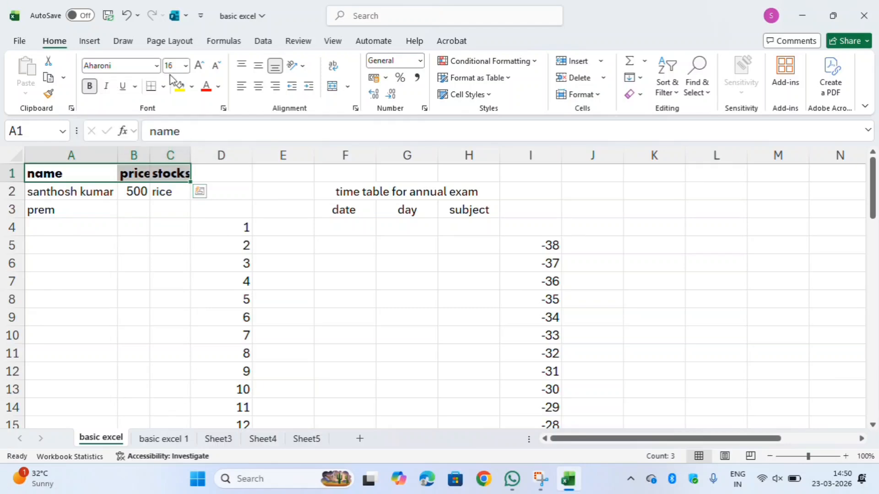
{"action": "left_click", "coordinate": [187, 69]}
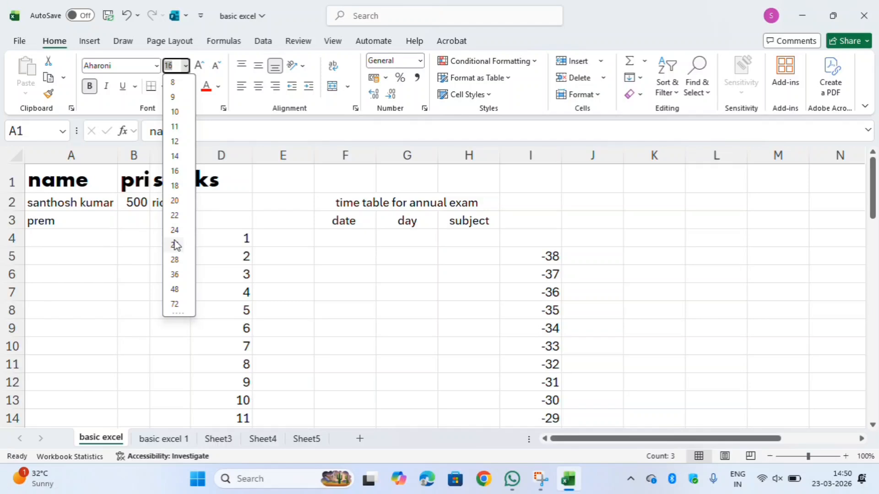
{"action": "left_click", "coordinate": [176, 172]}
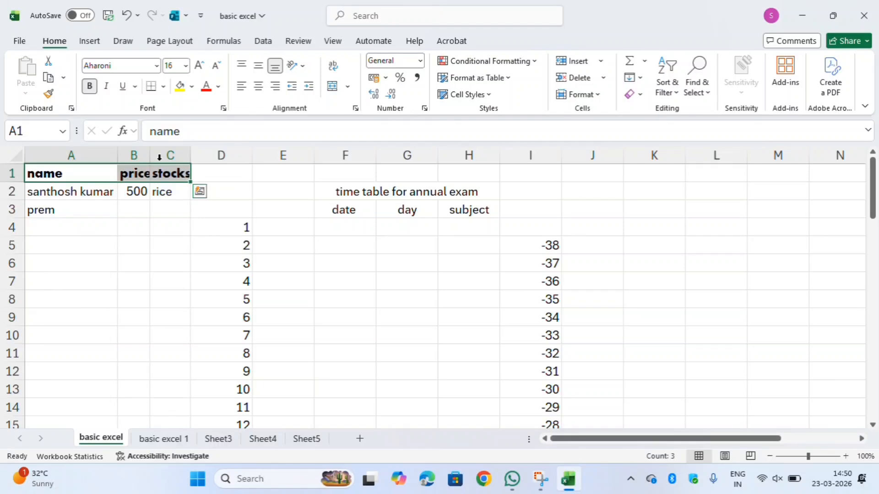
Step: Try italic on the headers in A1:C1, turn it off again and reapply bold
{"action": "left_click", "coordinate": [109, 90]}
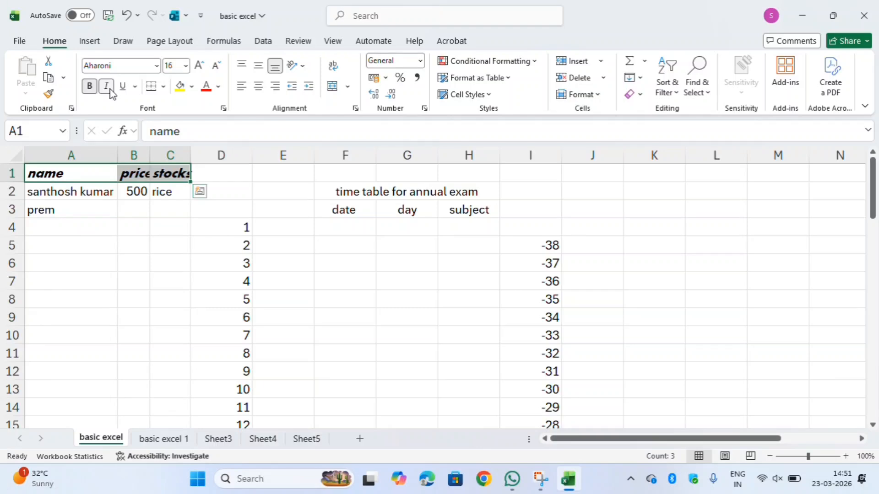
{"action": "left_click", "coordinate": [109, 88]}
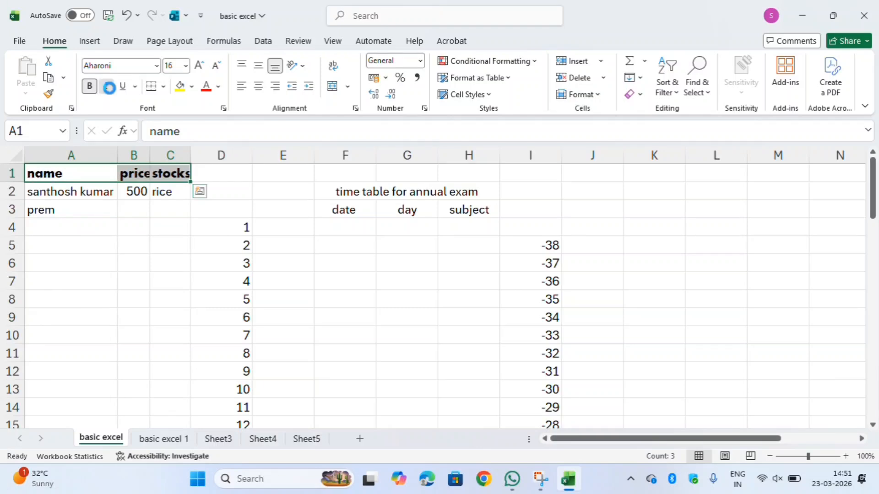
{"action": "left_click", "coordinate": [109, 88]}
{"action": "left_click", "coordinate": [109, 88]}
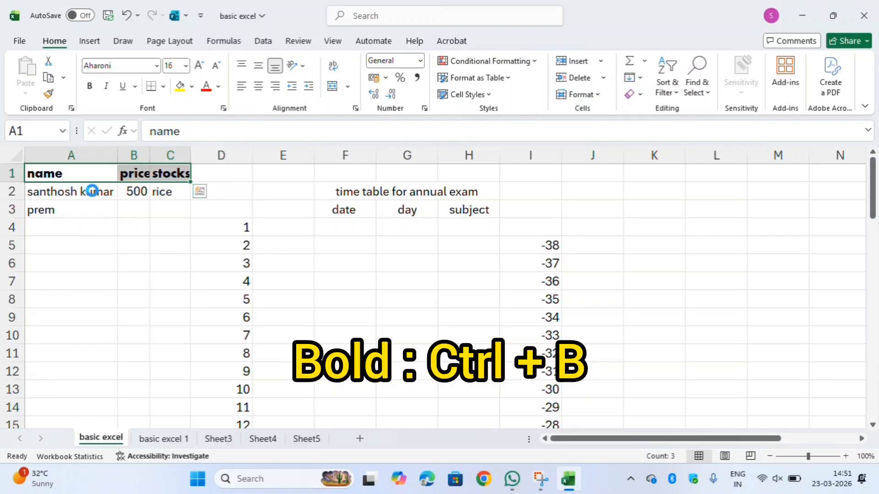
{"action": "key", "text": "ctrl+b"}
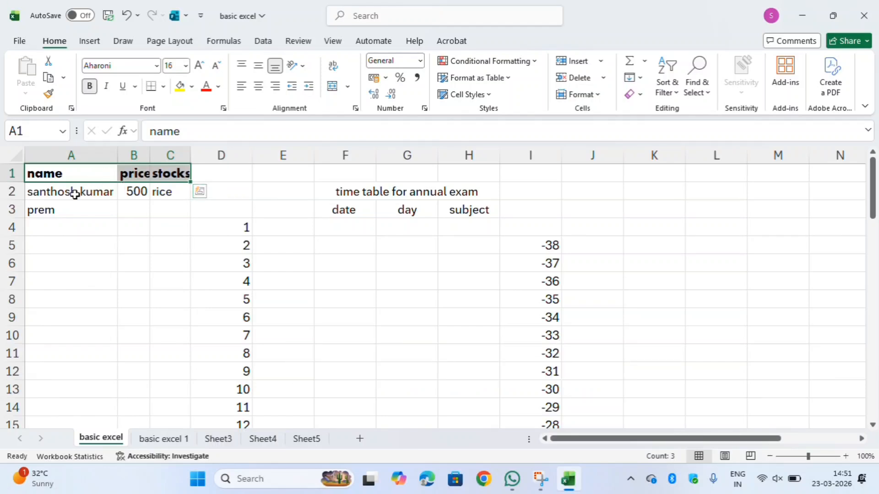
Step: Try bold on the person's name in A2 and remove it again
{"action": "left_click", "coordinate": [54, 195]}
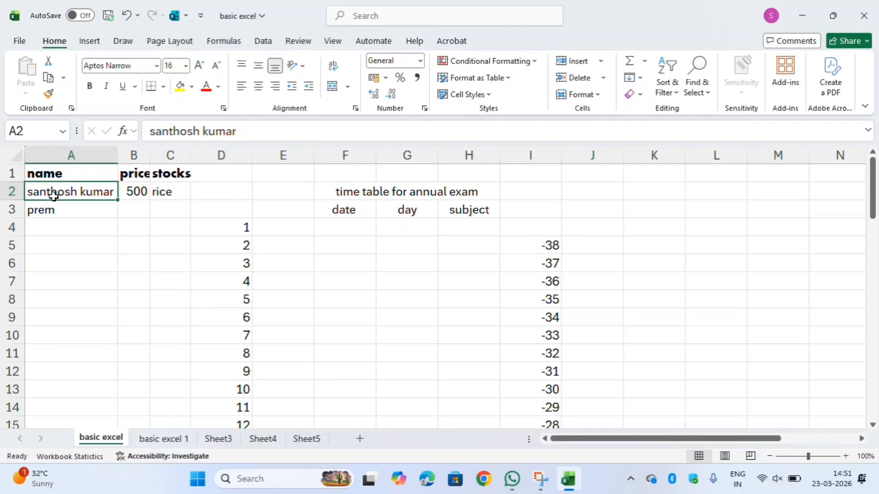
{"action": "key", "text": "ctrl+b"}
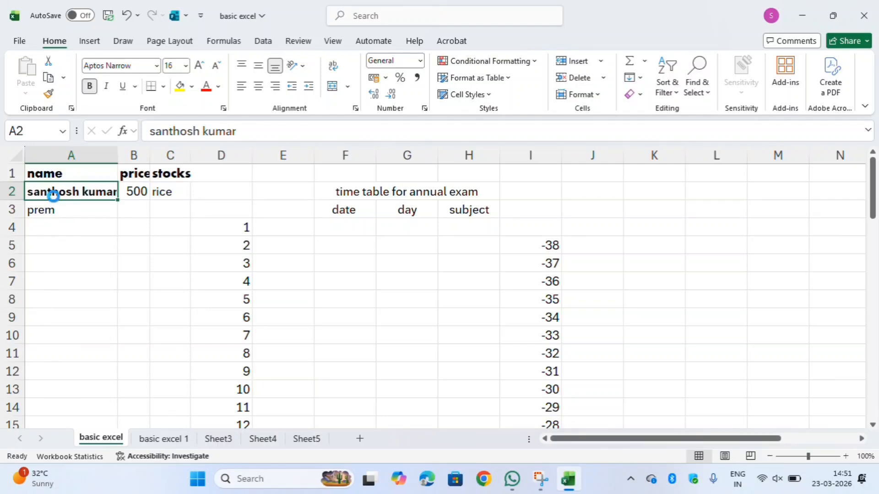
{"action": "key", "text": "ctrl+b"}
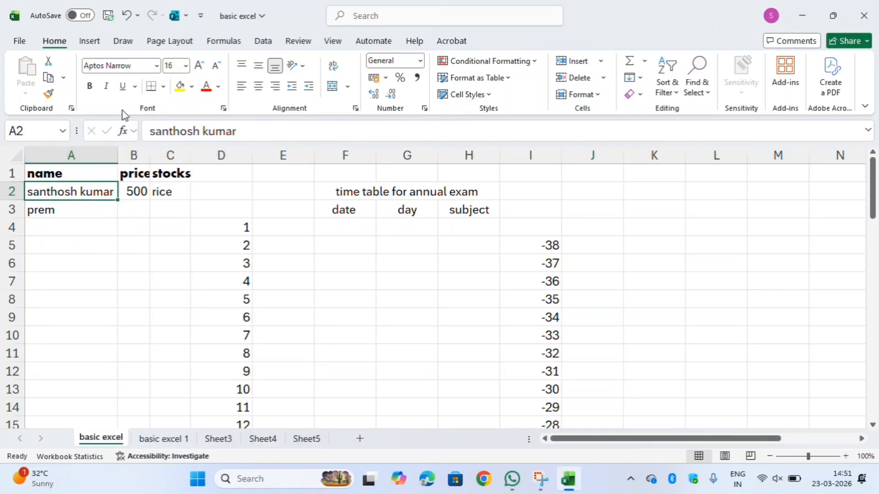
Step: Underline the person's name in A2
{"action": "left_click", "coordinate": [124, 88]}
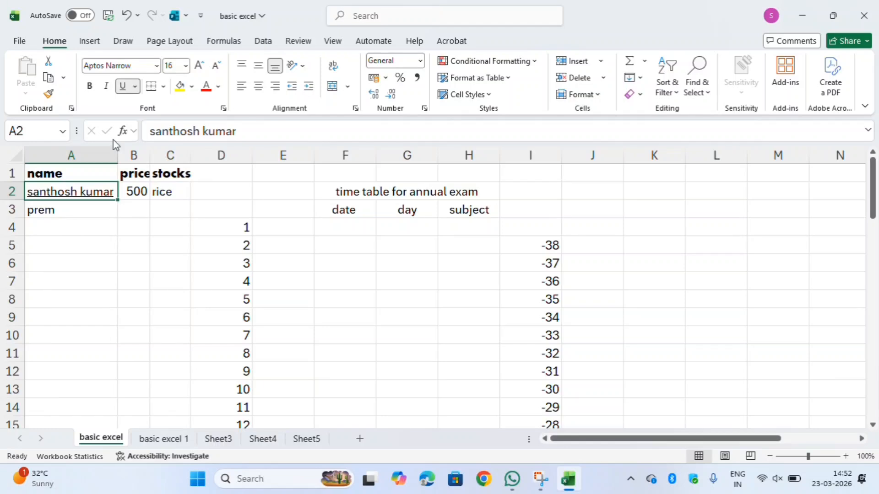
{"action": "left_click", "coordinate": [74, 306]}
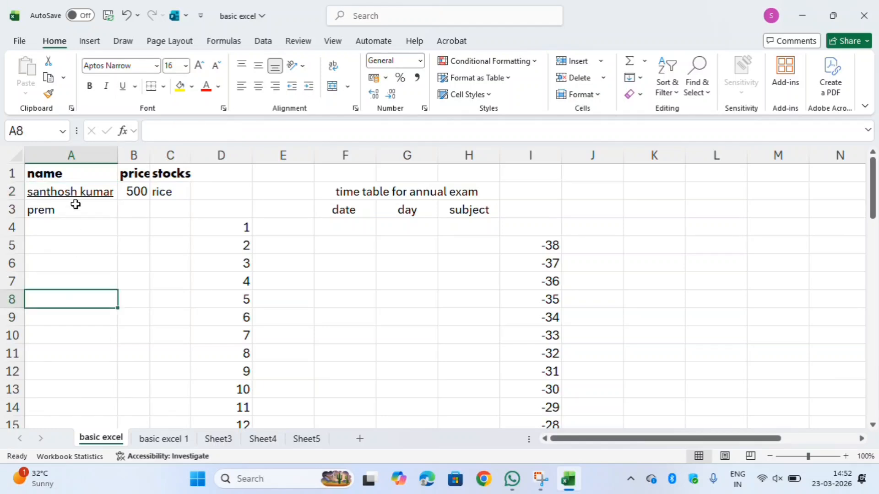
Step: Apply a double underline to the person's name in A2, then remove the underline
{"action": "left_click", "coordinate": [79, 192]}
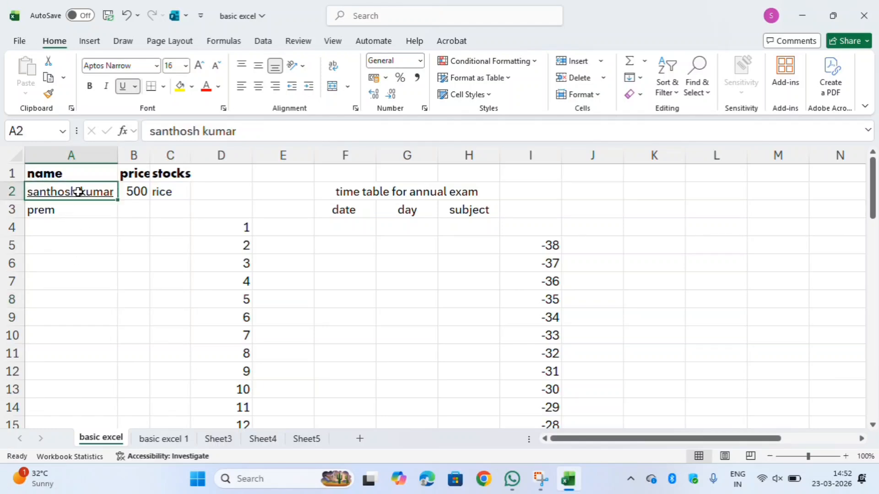
{"action": "left_click", "coordinate": [135, 87]}
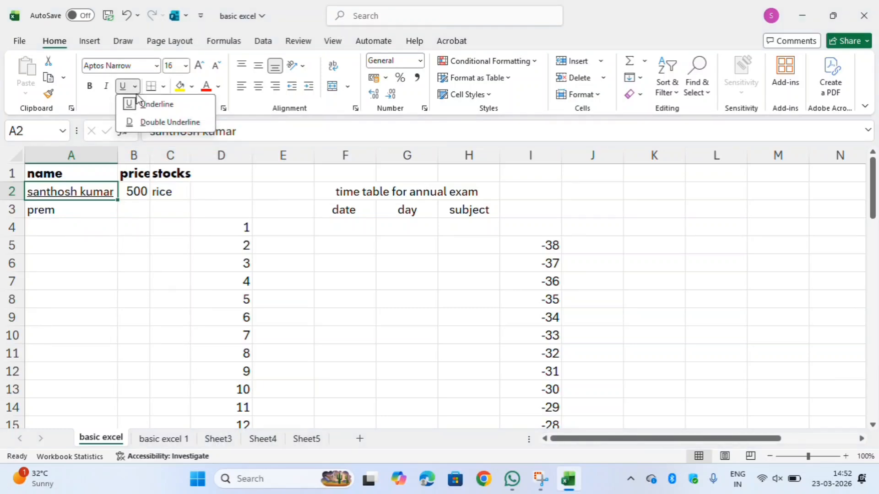
{"action": "left_click", "coordinate": [147, 122]}
{"action": "left_click", "coordinate": [83, 228]}
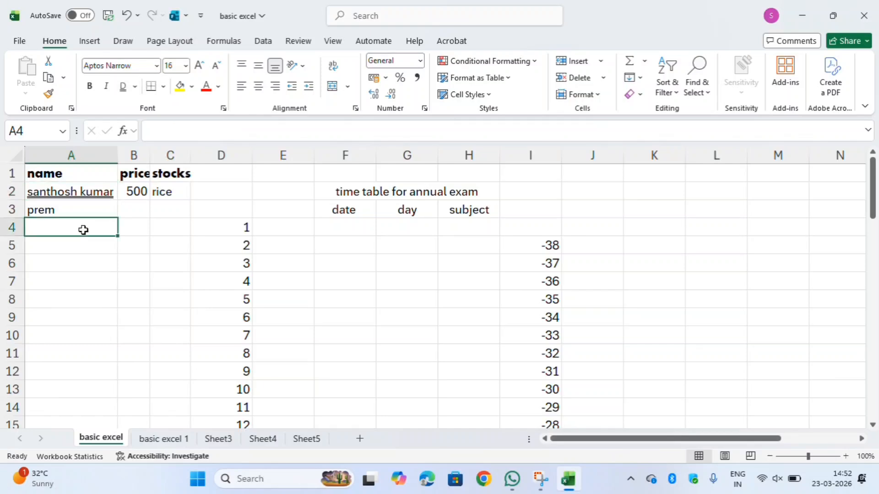
{"action": "left_click", "coordinate": [83, 186]}
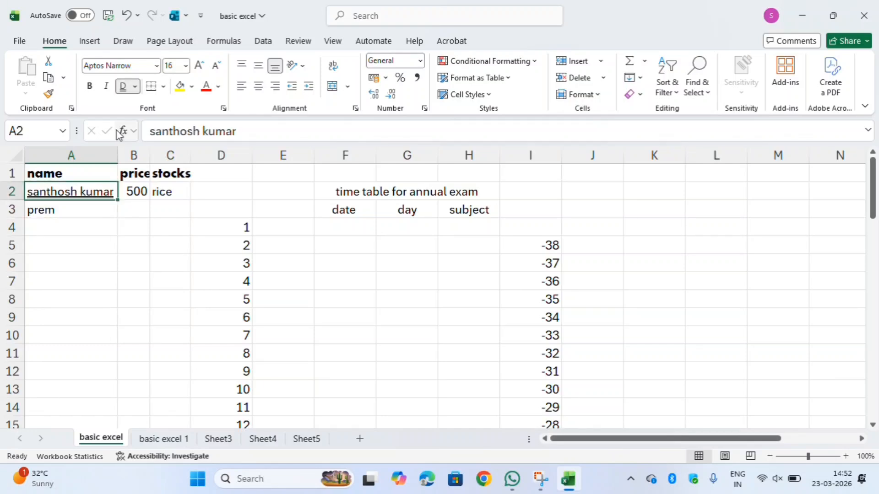
{"action": "left_click", "coordinate": [124, 90]}
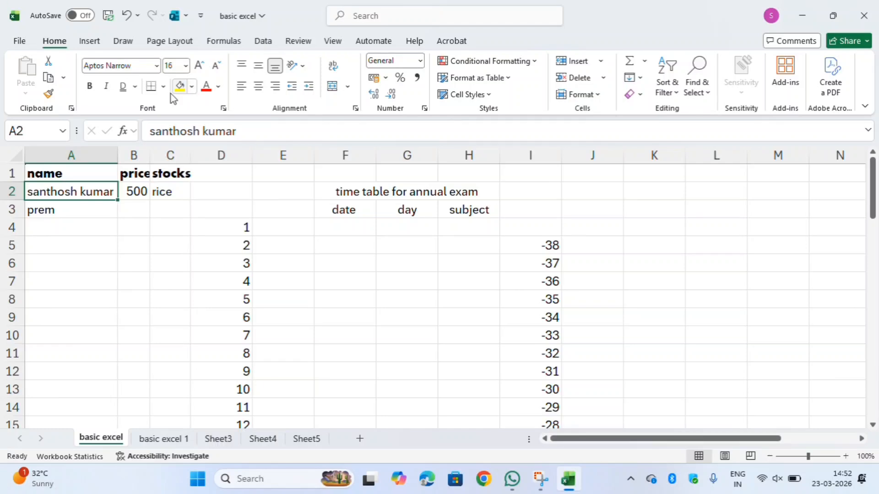
Step: Fill the headers in A1:C1 with yellow and look at the other available fill colors
{"action": "left_click", "coordinate": [61, 172]}
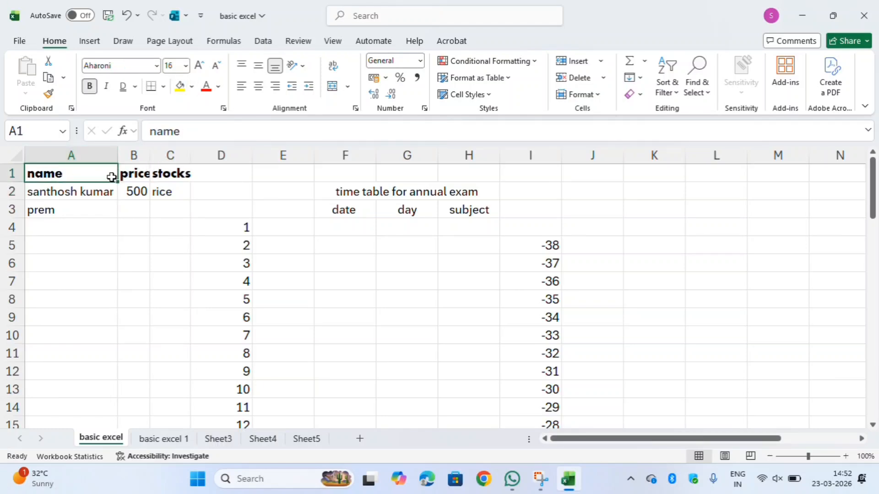
{"action": "left_click_drag", "start_coordinate": [111, 177], "coordinate": [183, 173]}
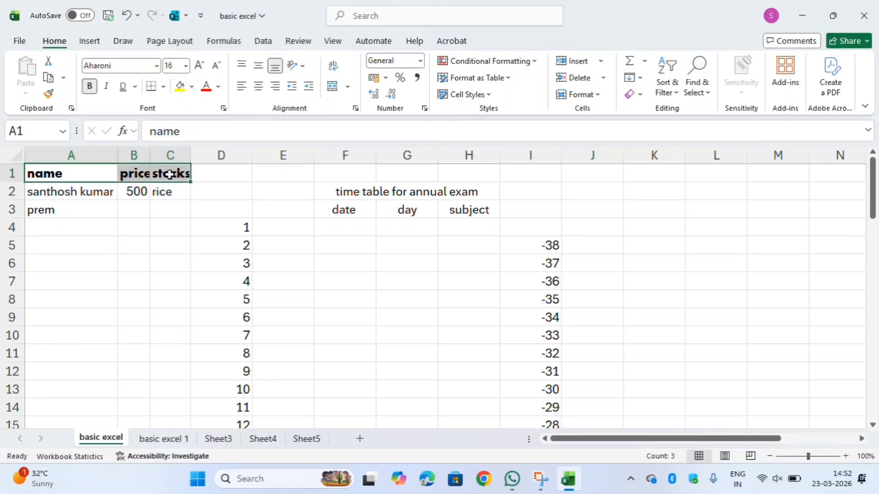
{"action": "left_click", "coordinate": [186, 91]}
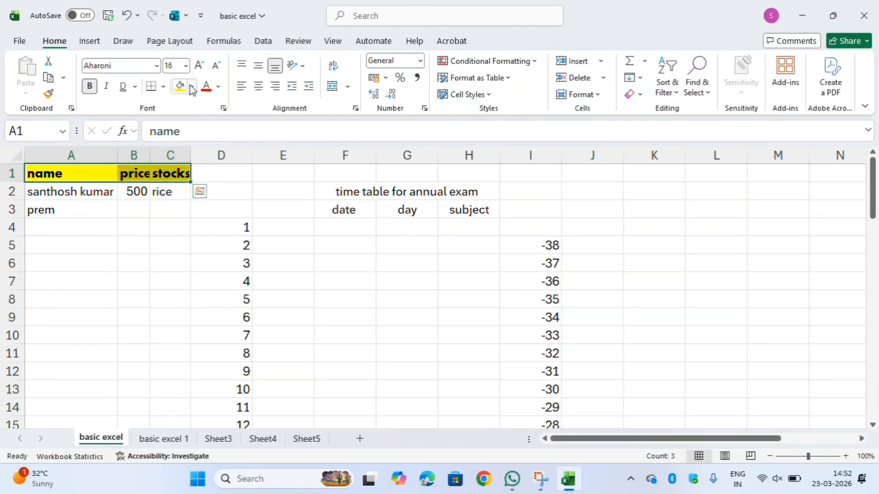
{"action": "left_click", "coordinate": [191, 87]}
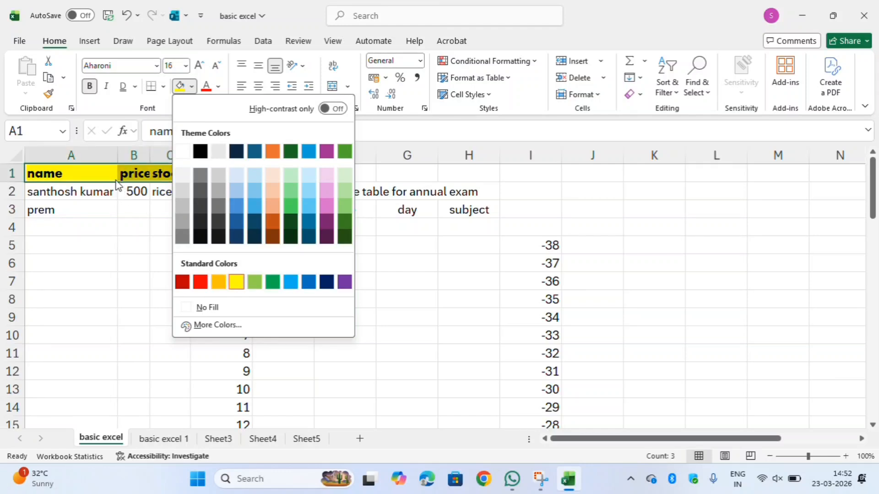
{"action": "left_click", "coordinate": [102, 177]}
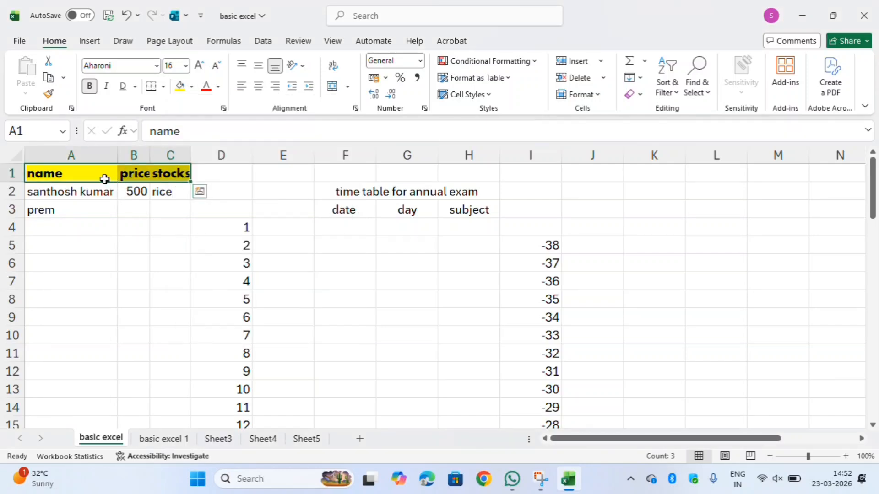
Step: Set the font color of the headers in A1:C1 to red and widen column B slightly to fit the price header
{"action": "left_click", "coordinate": [218, 87]}
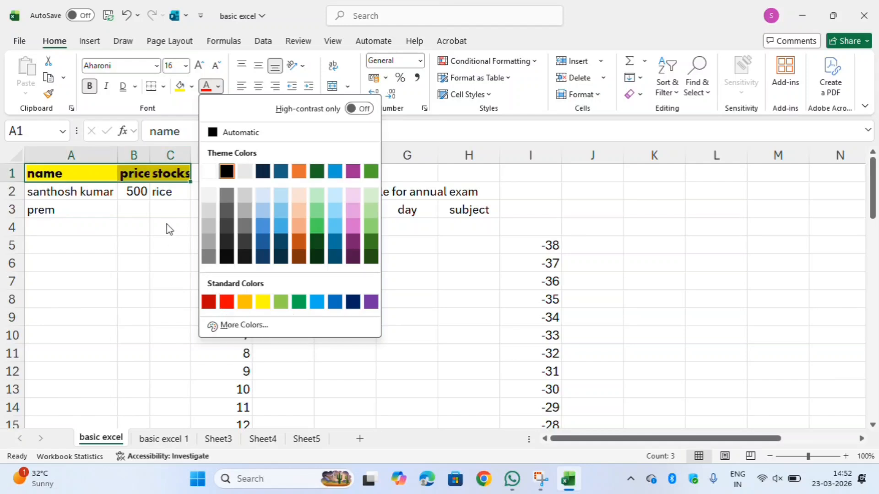
{"action": "left_click", "coordinate": [227, 302]}
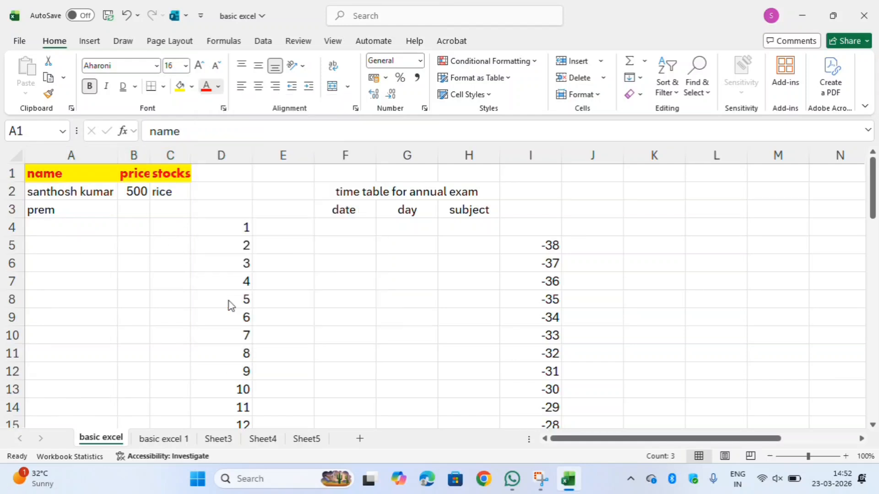
{"action": "left_click", "coordinate": [141, 248]}
{"action": "left_click_drag", "start_coordinate": [141, 248], "coordinate": [162, 159]}
{"action": "left_click", "coordinate": [112, 262]}
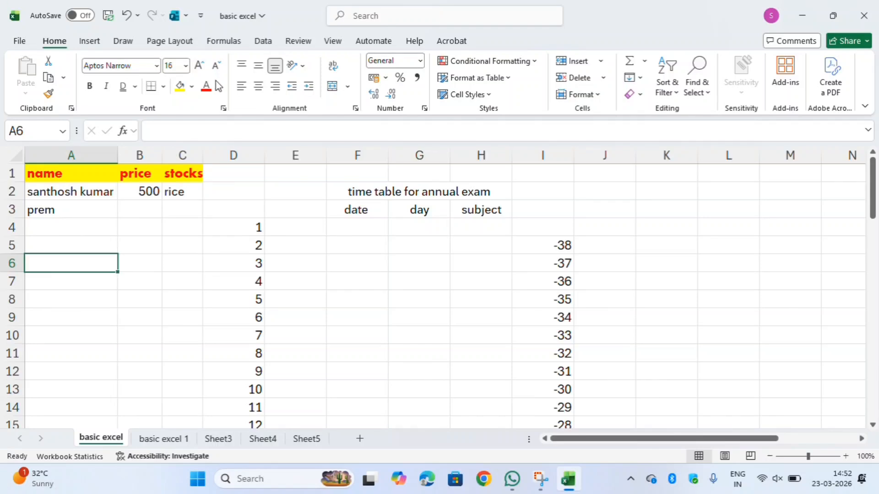
Step: Center the name header horizontally in A1
{"action": "left_click", "coordinate": [76, 168]}
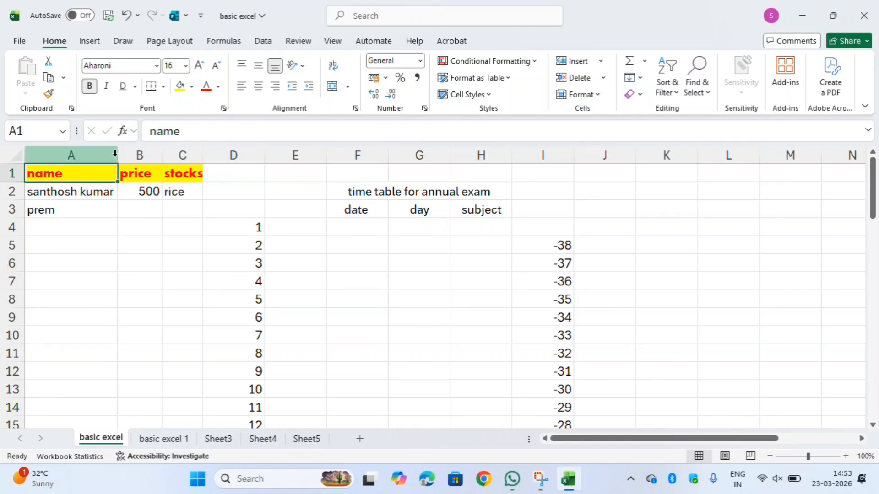
{"action": "left_click", "coordinate": [258, 87]}
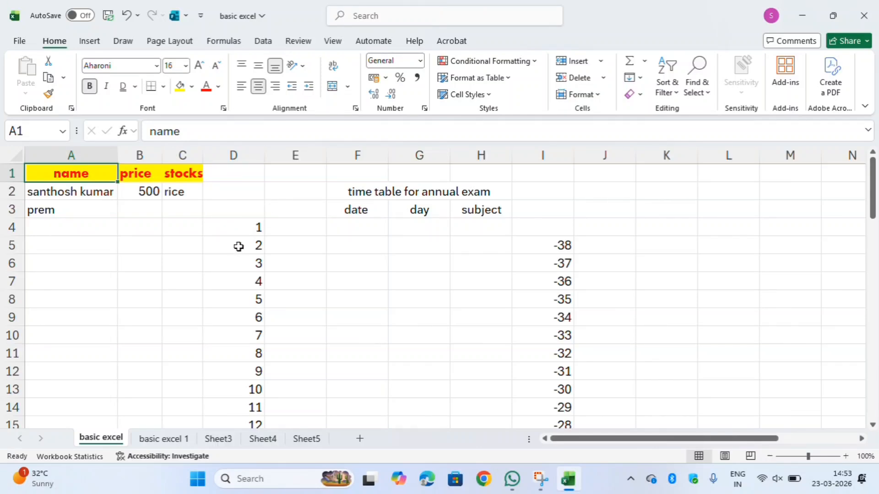
{"action": "left_click", "coordinate": [261, 227]}
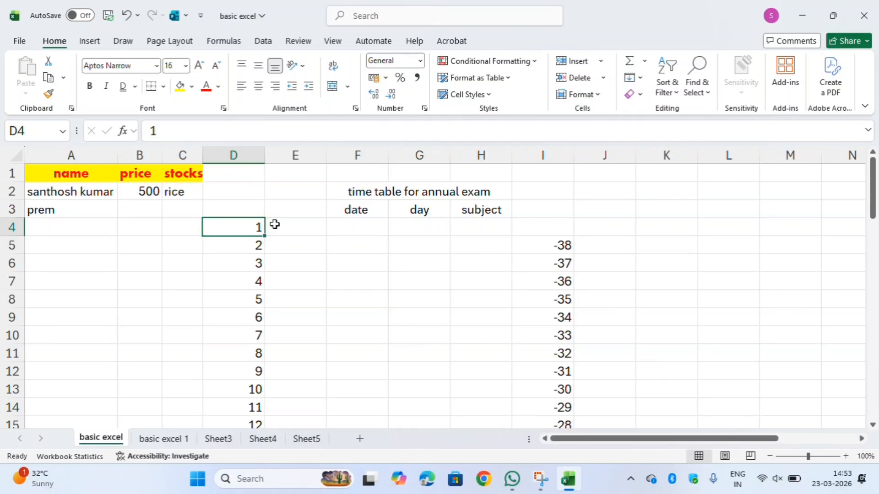
Step: Copy the date heading from F3 to K3 and the day heading from G3 to L3
{"action": "left_click", "coordinate": [359, 213]}
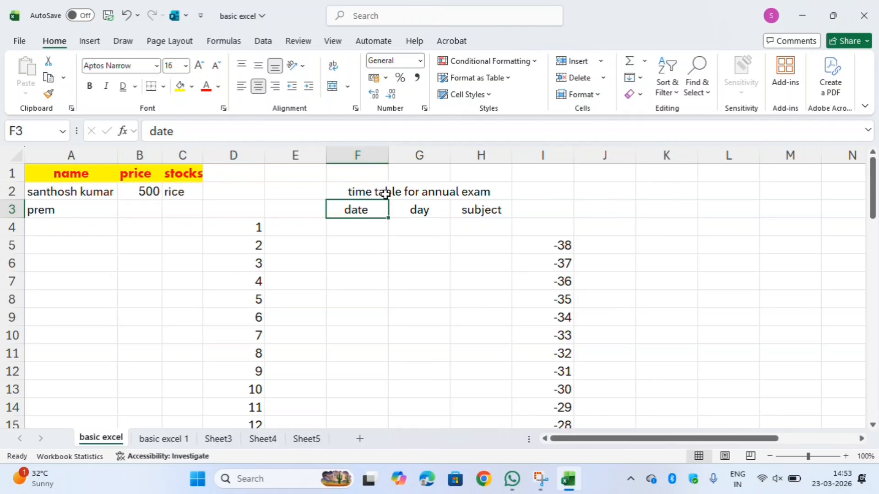
{"action": "key", "text": "ctrl+c"}
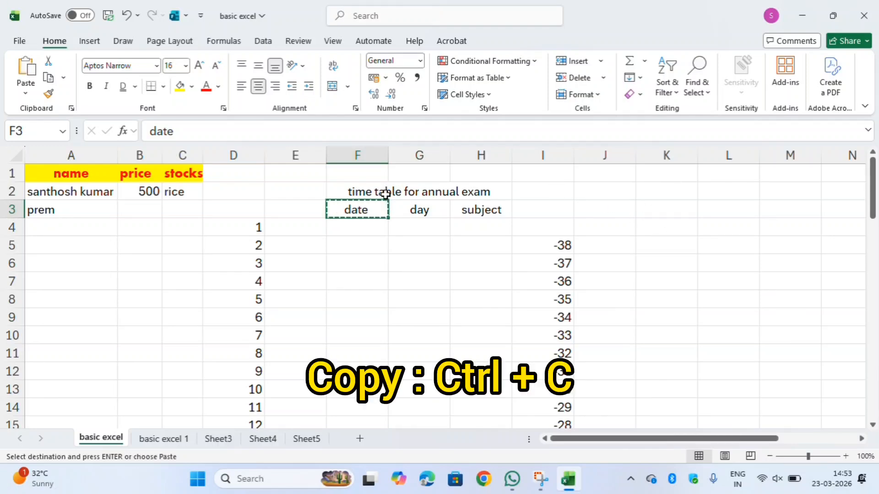
{"action": "left_click", "coordinate": [660, 214]}
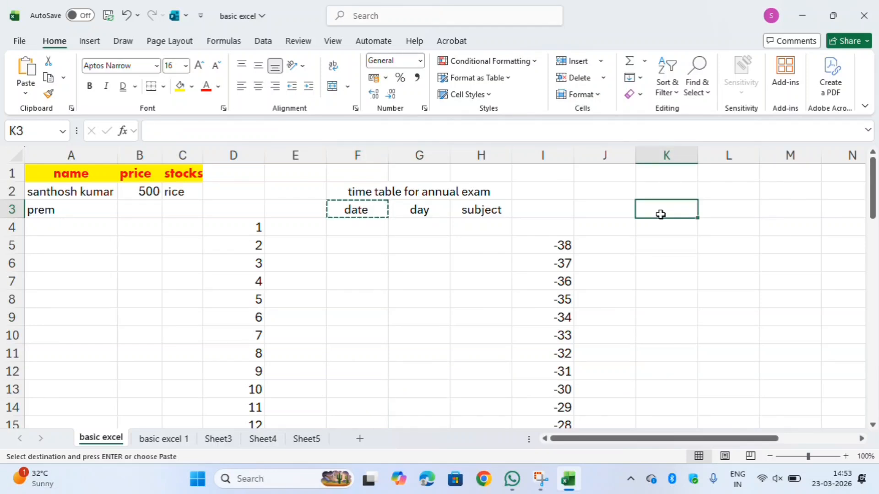
{"action": "key", "text": "ctrl+v"}
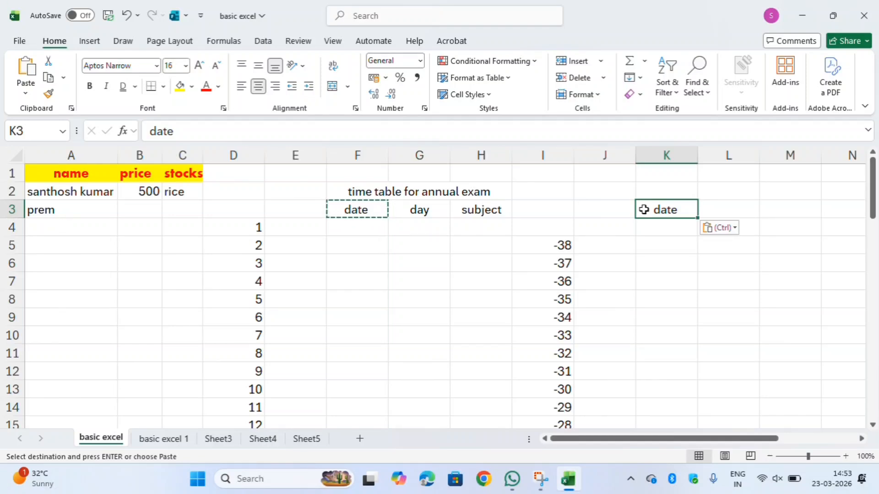
{"action": "left_click", "coordinate": [490, 224]}
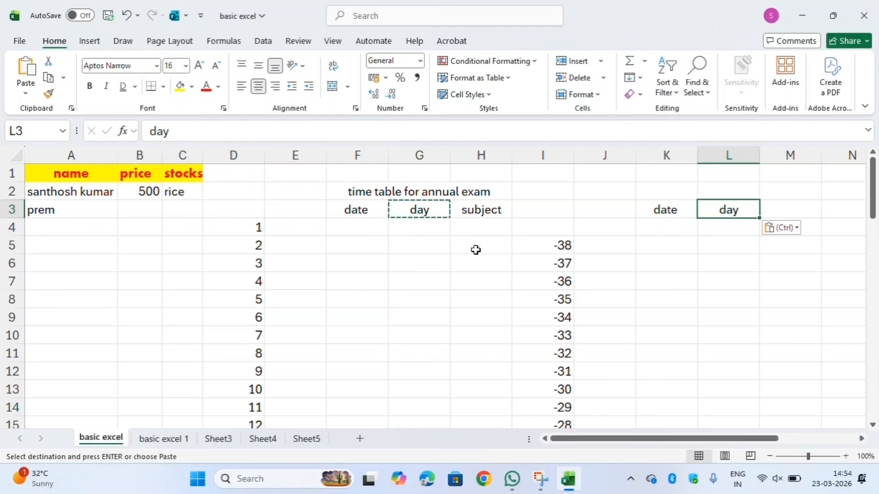
Step: Fill the subject heading in H3 down through H9
{"action": "left_click", "coordinate": [494, 214]}
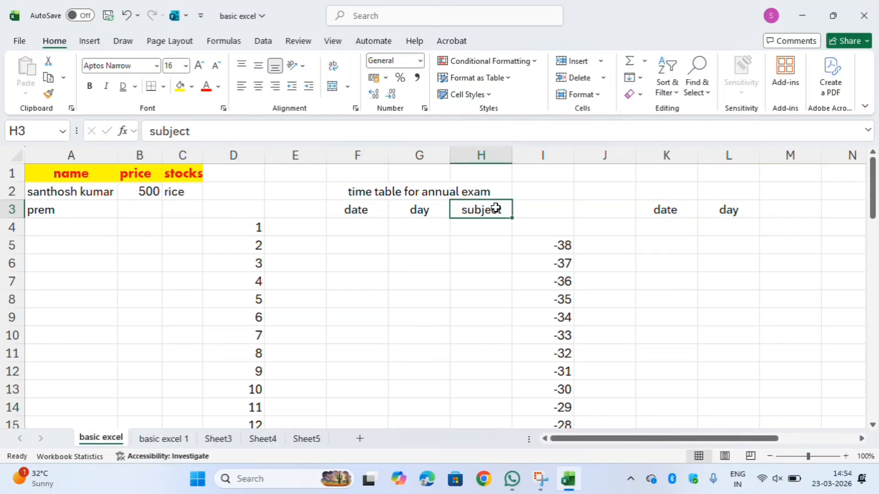
{"action": "left_click_drag", "start_coordinate": [495, 208], "coordinate": [492, 312]}
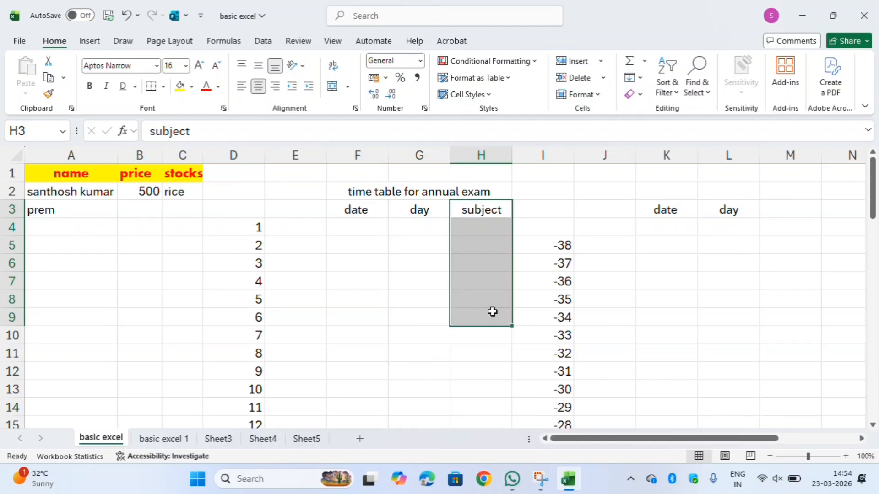
{"action": "key", "text": "ctrl+d"}
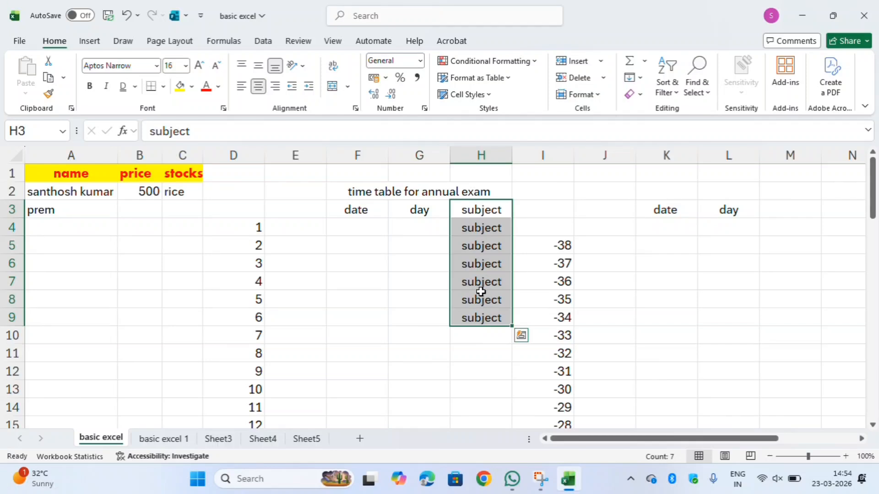
{"action": "left_click", "coordinate": [401, 261]}
Step: Fill G3 with the timetable title from the merged cell above and compare the two cells
{"action": "left_click", "coordinate": [432, 215]}
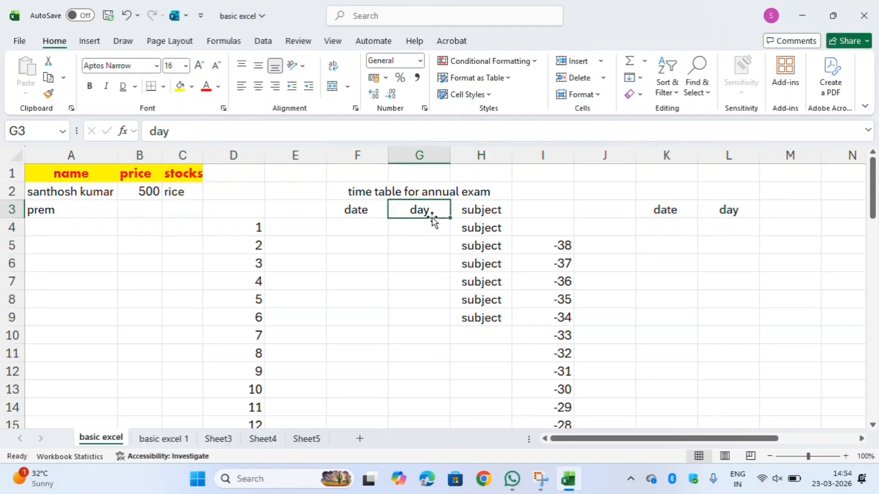
{"action": "key", "text": "ctrl+d"}
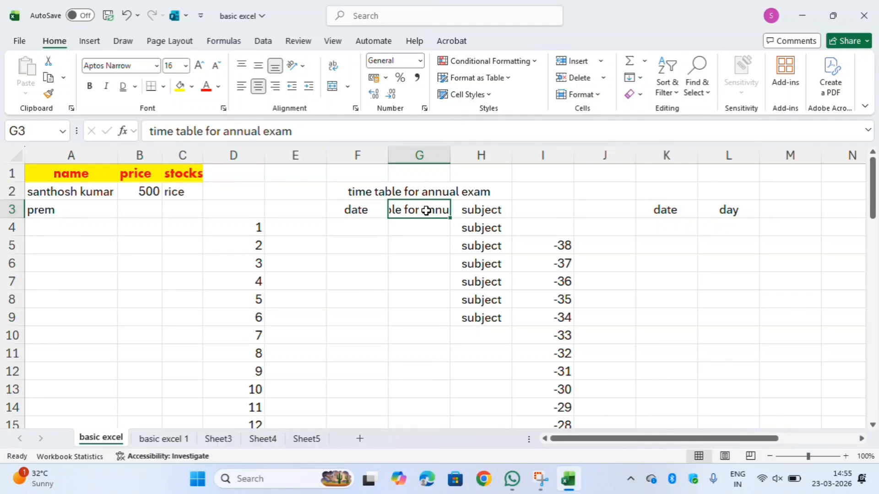
{"action": "left_click", "coordinate": [438, 192]}
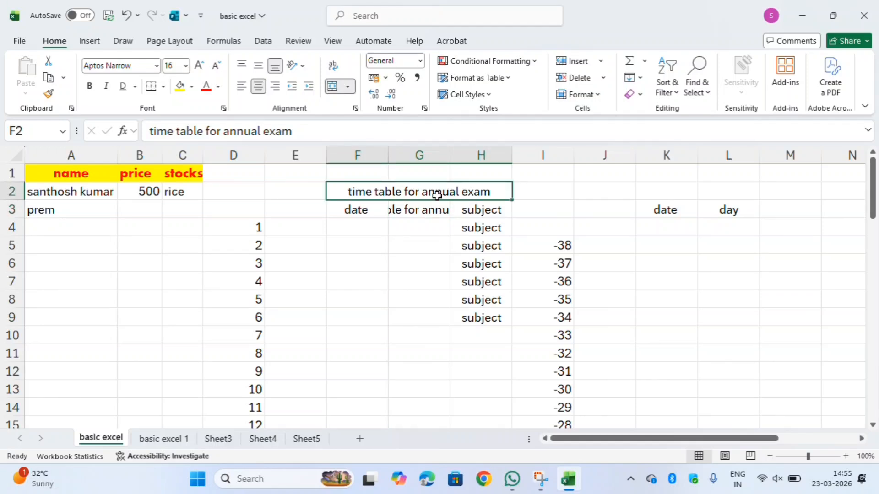
{"action": "left_click", "coordinate": [431, 209]}
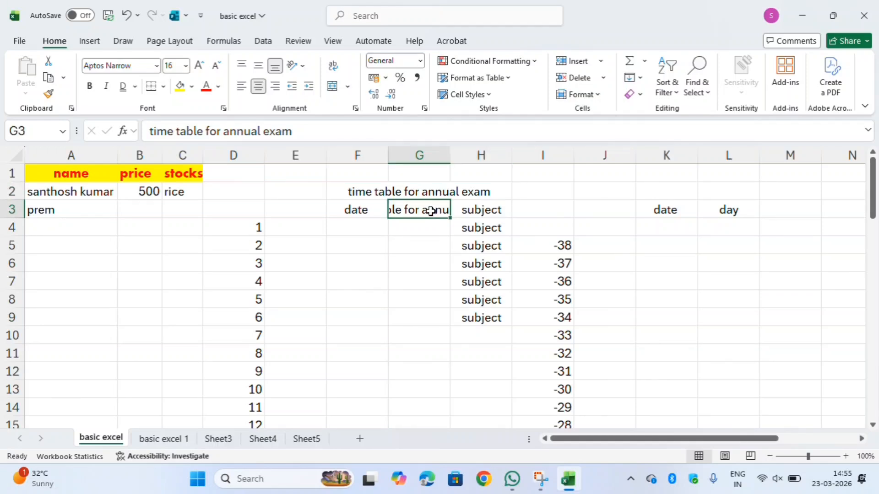
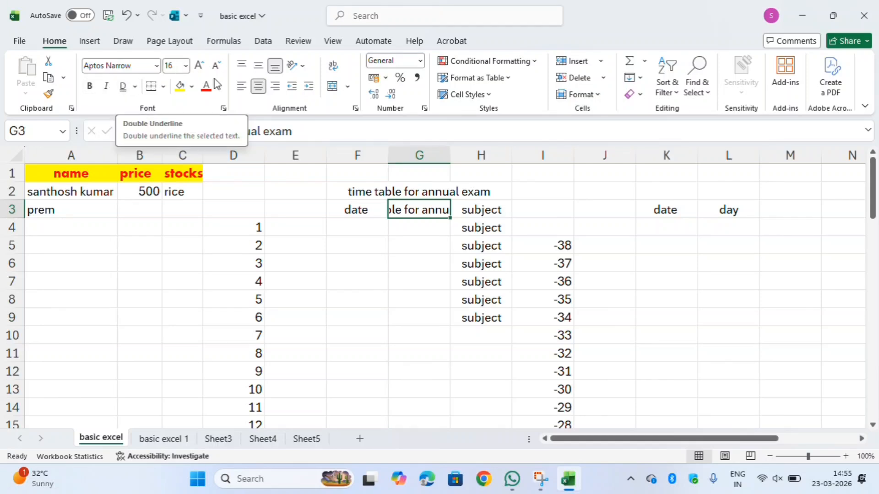
{"action": "left_click", "coordinate": [413, 191]}
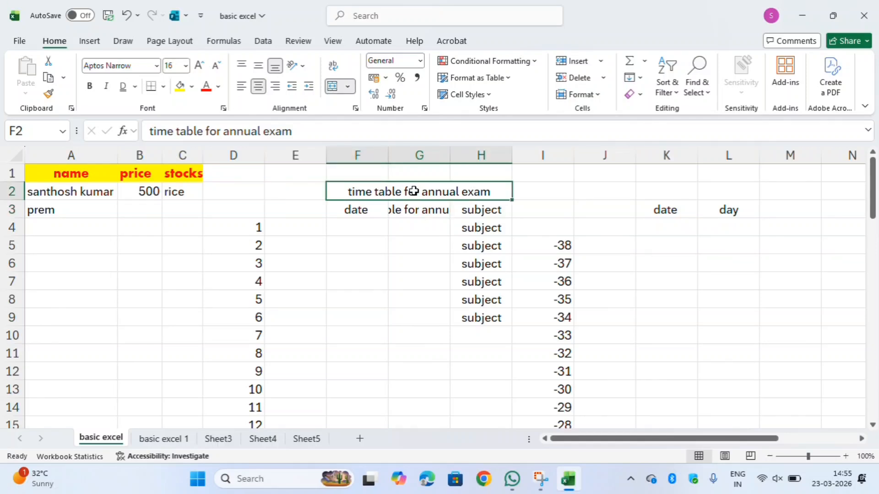
{"action": "left_click", "coordinate": [426, 213]}
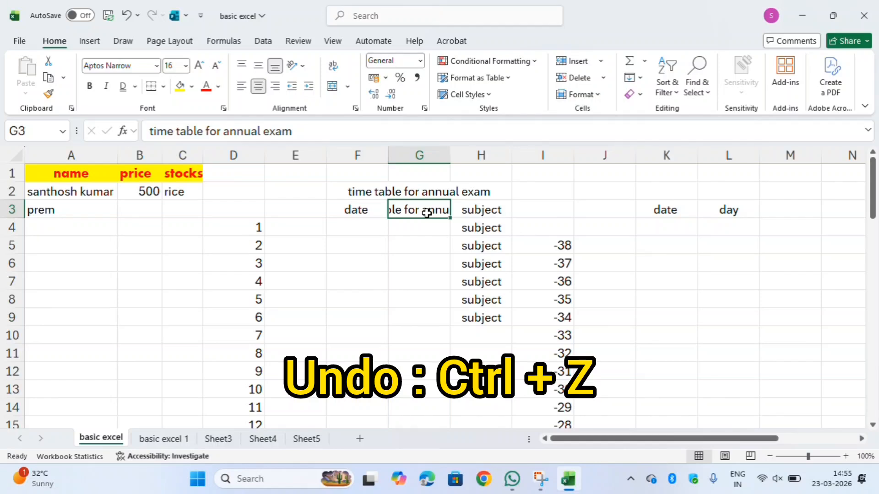
Step: Undo the fill in G3 and the subject fill in H4:H9
{"action": "key", "text": "ctrl+z"}
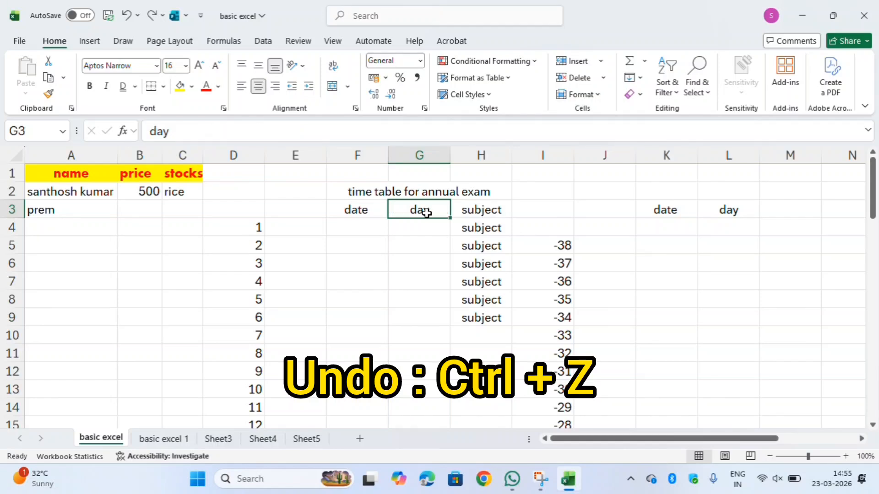
{"action": "left_click", "coordinate": [416, 249]}
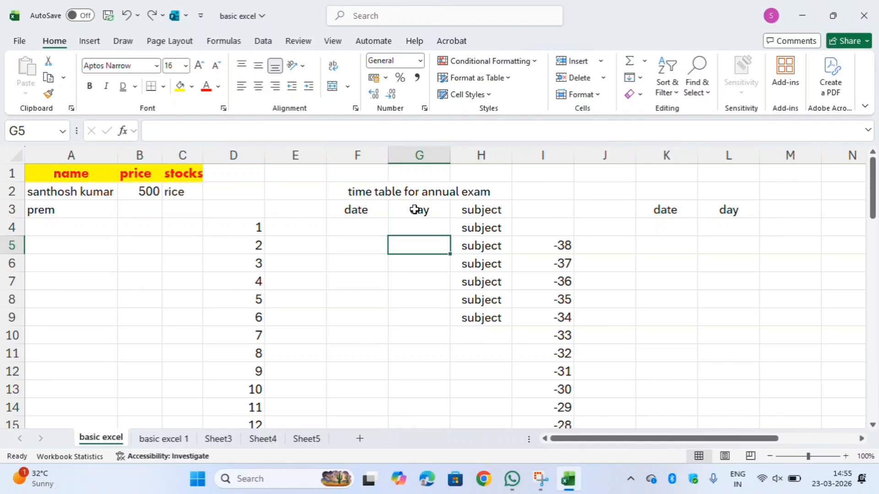
{"action": "key", "text": "ctrl+z"}
Step: Move the active cell up column G from G6 to G1
{"action": "left_click", "coordinate": [409, 266]}
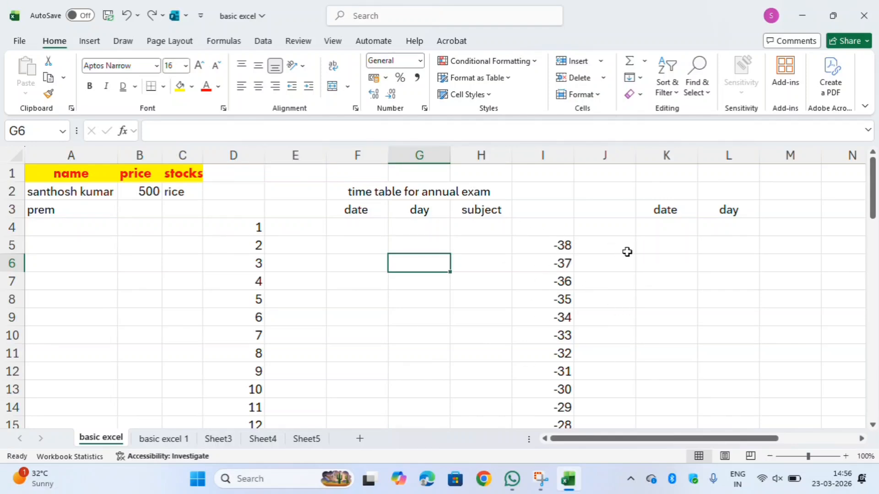
{"action": "key", "text": "Up"}
{"action": "key", "text": "Up"}
{"action": "key", "text": "Up"}
{"action": "key", "text": "Up"}
{"action": "key", "text": "Up"}
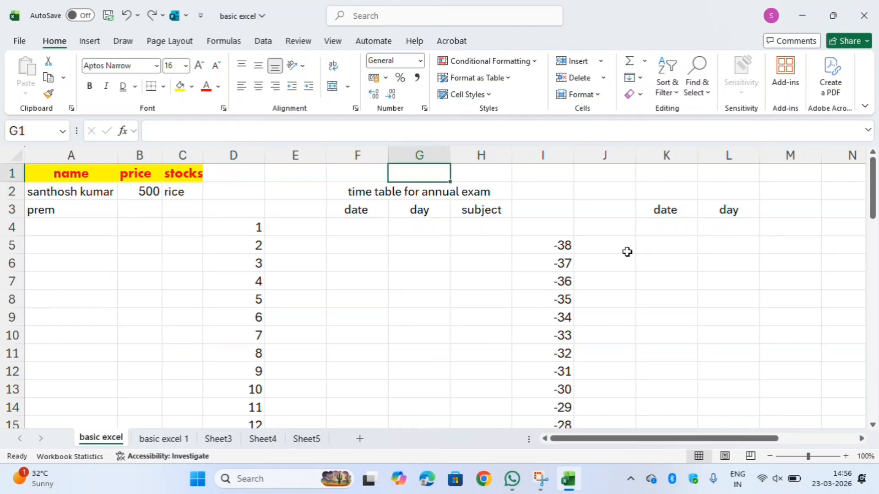
Step: Move the active cell down column G from G1 to G9, one row at a time
{"action": "key", "text": "Down"}
{"action": "key", "text": "Down"}
{"action": "key", "text": "Down"}
{"action": "key", "text": "Down"}
{"action": "key", "text": "Down"}
{"action": "key", "text": "Down"}
{"action": "key", "text": "Down"}
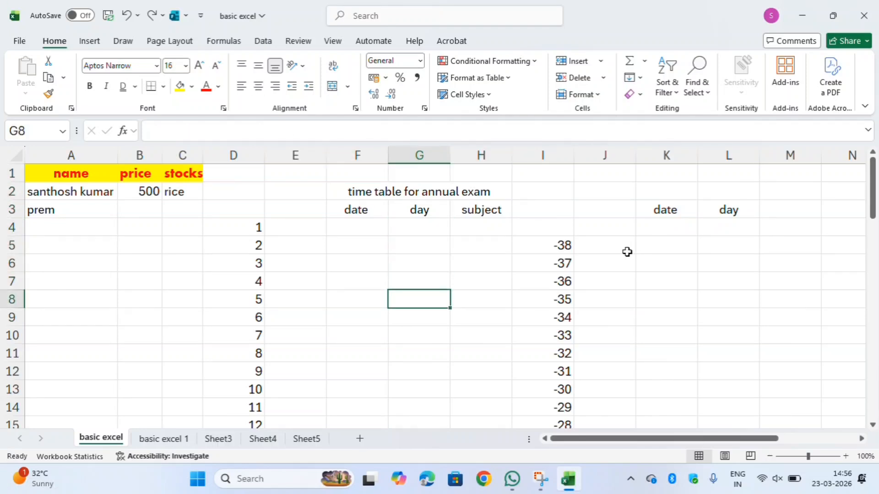
{"action": "key", "text": "Down"}
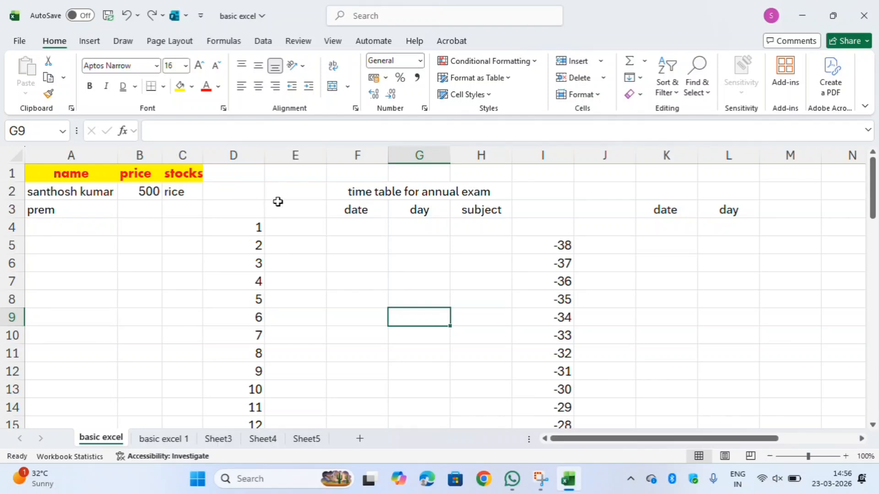
Step: Select D2 and step the active cell rightward along row 2 across the merged timetable title
{"action": "left_click_drag", "start_coordinate": [258, 187], "coordinate": [595, 226]}
{"action": "left_click", "coordinate": [739, 273]}
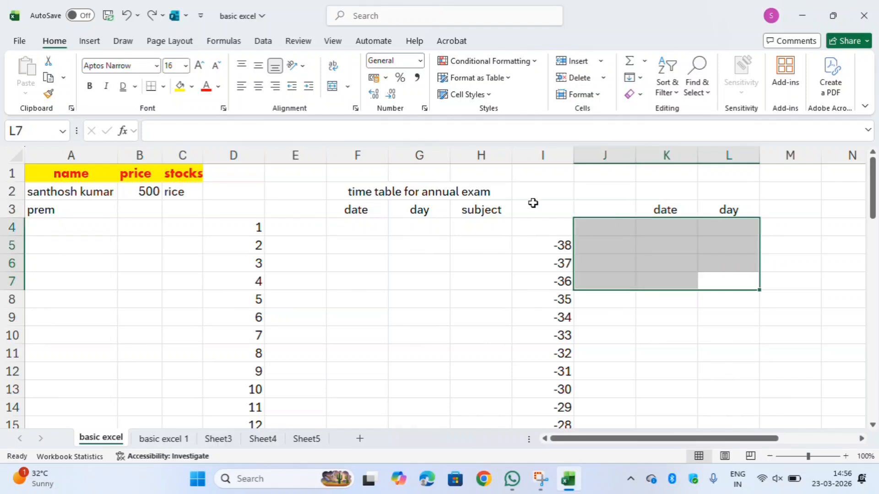
{"action": "left_click", "coordinate": [250, 191]}
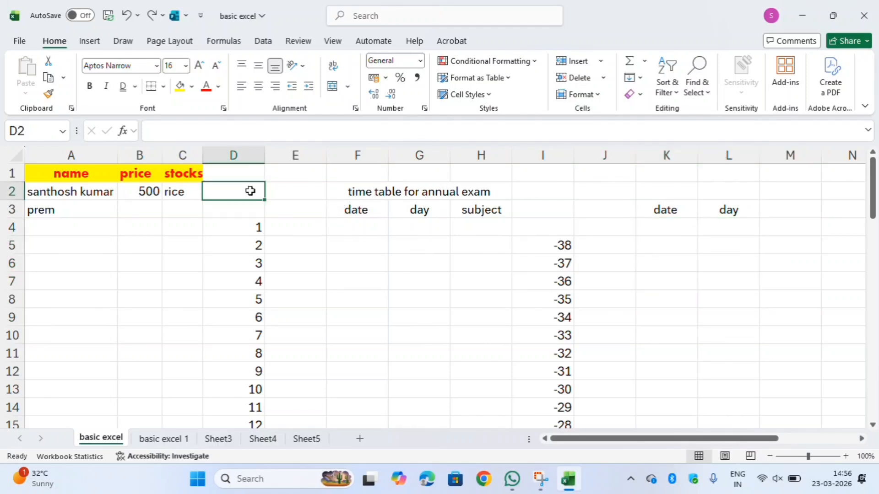
{"action": "key", "text": "Right"}
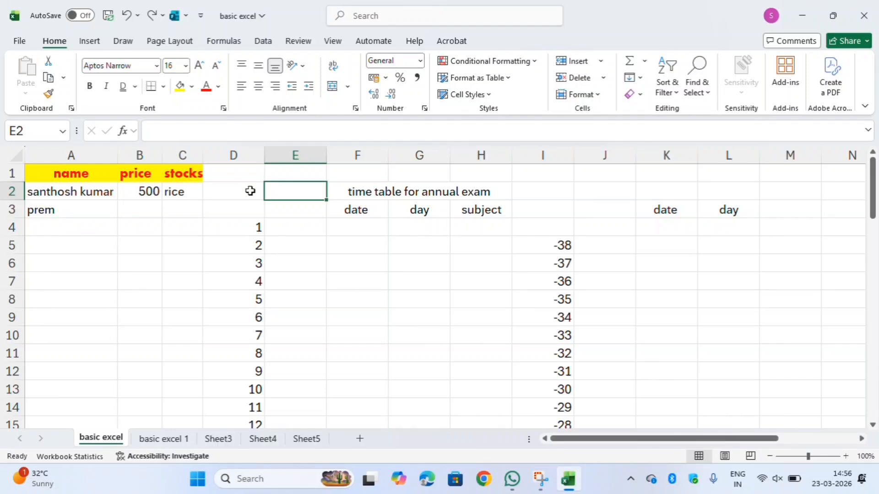
{"action": "left_click", "coordinate": [357, 189]}
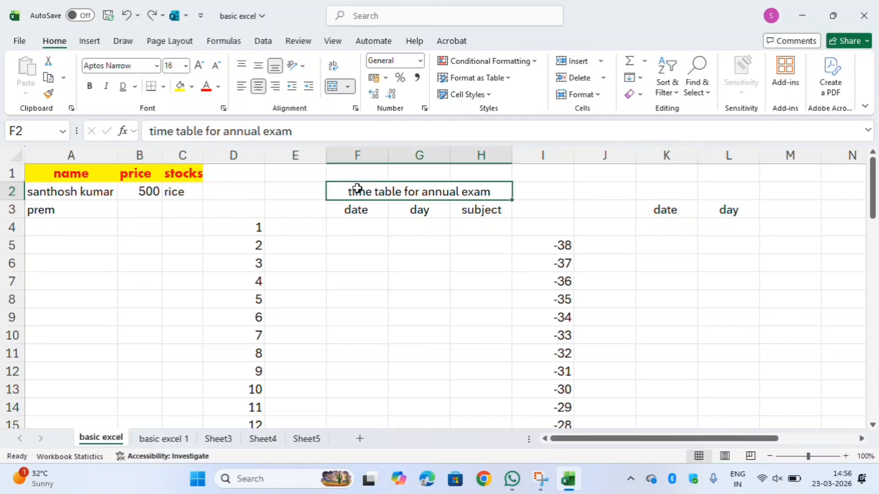
{"action": "left_click", "coordinate": [257, 189]}
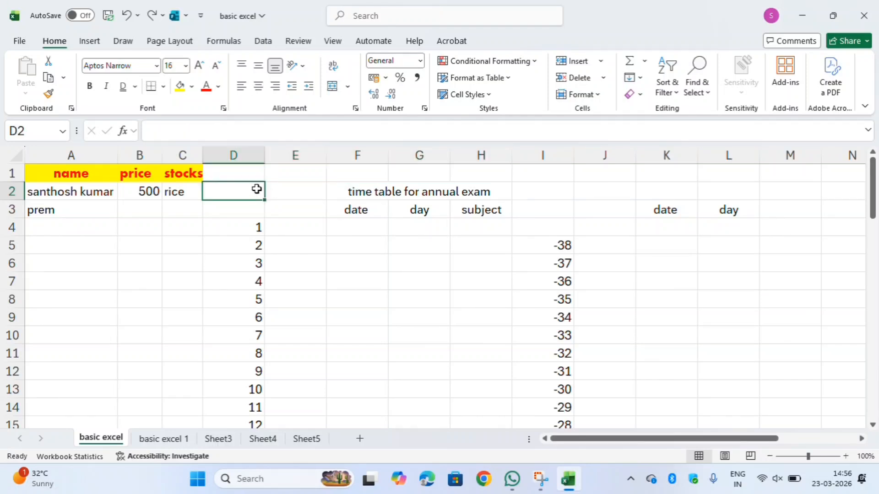
{"action": "key", "text": "Right"}
{"action": "key", "text": "Right"}
{"action": "key", "text": "Right"}
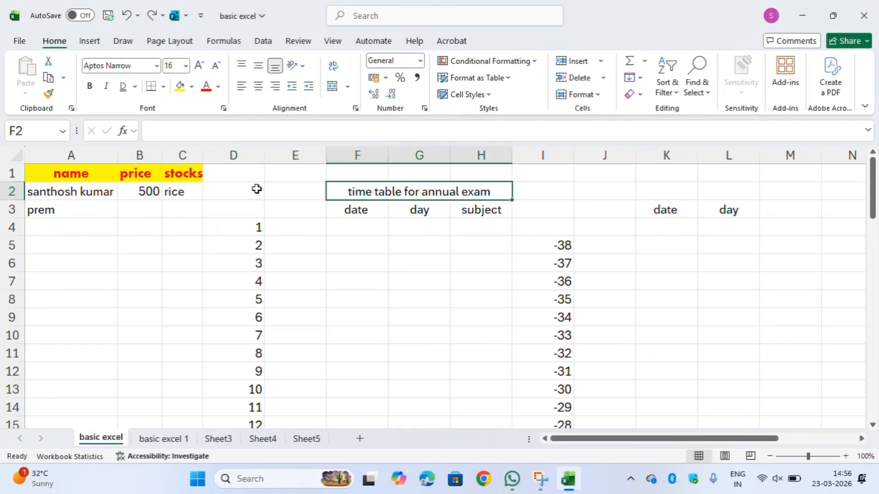
Step: Step the active cell back to column E, down to row 6, and across to G6
{"action": "key", "text": "Left"}
{"action": "key", "text": "Left"}
{"action": "key", "text": "Down"}
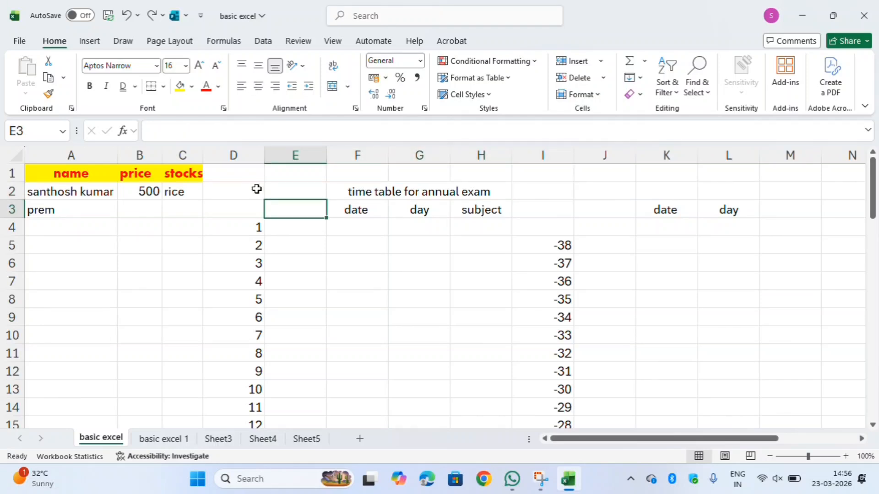
{"action": "key", "text": "Down"}
{"action": "key", "text": "Down"}
{"action": "key", "text": "Down"}
{"action": "key", "text": "Right"}
{"action": "key", "text": "Right"}
{"action": "key", "text": "Right"}
{"action": "key", "text": "Left"}
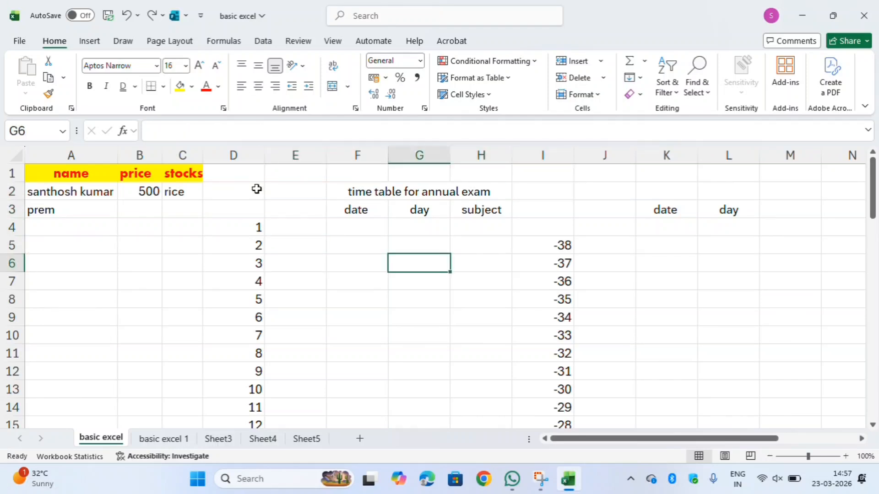
Step: Move the active cell along row 6 to A6 and up column A to the name heading in A1
{"action": "key", "text": "Left"}
{"action": "key", "text": "Left"}
{"action": "key", "text": "Left"}
{"action": "key", "text": "Left"}
{"action": "key", "text": "Left"}
{"action": "key", "text": "Left"}
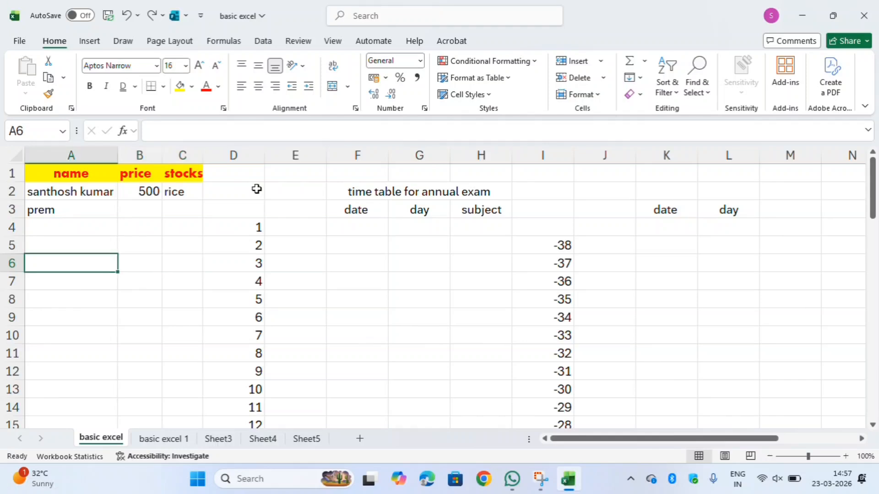
{"action": "key", "text": "Up"}
{"action": "key", "text": "Up"}
{"action": "key", "text": "Up"}
{"action": "key", "text": "Up"}
{"action": "key", "text": "Up"}
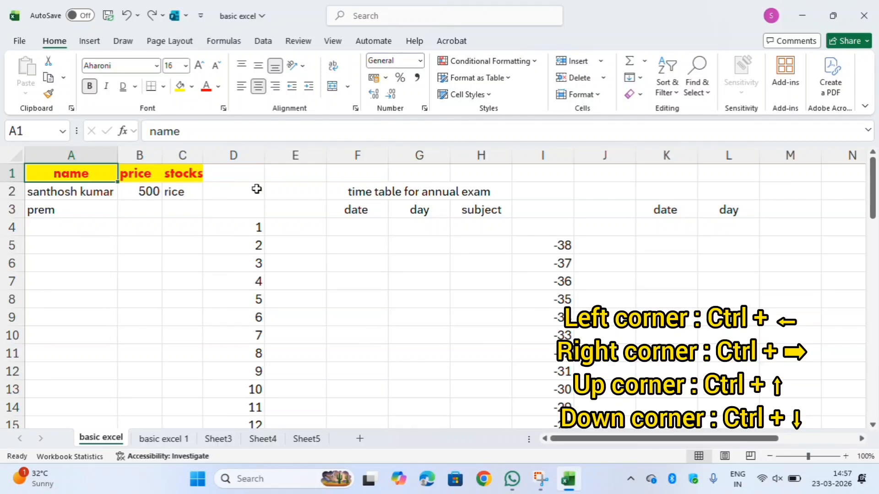
Step: Move the active cell along row 1 from A1 to J1, one column at a time
{"action": "key", "text": "Right"}
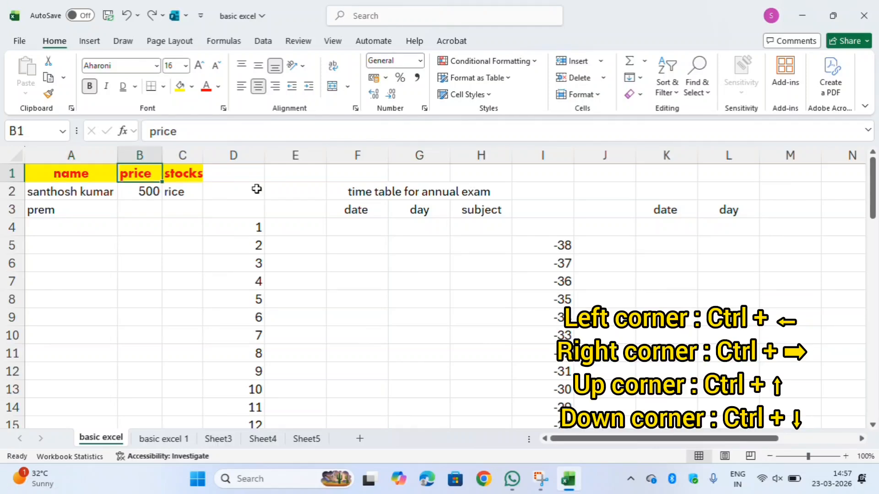
{"action": "key", "text": "Right"}
{"action": "key", "text": "Right"}
{"action": "key", "text": "Right"}
{"action": "key", "text": "Right"}
{"action": "key", "text": "Right"}
{"action": "key", "text": "Right"}
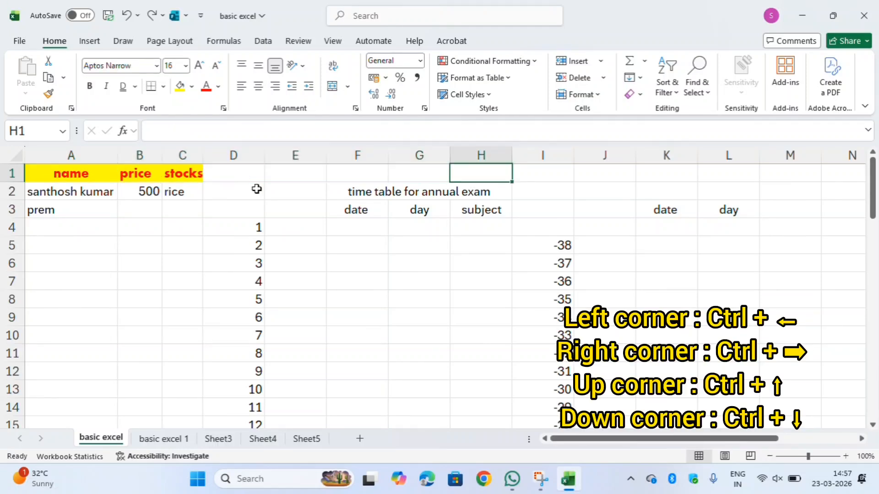
{"action": "key", "text": "Right"}
{"action": "key", "text": "Right"}
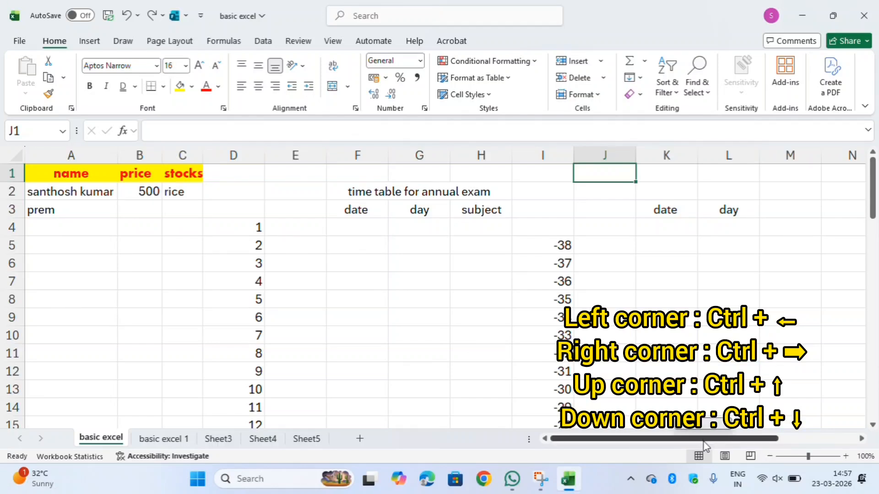
Step: View the empty columns out to AB, then jump from J1 to the stocks heading in C1
{"action": "left_click", "coordinate": [847, 440]}
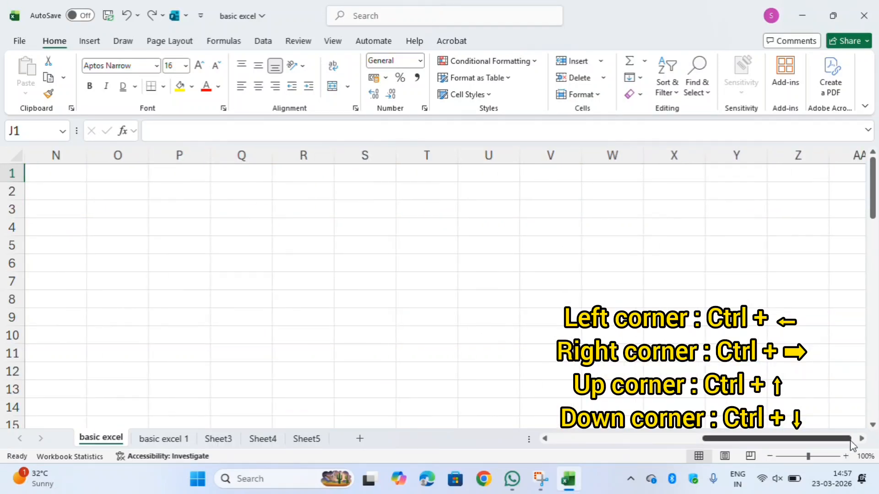
{"action": "left_click", "coordinate": [860, 440]}
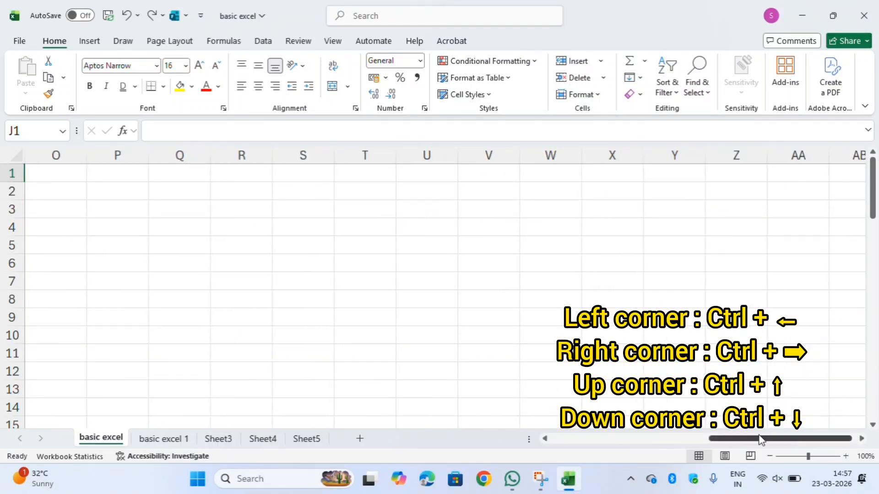
{"action": "left_click", "coordinate": [546, 439]}
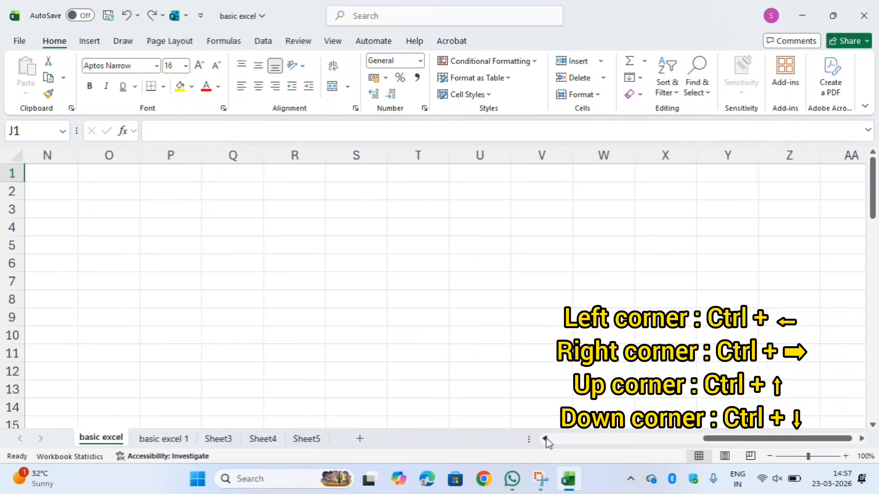
{"action": "left_click", "coordinate": [546, 440]}
{"action": "key", "text": "ctrl+Left"}
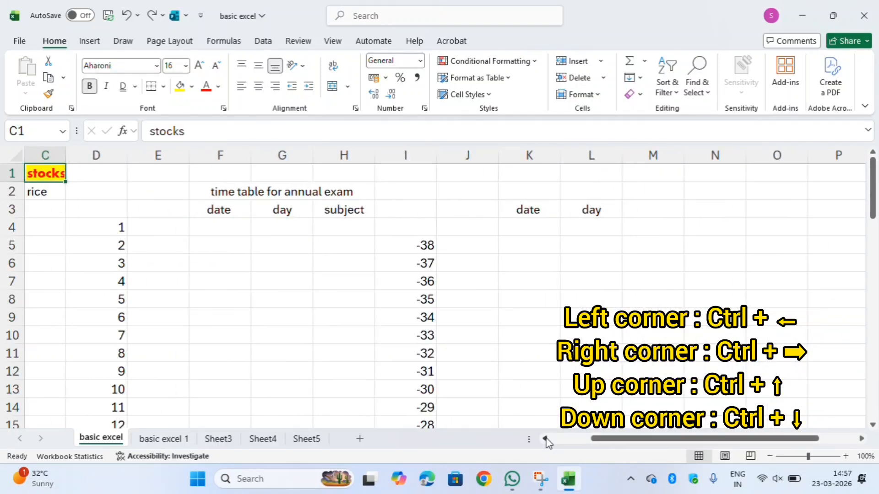
Step: Jump back and forth along row 1 between the last column, XFD1, and the stocks heading in C1
{"action": "key", "text": "ctrl+Right"}
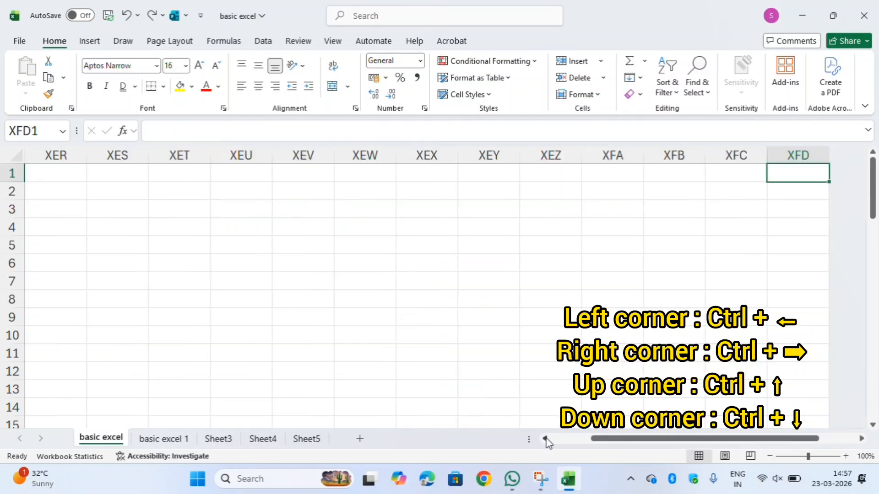
{"action": "key", "text": "ctrl+Left"}
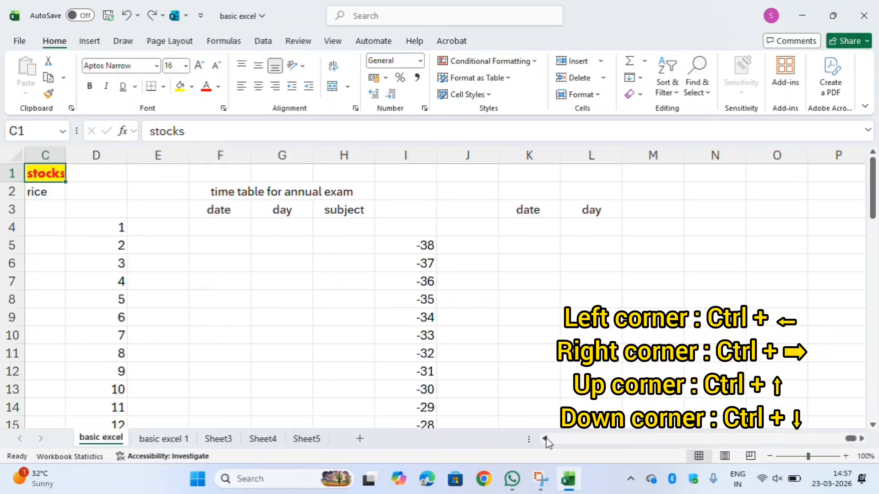
{"action": "key", "text": "ctrl+Right"}
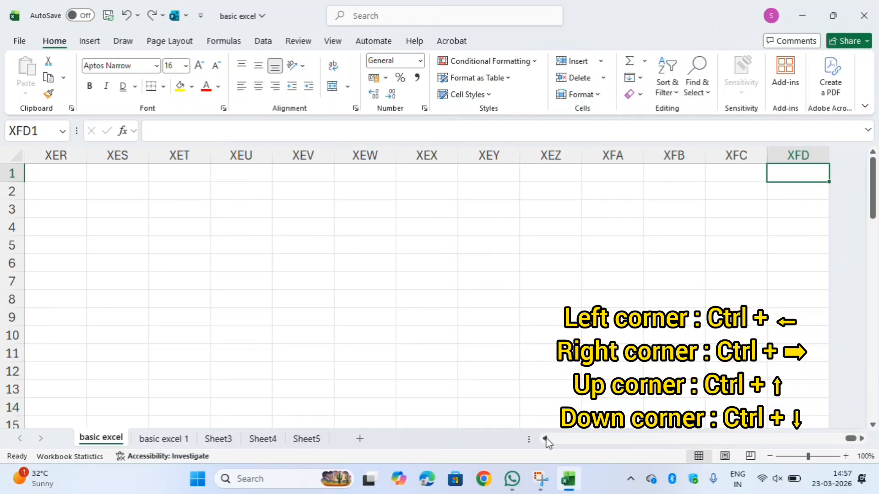
{"action": "key", "text": "ctrl+Left"}
{"action": "key", "text": "ctrl+Right"}
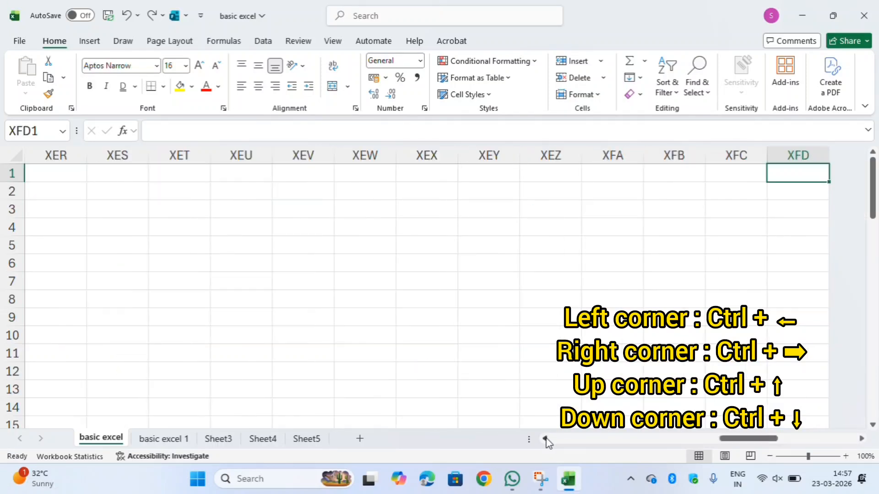
{"action": "key", "text": "ctrl+Left"}
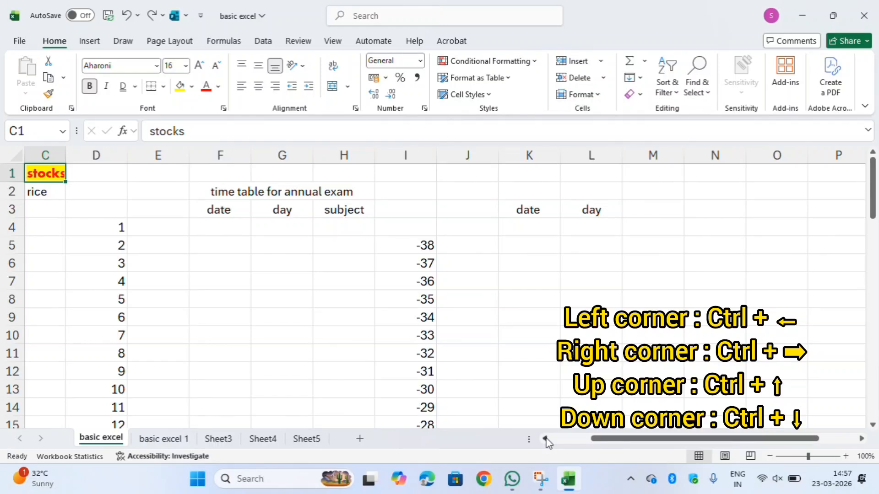
Step: Jump down column C past C44 to the last row, 1048576, and back up to C1
{"action": "key", "text": "ctrl+Down"}
{"action": "key", "text": "ctrl+Down"}
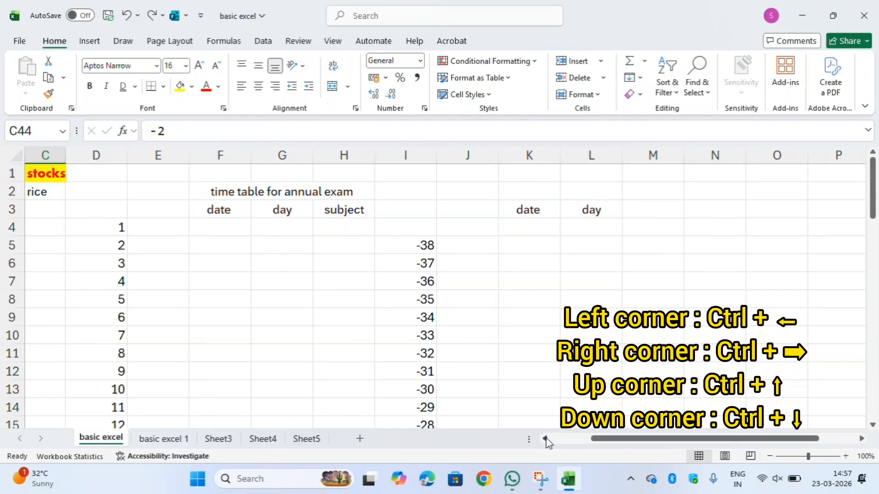
{"action": "key", "text": "ctrl+Down"}
{"action": "key", "text": "ctrl+Up"}
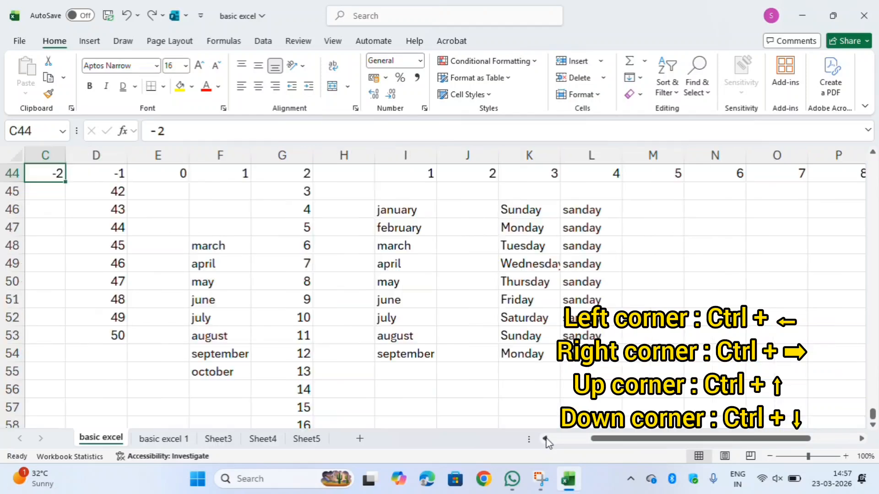
{"action": "key", "text": "ctrl+Down"}
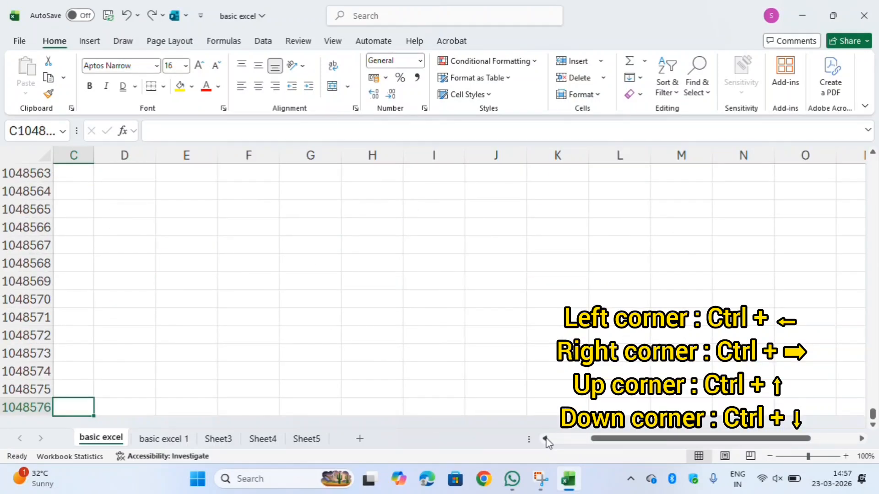
{"action": "key", "text": "ctrl+Up"}
{"action": "key", "text": "ctrl+Up"}
{"action": "key", "text": "ctrl+Up"}
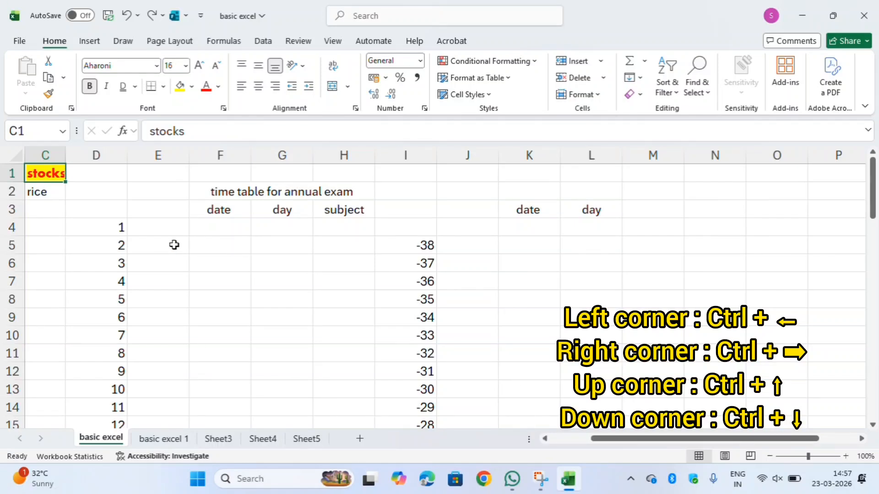
Step: From C2, jump down column C to C44 and on to the last row, 1048576
{"action": "key", "text": "Down"}
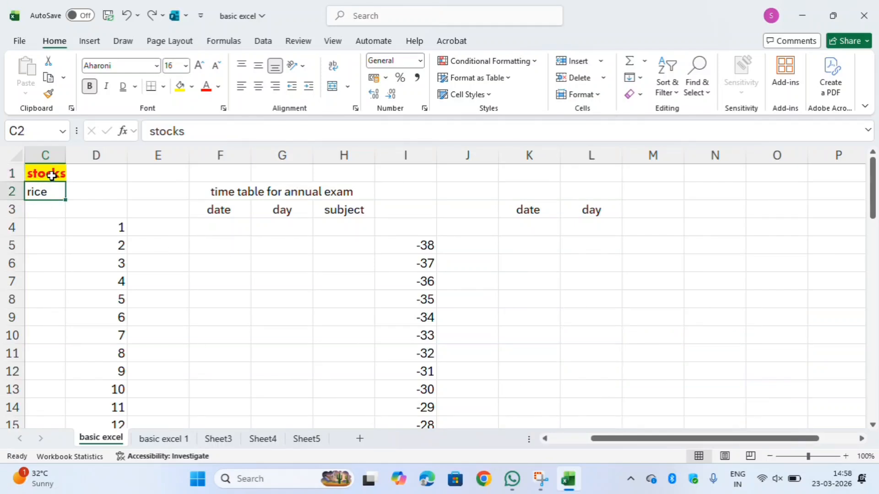
{"action": "key", "text": "ctrl+Down"}
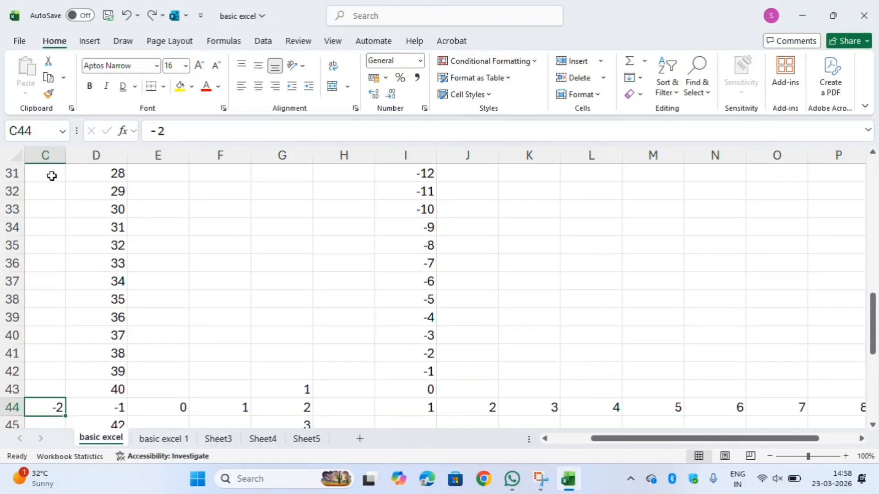
{"action": "key", "text": "ctrl+Down"}
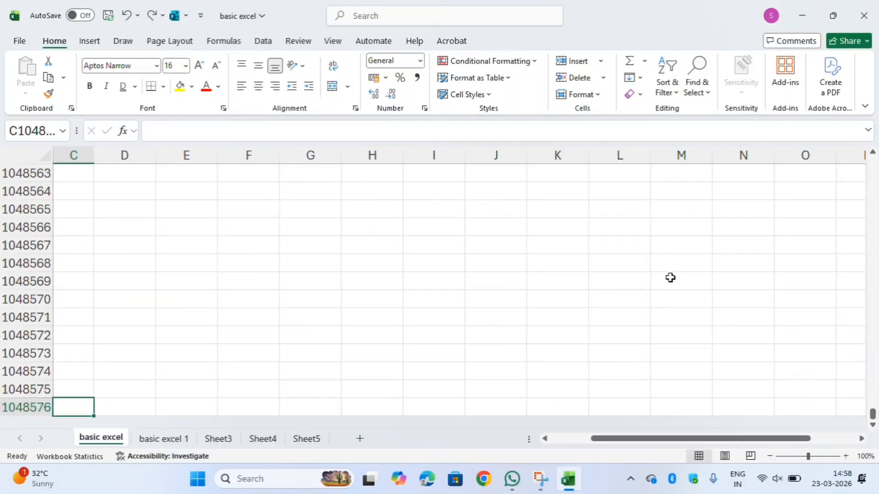
Step: Select N1048568, jump up to row 1, and step the active cell rightward to AA1
{"action": "left_click", "coordinate": [755, 259]}
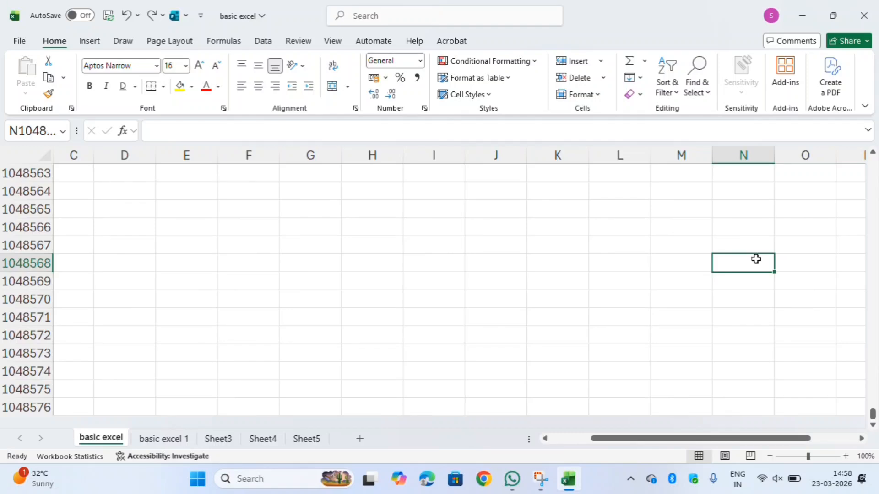
{"action": "key", "text": "ctrl+Up"}
{"action": "key", "text": "Right"}
{"action": "key", "text": "Right"}
{"action": "key", "text": "Right"}
{"action": "key", "text": "Right"}
{"action": "key", "text": "Right"}
{"action": "key", "text": "Right"}
{"action": "key", "text": "Right"}
{"action": "key", "text": "Right"}
{"action": "key", "text": "Right"}
{"action": "key", "text": "Right"}
{"action": "key", "text": "Right"}
{"action": "key", "text": "Right"}
{"action": "key", "text": "Right"}
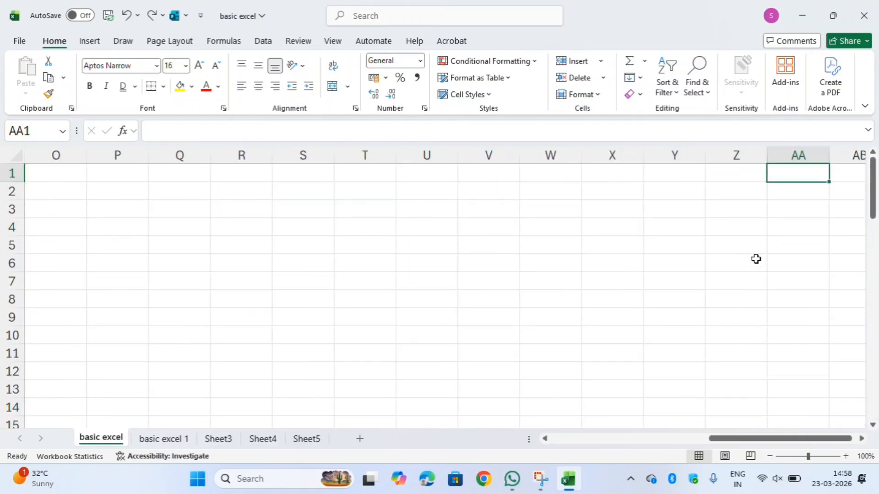
Step: Jump to the last row of column AA, back up to AA1, and across row 1 to C1
{"action": "key", "text": "ctrl+Down"}
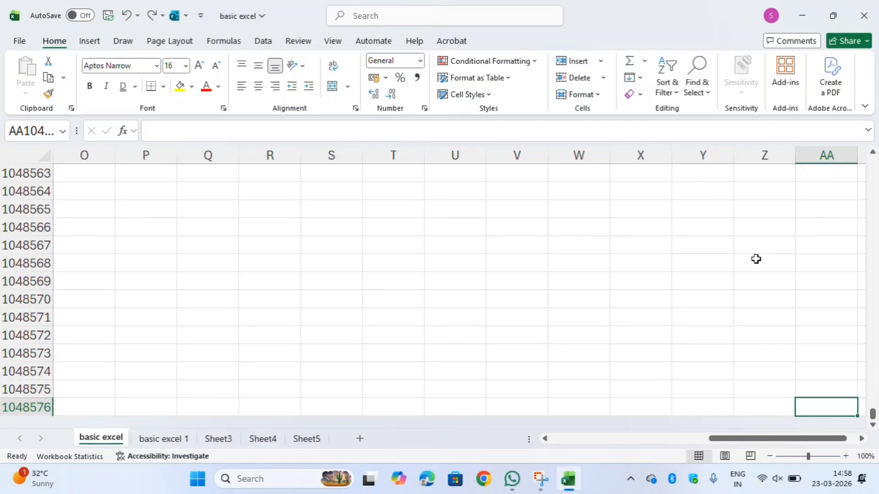
{"action": "key", "text": "ctrl+Up"}
{"action": "key", "text": "ctrl+Left"}
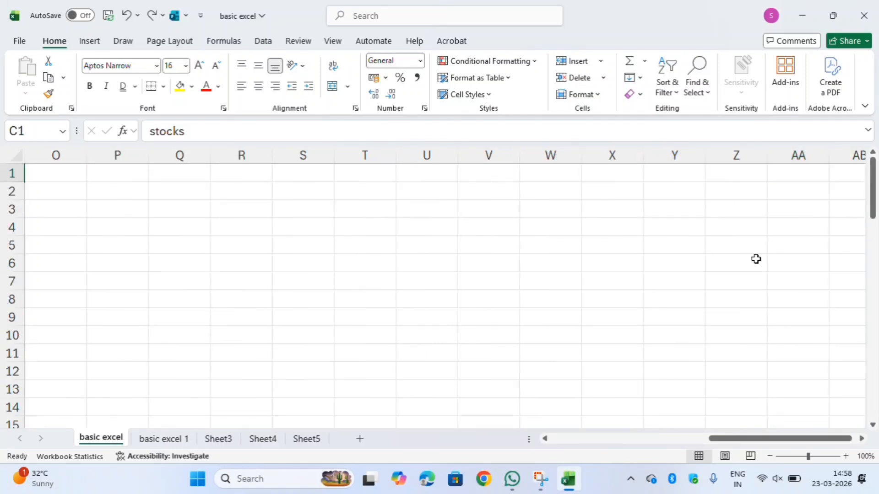
Step: Jump along row 1 to A1 and back to C1, and step to cell B2
{"action": "key", "text": "ctrl+Left"}
{"action": "key", "text": "ctrl+Right"}
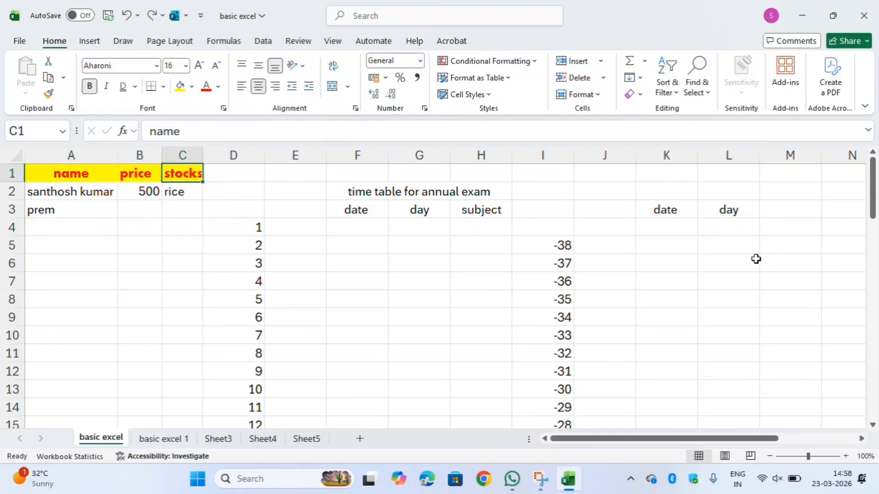
{"action": "key", "text": "Left"}
{"action": "key", "text": "Down"}
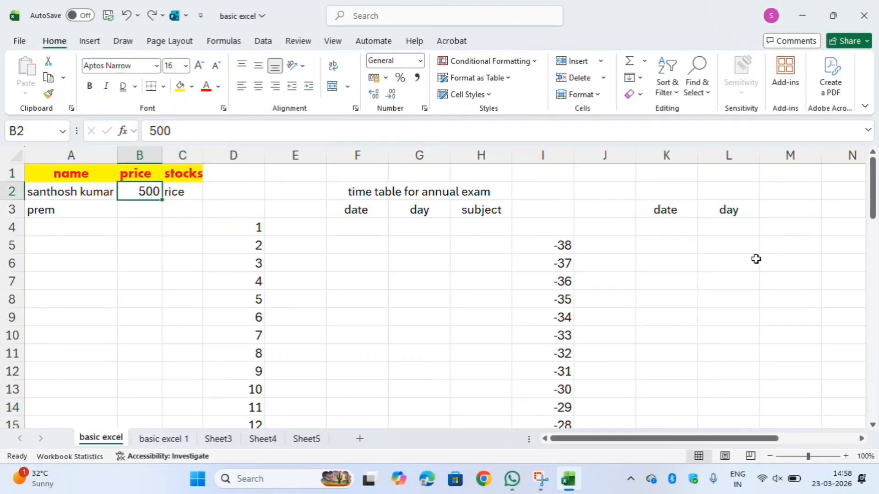
Step: Jump down column B from B2 to B44 and back up to B1
{"action": "key", "text": "ctrl+Down"}
{"action": "key", "text": "ctrl+Up"}
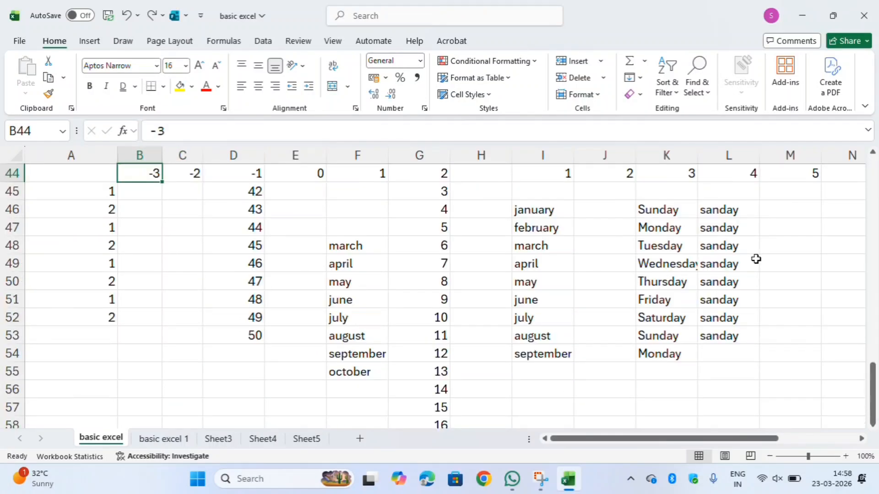
{"action": "key", "text": "ctrl+Up"}
{"action": "key", "text": "ctrl+Up"}
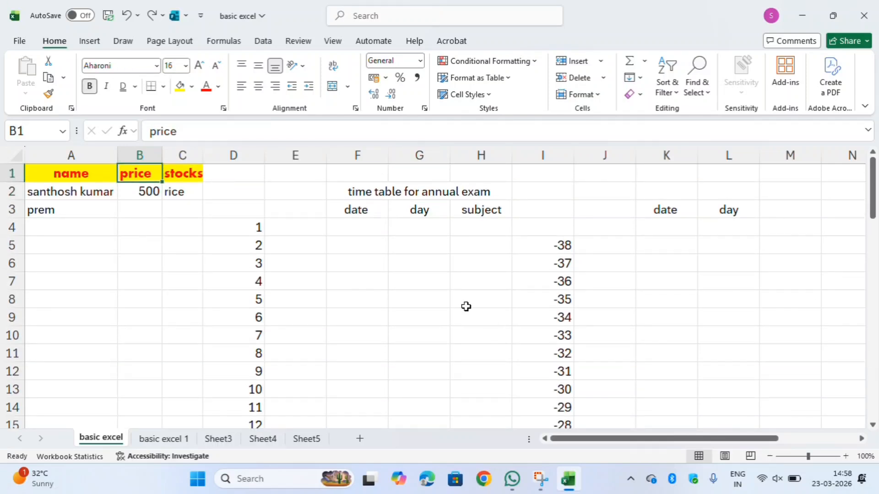
Step: Select cell D6 in the number series, followed by cell I6 in the same row
{"action": "left_click", "coordinate": [232, 262]}
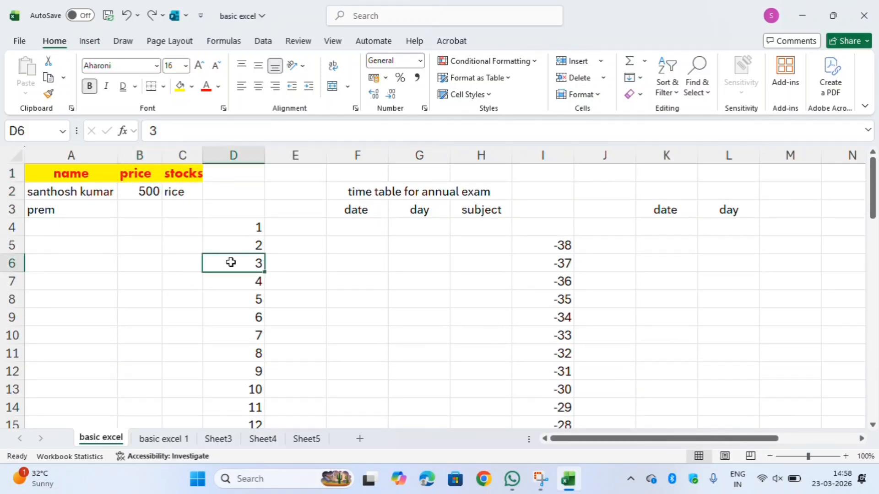
{"action": "left_click", "coordinate": [568, 262]}
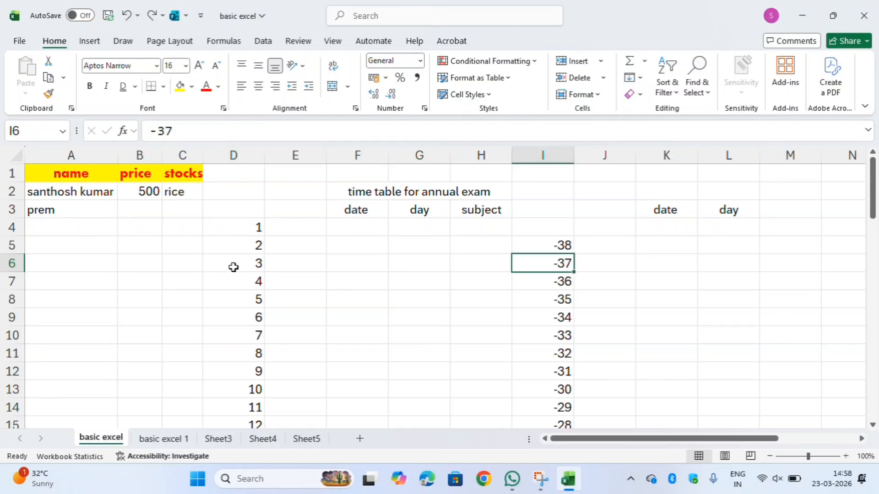
Step: Jump along row 6 between the filled cells D6 and I6 in both directions, finishing on D6
{"action": "left_click", "coordinate": [233, 264]}
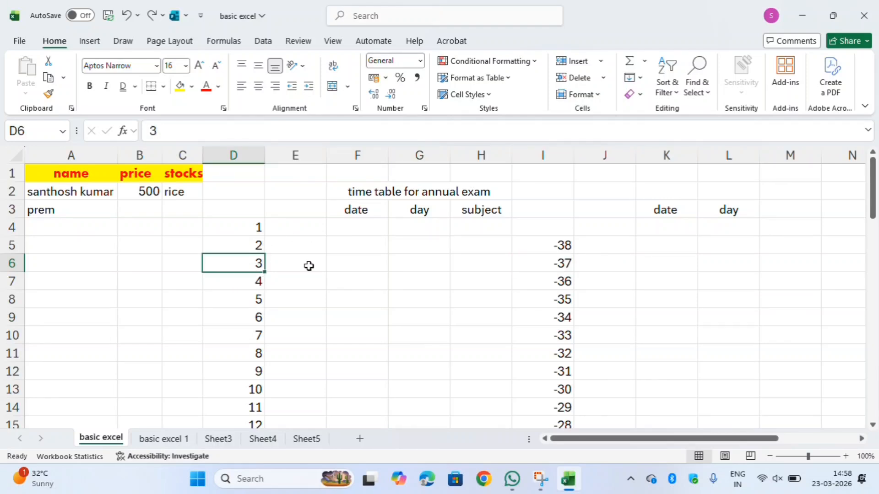
{"action": "left_click", "coordinate": [548, 267]}
{"action": "left_click_drag", "start_coordinate": [548, 268], "coordinate": [259, 262]}
{"action": "left_click", "coordinate": [259, 265]}
{"action": "key", "text": "ctrl+Right"}
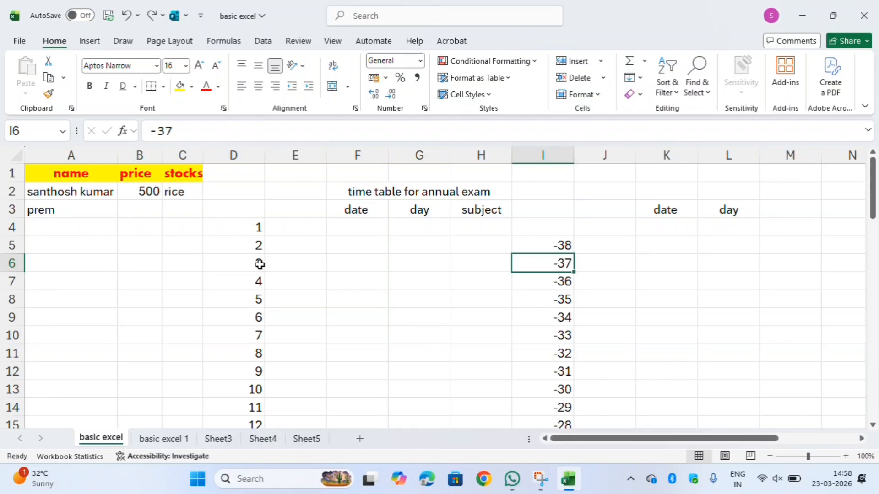
{"action": "key", "text": "ctrl+Right"}
{"action": "key", "text": "ctrl+Left"}
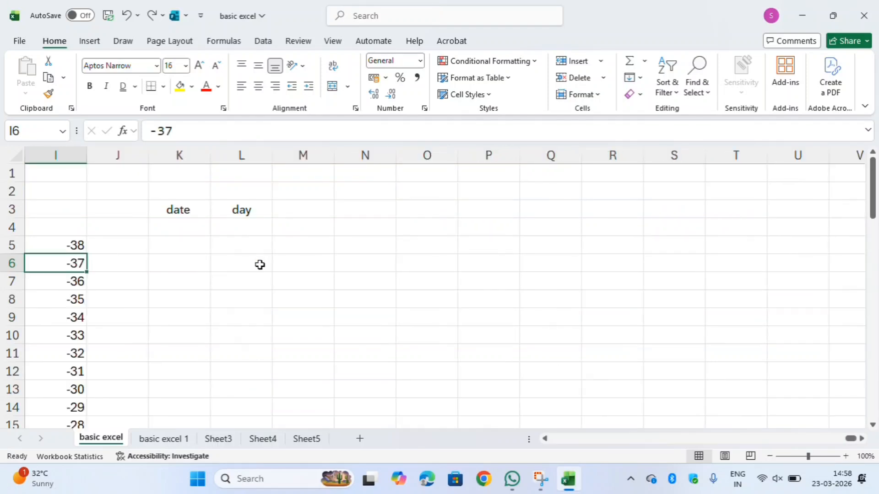
{"action": "key", "text": "ctrl+Left"}
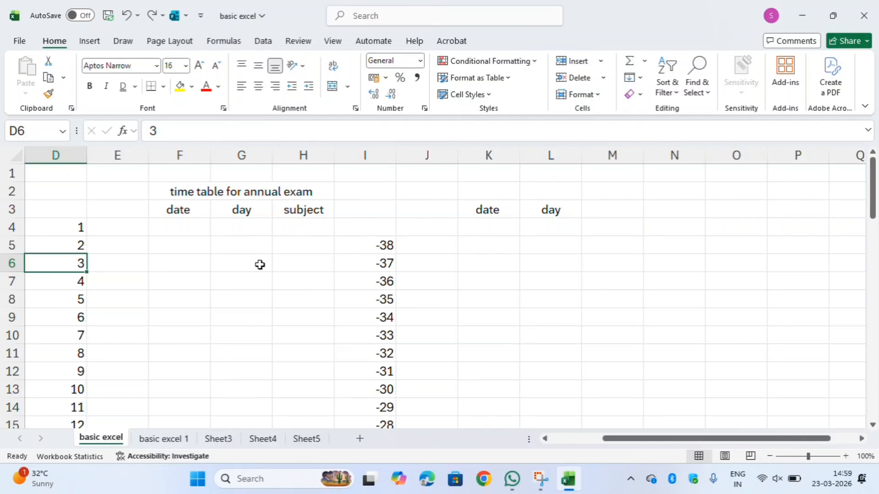
Step: Extend the selection from D6 across to column K and down to row 11, covering D6:K11
{"action": "key", "text": "shift+Right"}
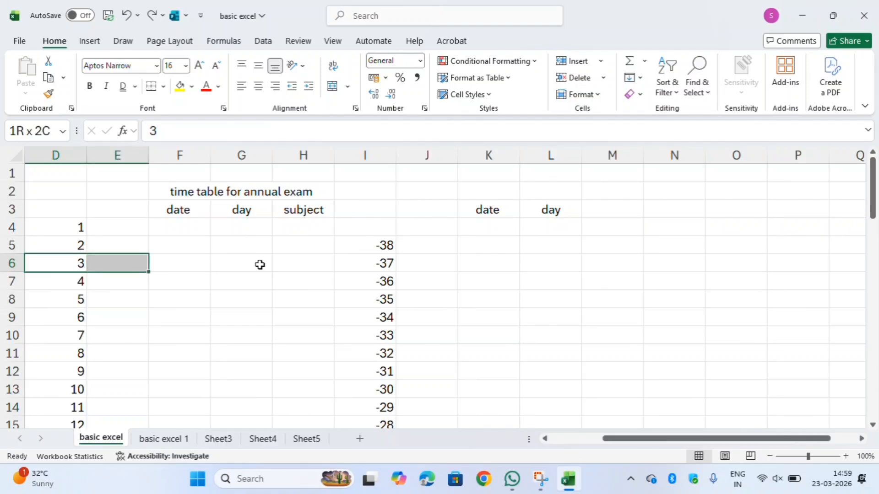
{"action": "key", "text": "shift+Right"}
{"action": "key", "text": "shift+Right"}
{"action": "key", "text": "shift+Right"}
{"action": "key", "text": "shift+Right"}
{"action": "key", "text": "shift+Right"}
{"action": "key", "text": "shift+Right"}
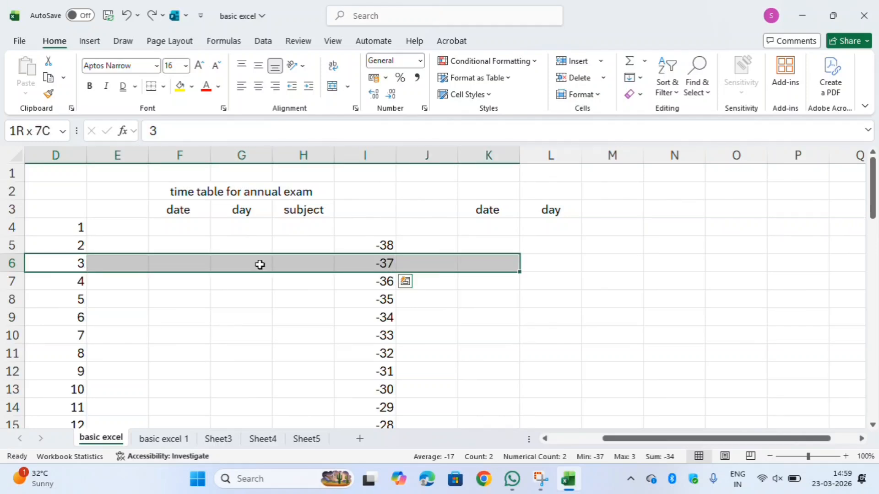
{"action": "key", "text": "shift+Down"}
{"action": "key", "text": "shift+Down"}
{"action": "key", "text": "shift+Down"}
{"action": "key", "text": "shift+Down"}
{"action": "key", "text": "shift+Down"}
{"action": "key", "text": "shift+Down"}
Step: Pull the selection upward past row 6 to row 1 so it covers D1:K6
{"action": "key", "text": "shift+Up"}
{"action": "key", "text": "shift+Up"}
{"action": "key", "text": "shift+Up"}
{"action": "key", "text": "shift+Up"}
{"action": "key", "text": "shift+Up"}
{"action": "key", "text": "shift+Up"}
{"action": "key", "text": "shift+Up"}
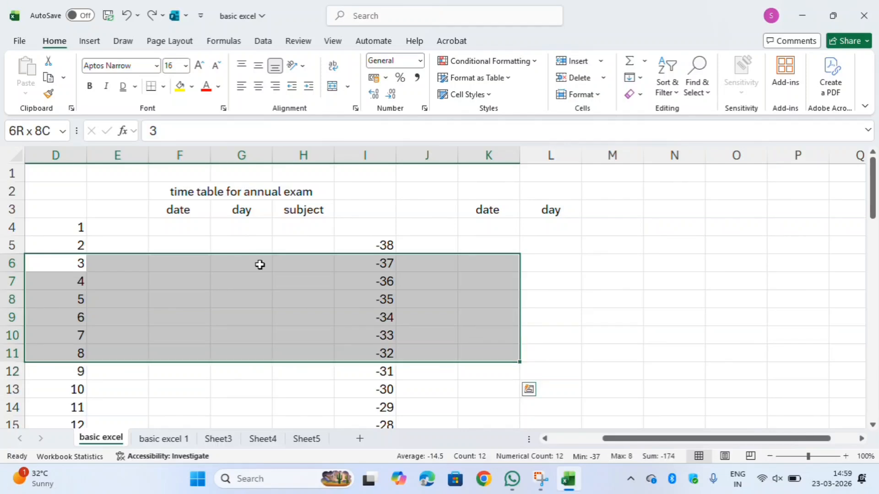
{"action": "key", "text": "shift+Up"}
{"action": "key", "text": "shift+Up"}
{"action": "key", "text": "shift+Up"}
{"action": "key", "text": "shift+Up"}
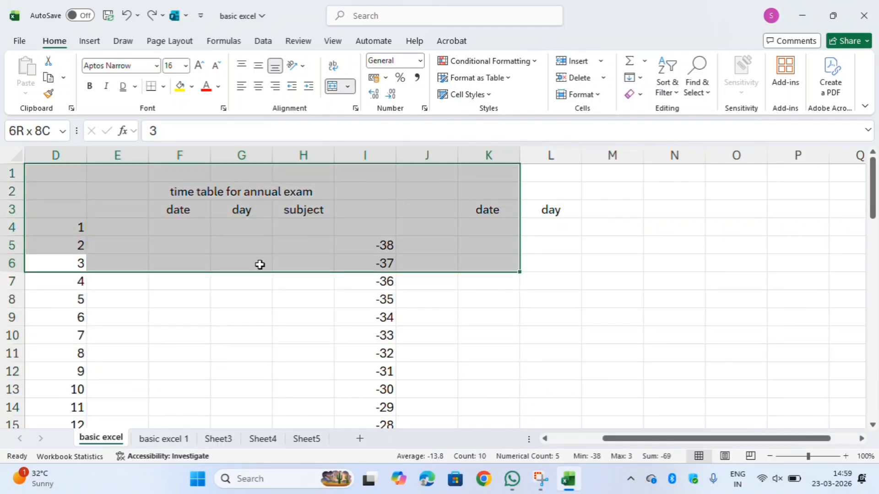
Step: Reduce the selection to row 6 and extend it from D6 back to column A, covering A6:D6
{"action": "key", "text": "shift+Down"}
{"action": "key", "text": "shift+Down"}
{"action": "key", "text": "shift+Down"}
{"action": "key", "text": "shift+Down"}
{"action": "key", "text": "shift+Down"}
{"action": "key", "text": "shift+Left"}
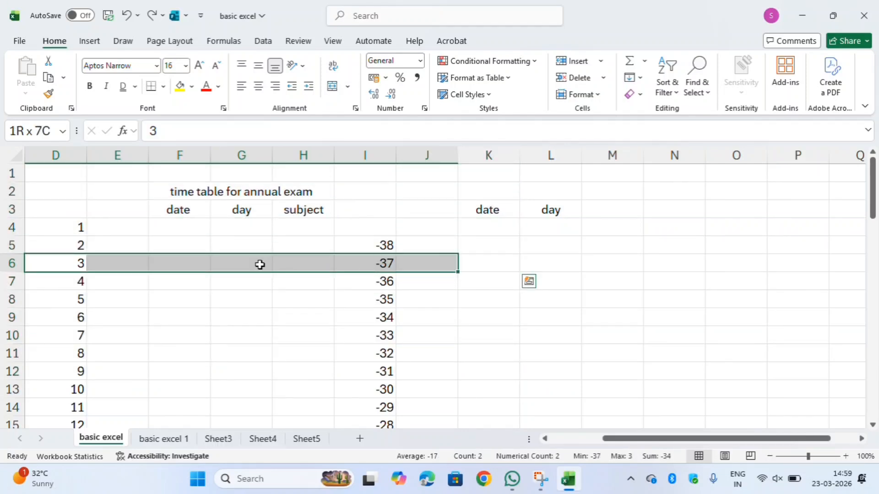
{"action": "key", "text": "shift+Left"}
{"action": "key", "text": "shift+Left"}
{"action": "key", "text": "shift+Left"}
{"action": "key", "text": "shift+Left"}
{"action": "key", "text": "shift+Left"}
{"action": "key", "text": "shift+Left"}
{"action": "key", "text": "shift+Left"}
{"action": "key", "text": "shift+Left"}
{"action": "key", "text": "shift+Left"}
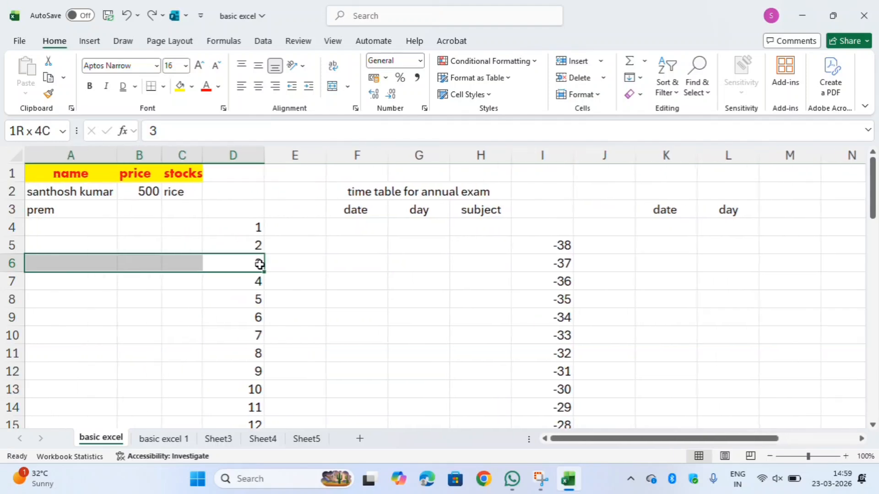
Step: Reverse the row 6 selection so it runs from D6 to J6
{"action": "key", "text": "shift+Right"}
{"action": "key", "text": "shift+Right"}
{"action": "key", "text": "shift+Right"}
{"action": "key", "text": "shift+Right"}
{"action": "key", "text": "shift+Right"}
{"action": "key", "text": "shift+Right"}
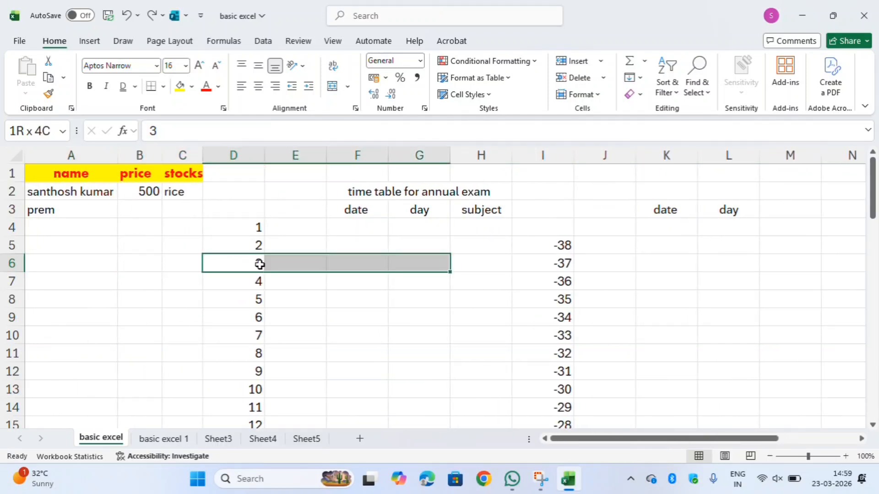
{"action": "key", "text": "shift+Right"}
{"action": "key", "text": "shift+Right"}
{"action": "key", "text": "shift+Right"}
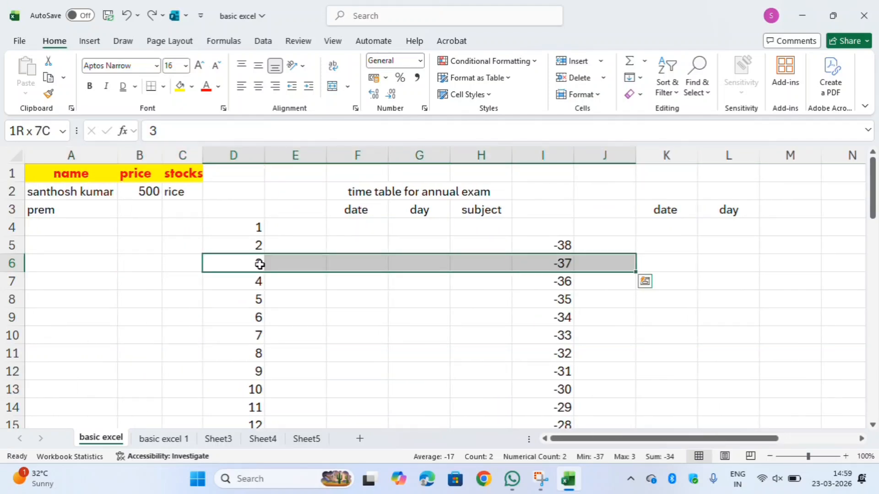
Step: Select the date, day and subject headers in F3:H3 of the exam time table
{"action": "left_click", "coordinate": [355, 223]}
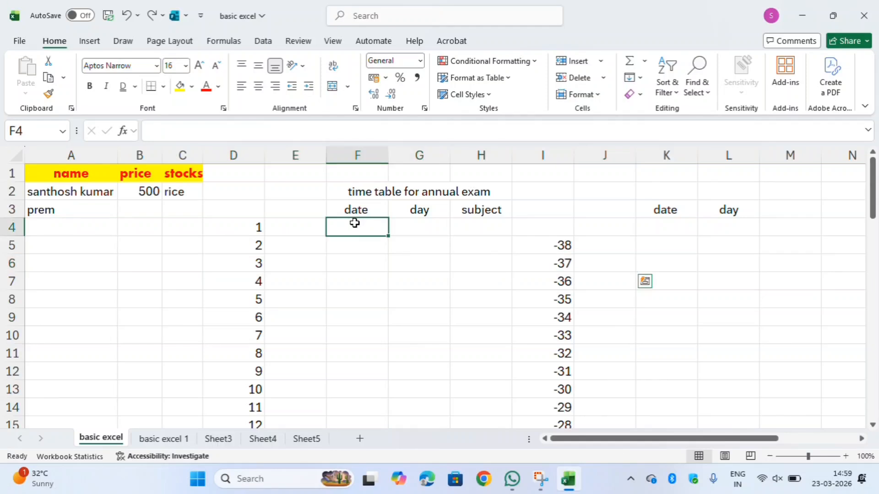
{"action": "left_click", "coordinate": [357, 205]}
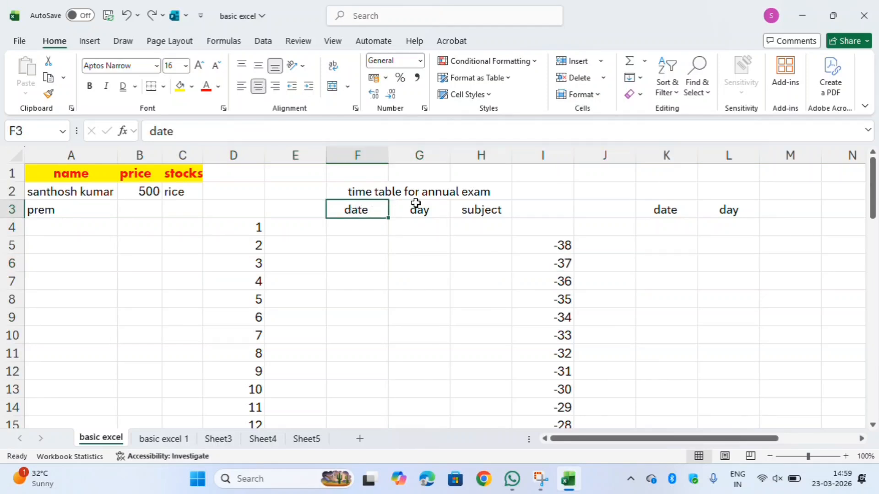
{"action": "mouse_move", "coordinate": [361, 206]}
{"action": "left_mouse_down"}
{"action": "mouse_move", "coordinate": [582, 205]}
{"action": "mouse_move", "coordinate": [713, 215]}
{"action": "mouse_move", "coordinate": [416, 180]}
{"action": "mouse_move", "coordinate": [342, 236]}
{"action": "mouse_move", "coordinate": [349, 210]}
{"action": "left_mouse_up"}
{"action": "key", "text": "shift+Right"}
{"action": "key", "text": "shift+Right"}
{"action": "key", "text": "shift+Right"}
{"action": "key", "text": "shift+Left"}
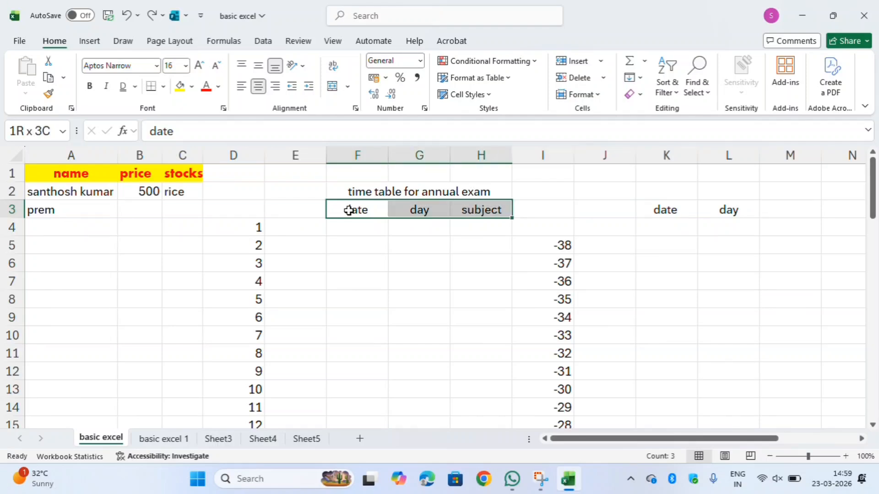
Step: Widen the row 3 header selection to column J, then reduce it to the single cell F3
{"action": "key", "text": "shift+Right"}
{"action": "key", "text": "shift+Right"}
{"action": "key", "text": "shift+Right"}
{"action": "key", "text": "shift+Left"}
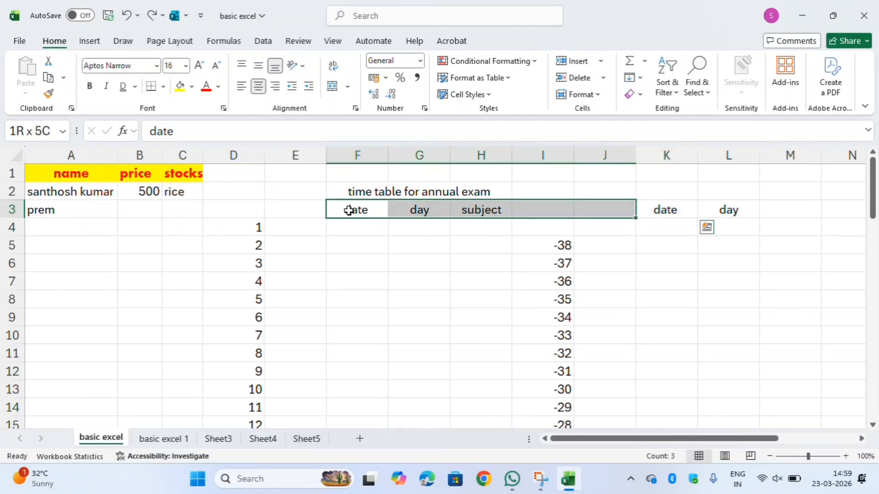
{"action": "key", "text": "shift+Left"}
{"action": "key", "text": "shift+Left"}
{"action": "key", "text": "shift+Left"}
{"action": "key", "text": "shift+Left"}
{"action": "key", "text": "Right"}
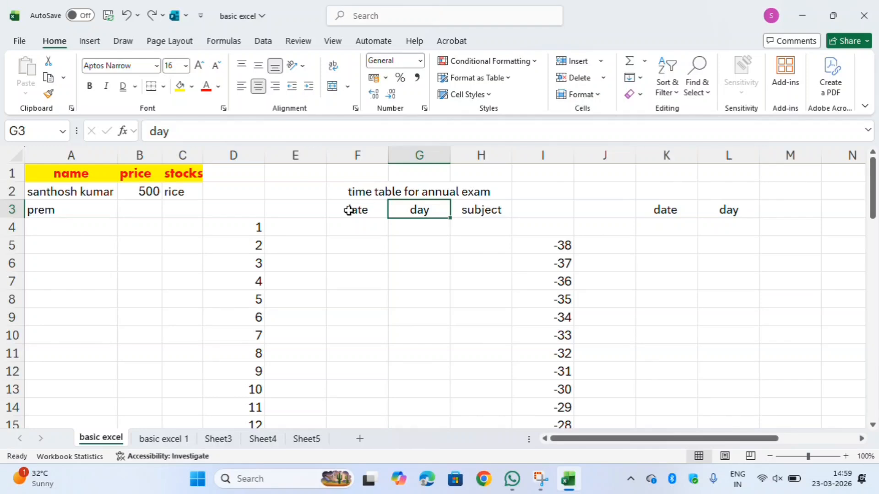
{"action": "key", "text": "Left"}
Step: Extend the selection from F3 to N3, then collapse it back to the single date cell F3
{"action": "key", "text": "shift+Right"}
{"action": "key", "text": "shift+Right"}
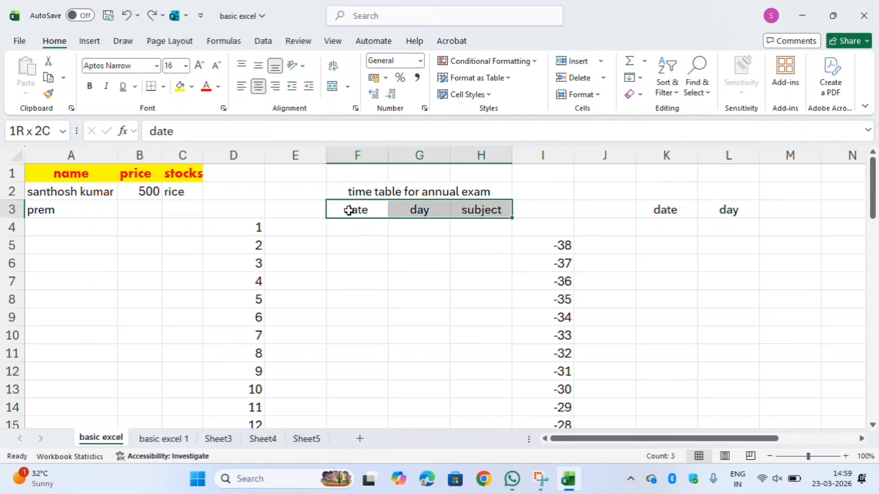
{"action": "key", "text": "shift+Right"}
{"action": "key", "text": "shift+Right"}
{"action": "key", "text": "shift+Right"}
{"action": "key", "text": "shift+Right"}
{"action": "key", "text": "shift+Right"}
{"action": "key", "text": "shift+Right"}
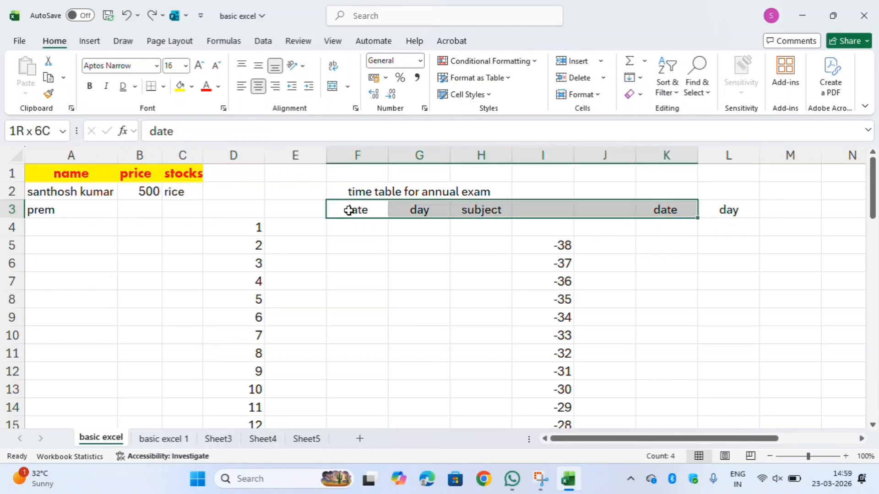
{"action": "key", "text": "shift+Right"}
{"action": "key", "text": "shift+Right"}
{"action": "key", "text": "shift+Left"}
{"action": "key", "text": "shift+Left"}
{"action": "key", "text": "shift+Left"}
{"action": "key", "text": "shift+Left"}
{"action": "key", "text": "shift+Left"}
{"action": "key", "text": "shift+Left"}
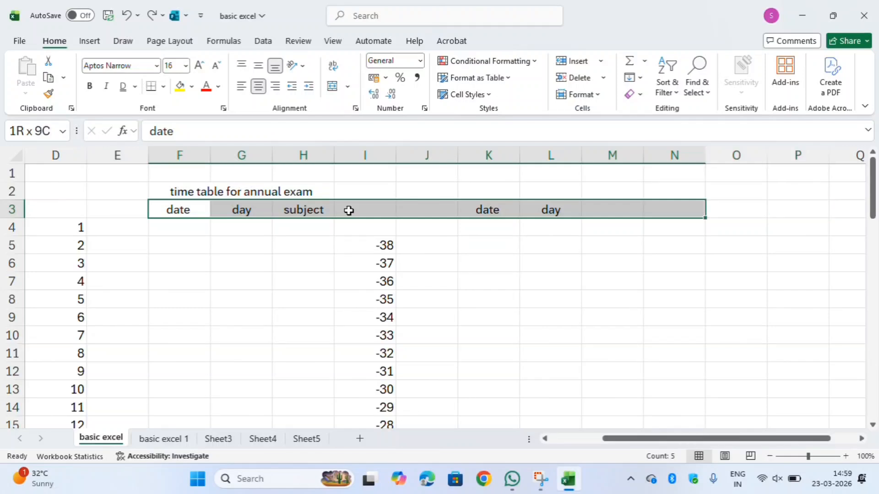
{"action": "key", "text": "shift+Left"}
{"action": "key", "text": "shift+Left"}
{"action": "key", "text": "shift+Left"}
{"action": "key", "text": "shift+Left"}
{"action": "key", "text": "shift+Left"}
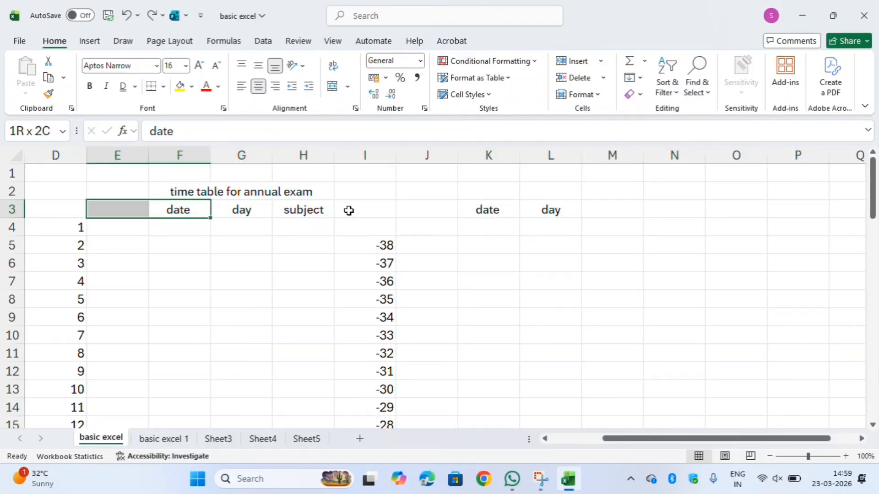
{"action": "key", "text": "Right"}
{"action": "key", "text": "Left"}
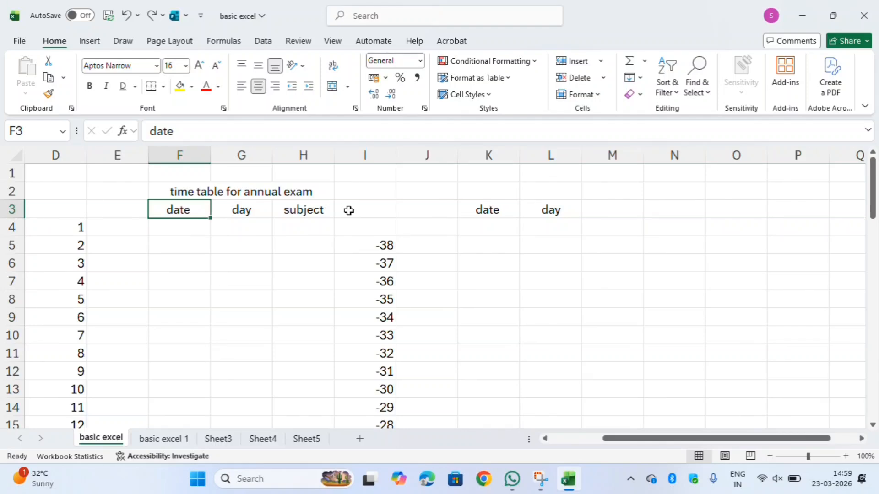
Step: Copy the row 3 range F3:L3 and paste it starting at cell M8
{"action": "key", "text": "shift+Right"}
{"action": "key", "text": "shift+Right"}
{"action": "key", "text": "shift+Right"}
{"action": "key", "text": "shift+Right"}
{"action": "key", "text": "shift+Right"}
{"action": "key", "text": "shift+Right"}
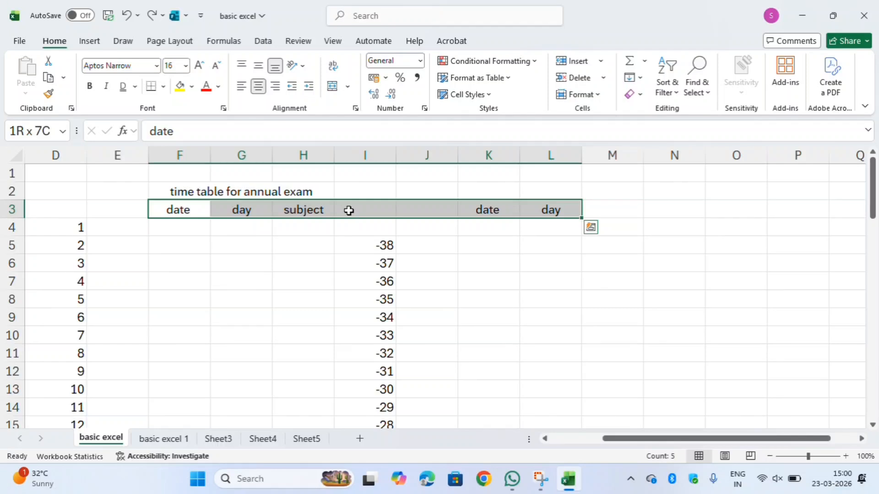
{"action": "key", "text": "ctrl+c"}
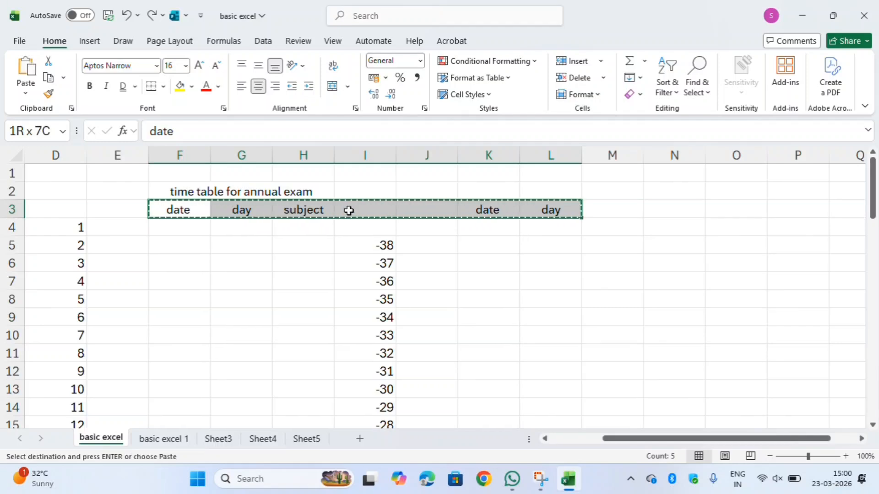
{"action": "left_click", "coordinate": [586, 295]}
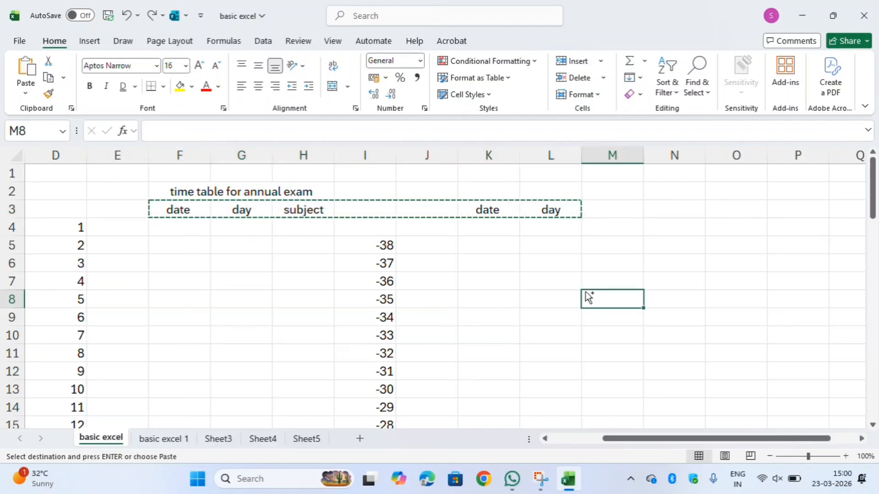
{"action": "key", "text": "ctrl+v"}
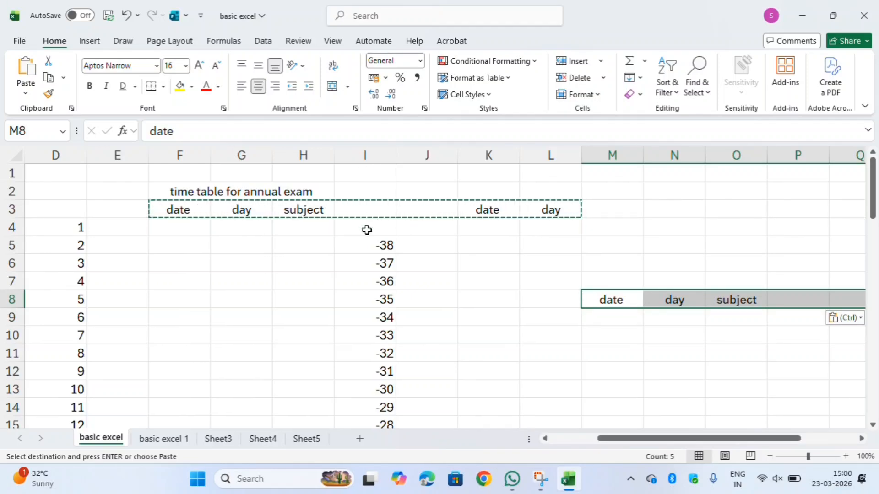
Step: Copy the date, day and subject headers in F3:H3 to the basic excel 1 sheet, starting at B1
{"action": "left_click", "coordinate": [371, 210]}
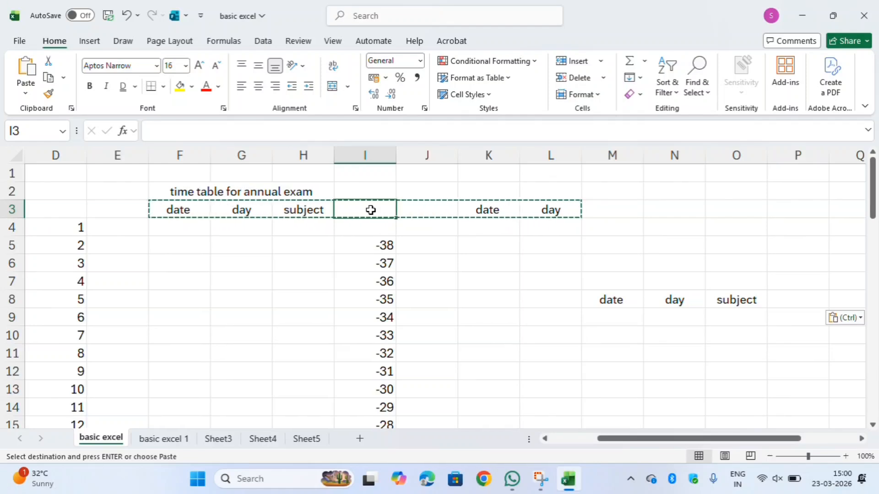
{"action": "left_click", "coordinate": [183, 212]}
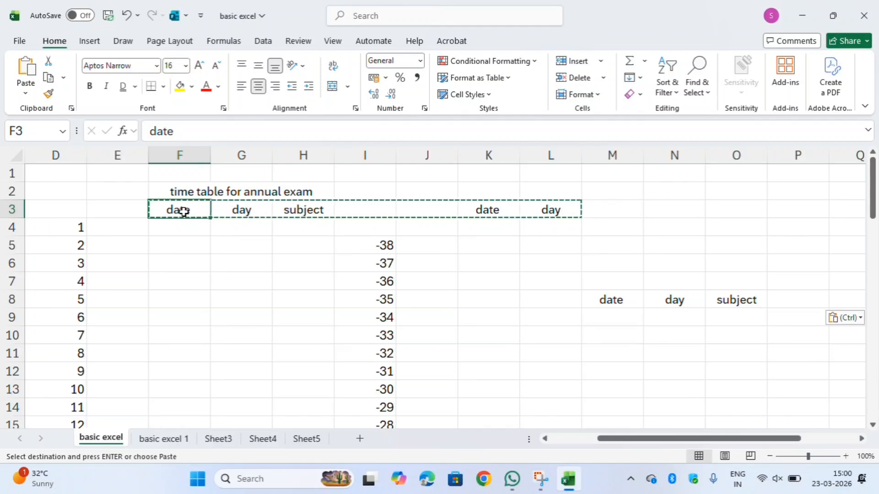
{"action": "key", "text": "shift+Right"}
{"action": "key", "text": "shift+Right"}
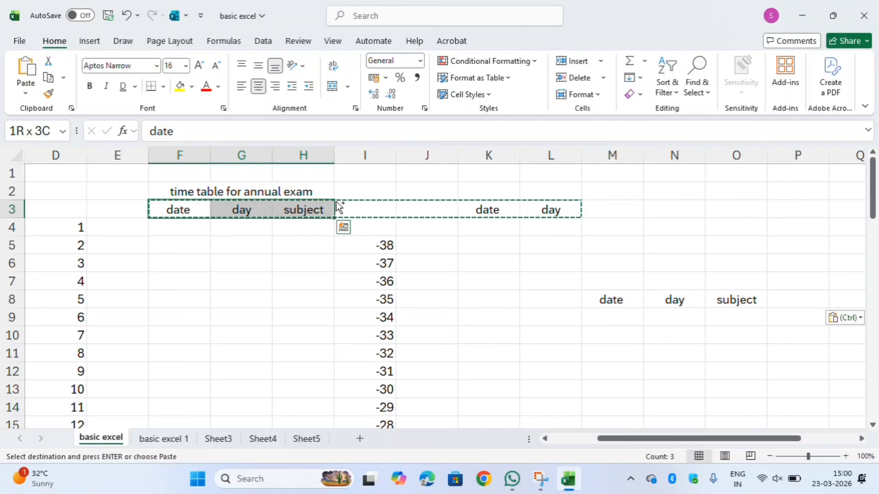
{"action": "key", "text": "ctrl+c"}
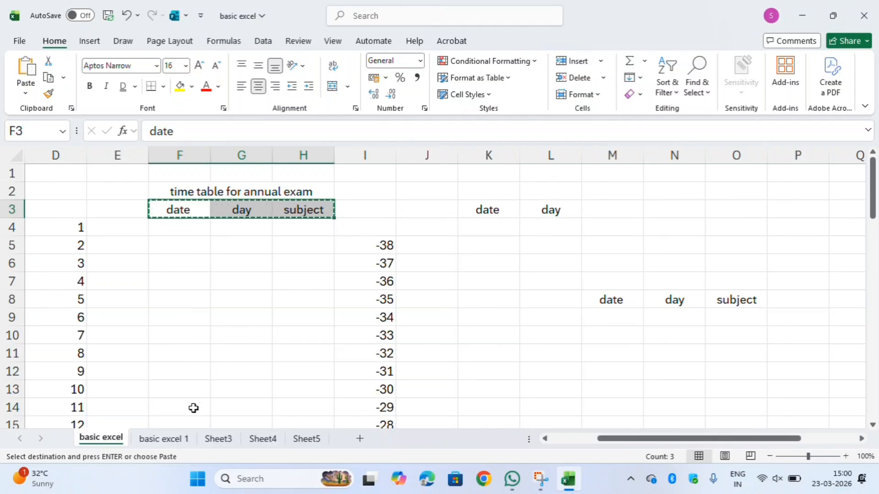
{"action": "left_click", "coordinate": [163, 439]}
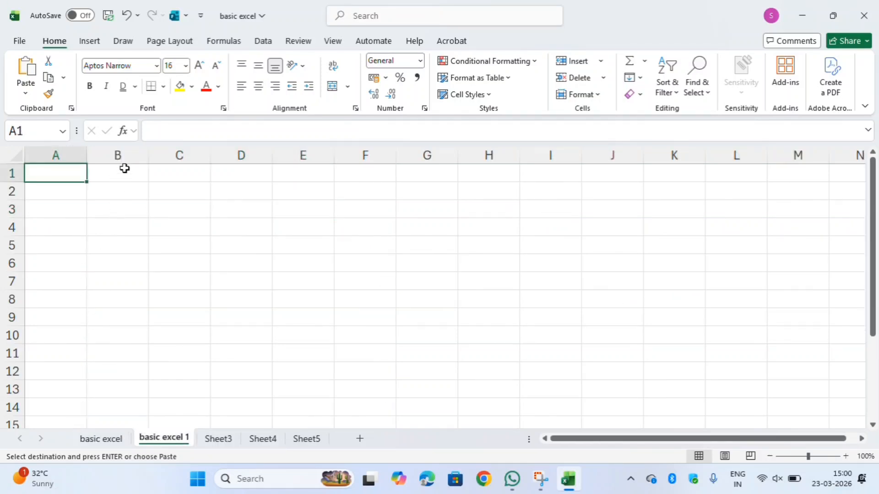
{"action": "left_click", "coordinate": [110, 174]}
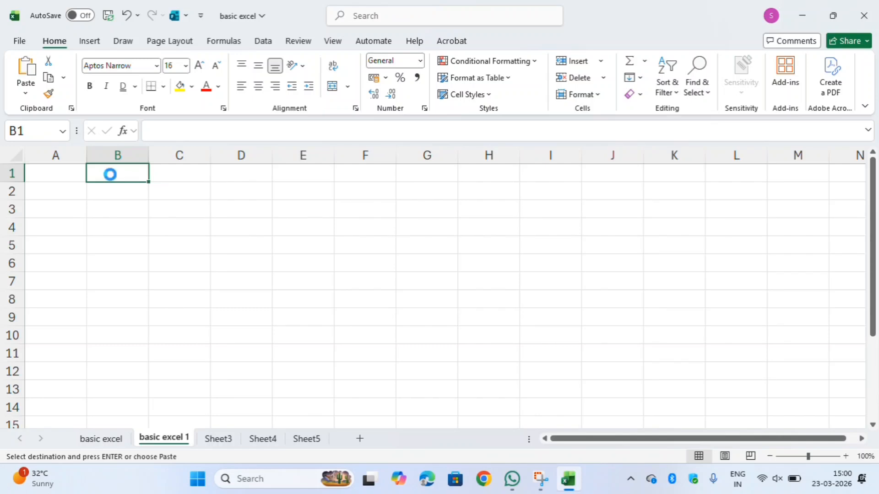
{"action": "left_click", "coordinate": [120, 205]}
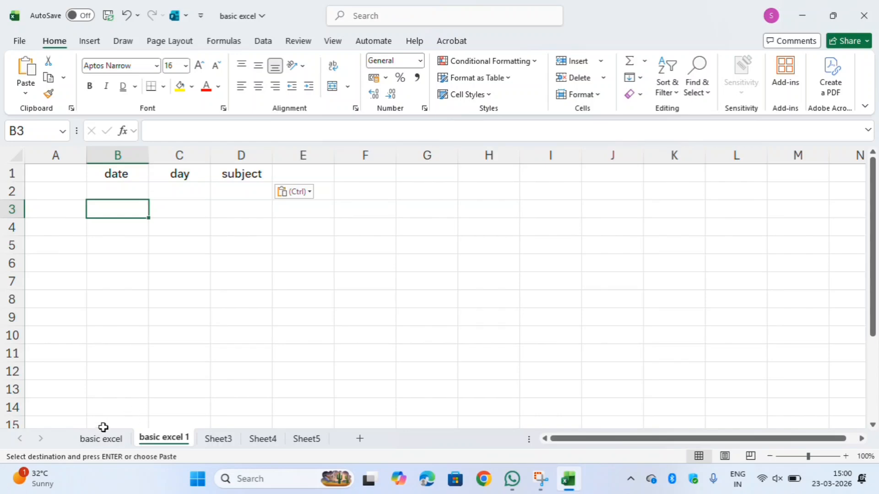
Step: Compare the basic excel and basic excel 1 sheets, then return to basic excel and select cell G9
{"action": "left_click", "coordinate": [106, 441]}
{"action": "left_click", "coordinate": [160, 440]}
{"action": "left_click", "coordinate": [114, 442]}
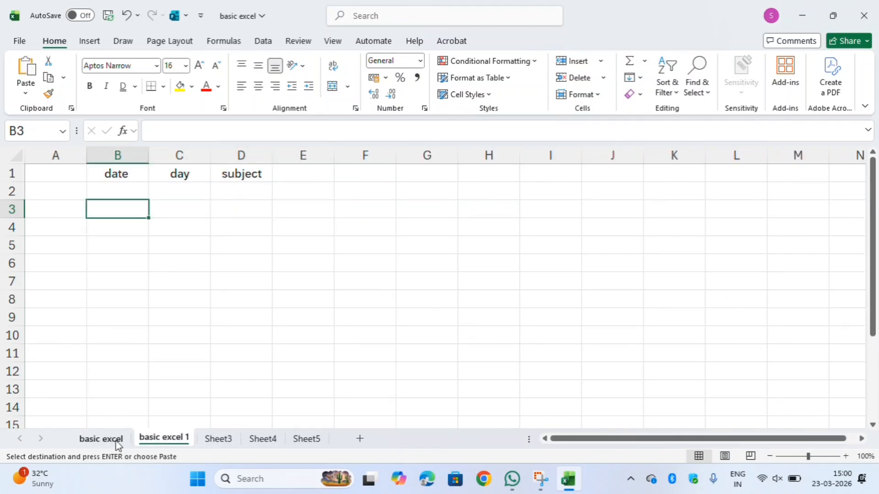
{"action": "left_click", "coordinate": [212, 309]}
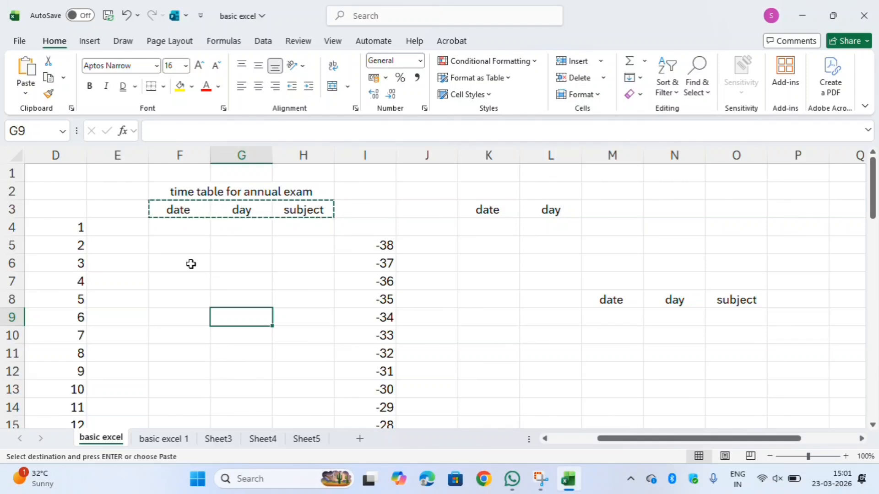
Step: Extend the selection from G9 across row 9 to L9
{"action": "key", "text": "shift+Right"}
{"action": "key", "text": "shift+Right"}
{"action": "key", "text": "shift+Right"}
{"action": "key", "text": "shift+Right"}
{"action": "key", "text": "shift+Right"}
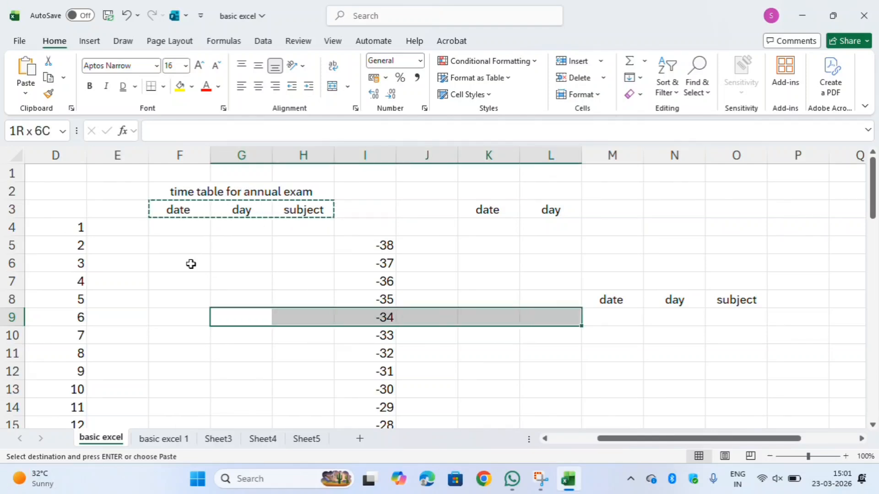
Step: Narrow the selection to column K, then grow and shrink it row by row, ending on G9:K10
{"action": "key", "text": "shift+Left"}
{"action": "key", "text": "shift+Down"}
{"action": "key", "text": "shift+Down"}
{"action": "key", "text": "shift+Down"}
{"action": "key", "text": "shift+Up"}
{"action": "key", "text": "shift+Up"}
{"action": "key", "text": "shift+Up"}
{"action": "key", "text": "shift+Up"}
{"action": "key", "text": "shift+Up"}
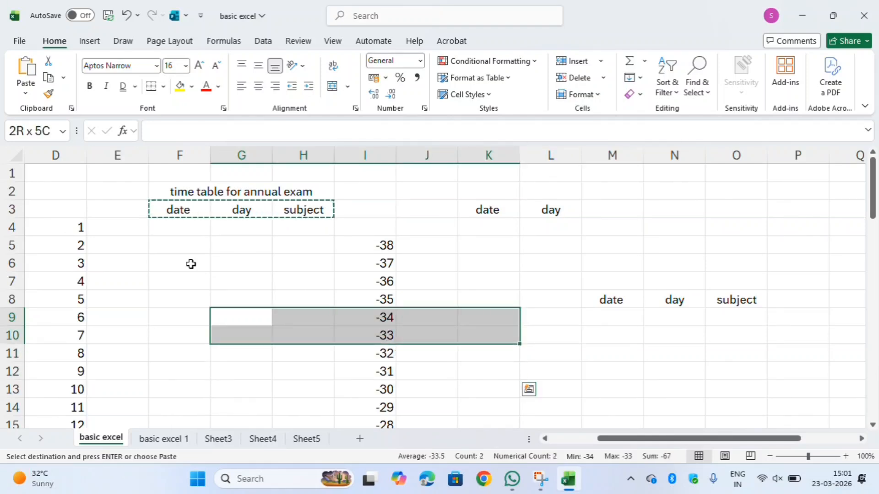
{"action": "key", "text": "shift+Up"}
{"action": "key", "text": "shift+Down"}
{"action": "key", "text": "shift+Down"}
{"action": "key", "text": "shift+Down"}
{"action": "key", "text": "shift+Down"}
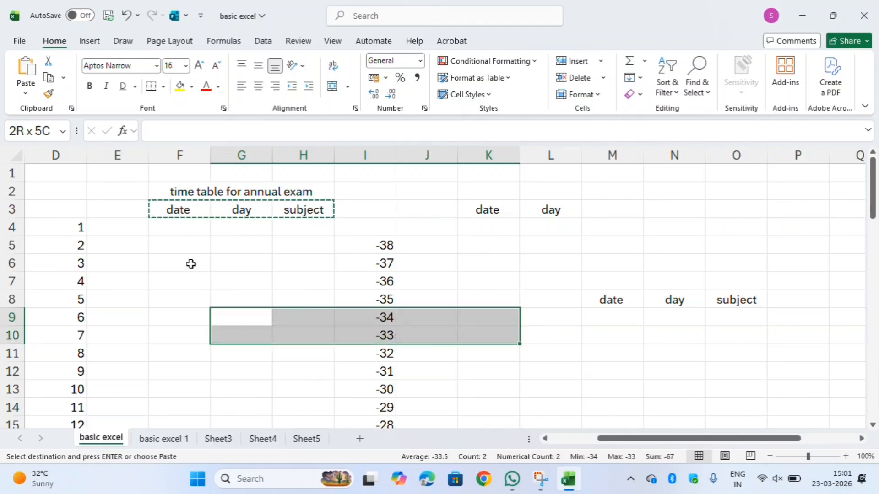
Step: Extend the selection to column N and shift it to rows 8 and 9, then cancel the pending copy
{"action": "key", "text": "shift+Right"}
{"action": "key", "text": "shift+Right"}
{"action": "key", "text": "shift+Right"}
{"action": "key", "text": "shift+Up"}
{"action": "key", "text": "shift+Up"}
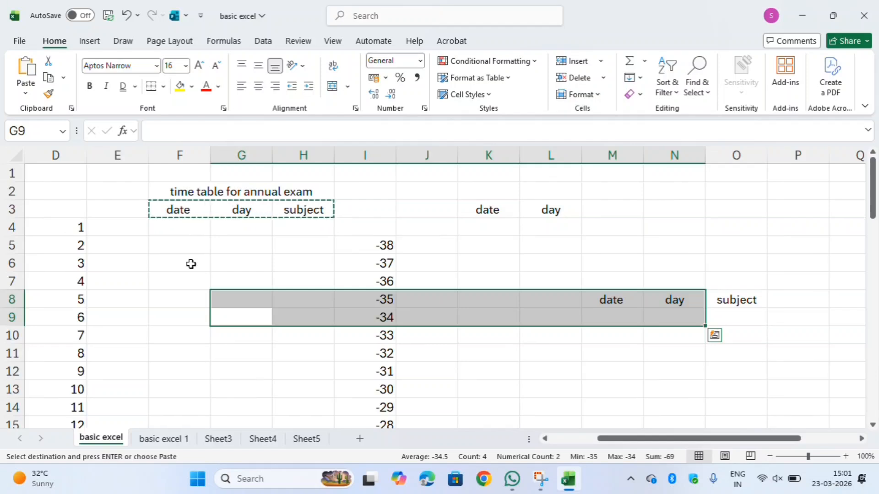
{"action": "key", "text": "Escape"}
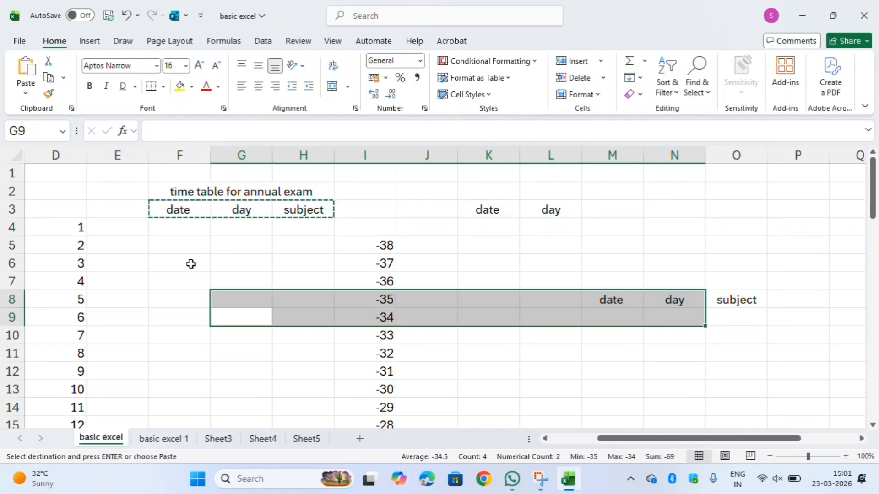
{"action": "left_click", "coordinate": [286, 244]}
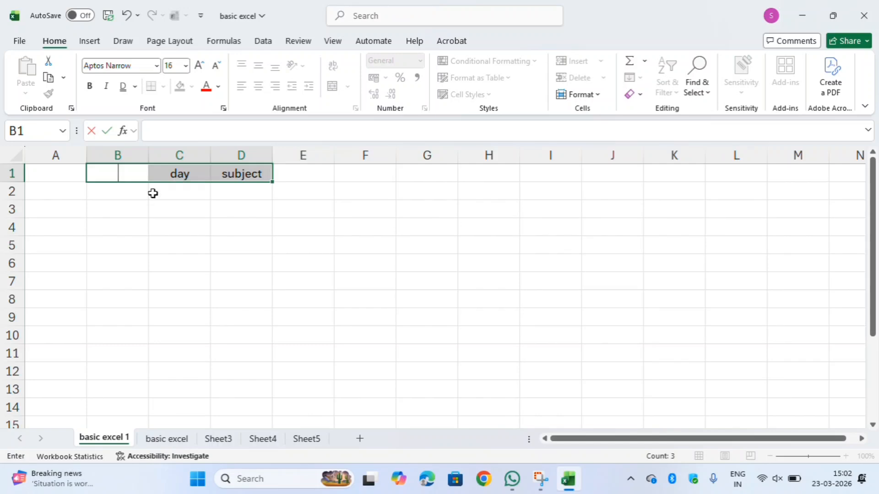
Step: On the basic excel 1 sheet, select the header range B1:D1 and clear only its active cell B1
{"action": "left_click", "coordinate": [137, 194]}
{"action": "left_click_drag", "start_coordinate": [137, 194], "coordinate": [243, 178]}
{"action": "left_click", "coordinate": [136, 177]}
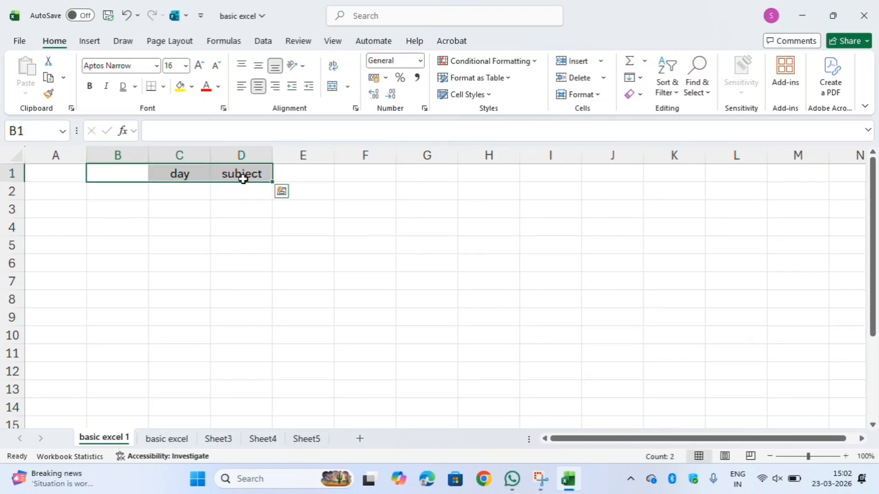
{"action": "key", "text": "BackSpace"}
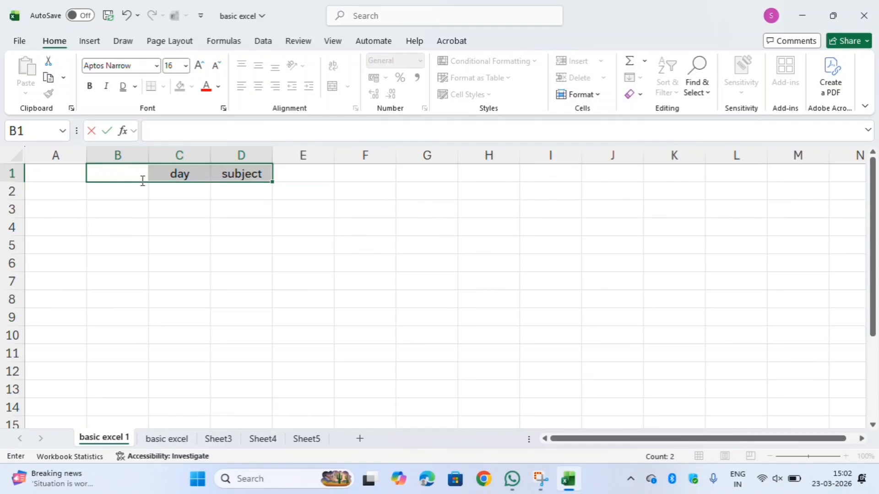
{"action": "left_click", "coordinate": [129, 174]}
{"action": "left_click_drag", "start_coordinate": [112, 208], "coordinate": [116, 177]}
{"action": "left_click", "coordinate": [117, 177]}
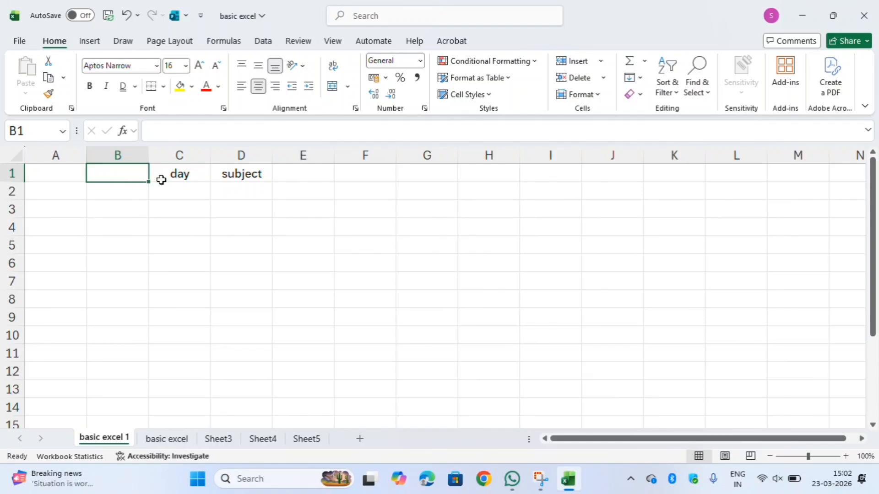
{"action": "left_click_drag", "start_coordinate": [144, 168], "coordinate": [227, 177]}
{"action": "key", "text": "BackSpace"}
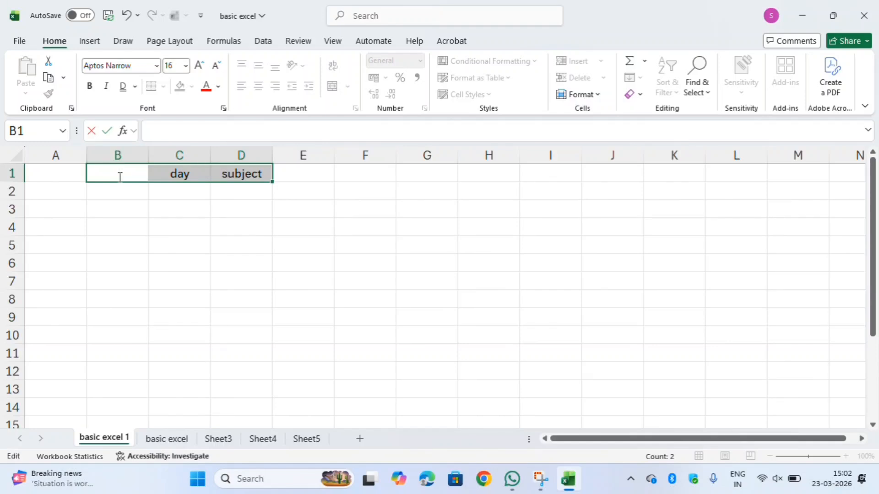
Step: Select C1:D1 and clear only the day header in its active cell C1
{"action": "left_click", "coordinate": [172, 179]}
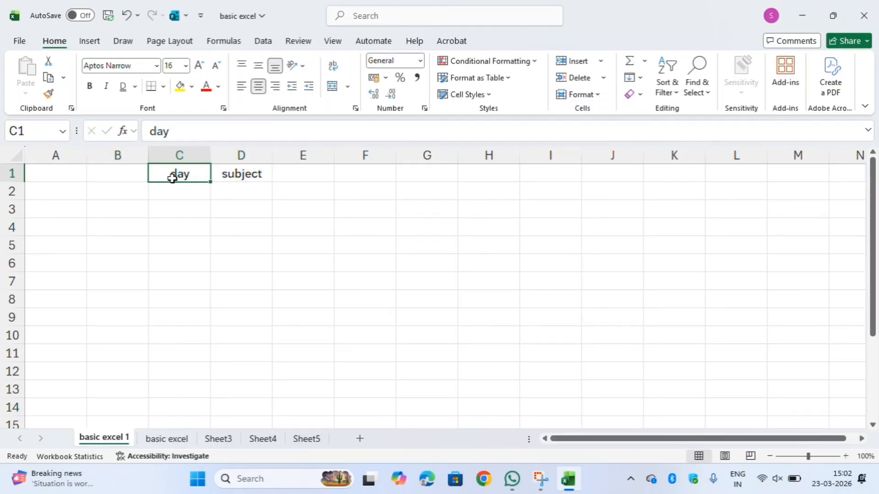
{"action": "left_click_drag", "start_coordinate": [173, 178], "coordinate": [248, 185]}
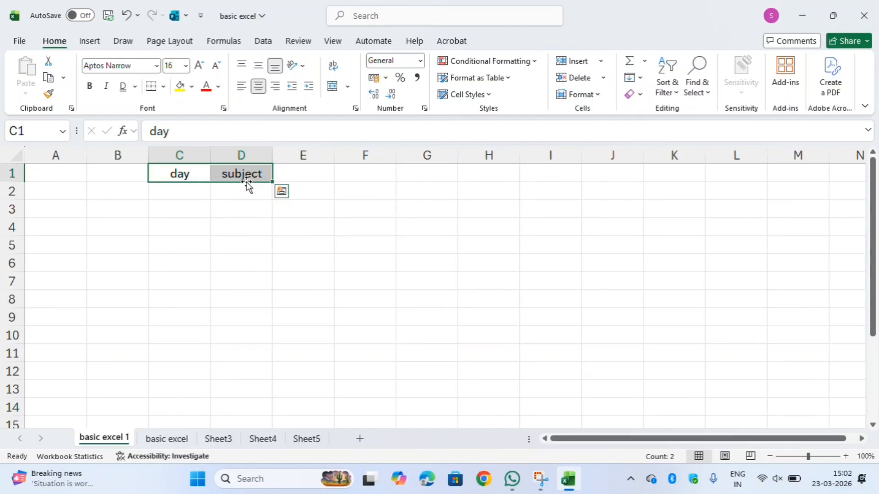
{"action": "key", "text": "BackSpace"}
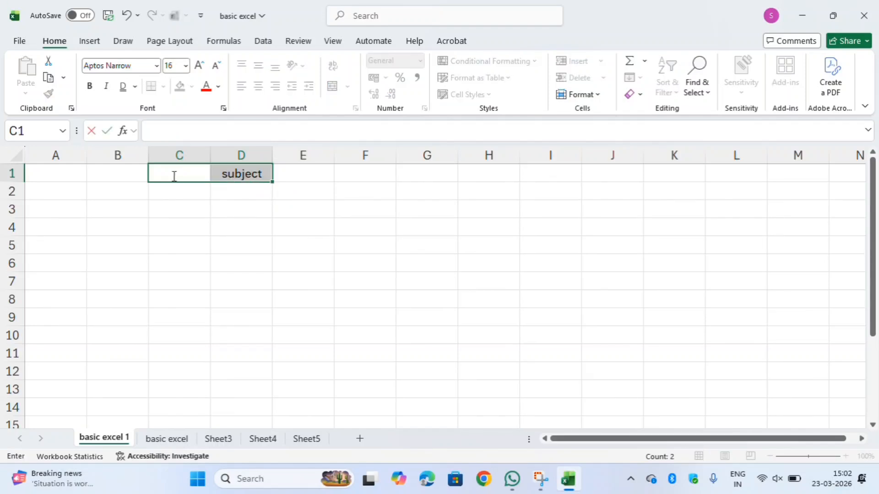
Step: Delete the contents of the whole range B1:D1, then select cell C3
{"action": "left_click_drag", "start_coordinate": [192, 188], "coordinate": [121, 169]}
{"action": "left_click", "coordinate": [122, 170]}
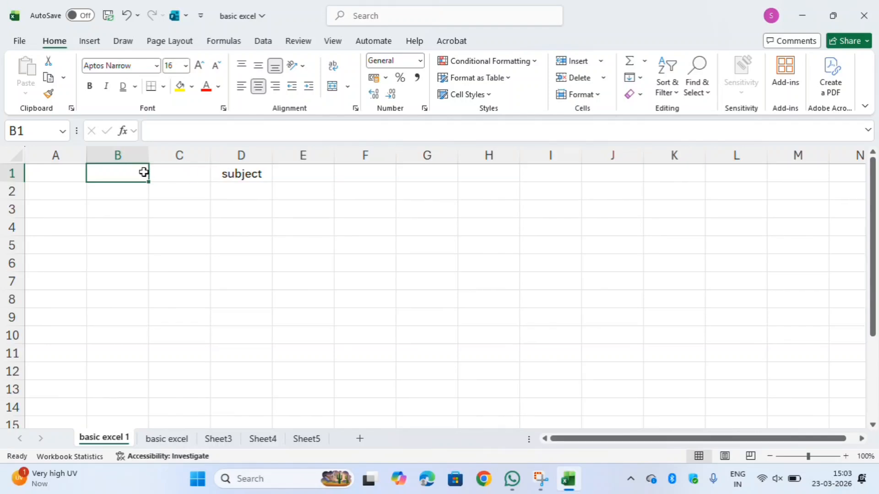
{"action": "left_click_drag", "start_coordinate": [144, 172], "coordinate": [255, 172]}
{"action": "key", "text": "Delete"}
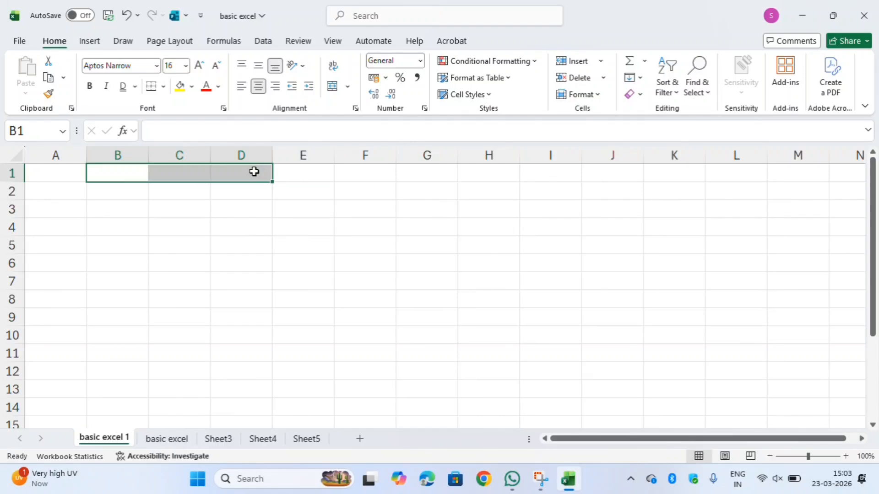
{"action": "left_click", "coordinate": [171, 204]}
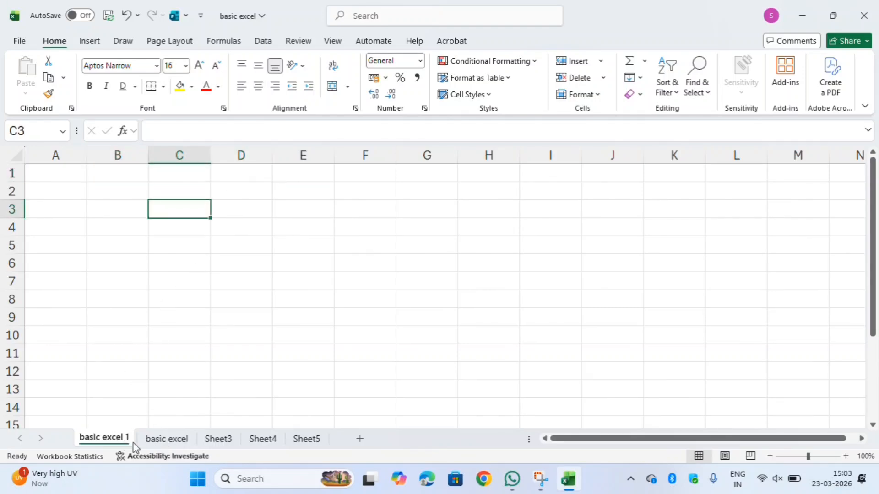
Step: On the basic excel sheet, delete everything from A1 to the last used cell, then undo the deletion
{"action": "left_click", "coordinate": [161, 442]}
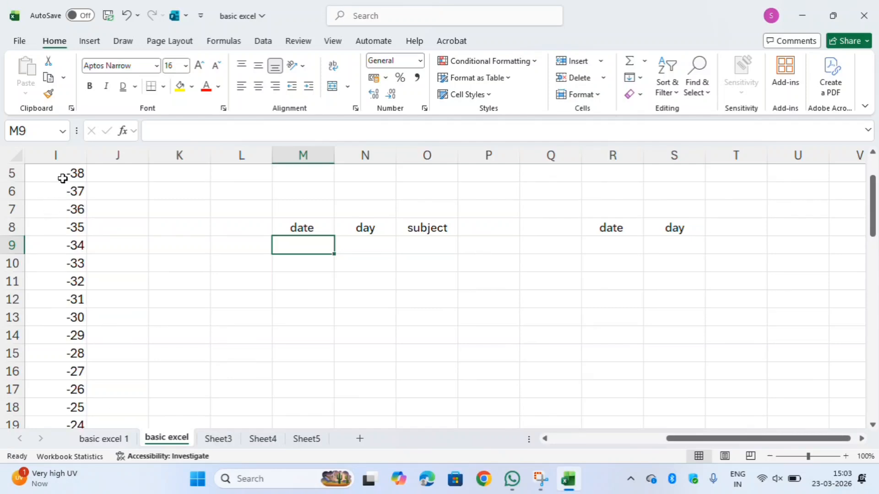
{"action": "key", "text": "Left"}
{"action": "key", "text": "Left"}
{"action": "key", "text": "ctrl+Home"}
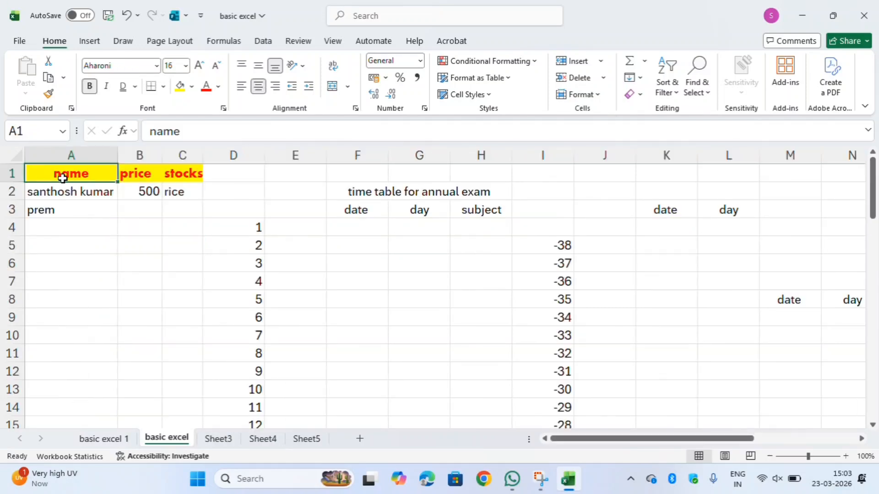
{"action": "key", "text": "ctrl+shift+End"}
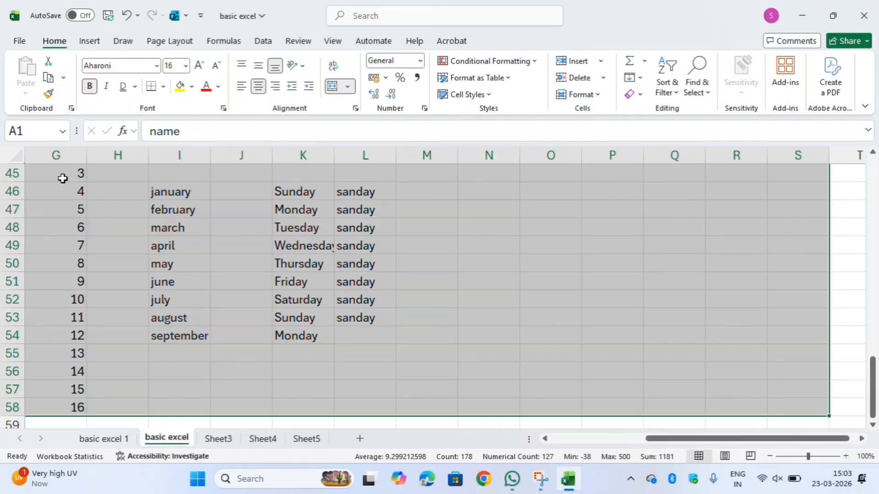
{"action": "key", "text": "Delete"}
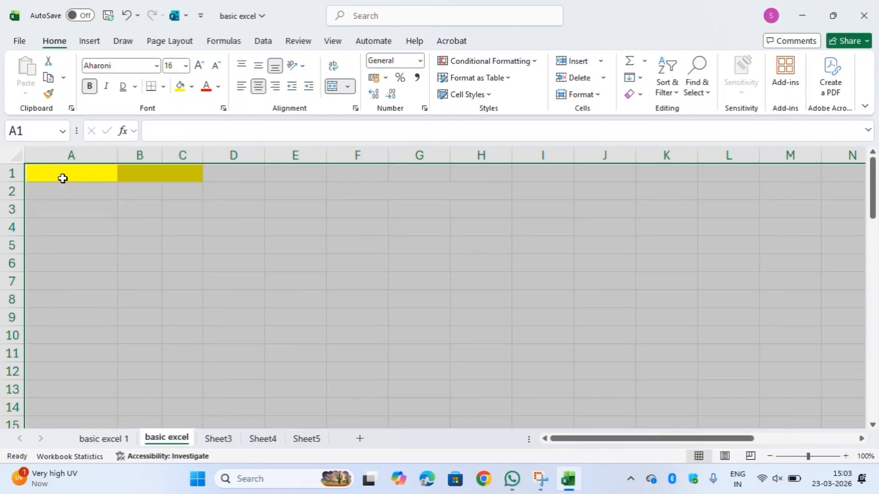
{"action": "key", "text": "ctrl+z"}
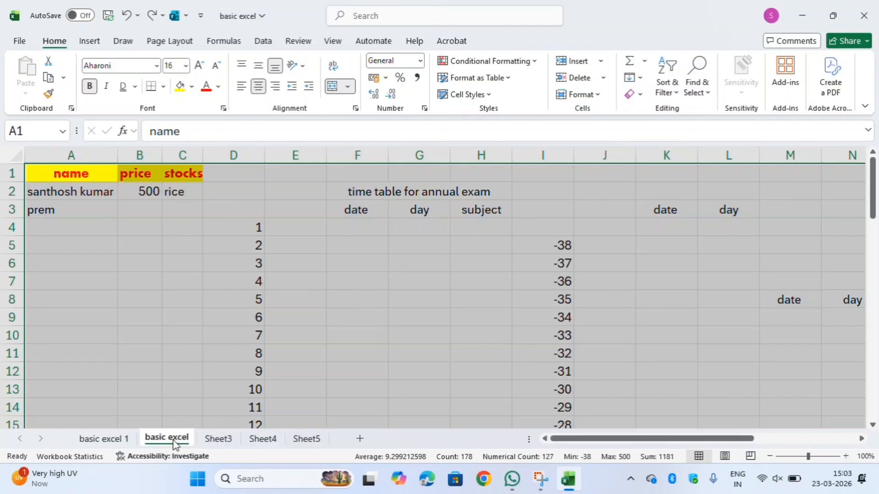
Step: Move the basic excel 1 sheet to the end of the sheet order, then move Sheet5 after it
{"action": "left_click", "coordinate": [111, 441]}
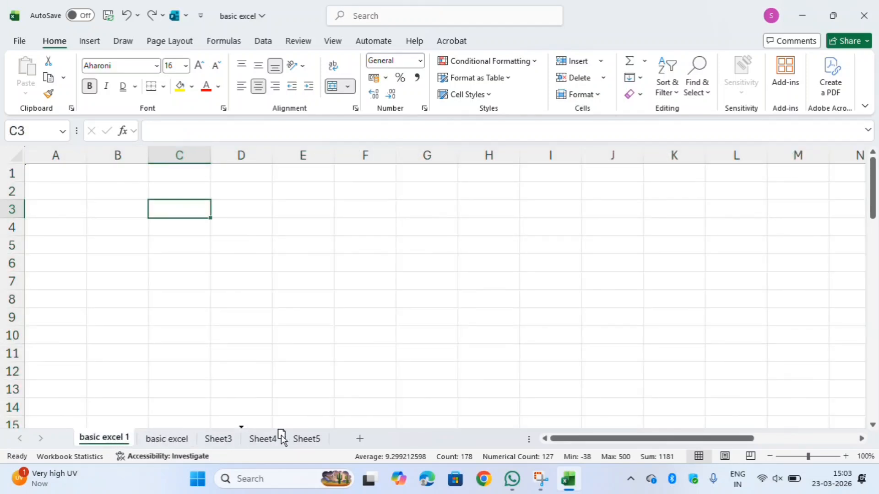
{"action": "left_click_drag", "start_coordinate": [282, 439], "coordinate": [328, 444]}
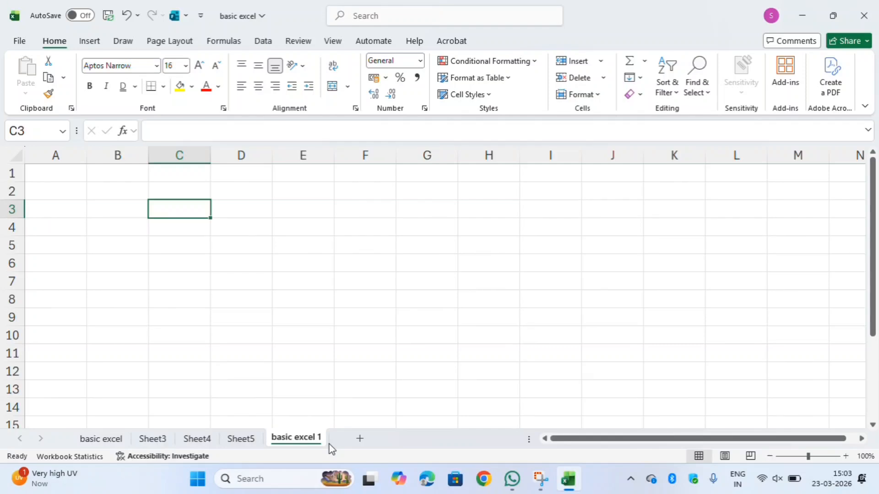
{"action": "left_click_drag", "start_coordinate": [243, 442], "coordinate": [342, 448]}
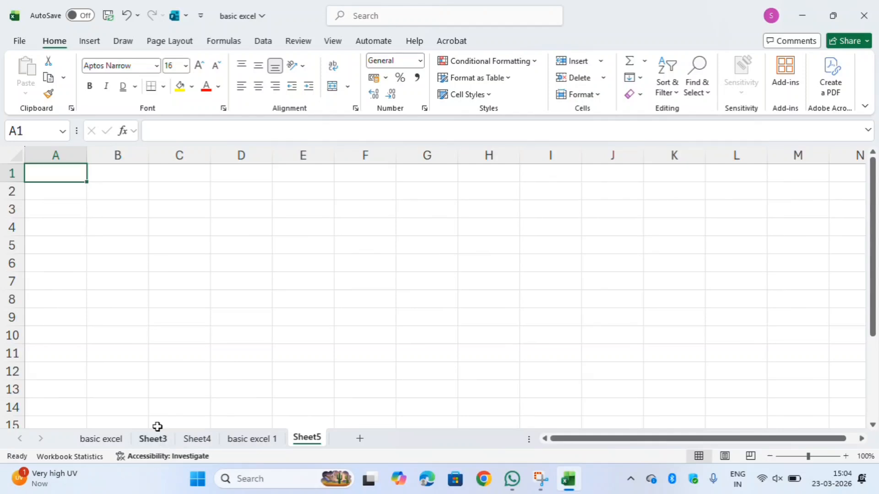
Step: On the basic excel sheet, move the name header from A1 to B5, then move it back to A1
{"action": "left_click", "coordinate": [107, 437]}
{"action": "left_click_drag", "start_coordinate": [177, 295], "coordinate": [100, 223]}
{"action": "left_click_drag", "start_coordinate": [100, 223], "coordinate": [82, 179]}
{"action": "left_click", "coordinate": [83, 179]}
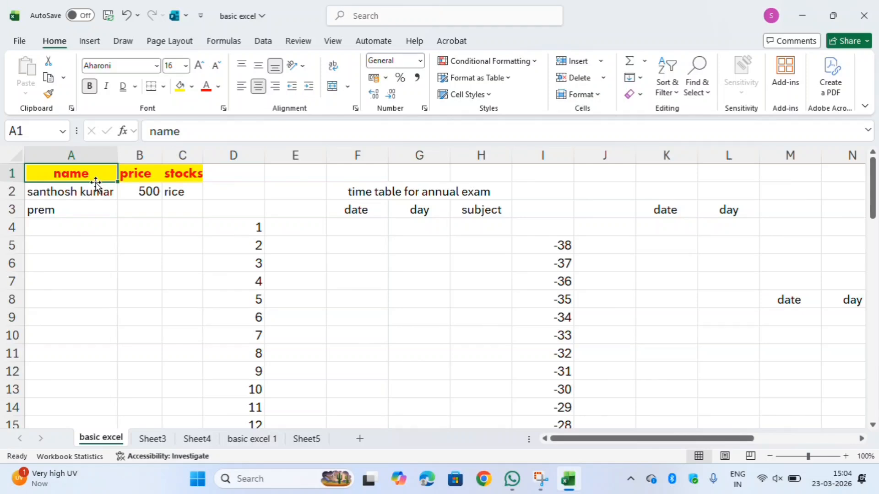
{"action": "left_click_drag", "start_coordinate": [96, 181], "coordinate": [135, 250]}
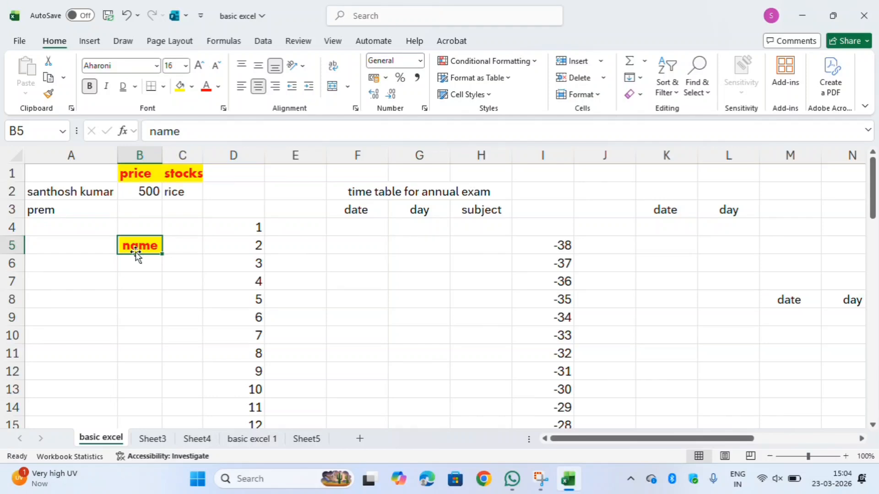
{"action": "left_click_drag", "start_coordinate": [135, 250], "coordinate": [89, 176]}
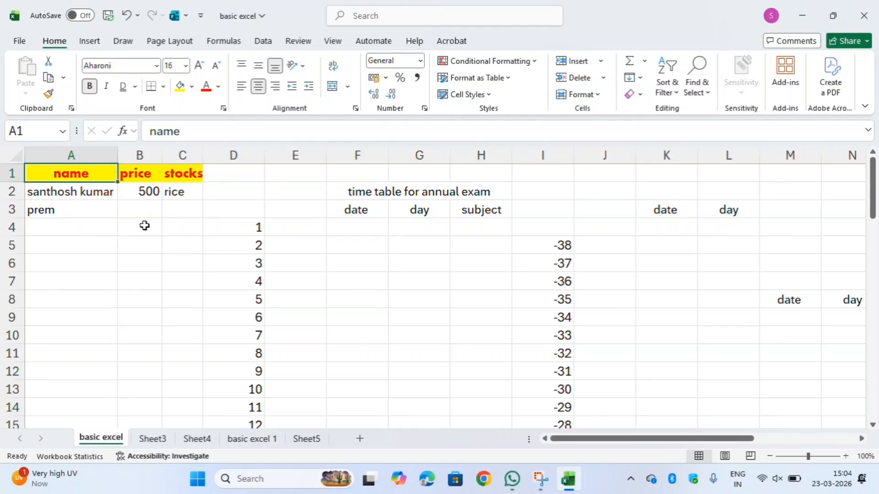
Step: Move the price value 500 from B2 to E2
{"action": "left_click", "coordinate": [147, 194]}
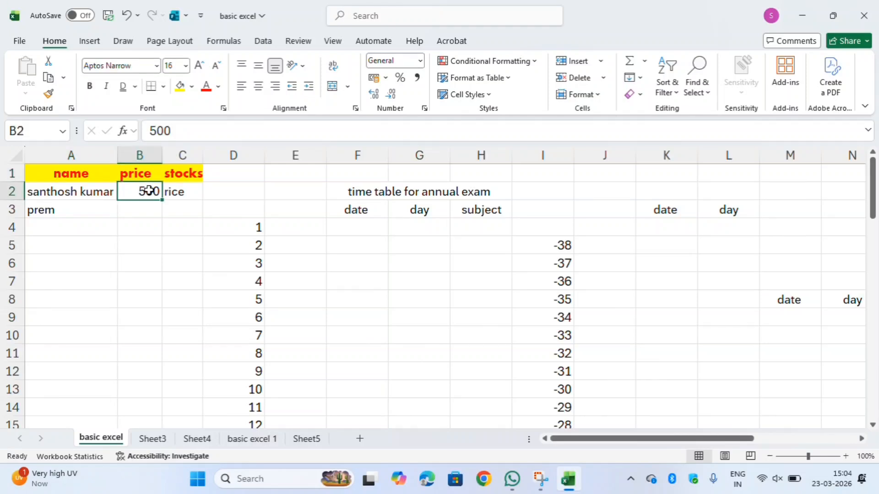
{"action": "left_click_drag", "start_coordinate": [145, 201], "coordinate": [300, 188]}
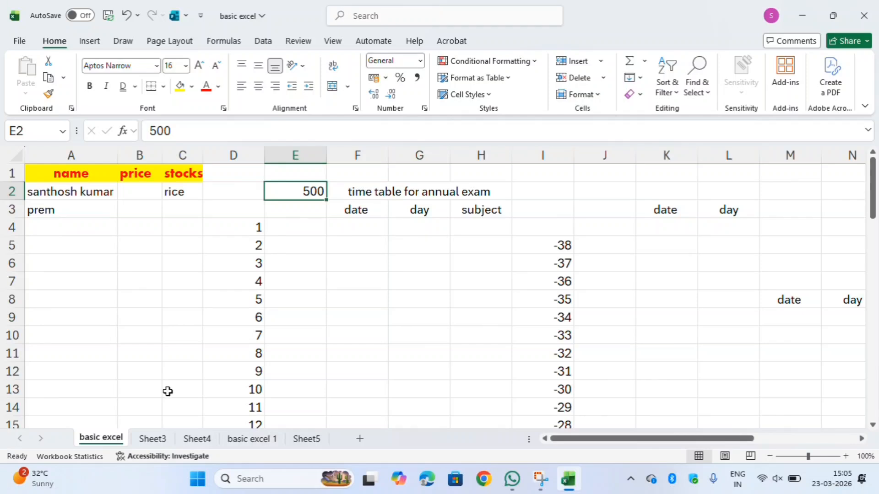
Step: On Sheet3, enter the headers "name" in C2 and "stocks" in D2
{"action": "left_click", "coordinate": [158, 438]}
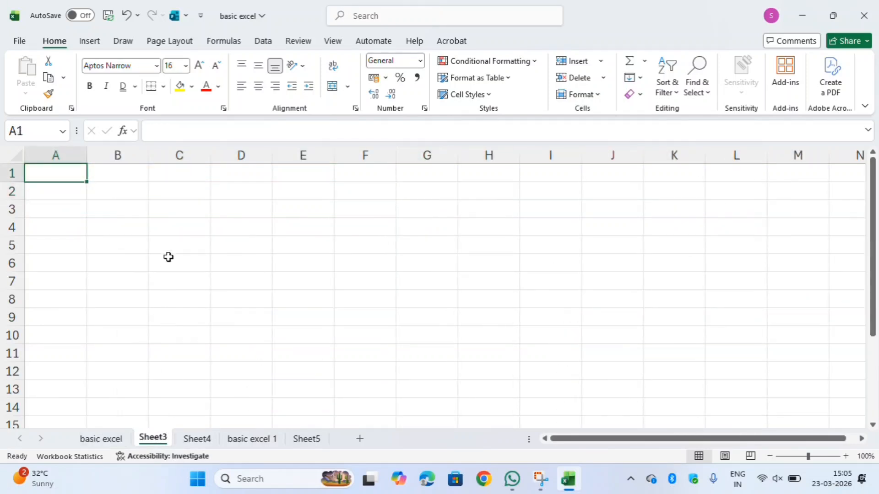
{"action": "left_click", "coordinate": [180, 191]}
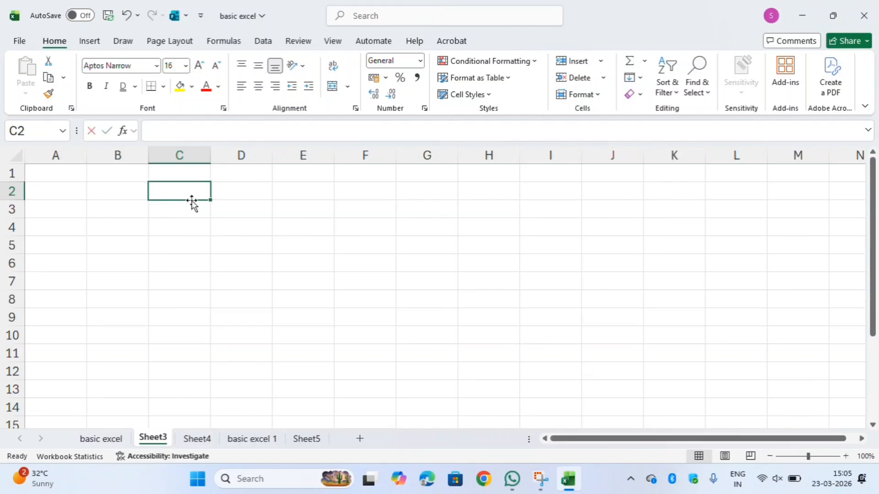
{"action": "type", "text": "name"}
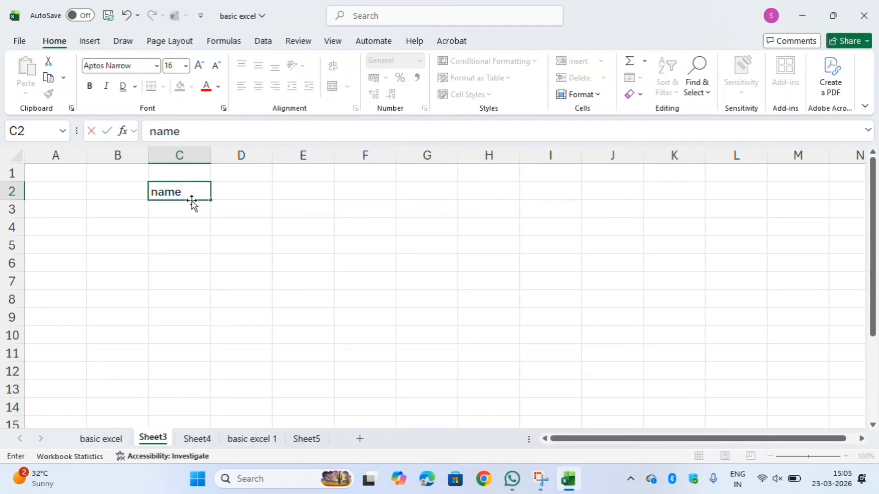
{"action": "key", "text": "Return"}
{"action": "key", "text": "Right"}
{"action": "key", "text": "Up"}
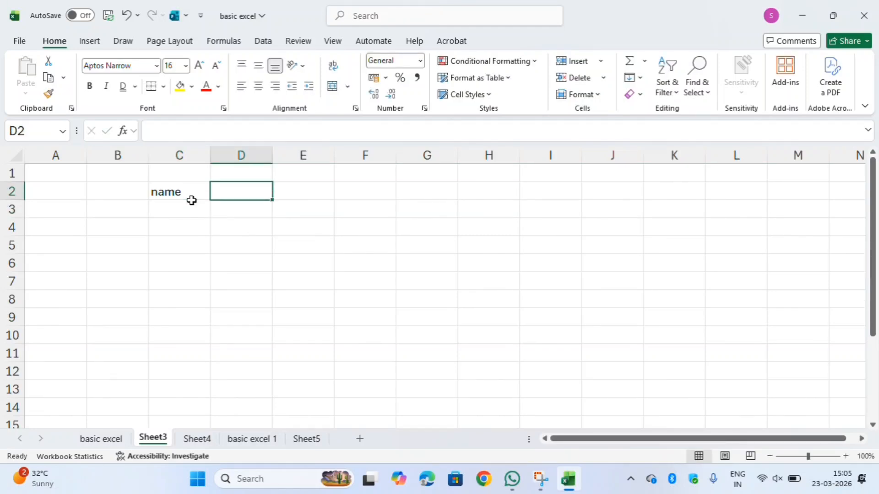
{"action": "type", "text": "sto"}
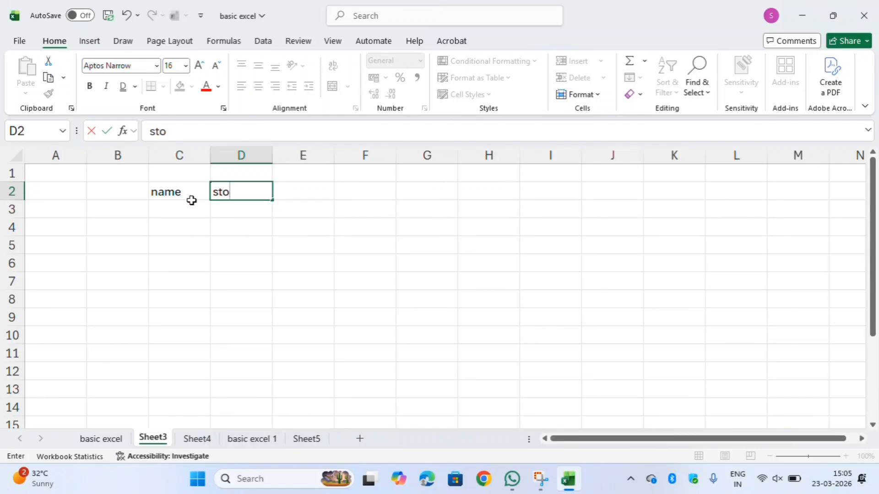
{"action": "type", "text": "cks"}
{"action": "key", "text": "Tab"}
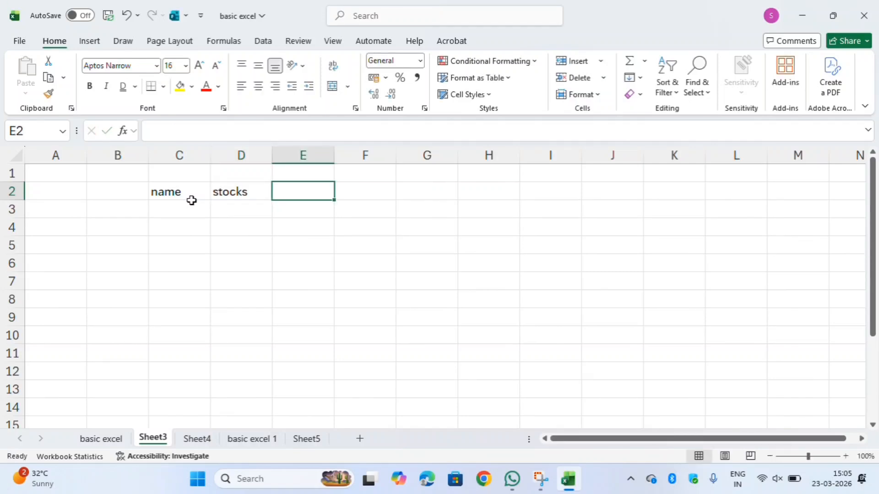
Step: Enter the headers "price" in E2 and "kg" in F2
{"action": "type", "text": "price"}
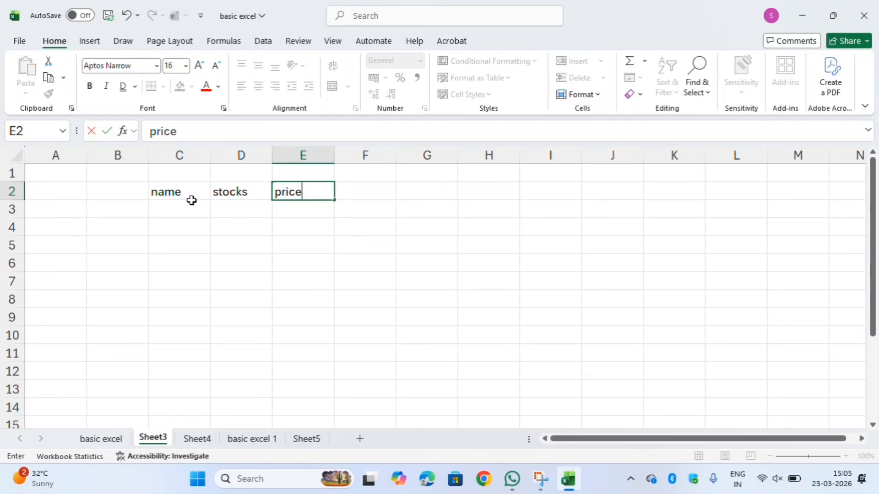
{"action": "key", "text": "Tab"}
{"action": "key", "text": "Down"}
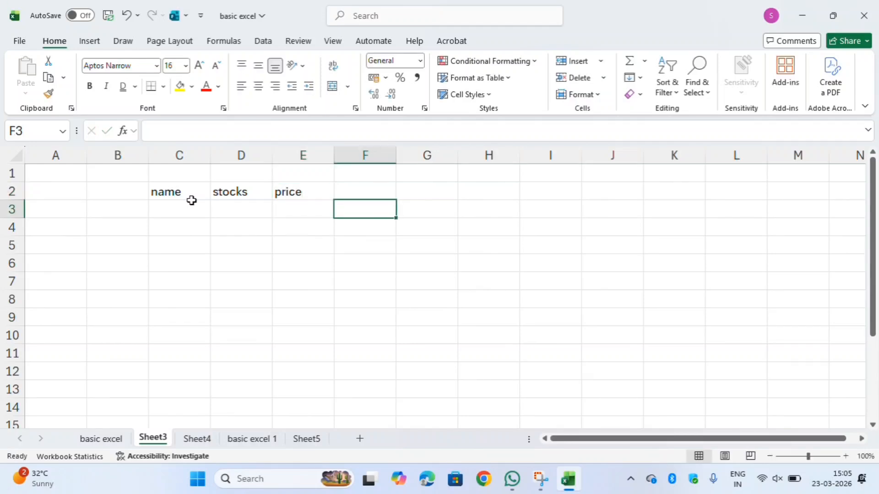
{"action": "key", "text": "Up"}
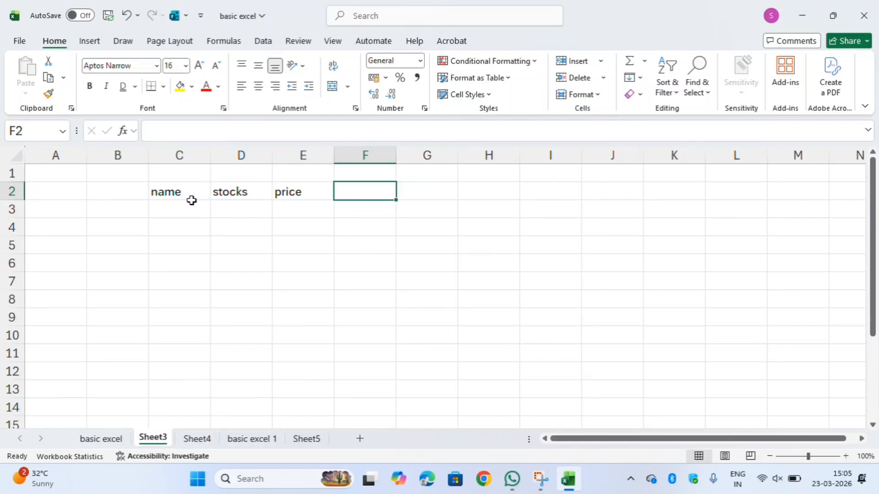
{"action": "type", "text": "kg"}
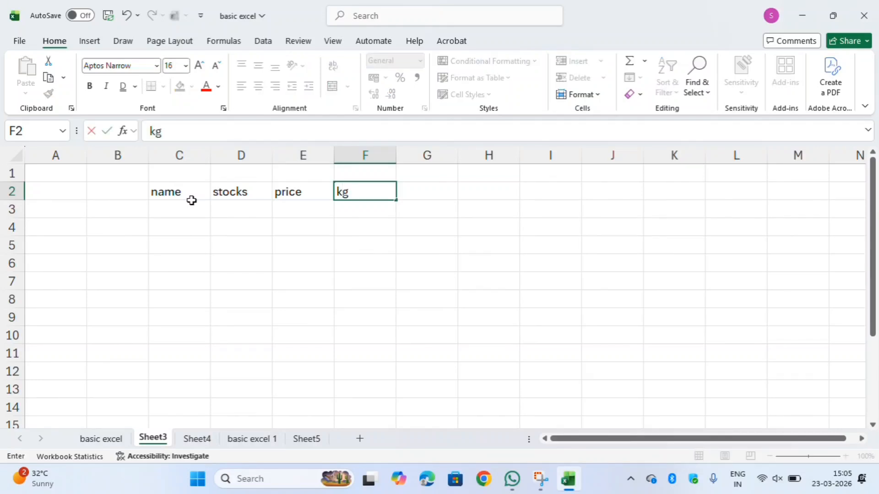
{"action": "key", "text": "Return"}
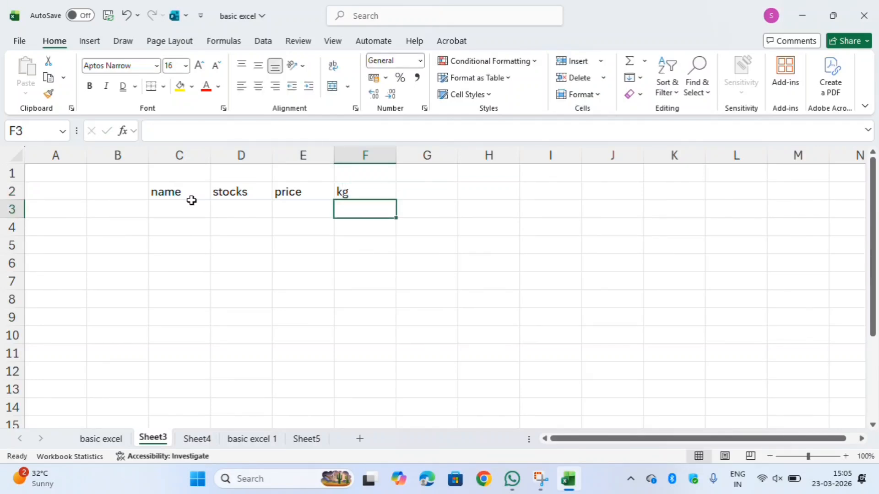
Step: Fill row 3 under the headers with the person's name, stock rice, price 250 and kg 7
{"action": "key", "text": "Left"}
{"action": "key", "text": "Left"}
{"action": "key", "text": "Left"}
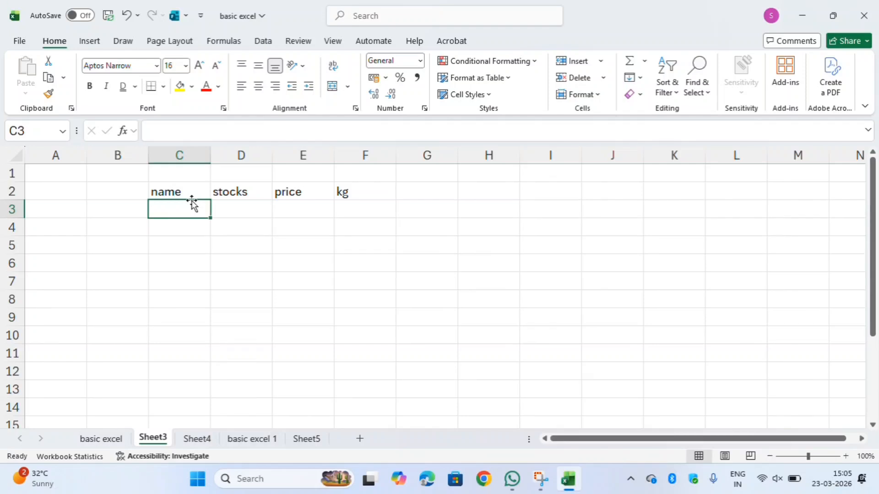
{"action": "type", "text": "subash"}
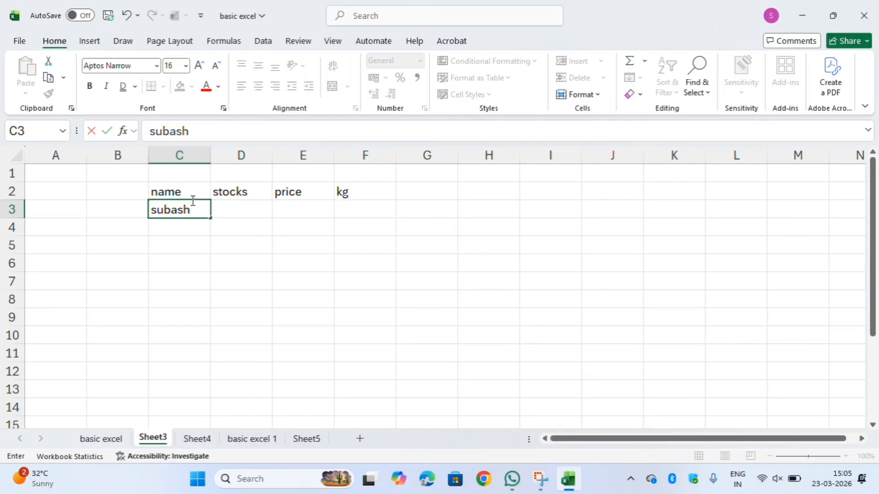
{"action": "key", "text": "Tab"}
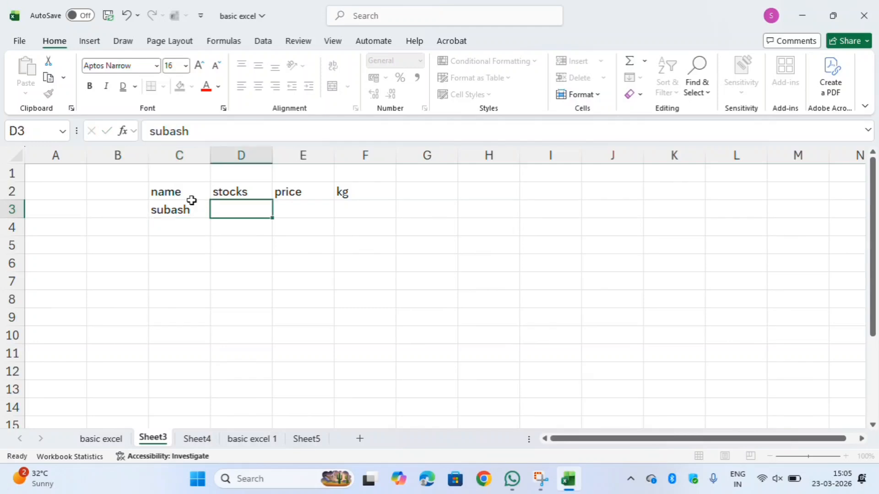
{"action": "type", "text": "r"}
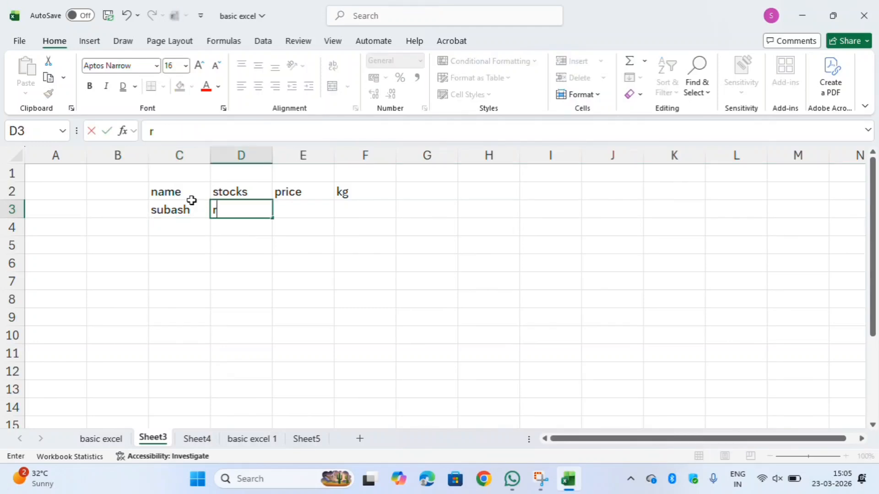
{"action": "type", "text": "ice"}
{"action": "key", "text": "Tab"}
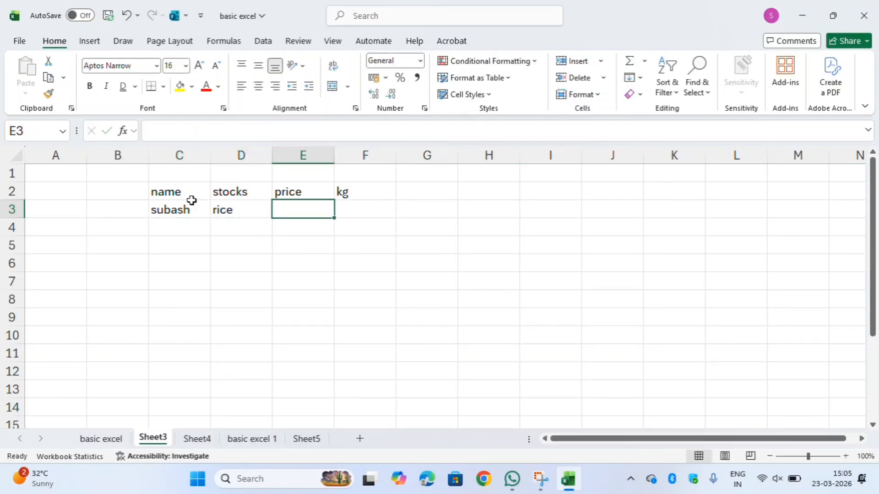
{"action": "type", "text": "250"}
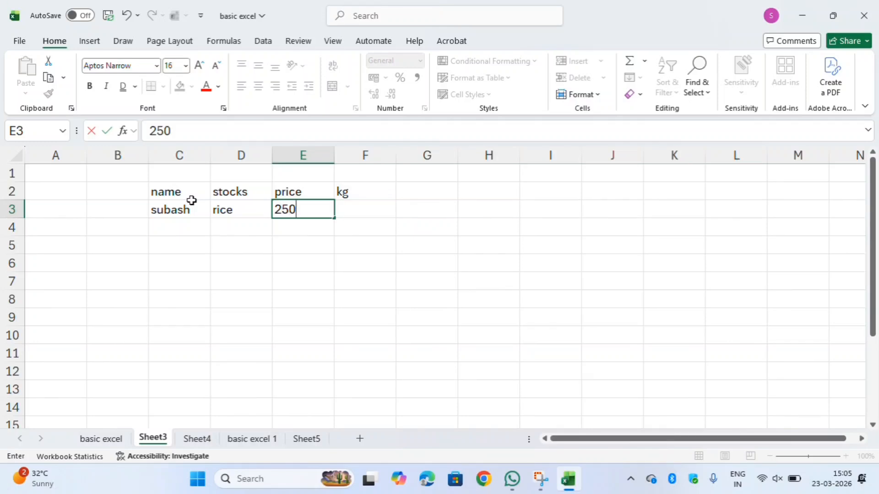
{"action": "key", "text": "Tab"}
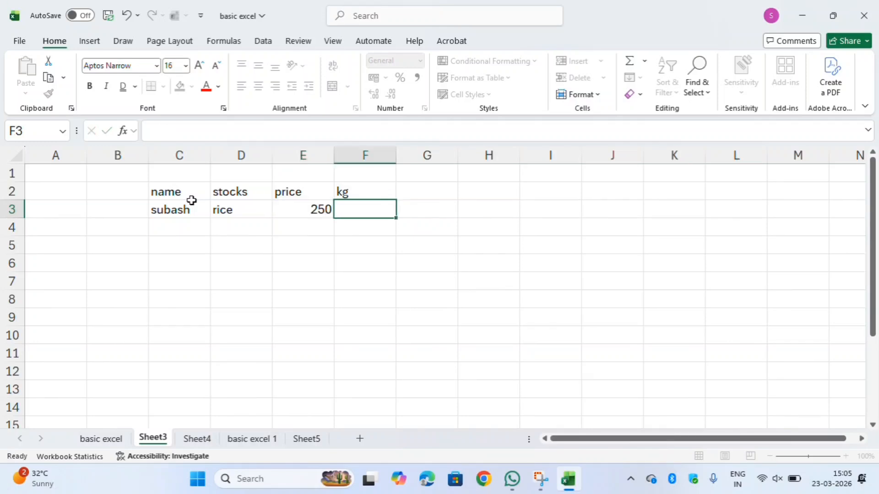
{"action": "type", "text": "7"}
{"action": "key", "text": "Tab"}
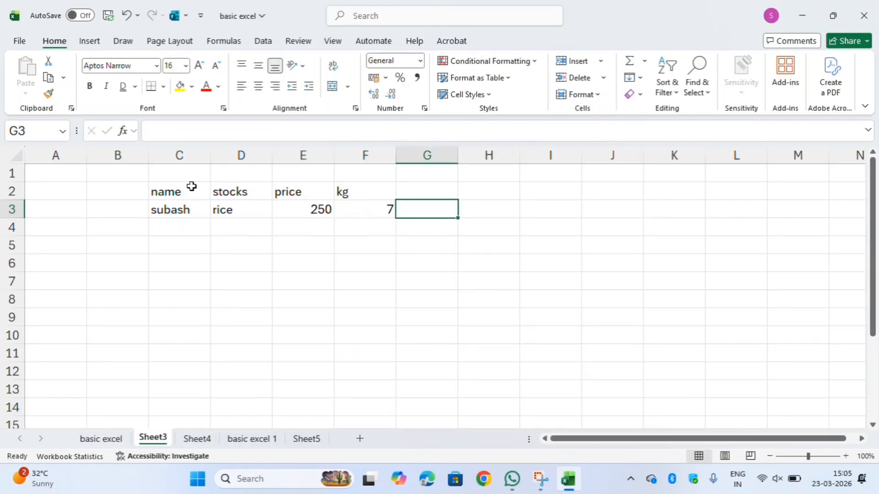
Step: Enter the header "total" in G2
{"action": "left_click", "coordinate": [426, 195]}
{"action": "type", "text": "to"}
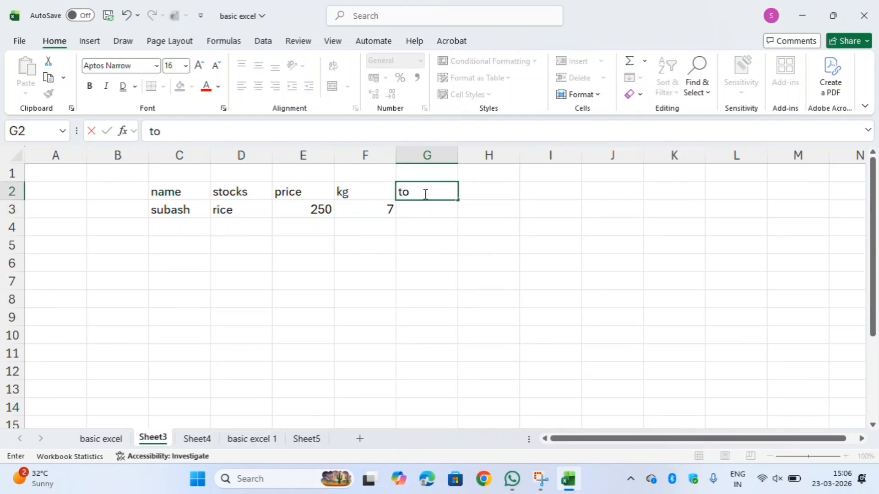
{"action": "type", "text": "tal"}
Step: Try to calculate the total in G3 by entering 250*7 without an equals sign
{"action": "left_click", "coordinate": [422, 210]}
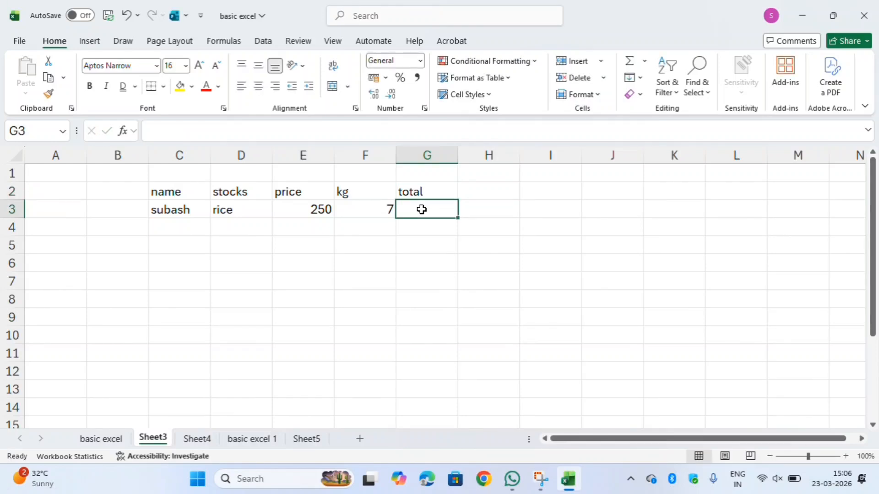
{"action": "type", "text": "25"}
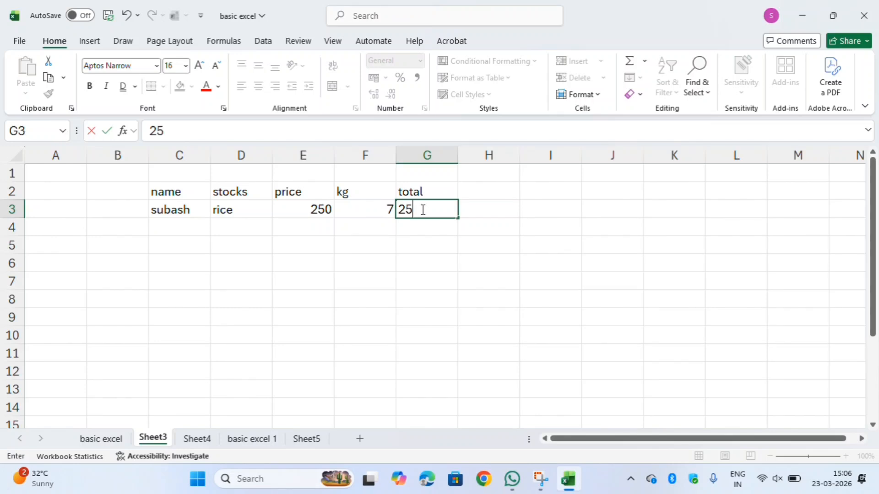
{"action": "type", "text": "0*7"}
{"action": "key", "text": "Return"}
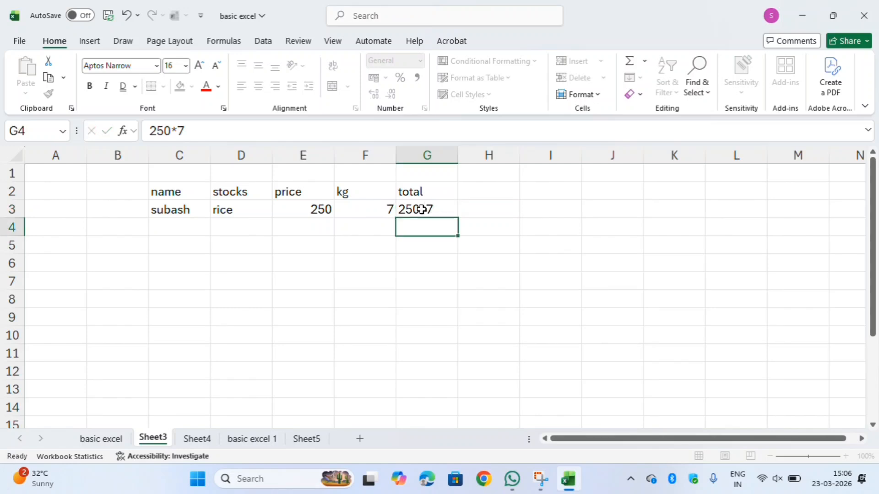
{"action": "key", "text": "Return"}
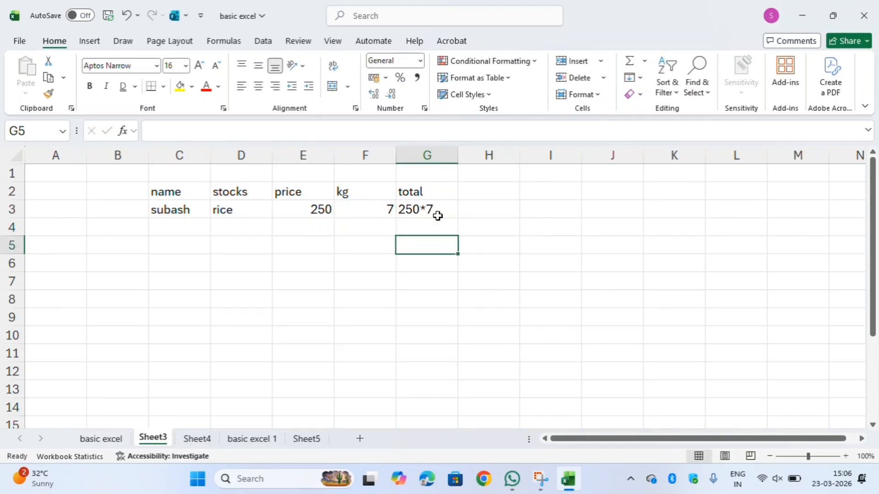
Step: Examine the name, stocks, price, kg and total entries in the table cell by cell
{"action": "left_click", "coordinate": [421, 209]}
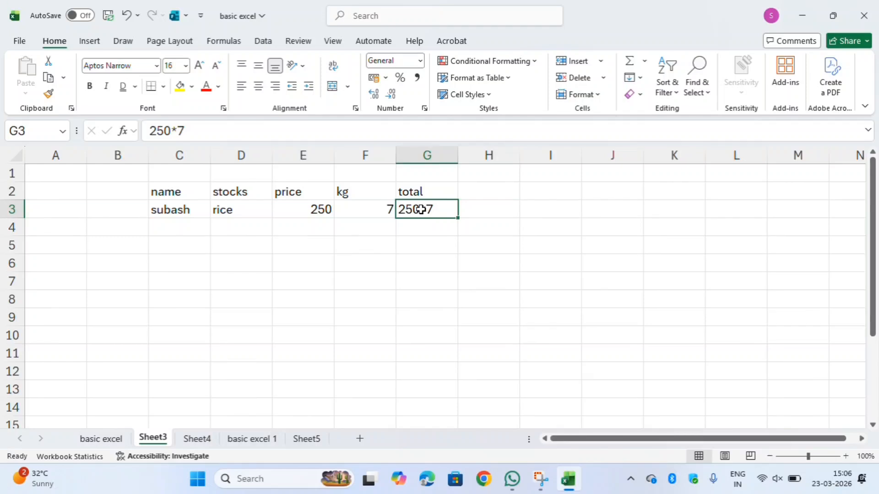
{"action": "left_click", "coordinate": [172, 193]}
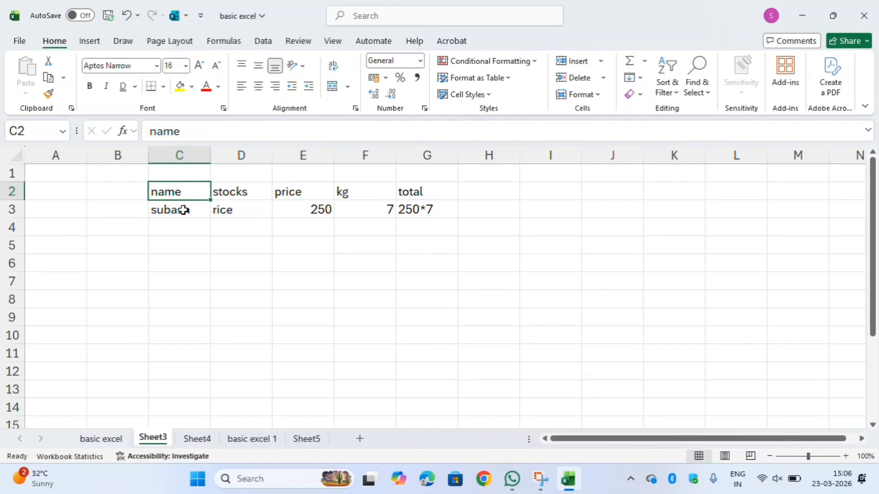
{"action": "left_click", "coordinate": [183, 210]}
{"action": "left_click", "coordinate": [177, 192]}
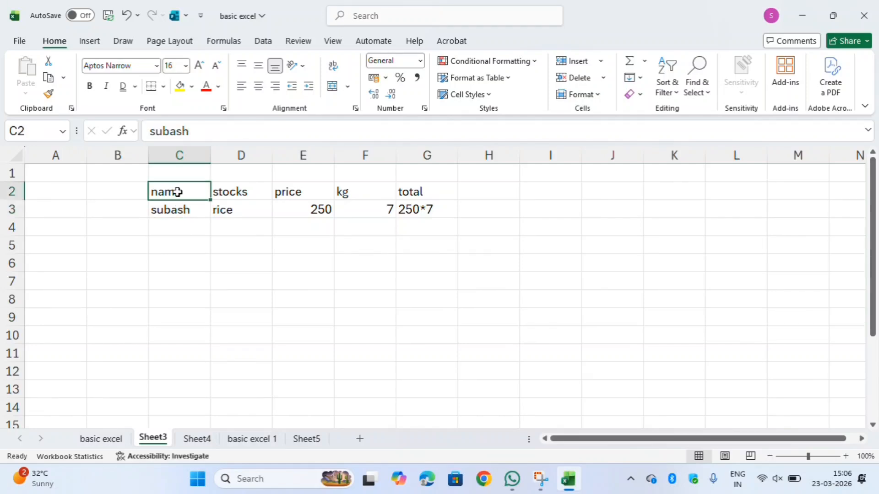
{"action": "left_click", "coordinate": [221, 195]}
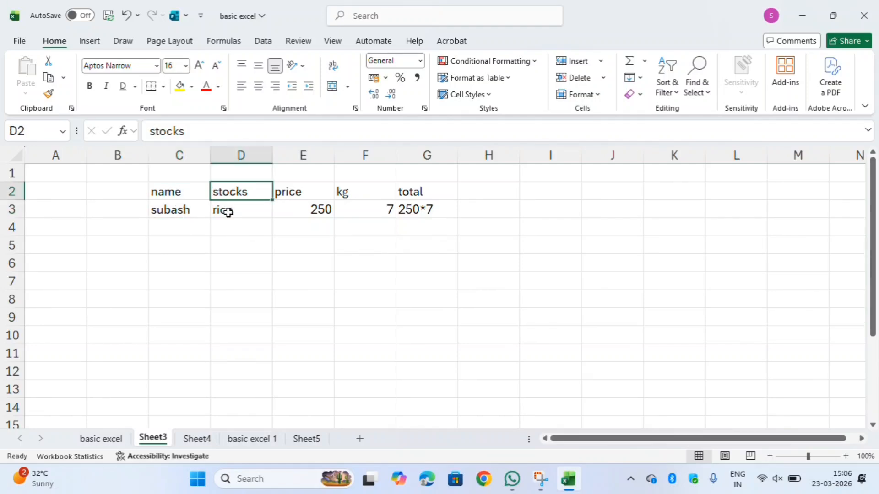
{"action": "left_click", "coordinate": [228, 212]}
{"action": "left_click", "coordinate": [314, 211]}
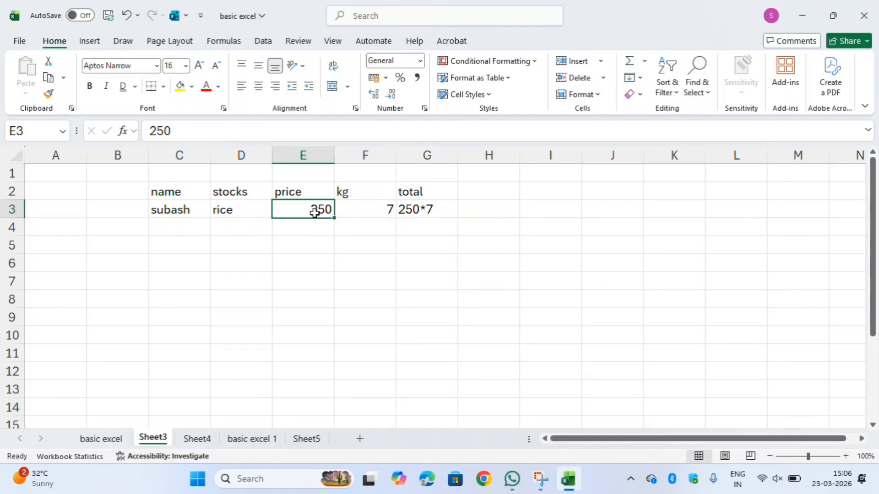
{"action": "left_click", "coordinate": [363, 205]}
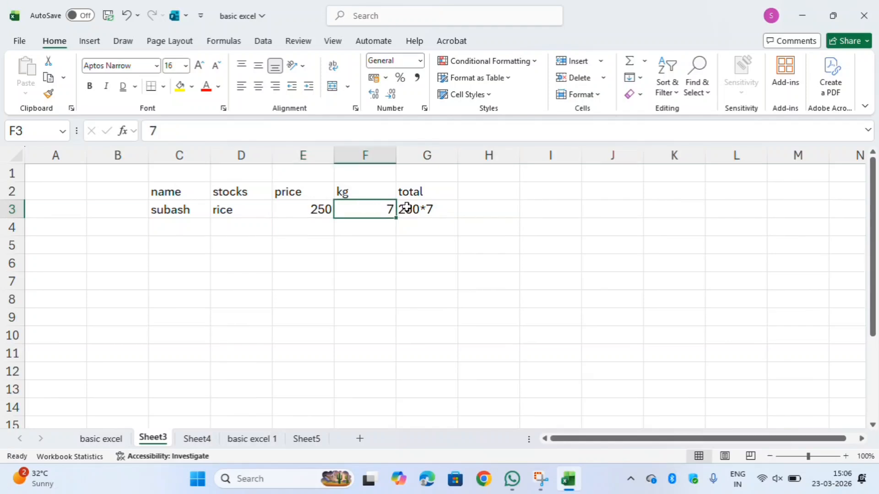
{"action": "left_click", "coordinate": [415, 207]}
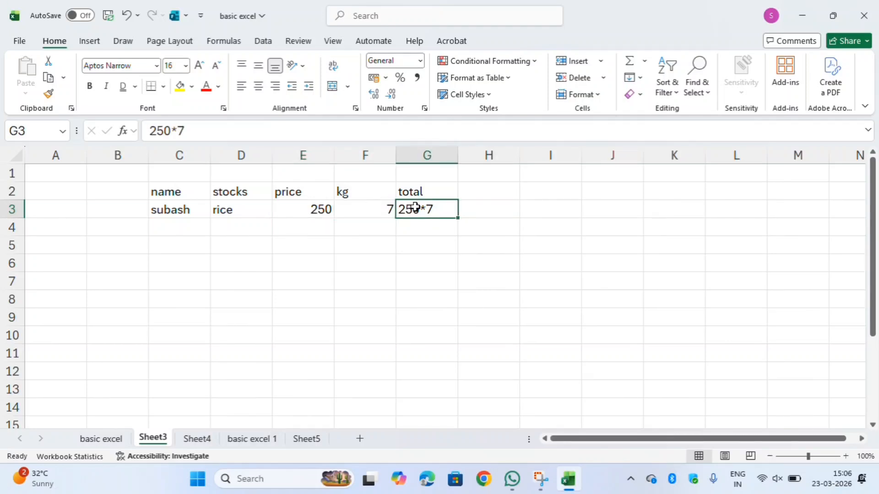
Step: Replace the content of total cell G3 with the formula =250*7
{"action": "double_click", "coordinate": [414, 207]}
{"action": "key", "text": "BackSpace"}
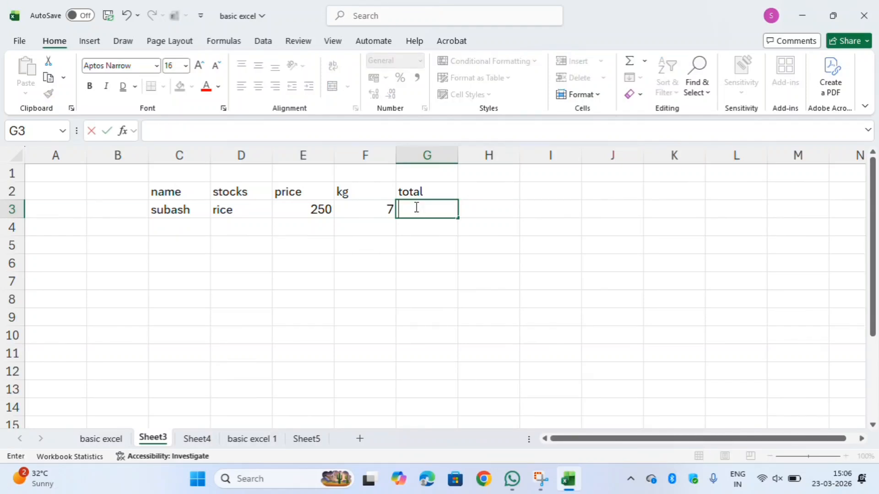
{"action": "type", "text": "="}
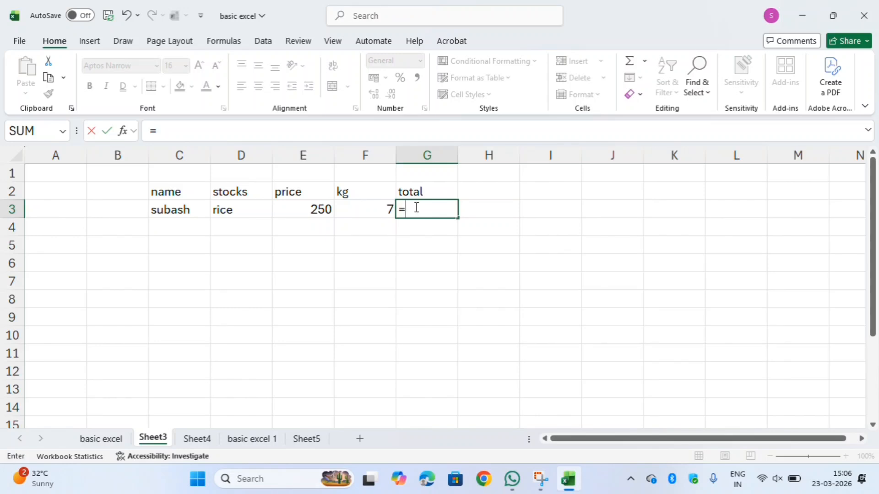
{"action": "type", "text": "250"}
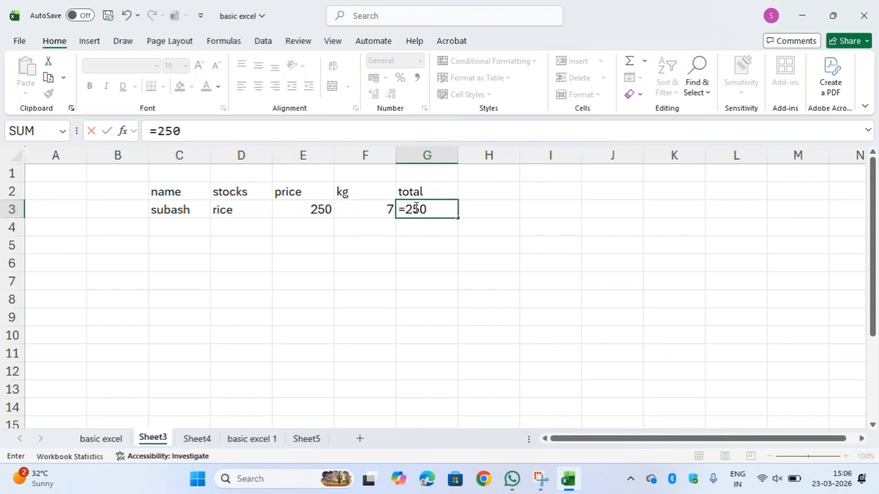
{"action": "type", "text": "*7"}
{"action": "left_click", "coordinate": [415, 207]}
{"action": "key", "text": "Return"}
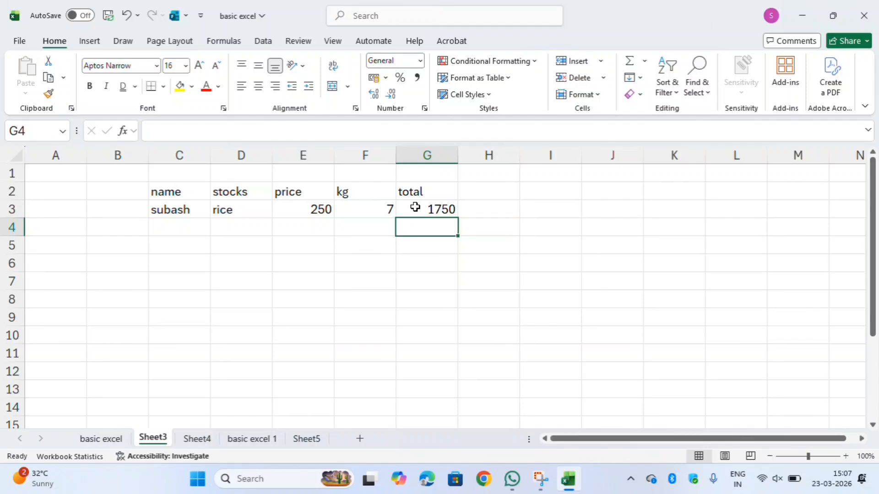
Step: Set the kg value in F3 to 5 and check the total formula in G3 against it
{"action": "key", "text": "Left"}
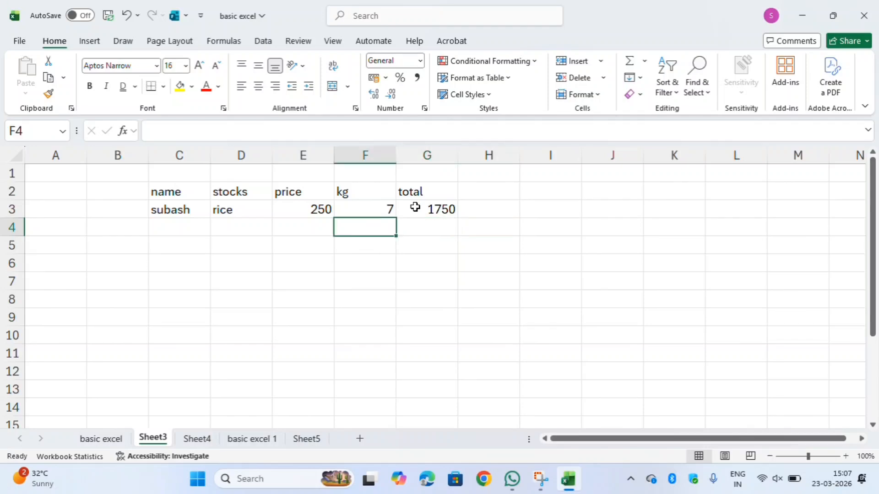
{"action": "key", "text": "Up"}
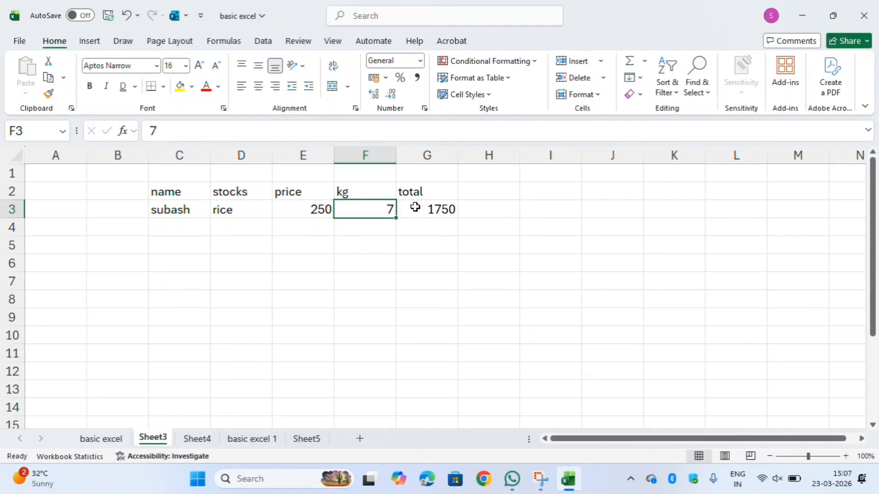
{"action": "key", "text": "BackSpace"}
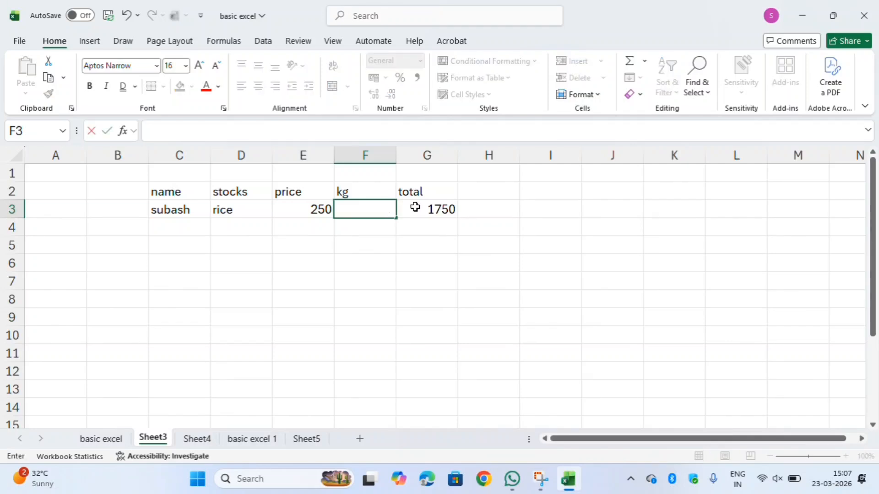
{"action": "type", "text": "5"}
{"action": "left_click", "coordinate": [421, 230]}
{"action": "key", "text": "Return"}
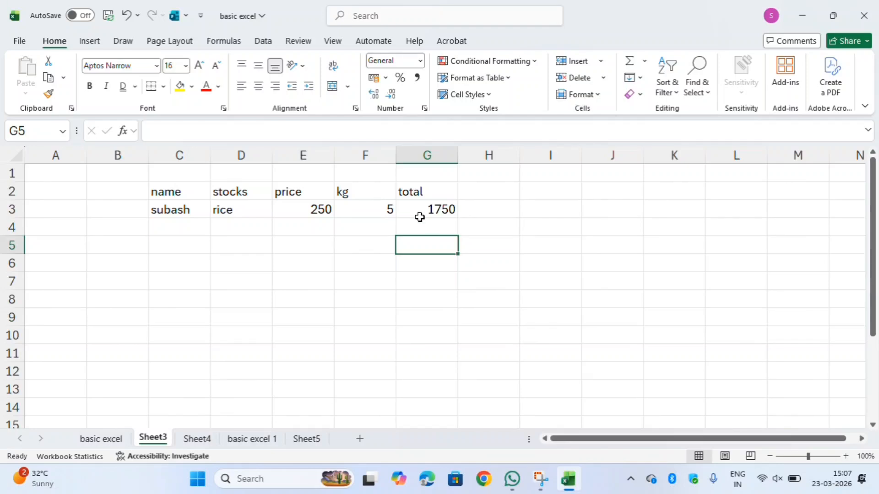
{"action": "left_click", "coordinate": [426, 217]}
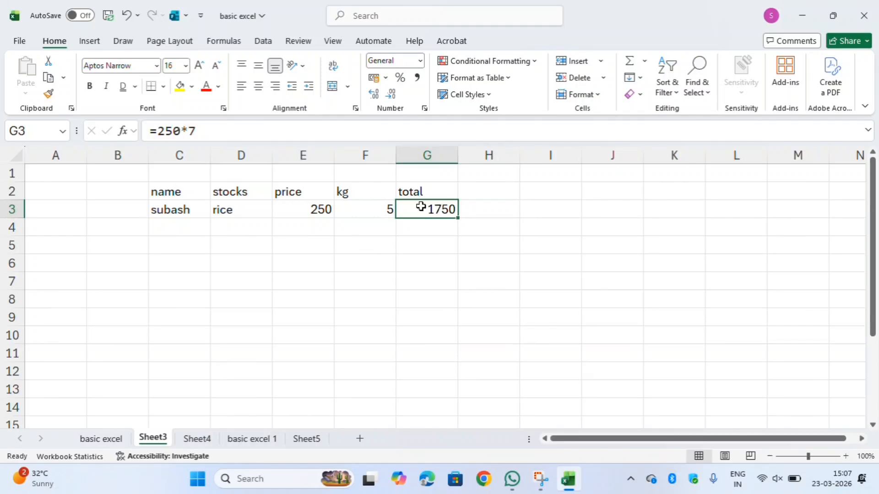
{"action": "left_click", "coordinate": [364, 206]}
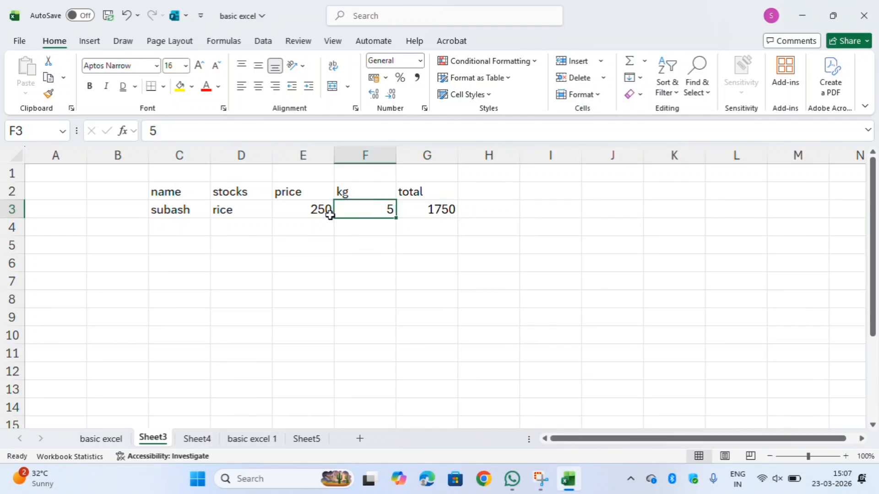
Step: Check the price, kg and total cells in row 3, then replace the G3 total with the formula =250*5
{"action": "left_click", "coordinate": [303, 220]}
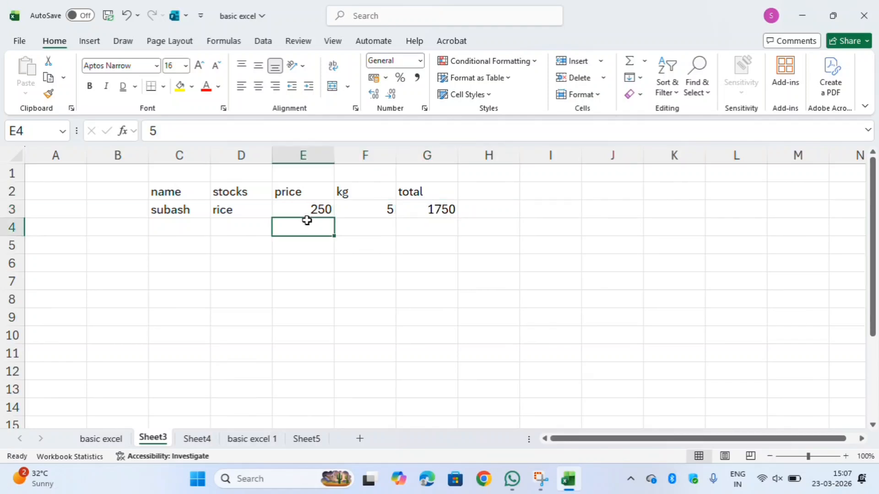
{"action": "left_click", "coordinate": [307, 212]}
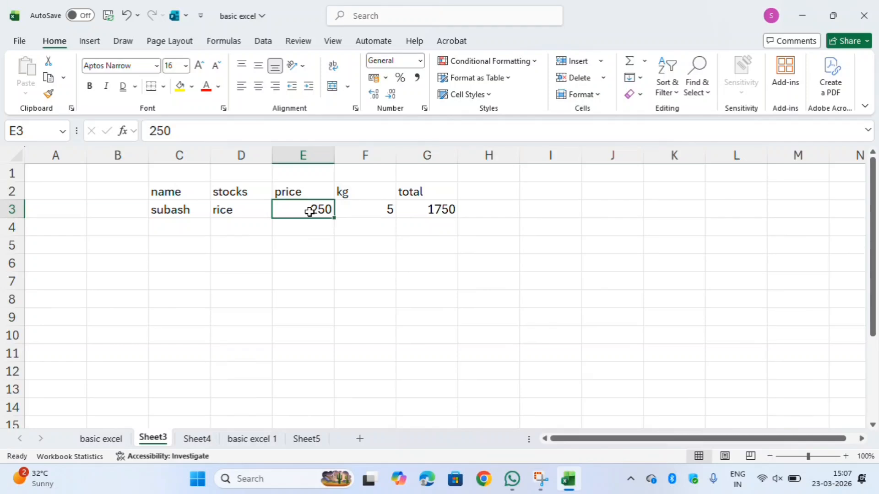
{"action": "left_click", "coordinate": [448, 206]}
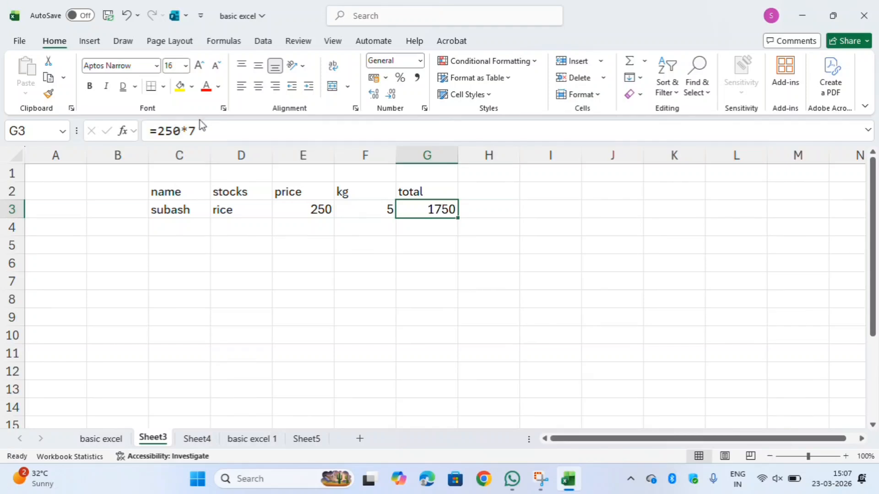
{"action": "left_click", "coordinate": [362, 207]}
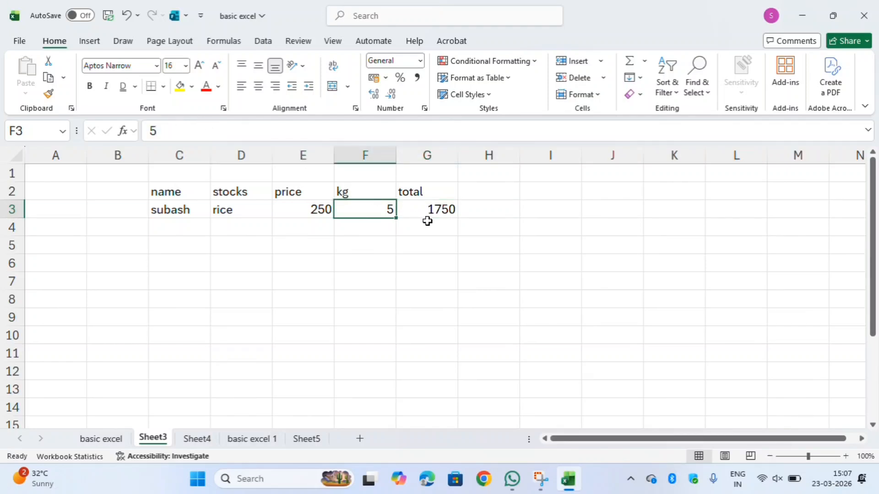
{"action": "left_click", "coordinate": [433, 208]}
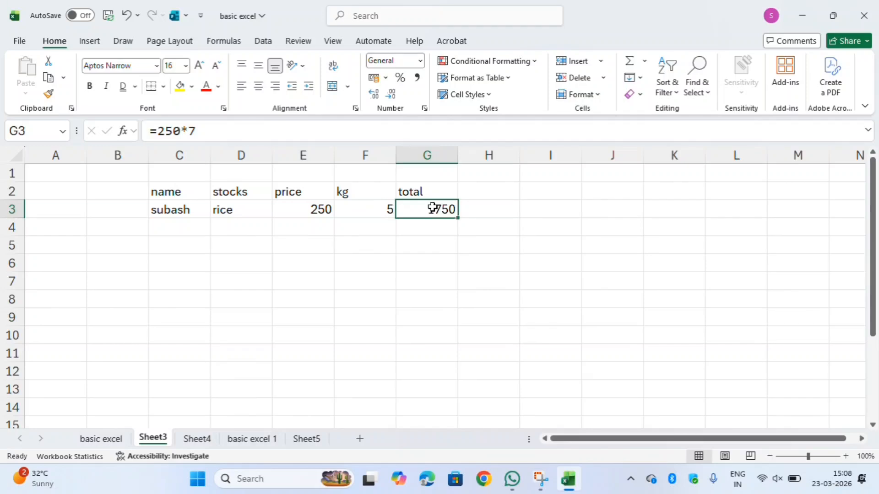
{"action": "key", "text": "BackSpace"}
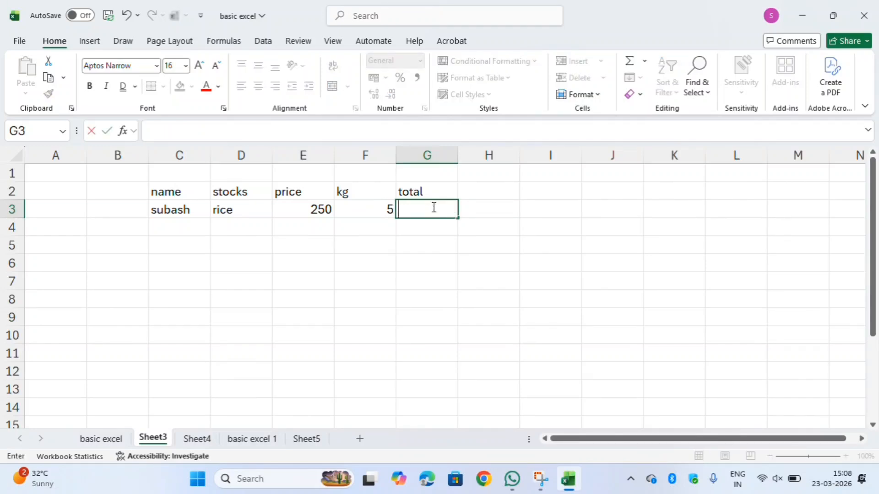
{"action": "type", "text": "-"}
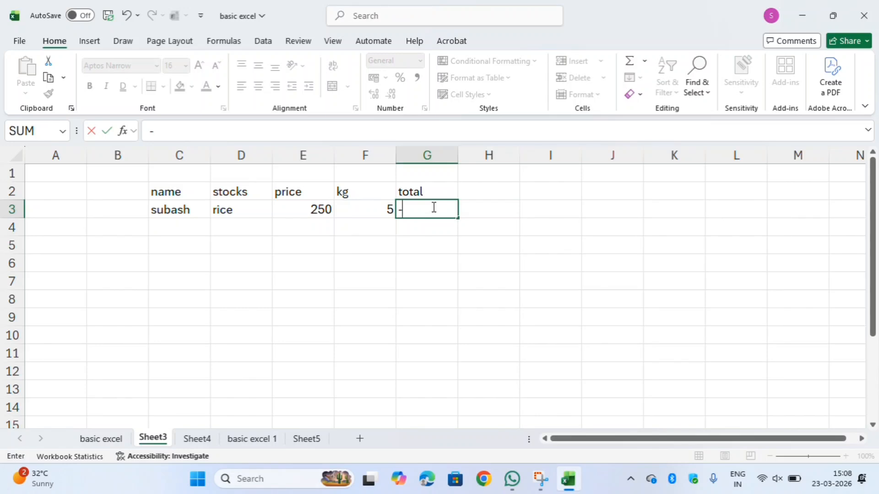
{"action": "key", "text": "BackSpace"}
{"action": "type", "text": "=25"}
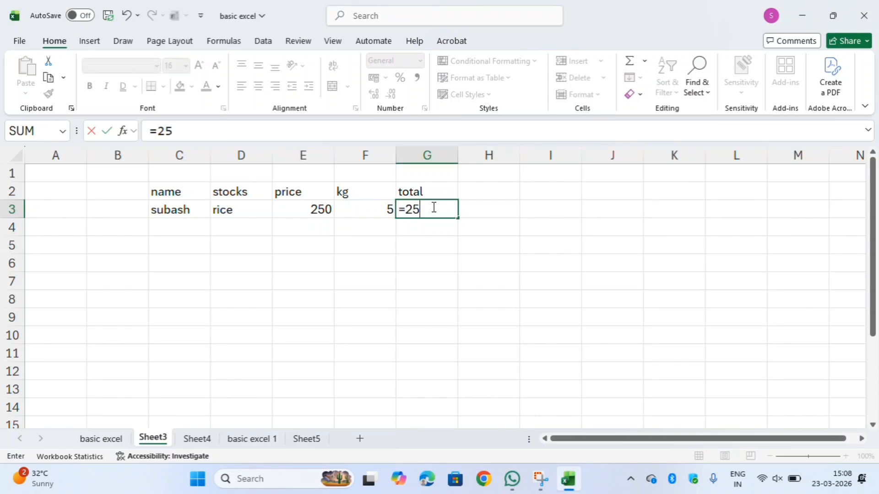
{"action": "type", "text": "0*5"}
{"action": "key", "text": "Return"}
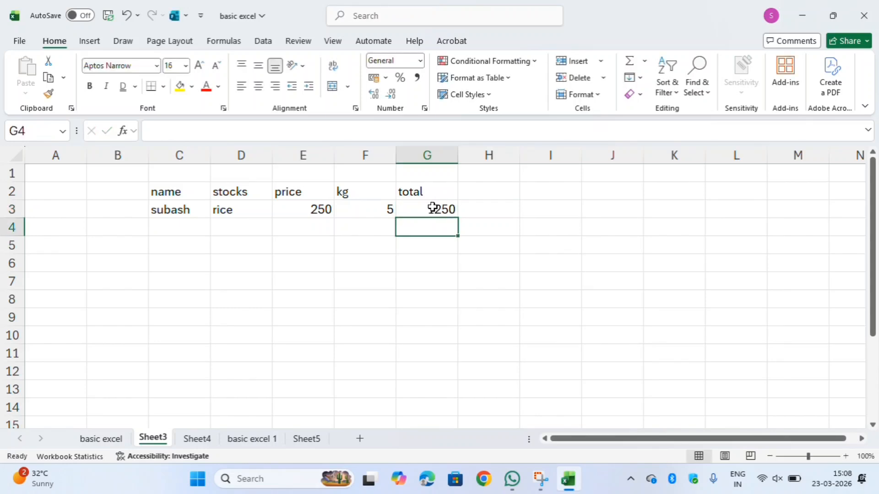
Step: Replace the G3 total with a cell-reference formula multiplying price by kg, =E3*F3
{"action": "left_click", "coordinate": [431, 208]}
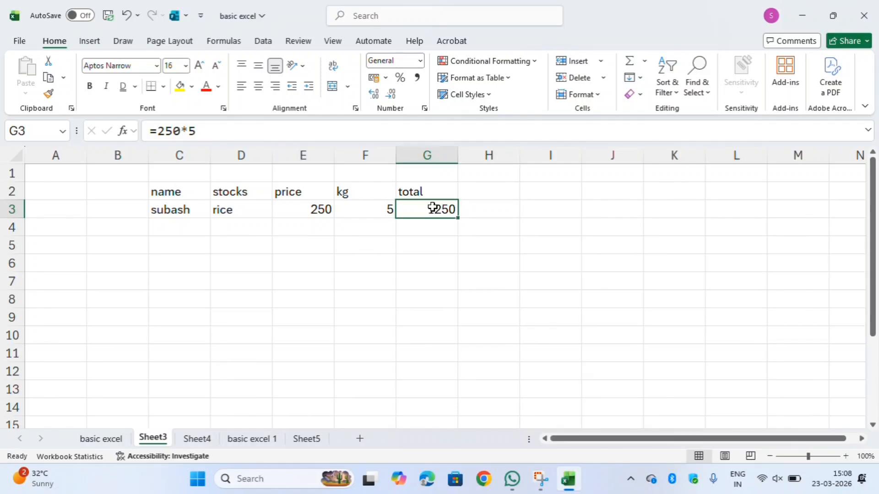
{"action": "key", "text": "Down"}
{"action": "key", "text": "Down"}
{"action": "key", "text": "Up"}
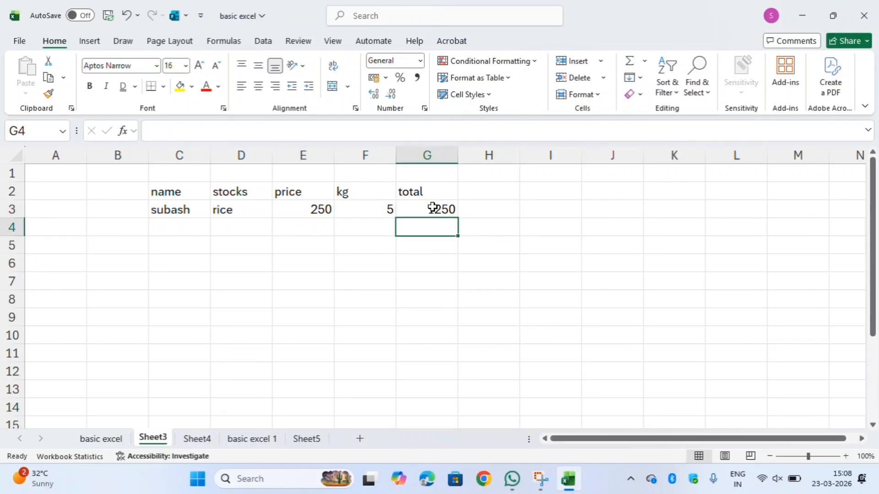
{"action": "key", "text": "Up"}
{"action": "key", "text": "BackSpace"}
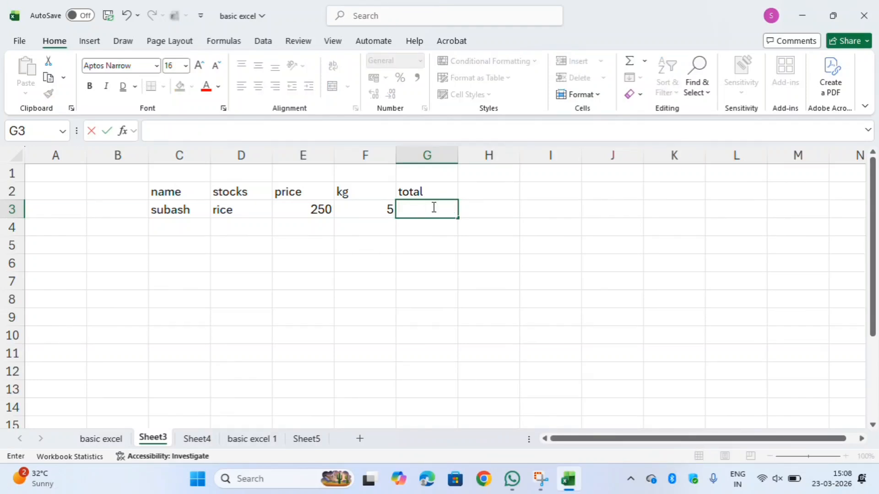
{"action": "type", "text": "="}
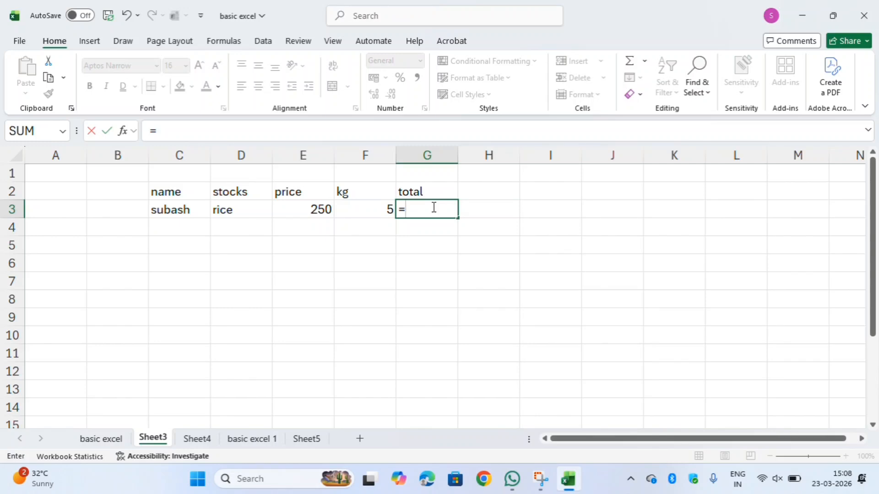
{"action": "key", "text": "Left"}
{"action": "key", "text": "Left"}
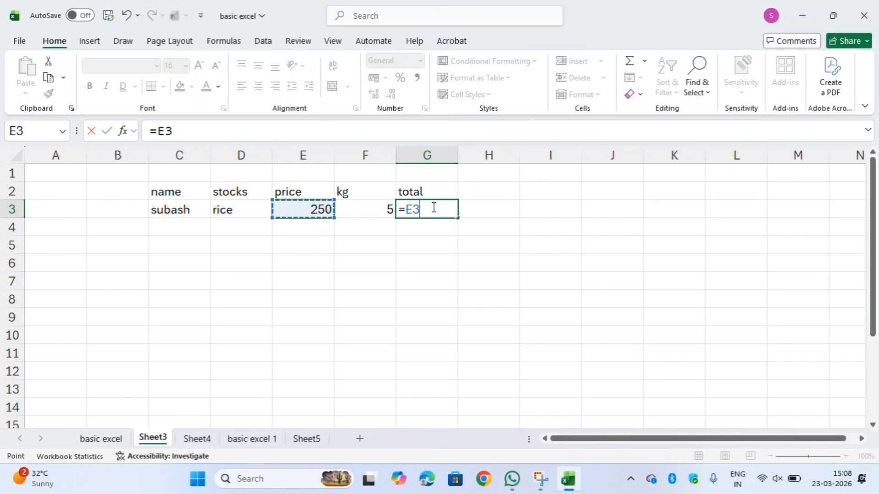
{"action": "type", "text": "*"}
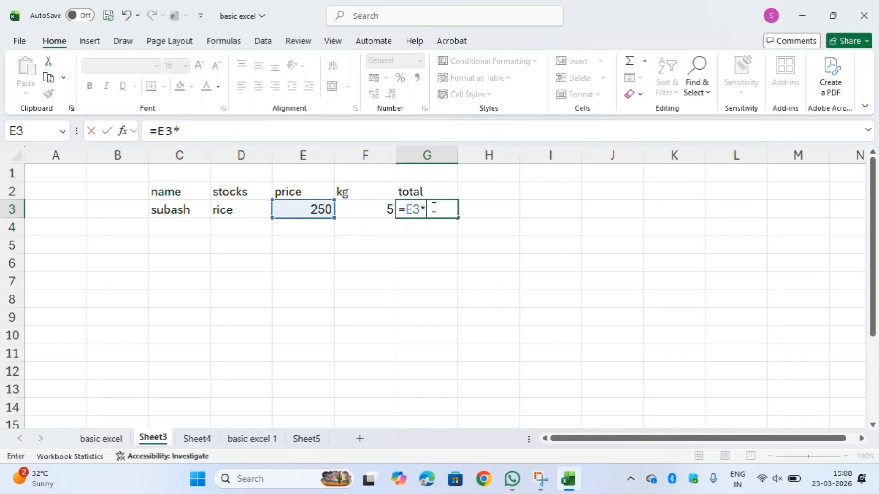
{"action": "key", "text": "Left"}
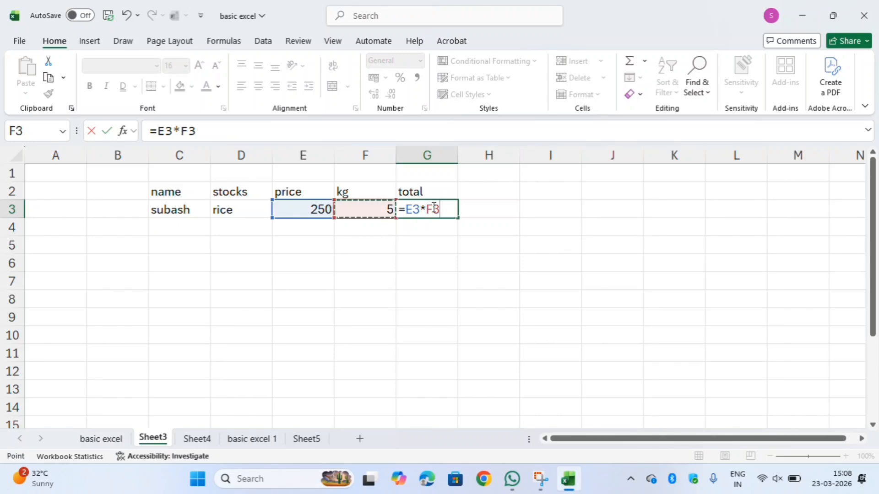
{"action": "key", "text": "Return"}
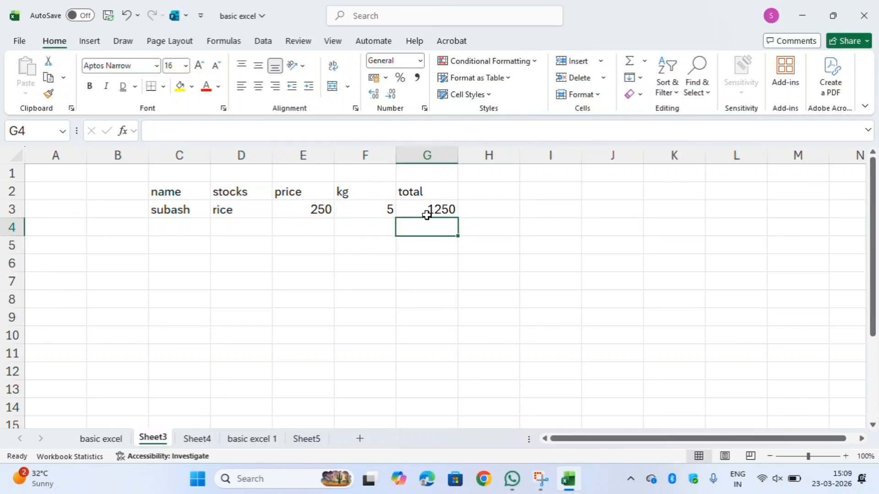
Step: Check the formula in G3 and set the kg value in F3 to 7
{"action": "left_click", "coordinate": [430, 209]}
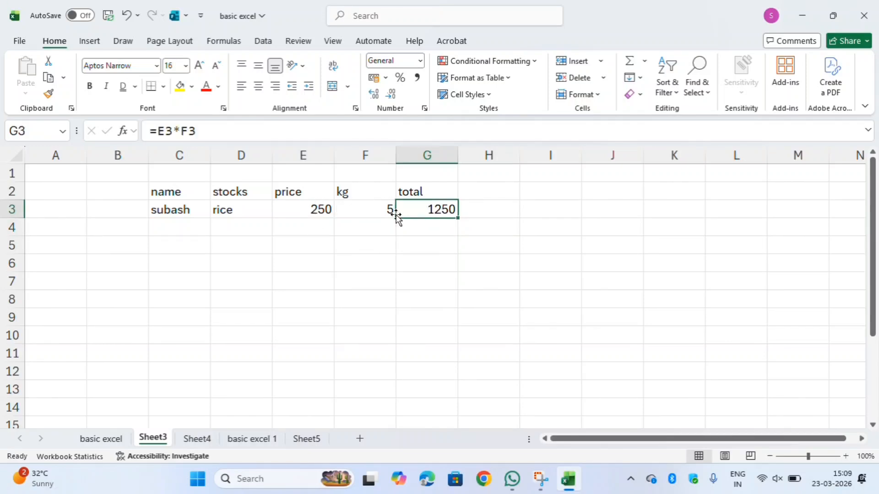
{"action": "left_click", "coordinate": [365, 216]}
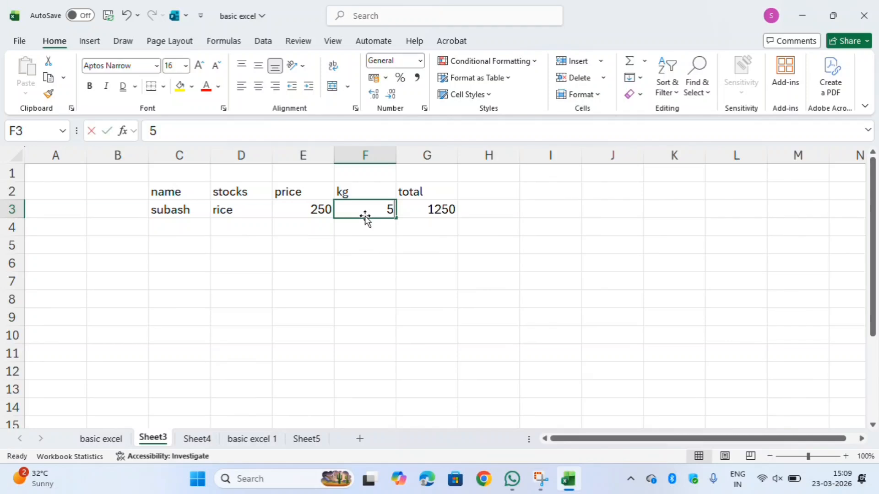
{"action": "key", "text": "BackSpace"}
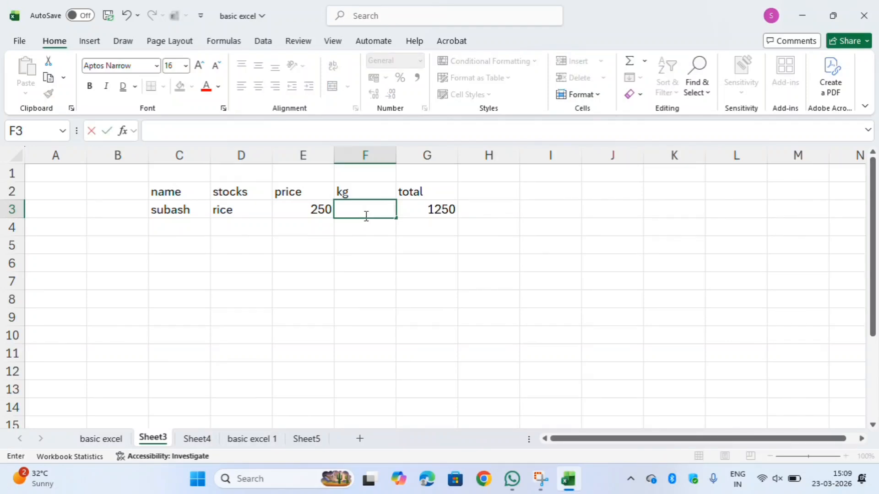
{"action": "type", "text": "7"}
{"action": "key", "text": "Return"}
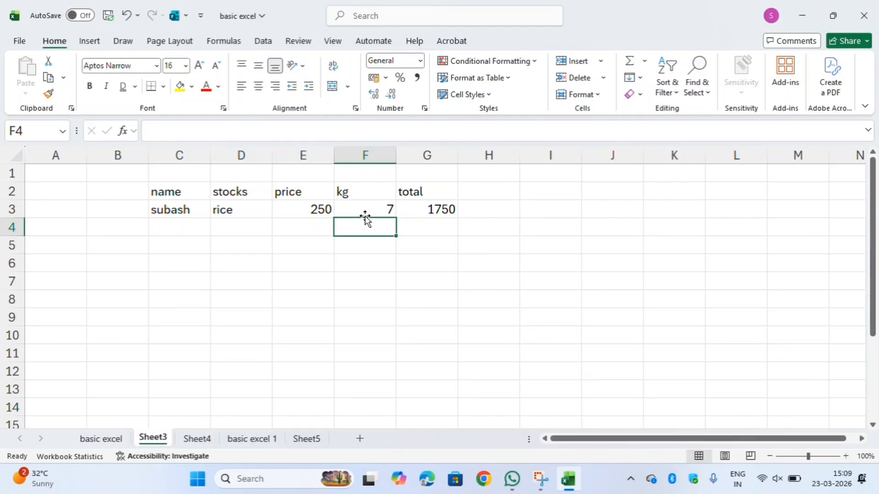
Step: Set the rice price in E3 to 200
{"action": "key", "text": "Left"}
{"action": "key", "text": "Up"}
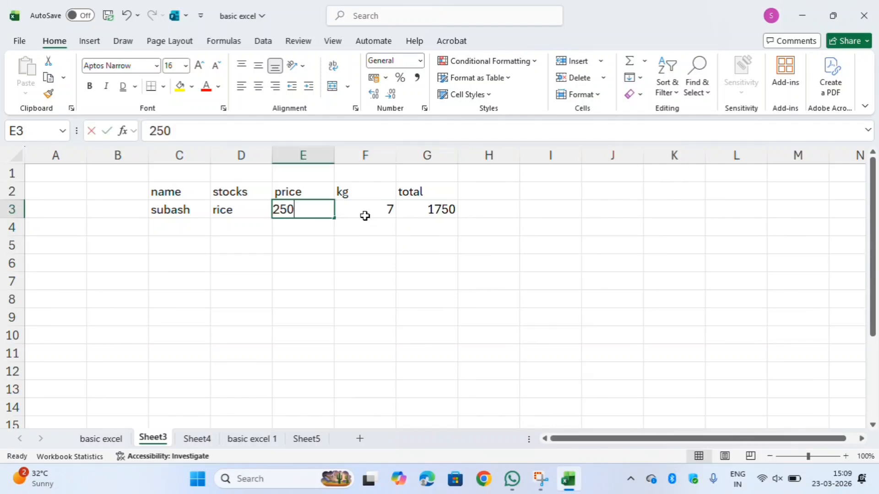
{"action": "key", "text": "BackSpace"}
{"action": "type", "text": "200"}
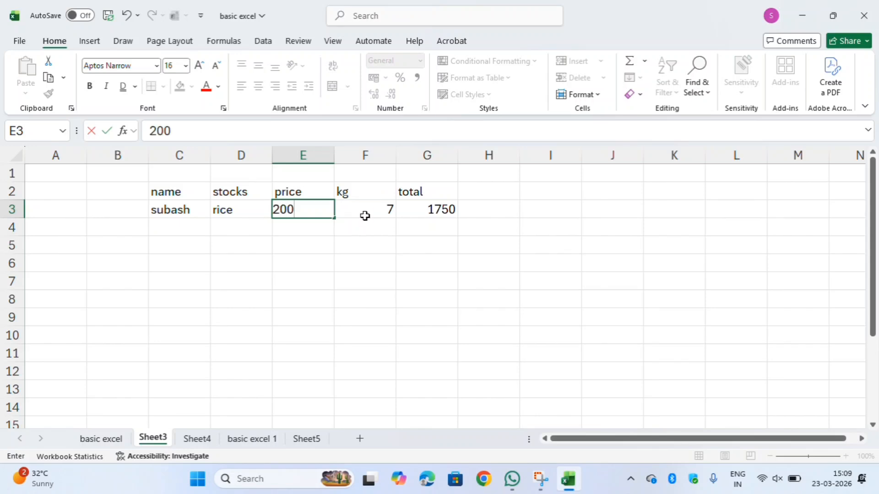
{"action": "key", "text": "Return"}
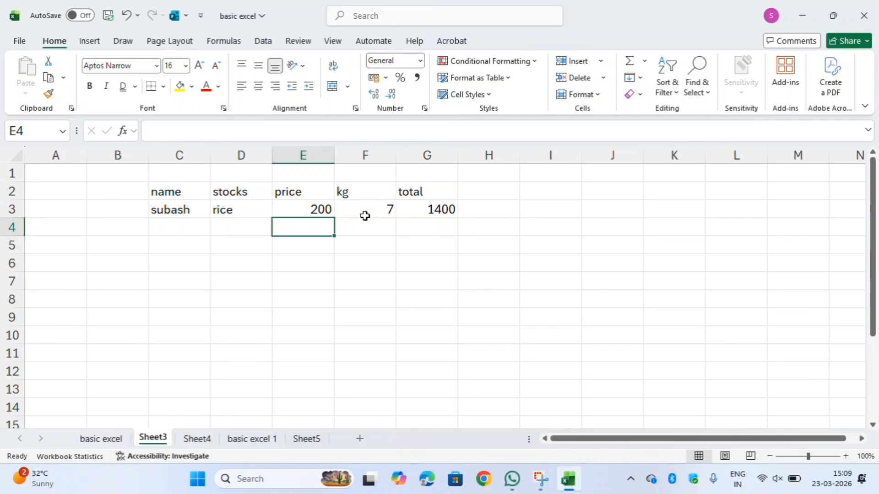
Step: Examine how the total formula in G3 relates to the price in E3 and the kg value in F3
{"action": "key", "text": "Up"}
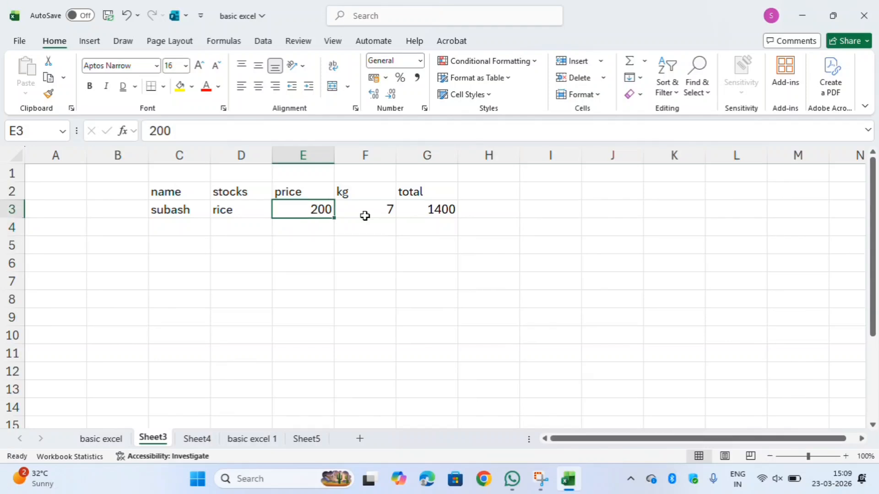
{"action": "key", "text": "Right"}
{"action": "key", "text": "Down"}
{"action": "key", "text": "Left"}
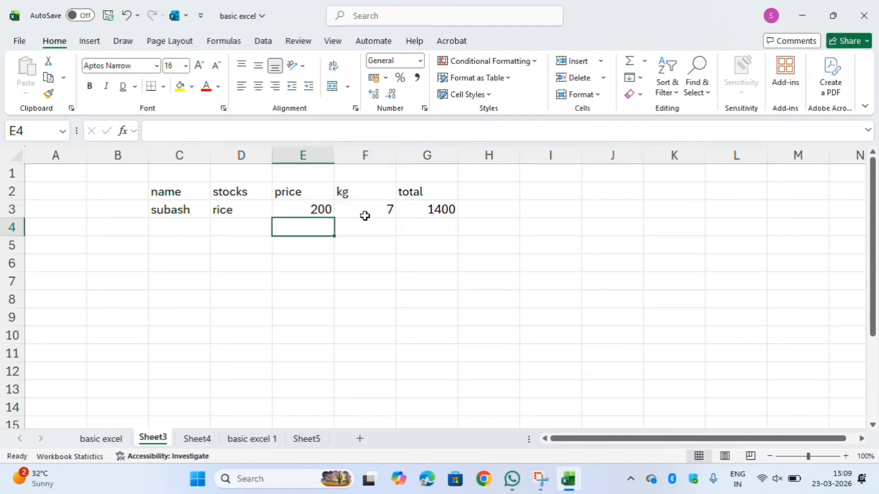
{"action": "key", "text": "Up"}
{"action": "key", "text": "Right"}
{"action": "key", "text": "Right"}
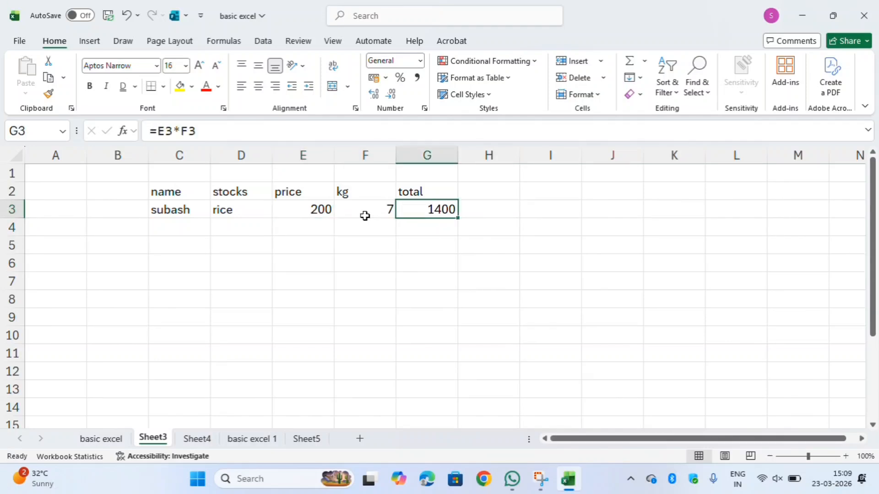
{"action": "key", "text": "Left"}
{"action": "key", "text": "Left"}
{"action": "key", "text": "Right"}
{"action": "key", "text": "Left"}
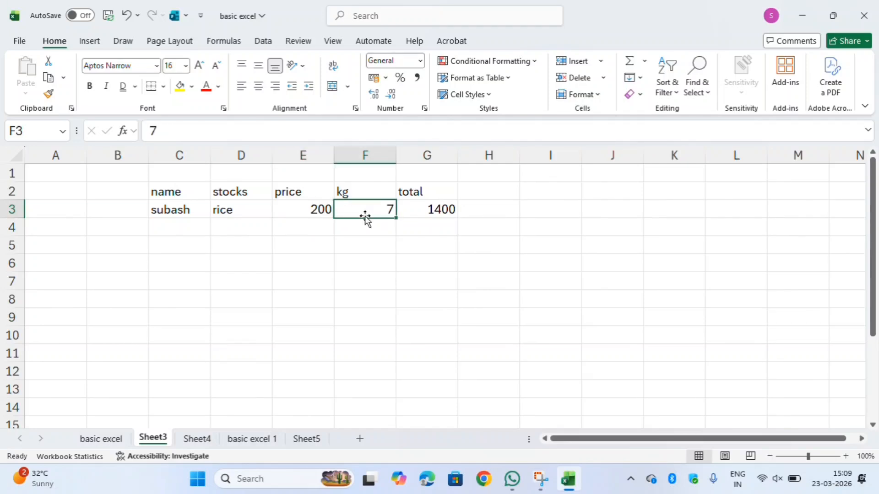
{"action": "key", "text": "Right"}
{"action": "key", "text": "Left"}
{"action": "key", "text": "Left"}
Step: Fill row 4 from C4 with a person's name, the stock "suger", price 300 and kg 5
{"action": "key", "text": "Down"}
{"action": "key", "text": "Left"}
{"action": "key", "text": "Left"}
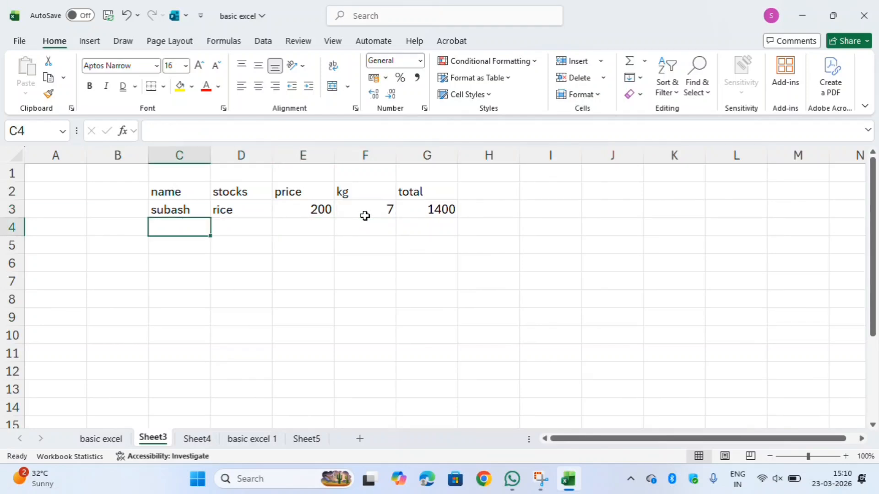
{"action": "type", "text": "rajesh"}
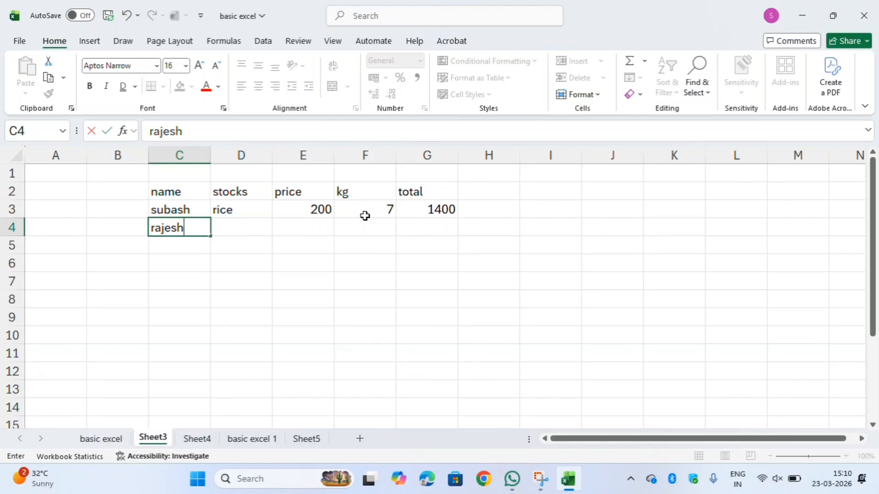
{"action": "key", "text": "Tab"}
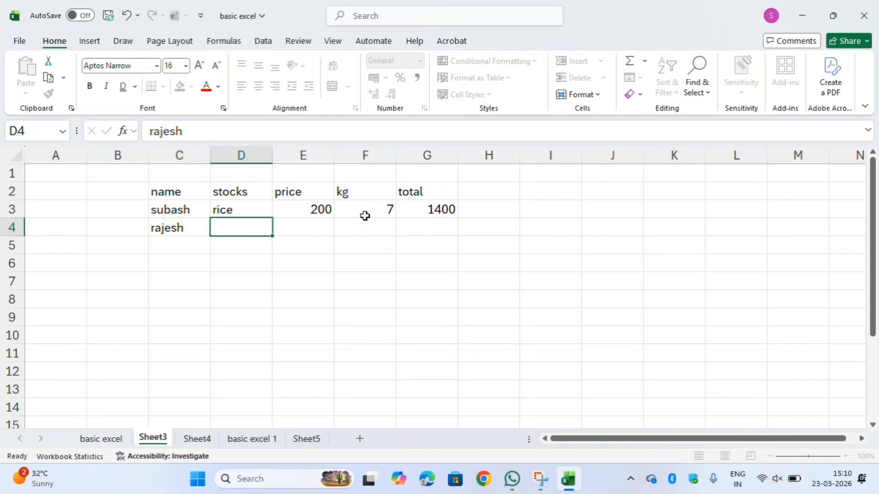
{"action": "type", "text": "suger"}
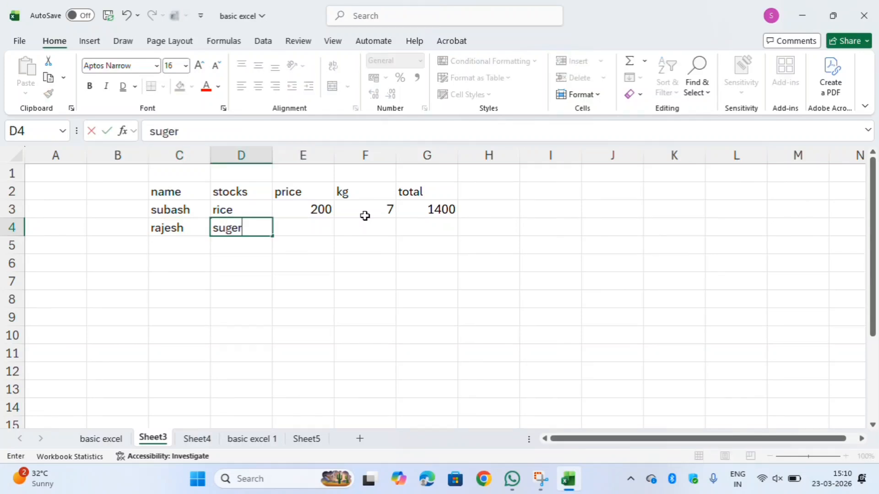
{"action": "key", "text": "Tab"}
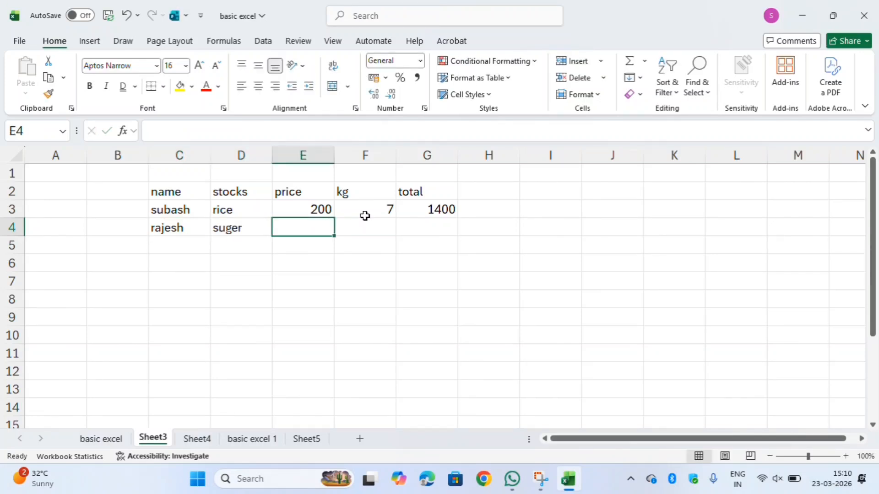
{"action": "type", "text": "300"}
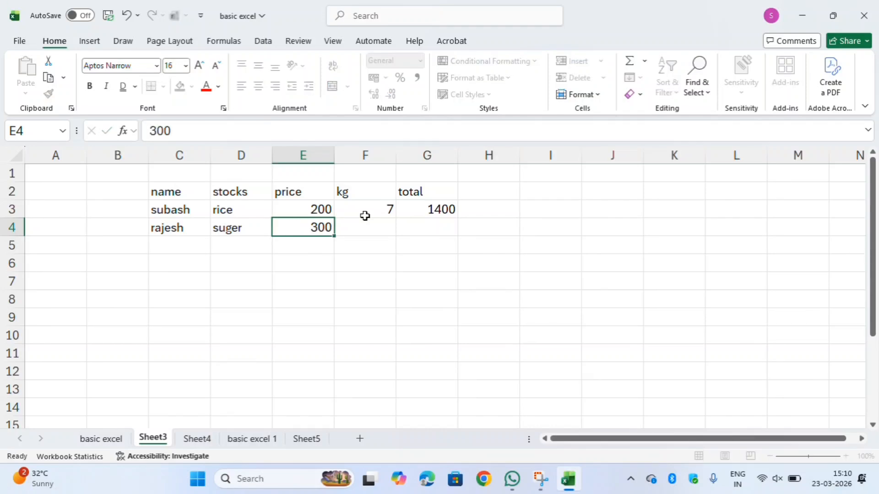
{"action": "key", "text": "Tab"}
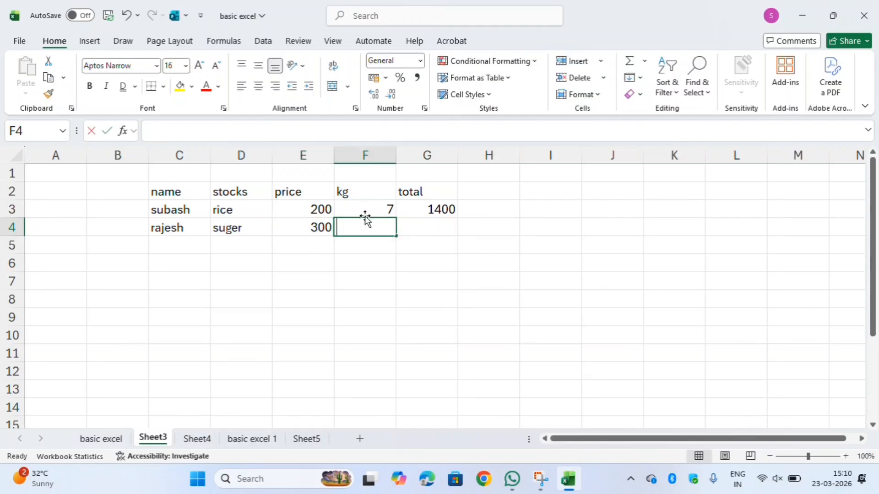
{"action": "type", "text": "5"}
{"action": "key", "text": "Tab"}
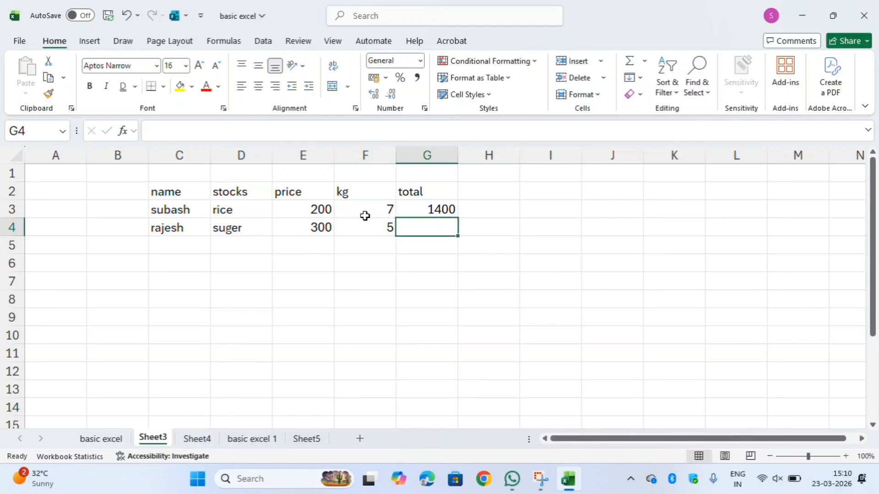
Step: Calculate the suger row's total in G4 with the cell-reference formula =E4*F4
{"action": "type", "text": "="}
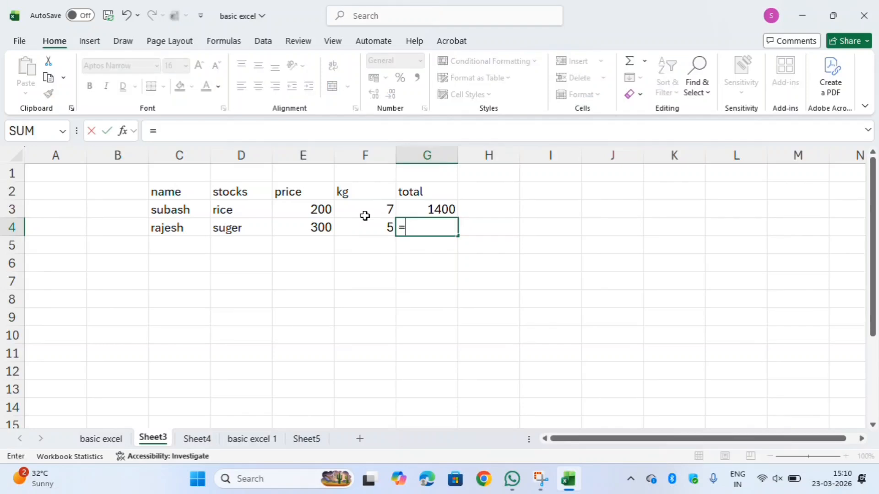
{"action": "key", "text": "Left"}
{"action": "key", "text": "Left"}
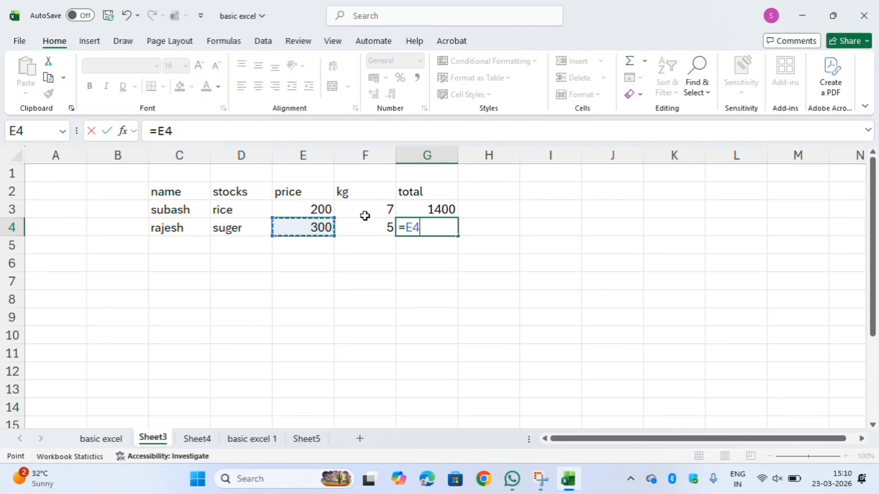
{"action": "type", "text": "*"}
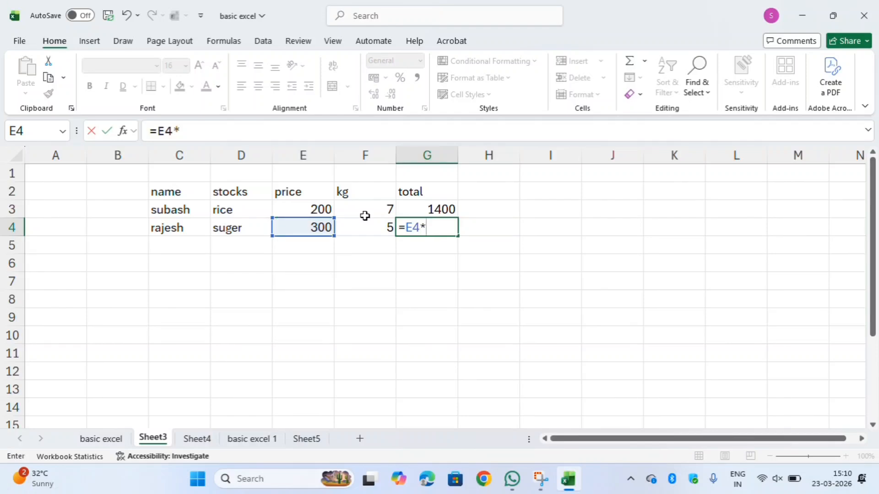
{"action": "key", "text": "Right"}
{"action": "key", "text": "Left"}
{"action": "key", "text": "Left"}
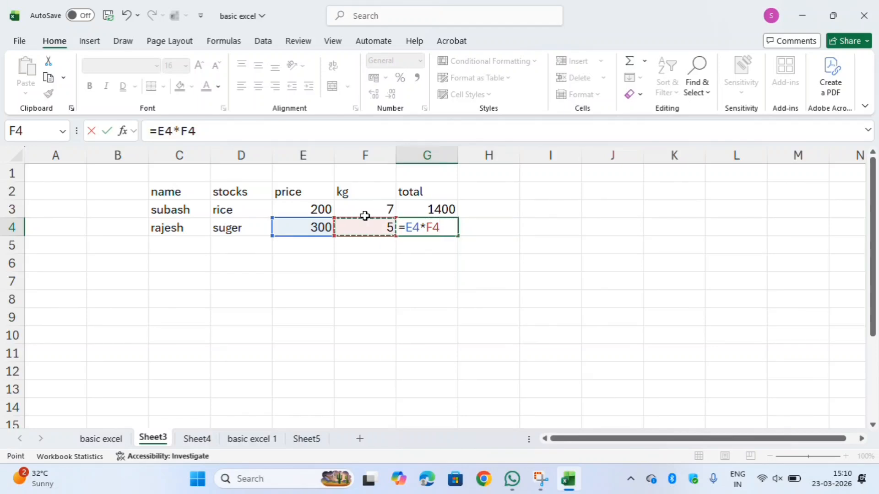
{"action": "key", "text": "Return"}
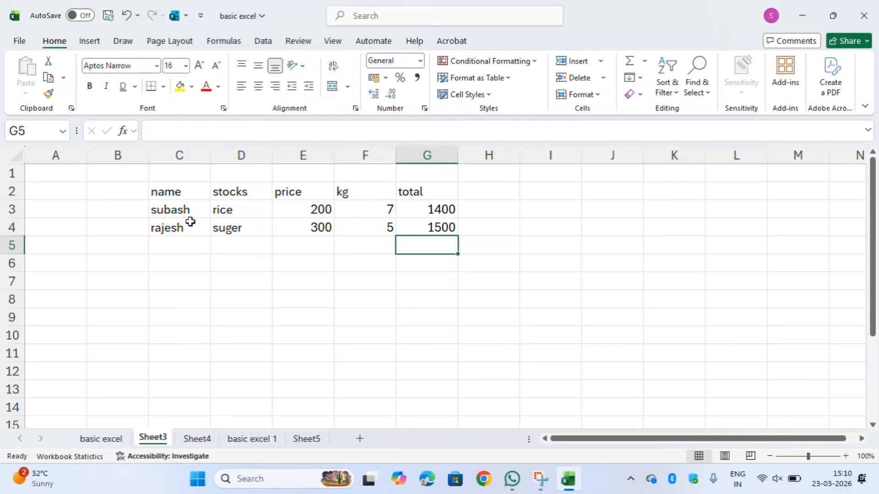
Step: Clear the total in G4 and fill the formula from G3 down into it
{"action": "left_click", "coordinate": [418, 228]}
{"action": "key", "text": "BackSpace"}
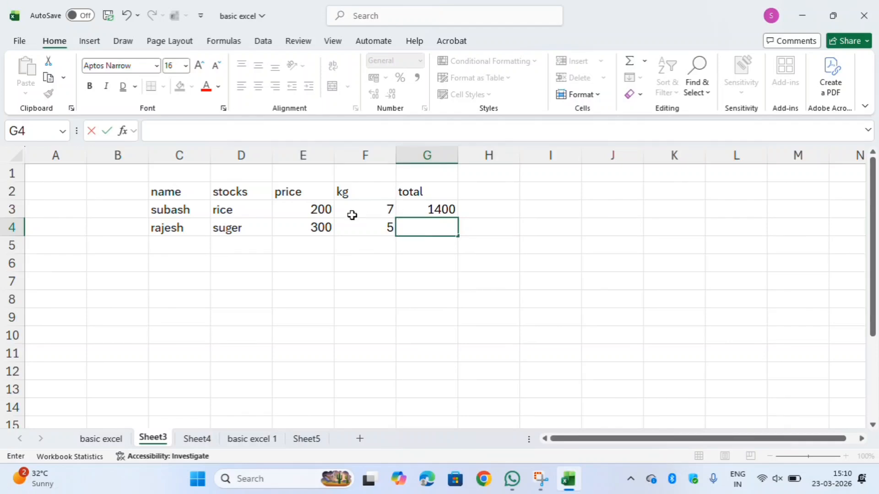
{"action": "left_click", "coordinate": [441, 209]}
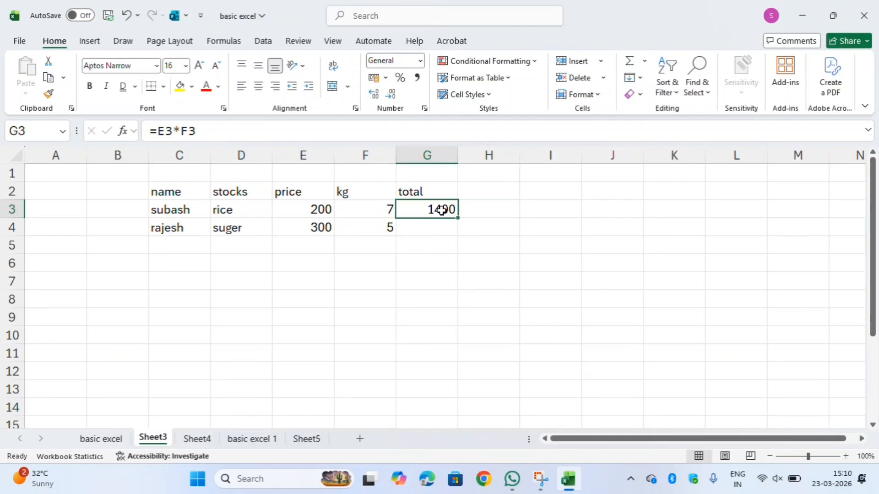
{"action": "double_click", "coordinate": [442, 210]}
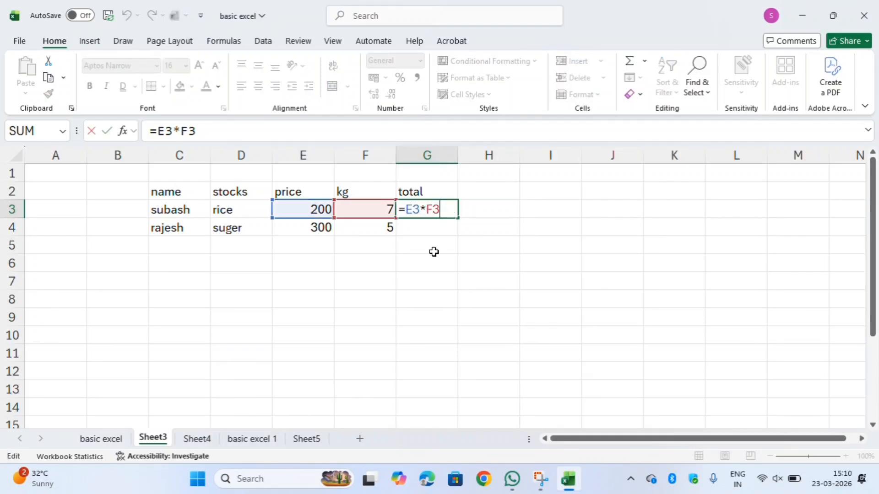
{"action": "left_click", "coordinate": [434, 250]}
{"action": "left_click", "coordinate": [433, 211]}
{"action": "mouse_move", "coordinate": [433, 212]}
{"action": "left_mouse_down"}
{"action": "mouse_move", "coordinate": [426, 247]}
{"action": "mouse_move", "coordinate": [427, 227]}
{"action": "left_mouse_up"}
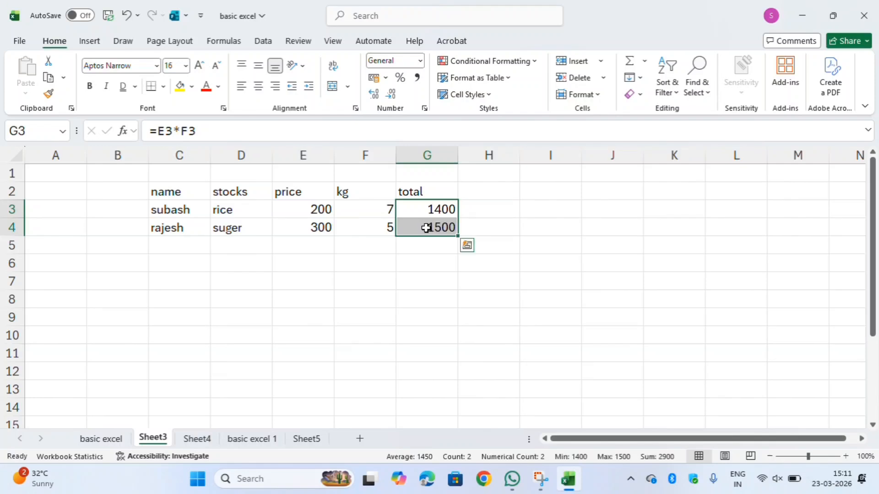
Step: Fill row 5 from C5 with a person's name, the stock "dall", price 400 and kg 2
{"action": "left_click", "coordinate": [284, 243]}
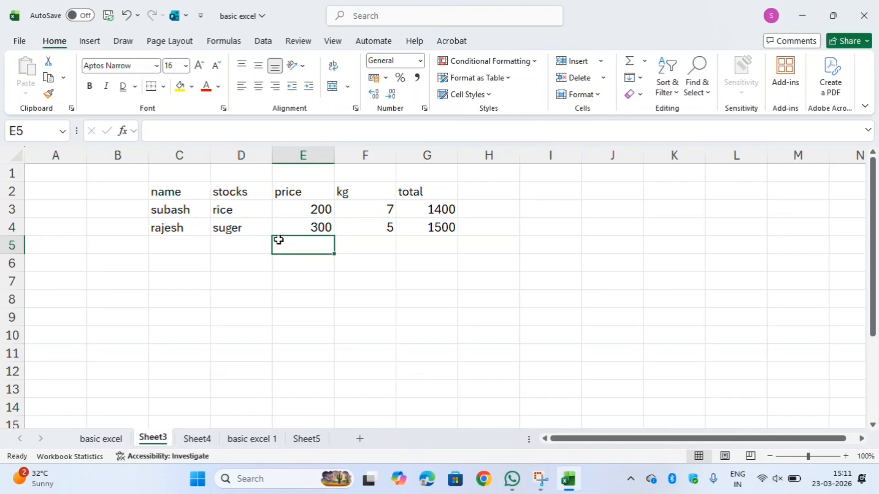
{"action": "double_click", "coordinate": [189, 246]}
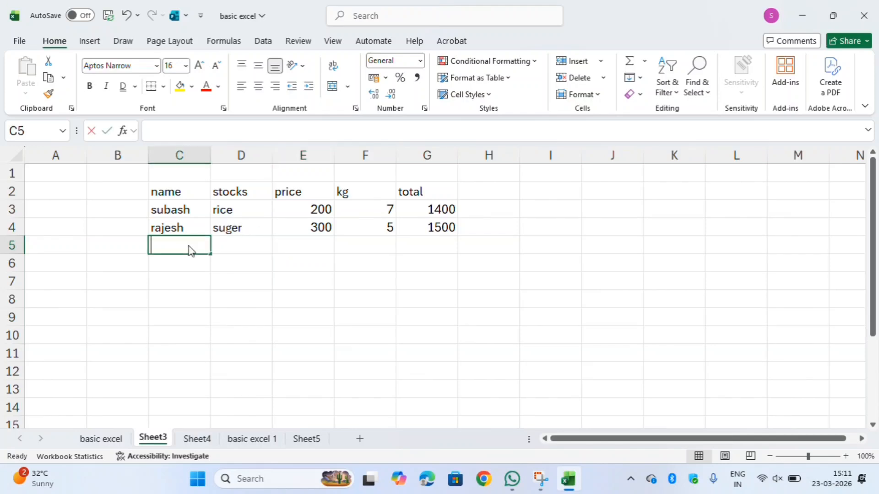
{"action": "type", "text": "amudha"}
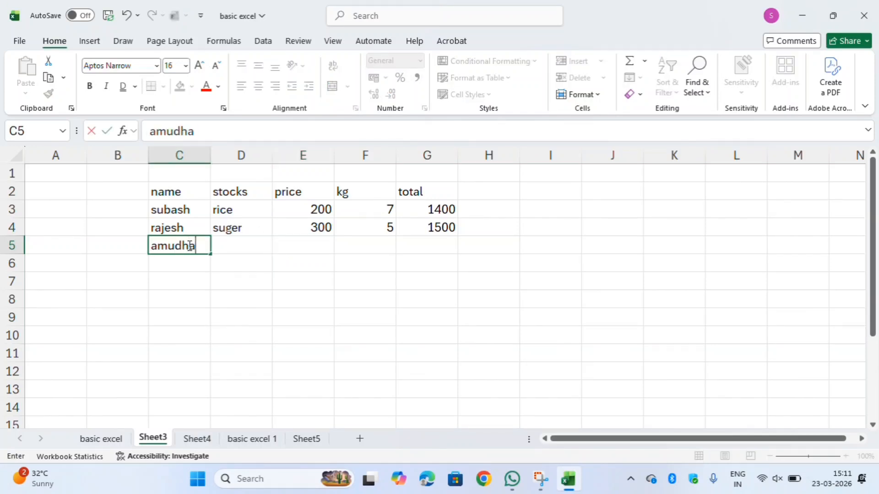
{"action": "key", "text": "Tab"}
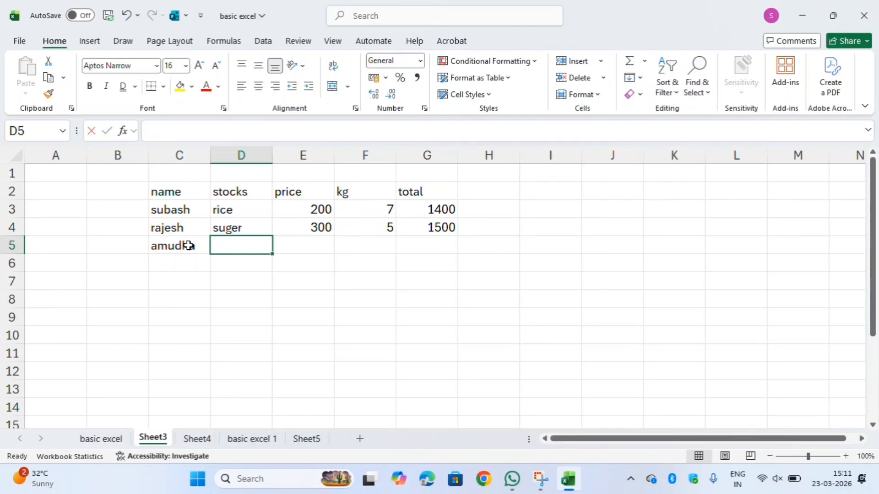
{"action": "type", "text": "d"}
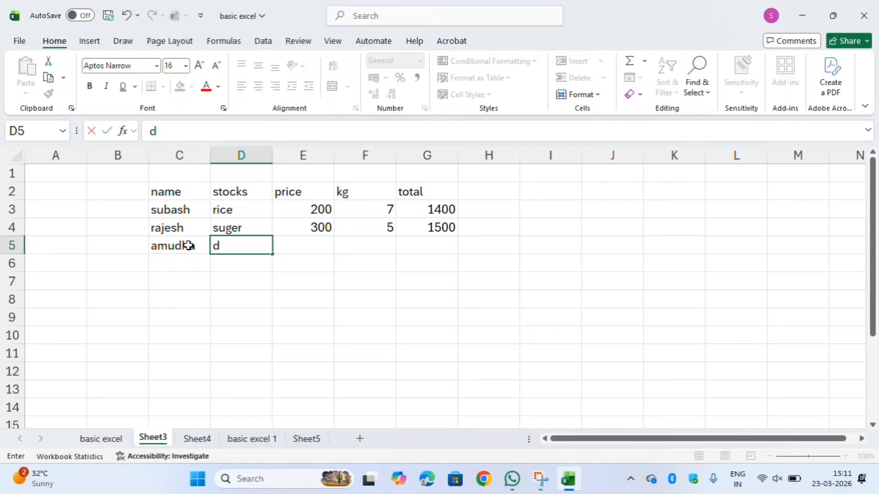
{"action": "type", "text": "all"}
{"action": "key", "text": "Tab"}
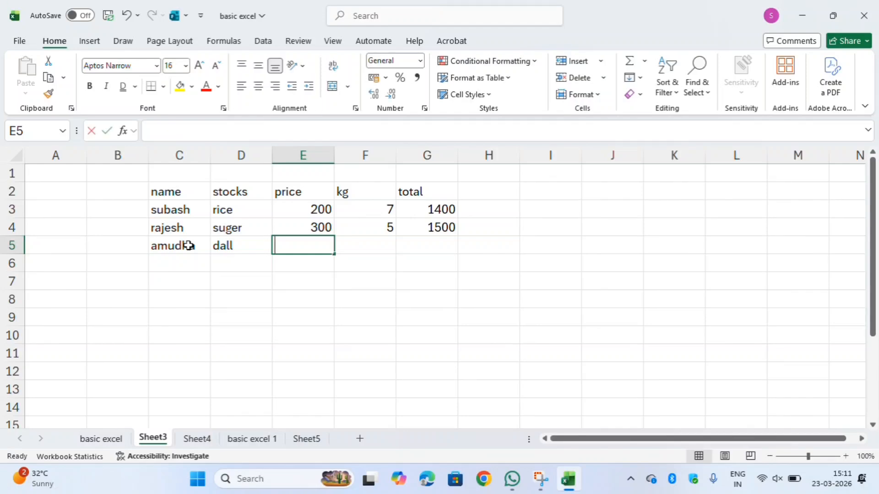
{"action": "type", "text": "400"}
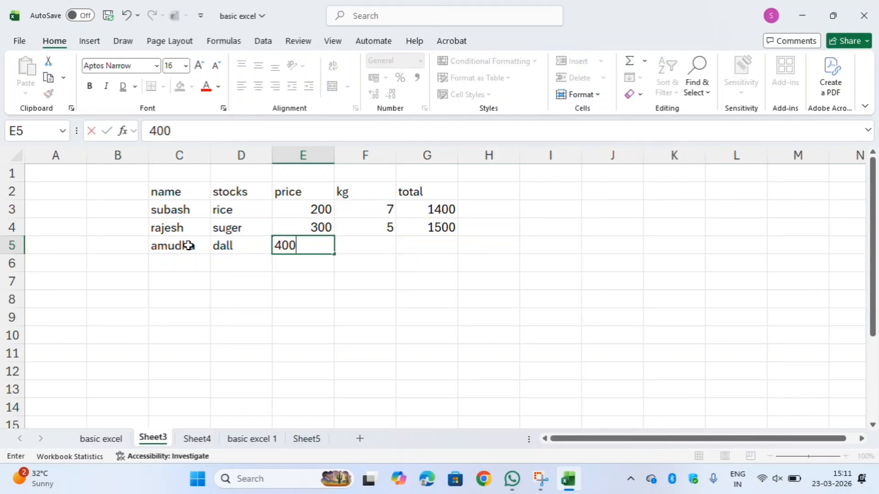
{"action": "key", "text": "Tab"}
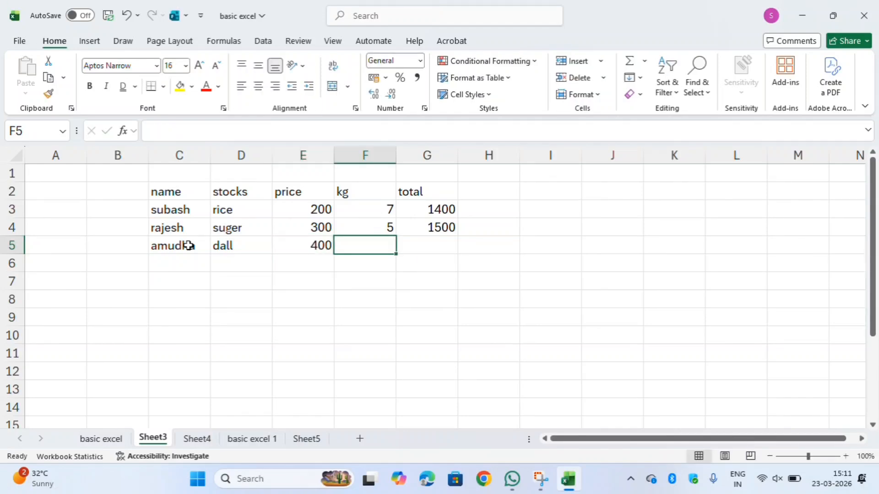
{"action": "type", "text": "2"}
{"action": "key", "text": "Tab"}
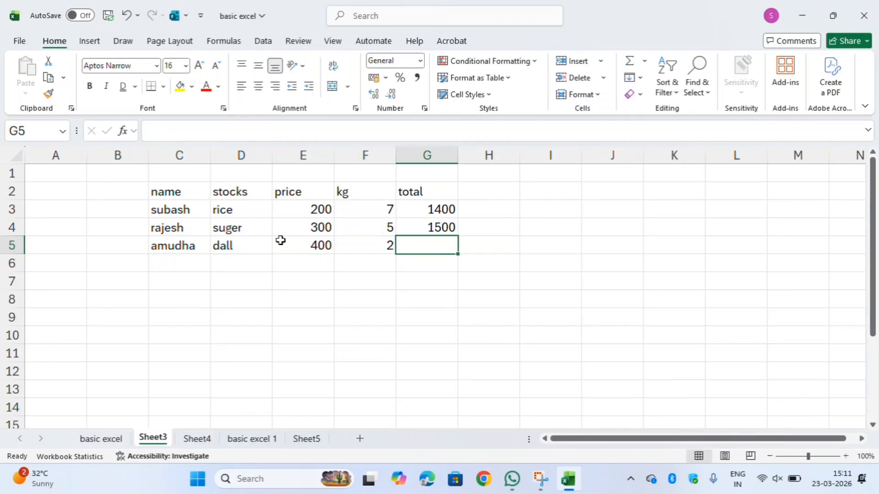
Step: Fill the total formula from G4 down into G5 and check the formula there
{"action": "left_click", "coordinate": [439, 227]}
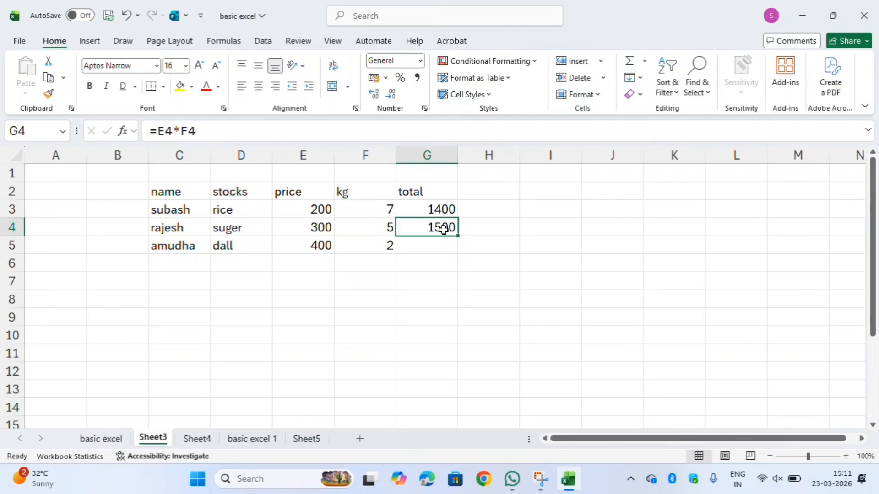
{"action": "left_click_drag", "start_coordinate": [441, 229], "coordinate": [446, 242]}
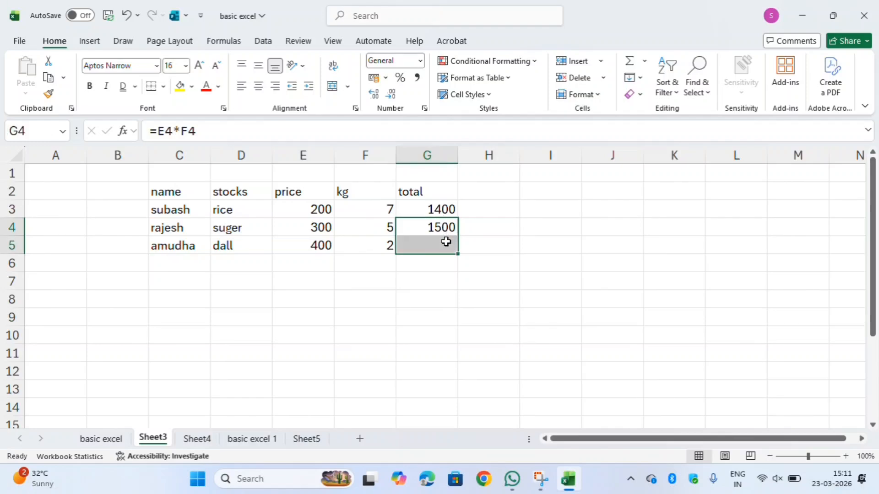
{"action": "key", "text": "ctrl+d"}
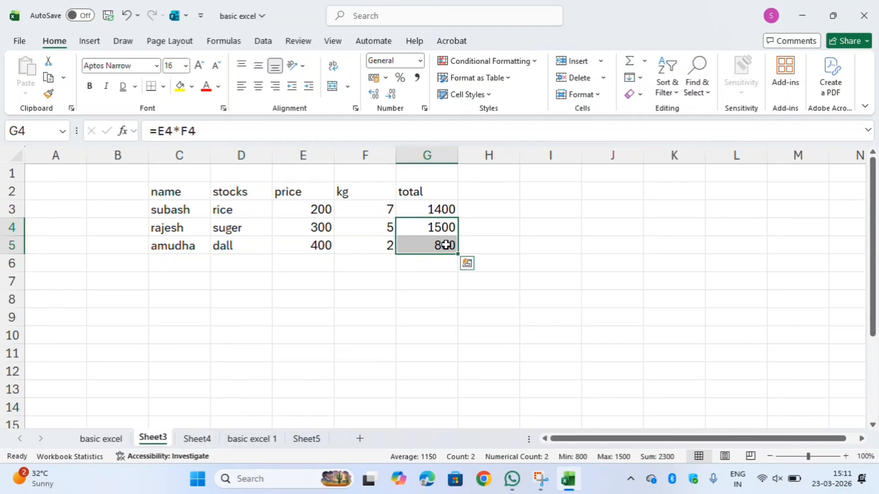
{"action": "left_click", "coordinate": [413, 246]}
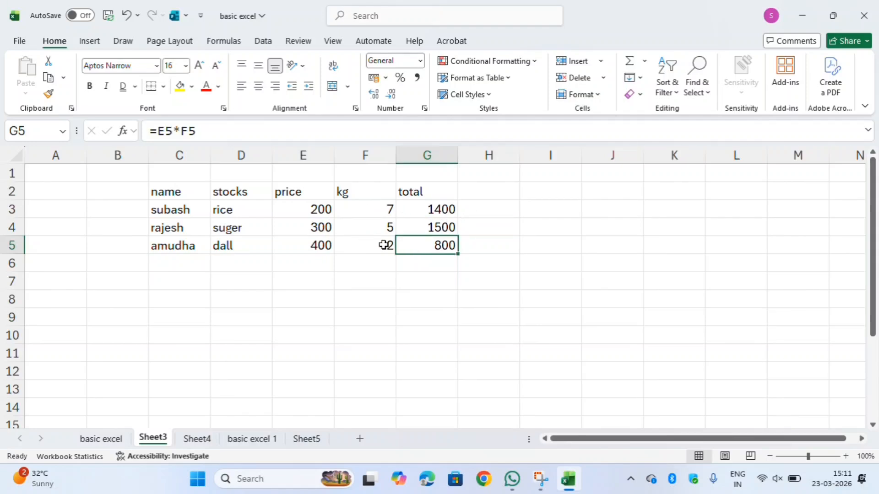
Step: Set the kg values to 3 for dall in F5 and 7 for suger in F4
{"action": "left_click", "coordinate": [383, 246]}
{"action": "key", "text": "BackSpace"}
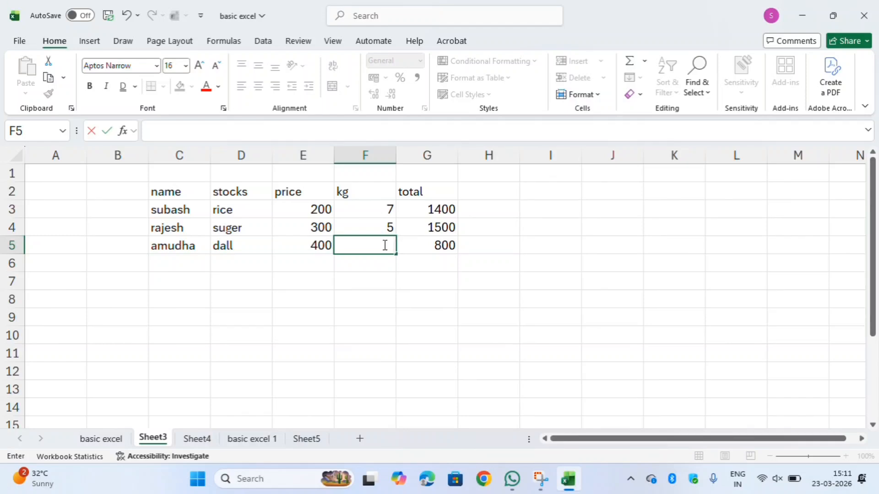
{"action": "type", "text": "3"}
{"action": "key", "text": "Return"}
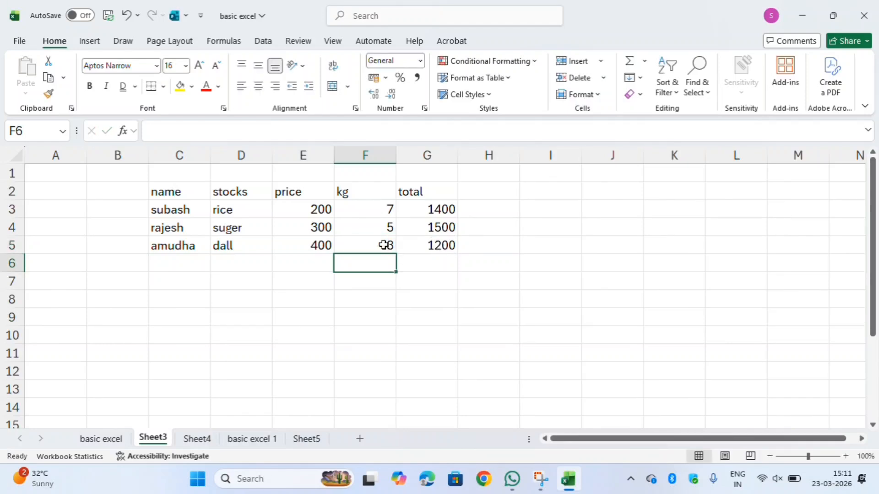
{"action": "key", "text": "Up"}
{"action": "key", "text": "Up"}
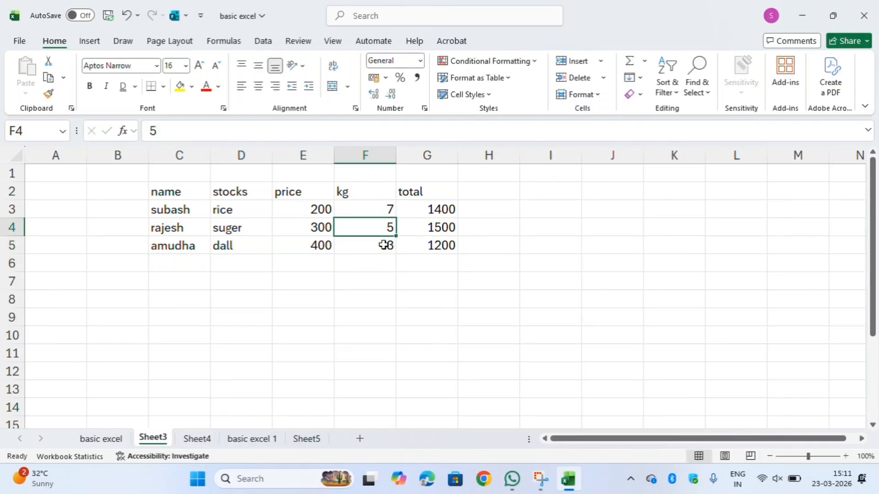
{"action": "key", "text": "BackSpace"}
{"action": "type", "text": "7"}
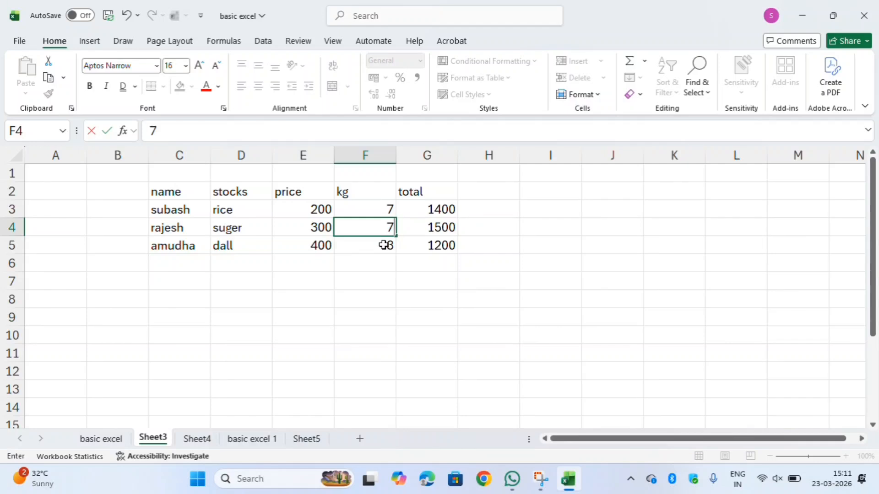
{"action": "key", "text": "Return"}
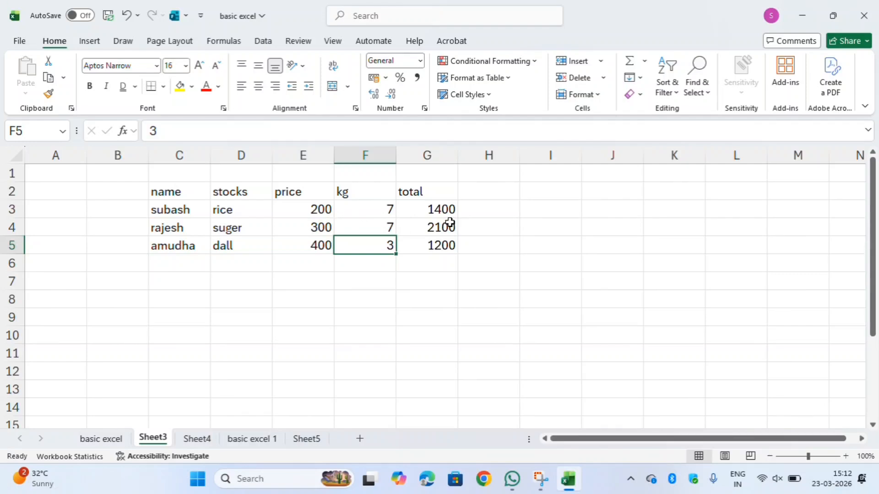
Step: Label cell F6, below the kg values, as "total"
{"action": "left_click", "coordinate": [383, 220]}
{"action": "left_click_drag", "start_coordinate": [389, 227], "coordinate": [448, 265]}
{"action": "left_click", "coordinate": [448, 265]}
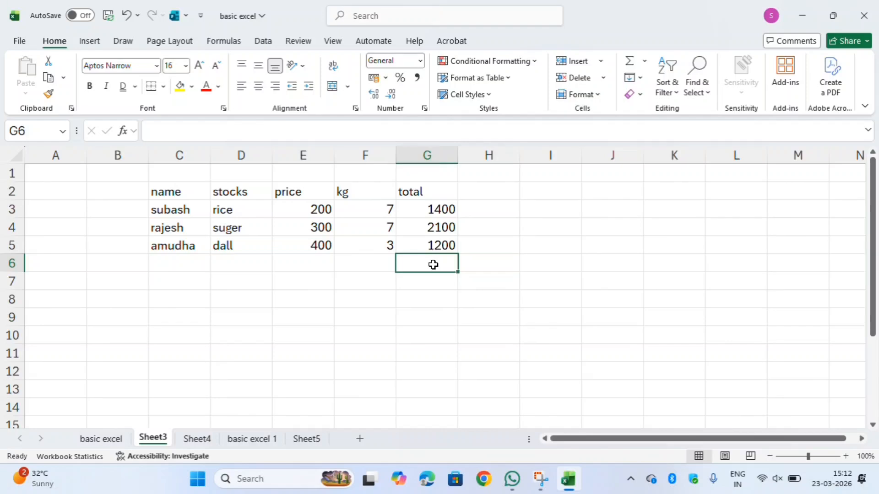
{"action": "key", "text": "Left"}
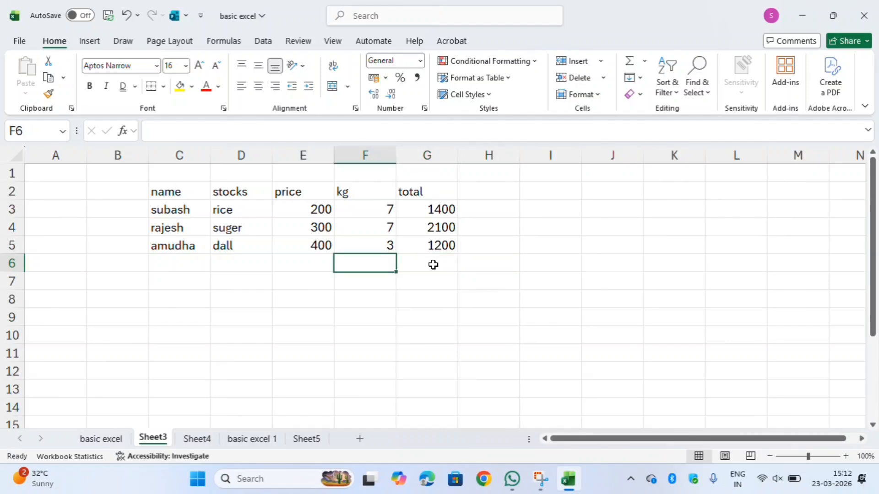
{"action": "key", "text": "F2"}
{"action": "type", "text": "totao"}
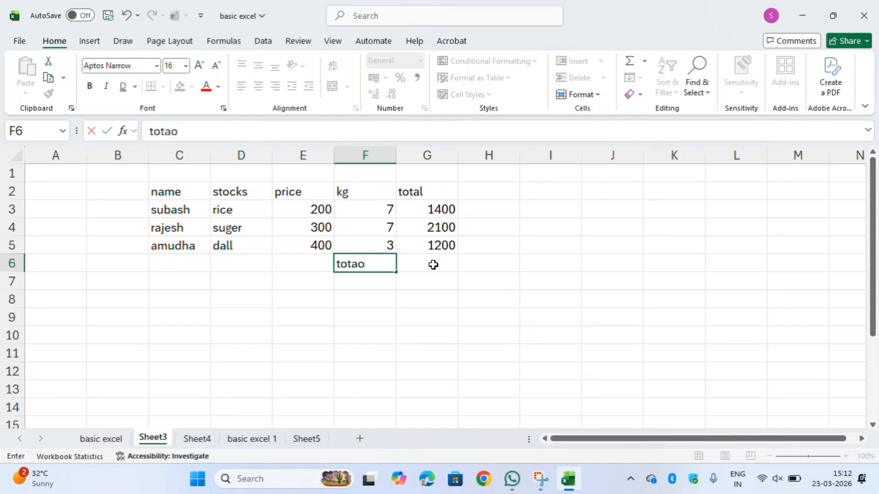
{"action": "key", "text": "BackSpace"}
{"action": "type", "text": "l"}
Step: Enter the typed-number addition =1400+2100+1200 in G6 as the grand total
{"action": "left_click", "coordinate": [432, 265]}
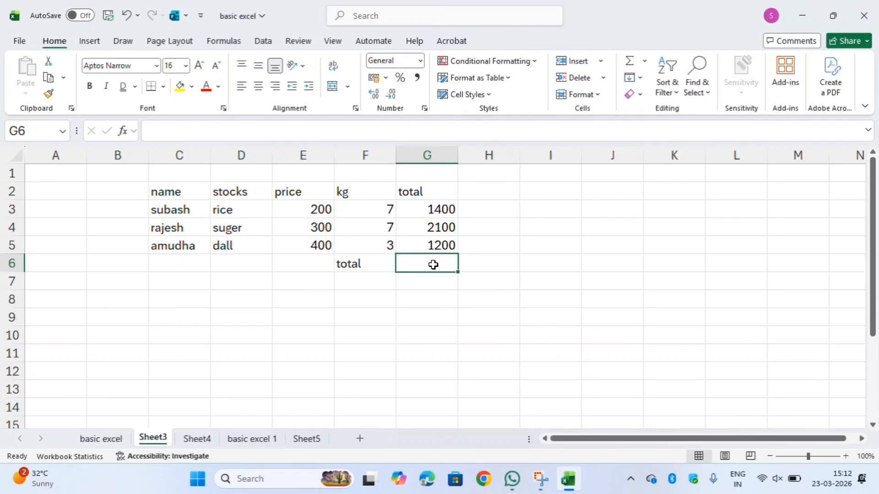
{"action": "type", "text": "="}
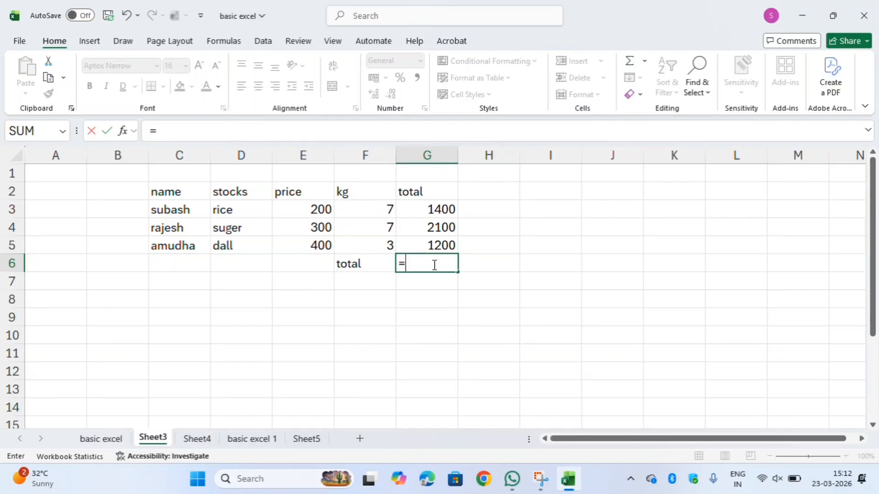
{"action": "type", "text": "1400="}
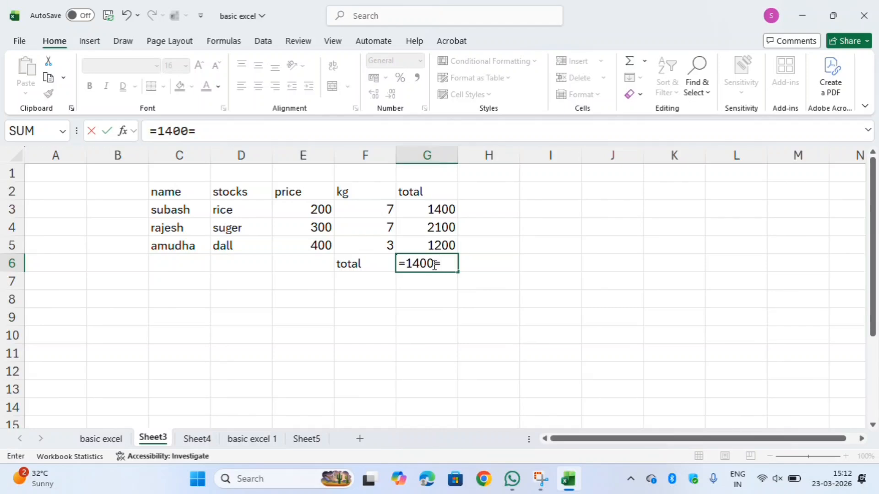
{"action": "key", "text": "BackSpace"}
{"action": "type", "text": "+2100"}
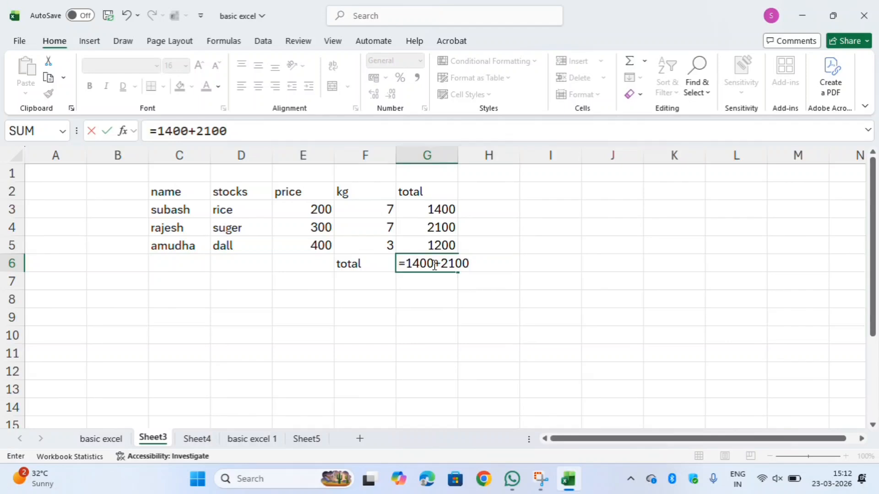
{"action": "type", "text": "+1200"}
{"action": "key", "text": "Return"}
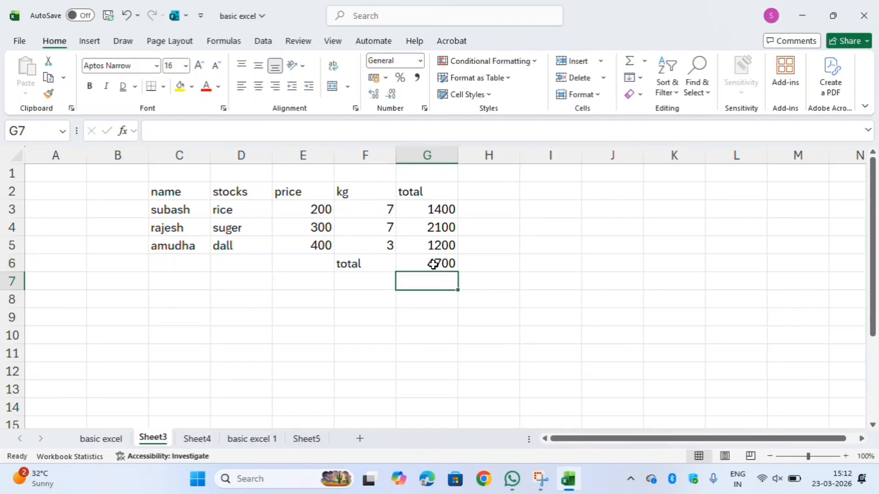
Step: Check the formulas in G6 and G5, and set the kg value for dall in F5 to 4
{"action": "left_click", "coordinate": [433, 264]}
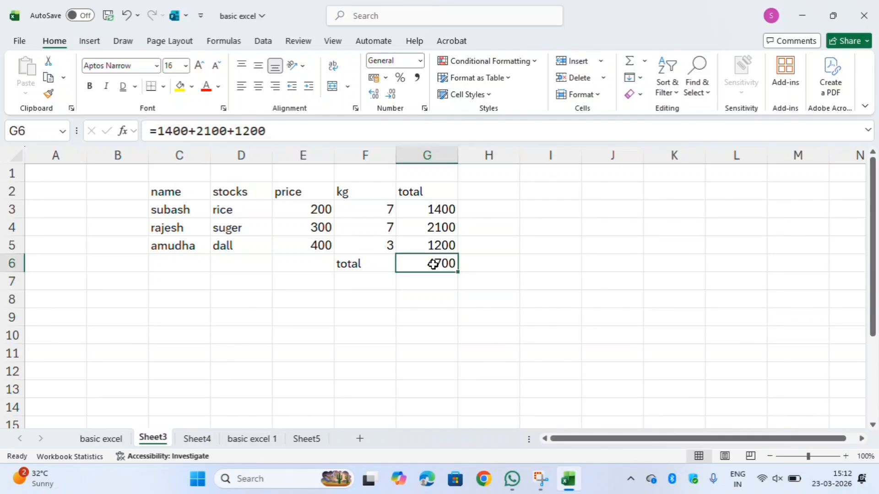
{"action": "key", "text": "Up"}
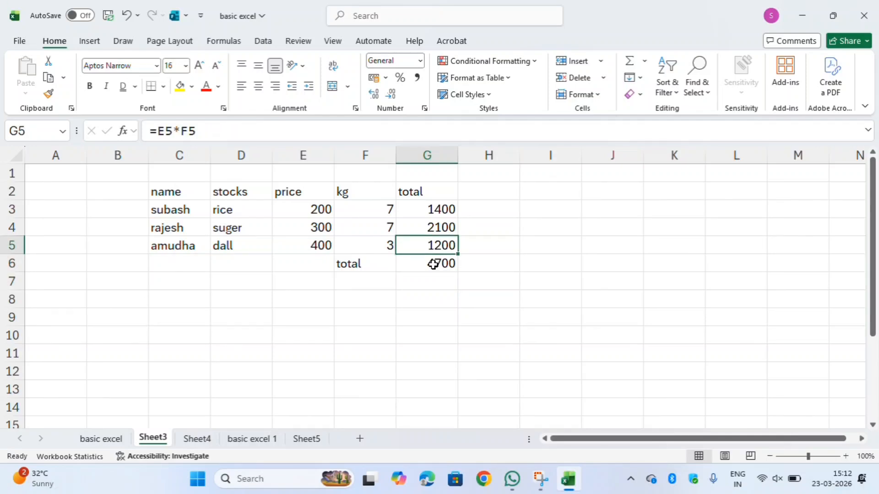
{"action": "key", "text": "Left"}
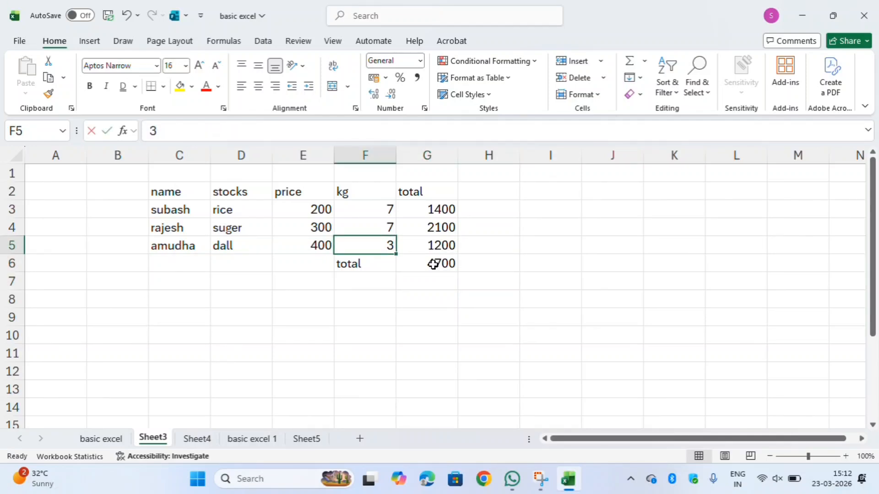
{"action": "key", "text": "BackSpace"}
{"action": "type", "text": "4"}
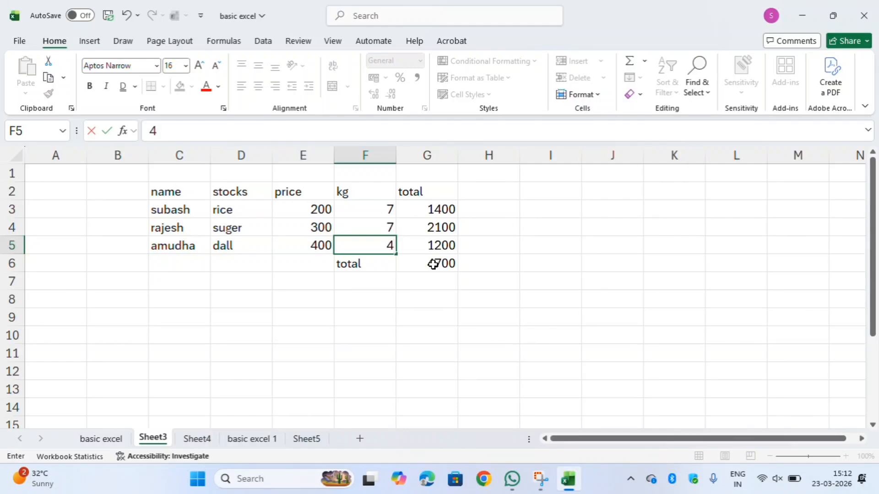
{"action": "key", "text": "Return"}
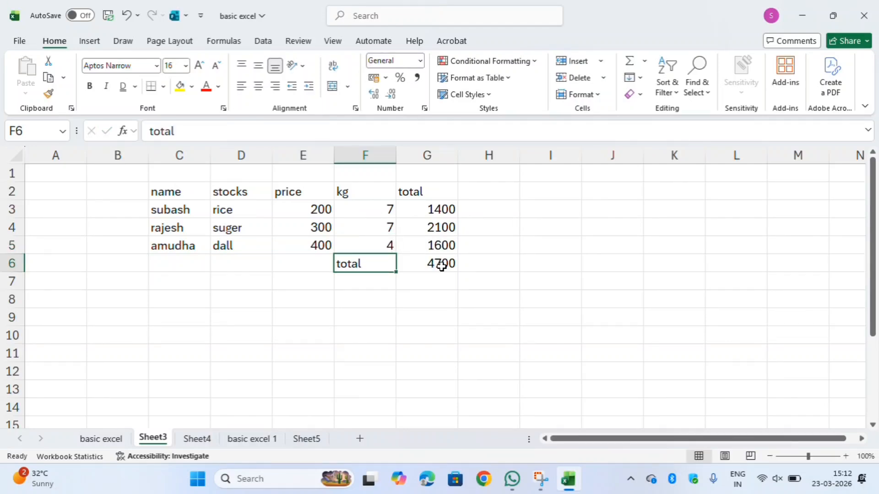
Step: Replace the typed-number addition in G6 with the formula =SUM(G3:G5)
{"action": "left_click", "coordinate": [440, 261]}
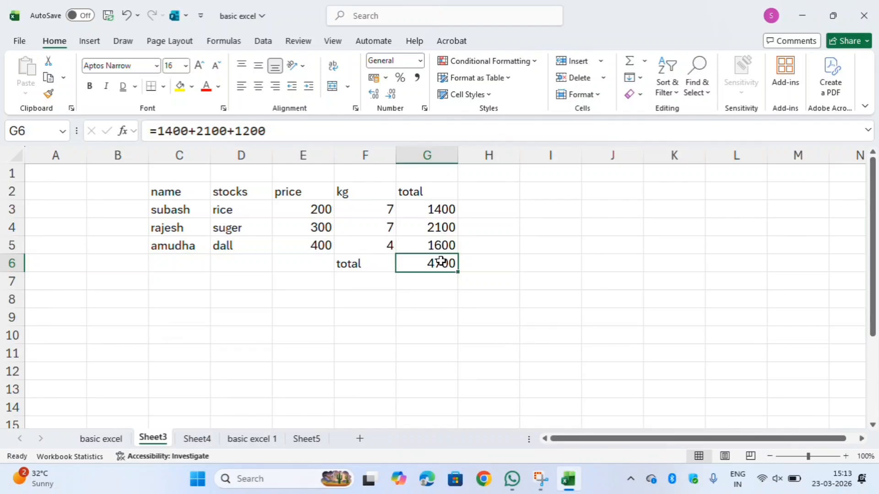
{"action": "type", "text": "\\"}
{"action": "key", "text": "BackSpace"}
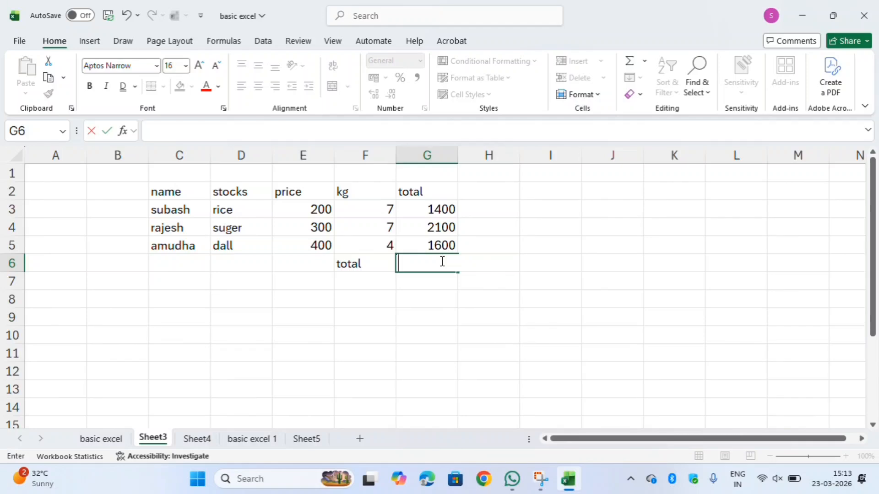
{"action": "type", "text": "+"}
{"action": "key", "text": "BackSpace"}
{"action": "type", "text": "-"}
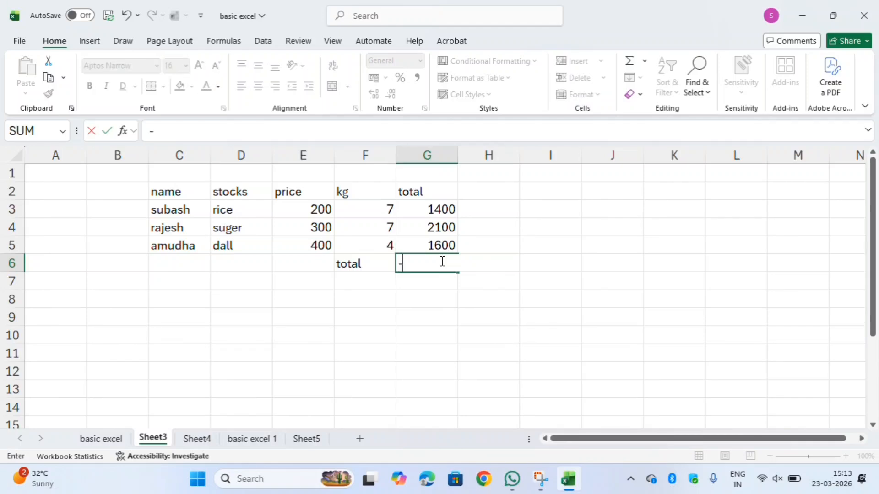
{"action": "key", "text": "BackSpace"}
{"action": "type", "text": "=su"}
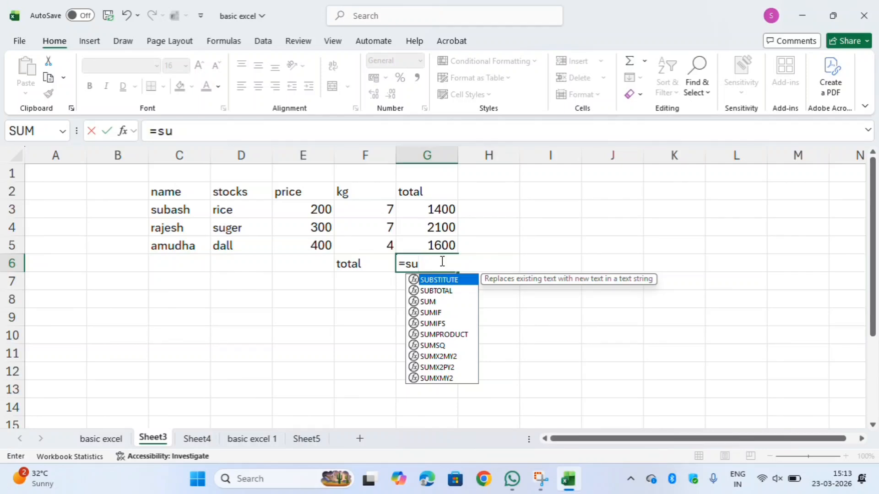
{"action": "type", "text": "m"}
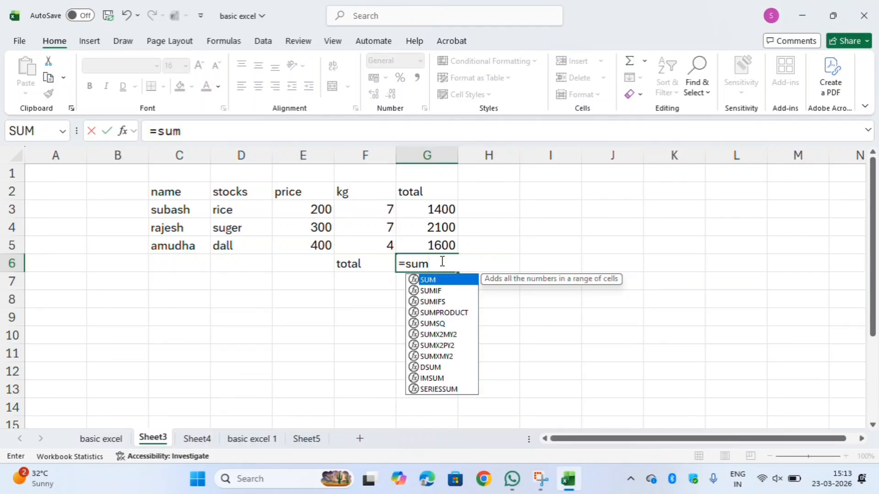
{"action": "key", "text": "BackSpace"}
{"action": "key", "text": "BackSpace"}
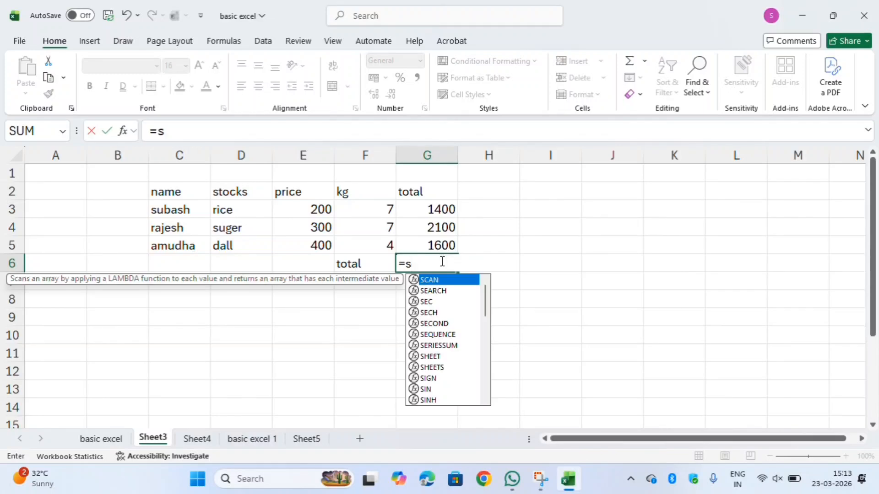
{"action": "type", "text": "um"}
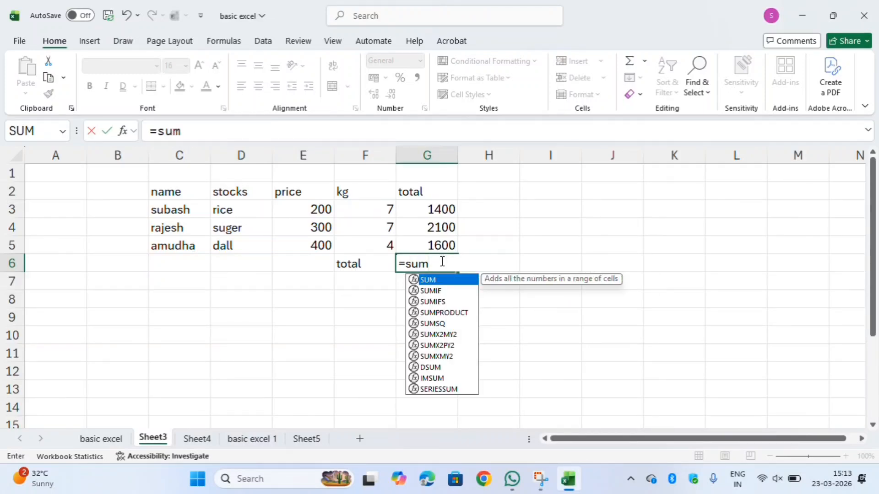
{"action": "key", "text": "BackSpace"}
{"action": "type", "text": "m"}
{"action": "key", "text": "Tab"}
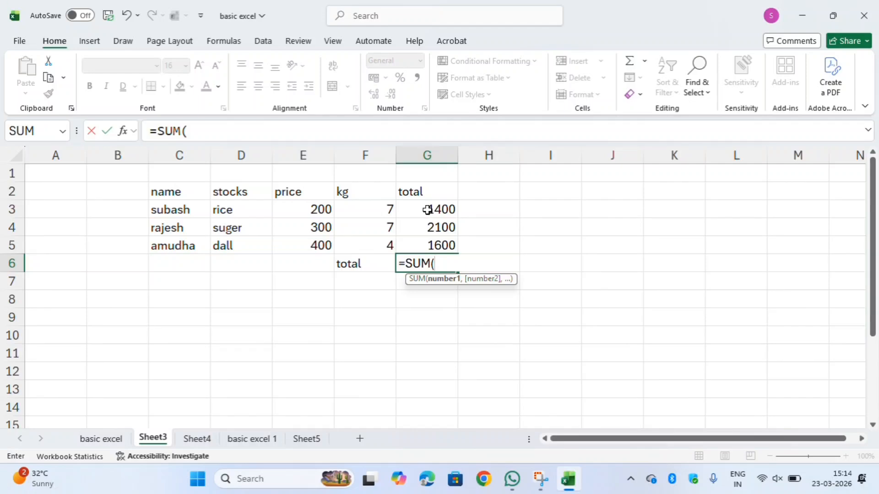
{"action": "left_click_drag", "start_coordinate": [427, 213], "coordinate": [429, 237]}
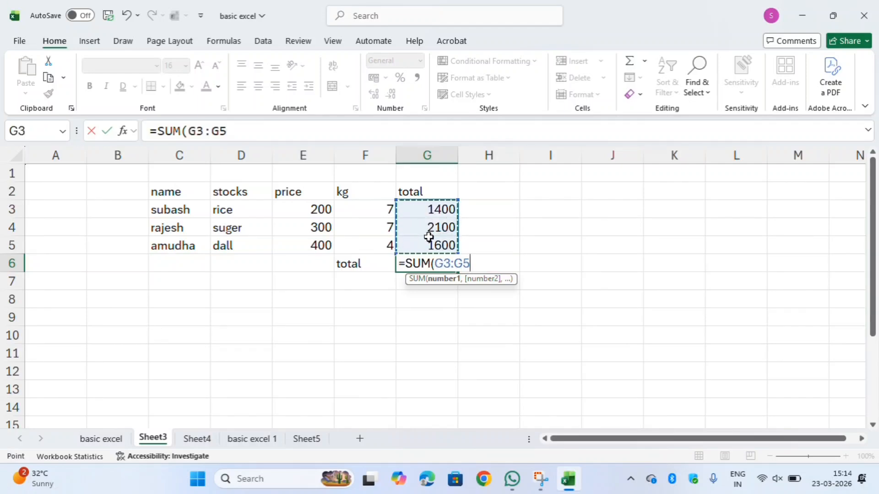
{"action": "type", "text": ")"}
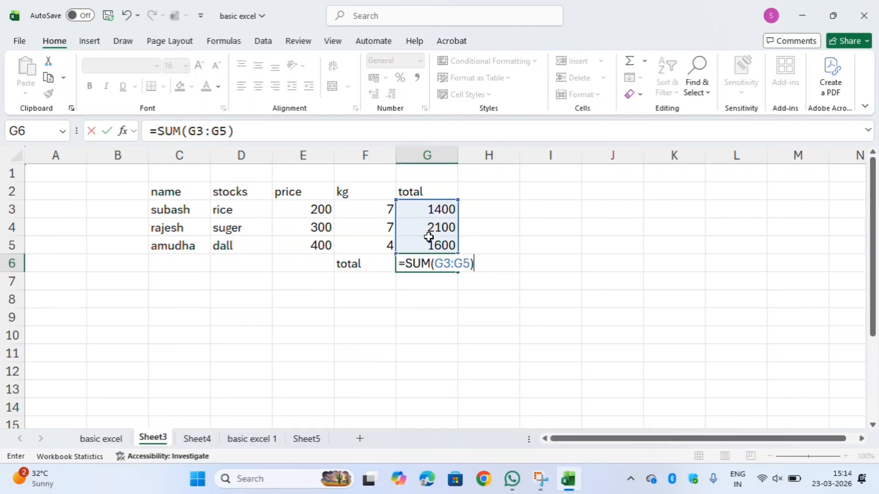
{"action": "key", "text": "Return"}
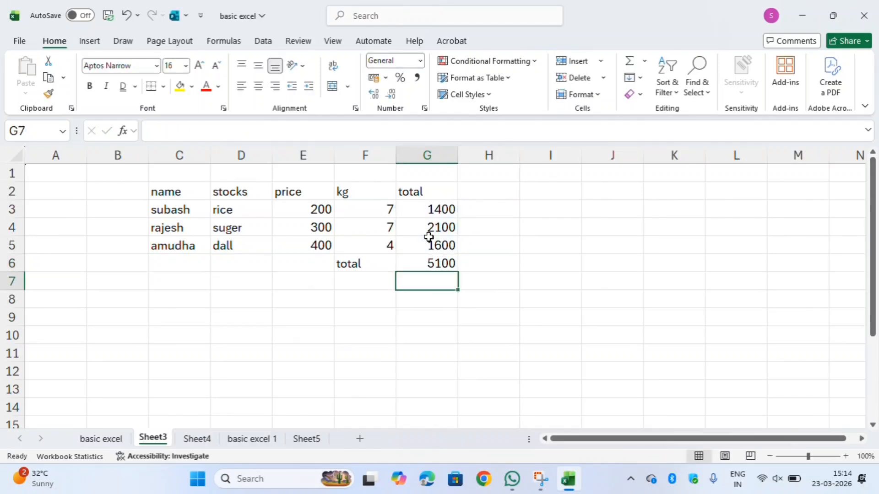
Step: Set the kg value for suger in F4 to 2 and undo the change
{"action": "key", "text": "Up"}
{"action": "key", "text": "Up"}
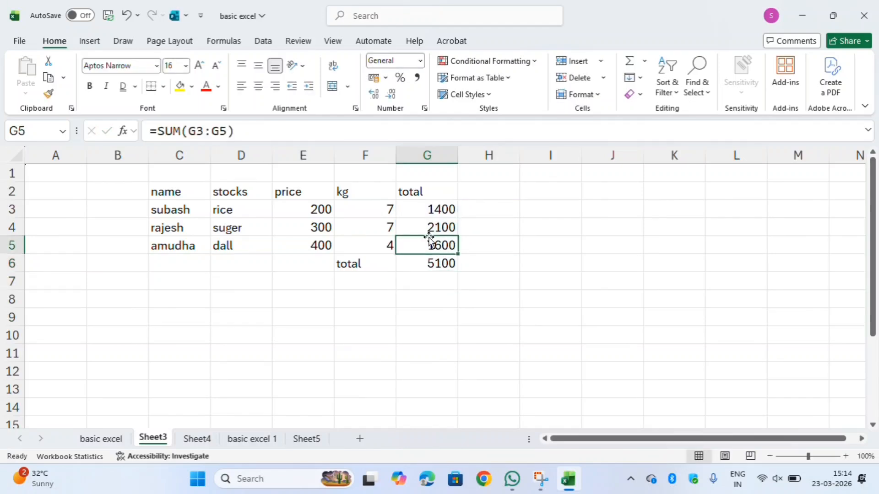
{"action": "key", "text": "Left"}
{"action": "key", "text": "Up"}
{"action": "type", "text": "7"}
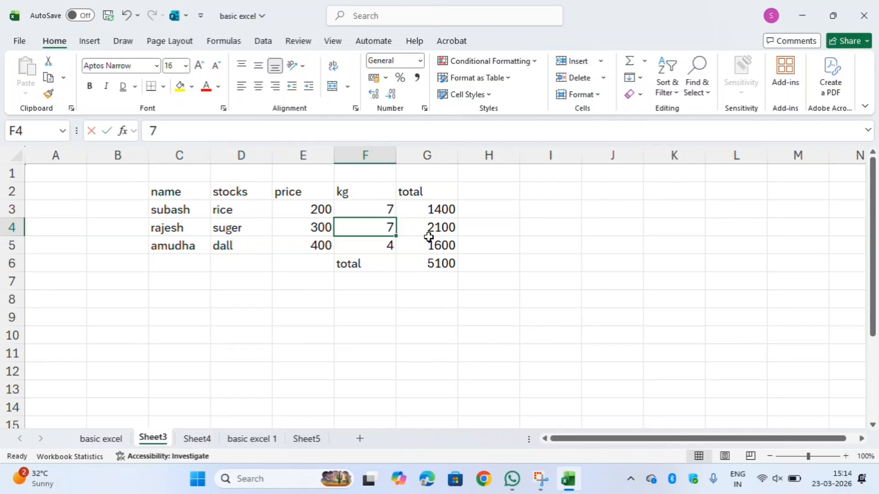
{"action": "key", "text": "BackSpace"}
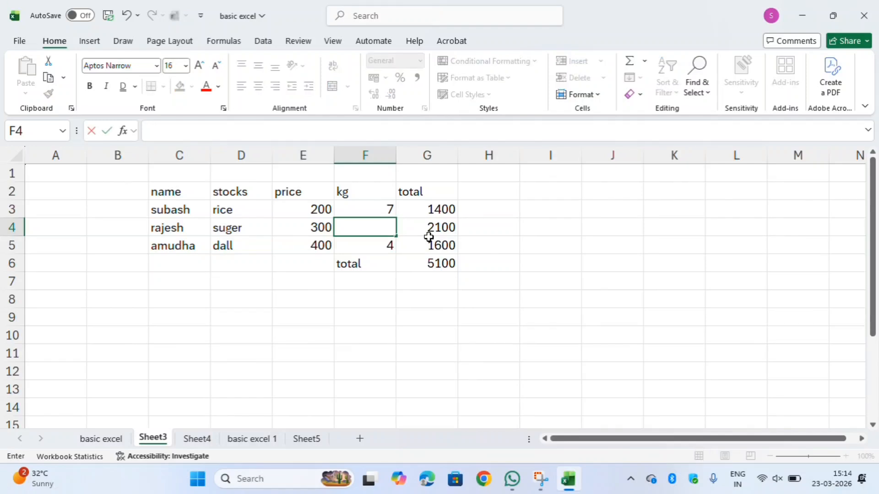
{"action": "type", "text": "2"}
{"action": "key", "text": "Return"}
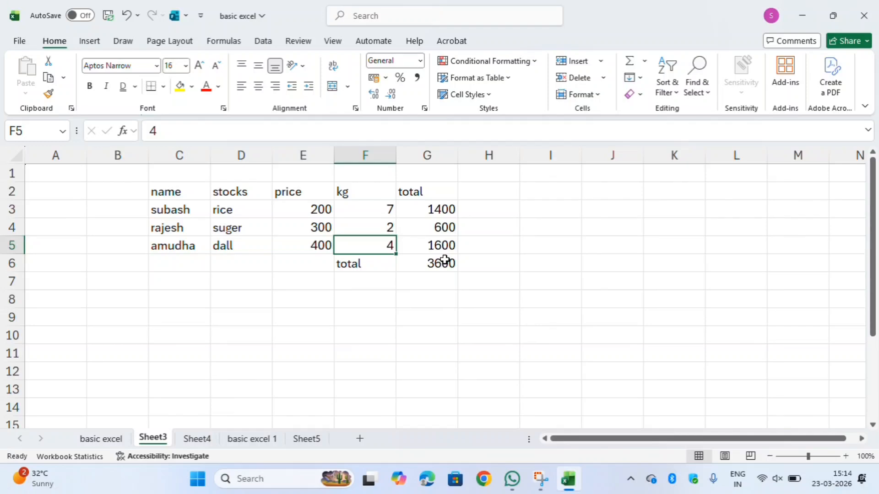
{"action": "key", "text": "ctrl+z"}
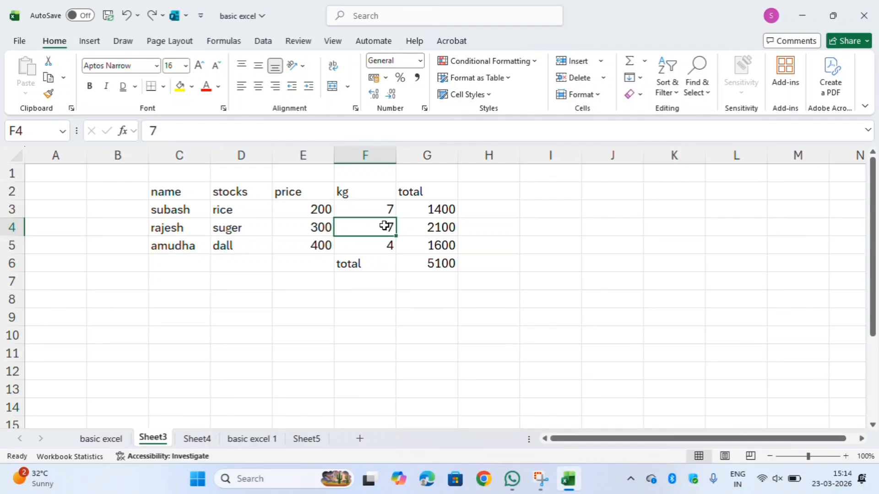
Step: Enter 2 again as the kg value for suger in F4, undoing and redoing the entry, and check the formula in G6
{"action": "type", "text": "2"}
{"action": "key", "text": "ctrl+Return"}
{"action": "key", "text": "ctrl+z"}
{"action": "key", "text": "ctrl+y"}
{"action": "left_click", "coordinate": [433, 262]}
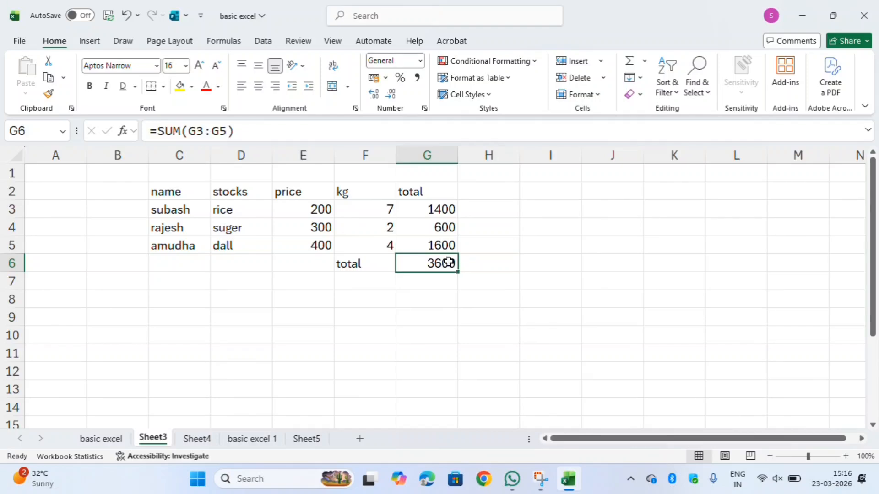
{"action": "left_click", "coordinate": [549, 226]}
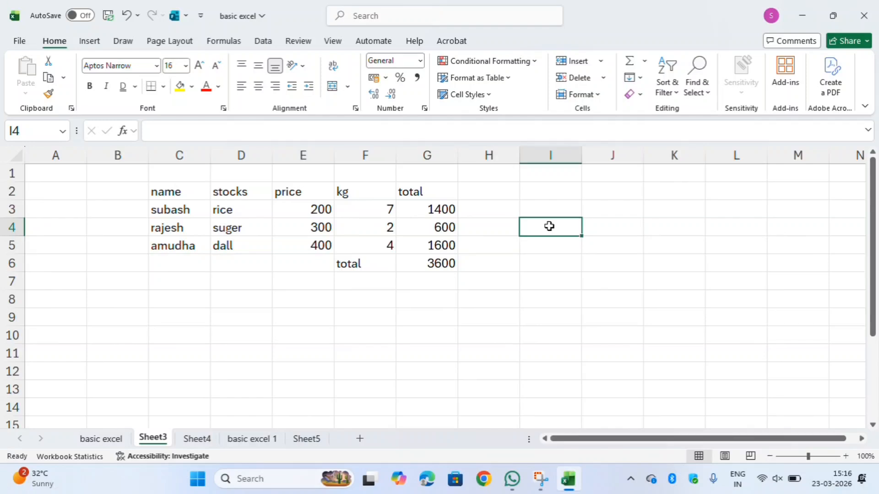
Step: Clear the grand total formula from cell G6
{"action": "left_click", "coordinate": [438, 265]}
{"action": "key", "text": "BackSpace"}
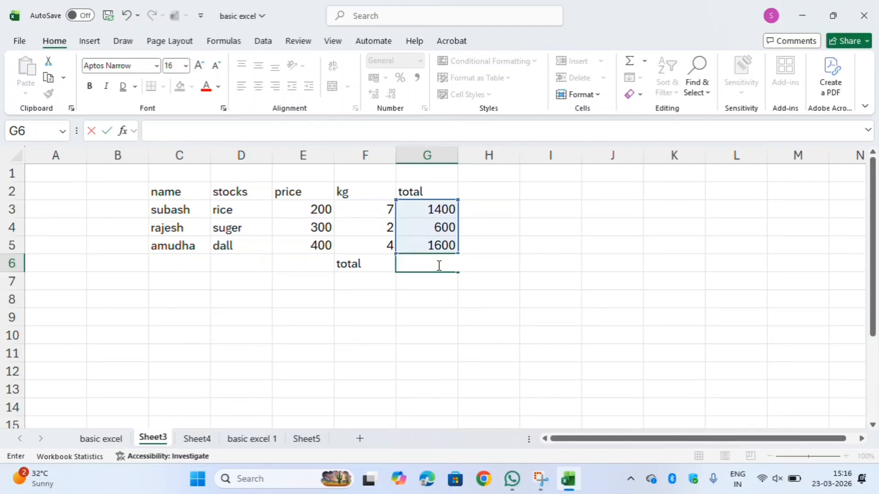
{"action": "left_click", "coordinate": [433, 232]}
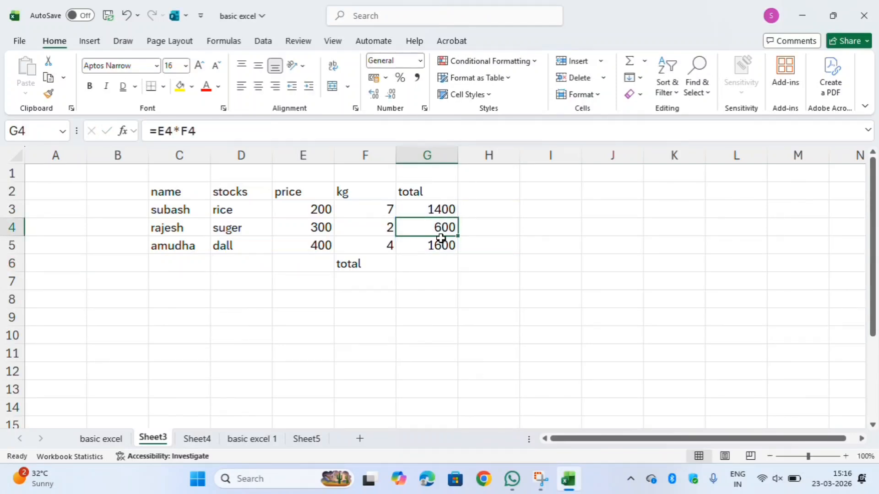
Step: Enter the formula =SUM(G3:G4) in G6, so that the sum leaves out the dall row
{"action": "left_click", "coordinate": [430, 261]}
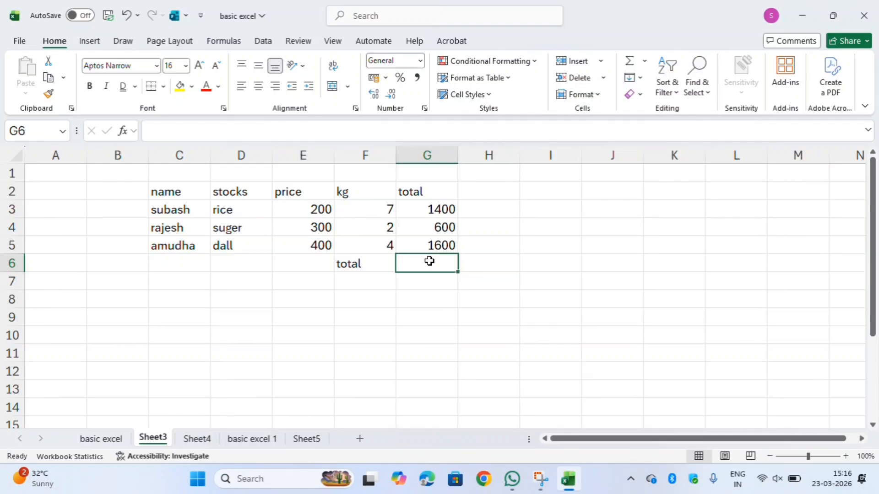
{"action": "type", "text": "="}
{"action": "key", "text": "BackSpace"}
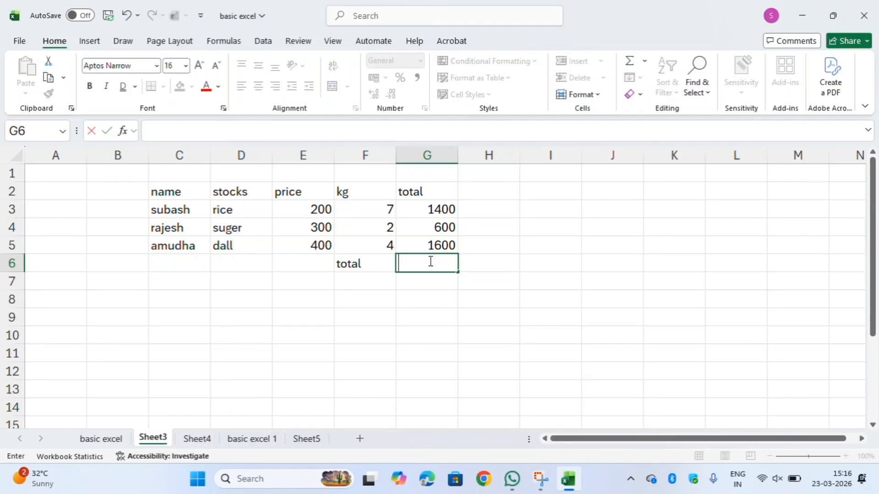
{"action": "type", "text": "=su"}
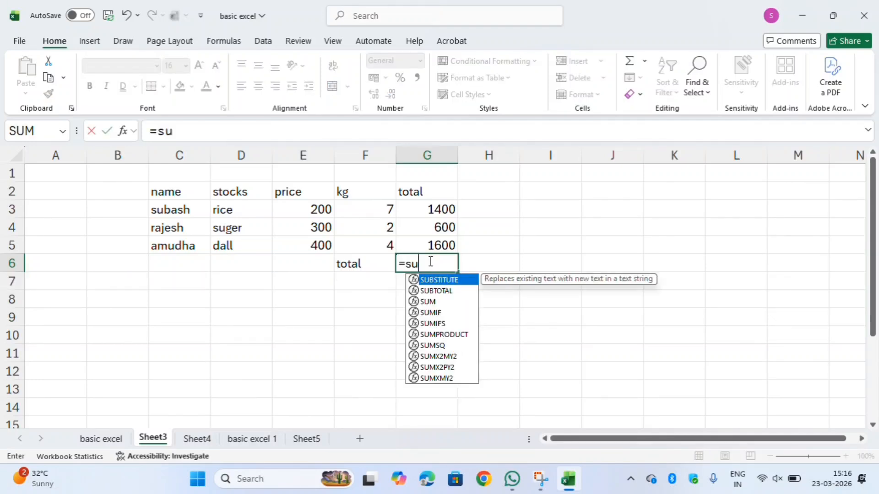
{"action": "type", "text": "m"}
{"action": "key", "text": "Tab"}
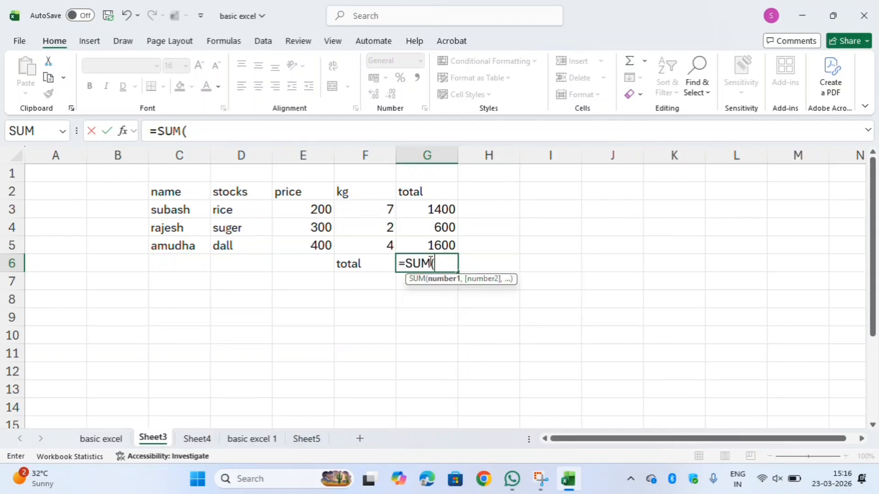
{"action": "left_click", "coordinate": [430, 210]}
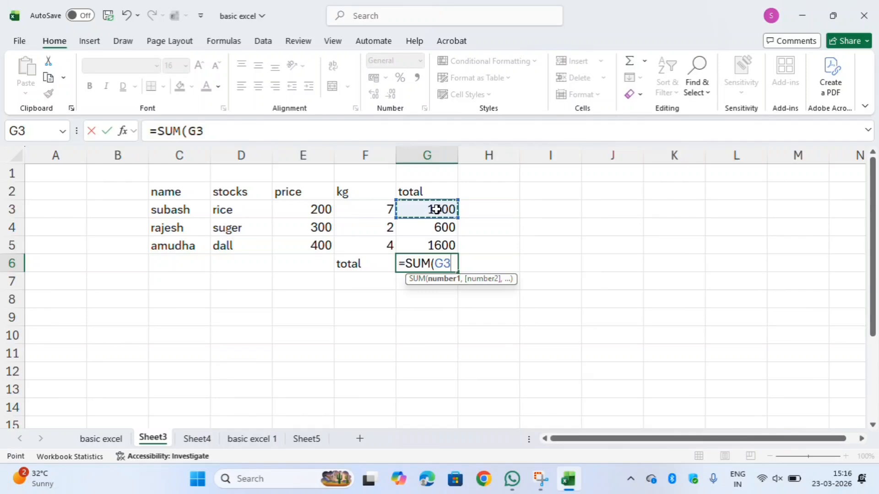
{"action": "left_click_drag", "start_coordinate": [436, 210], "coordinate": [439, 226]}
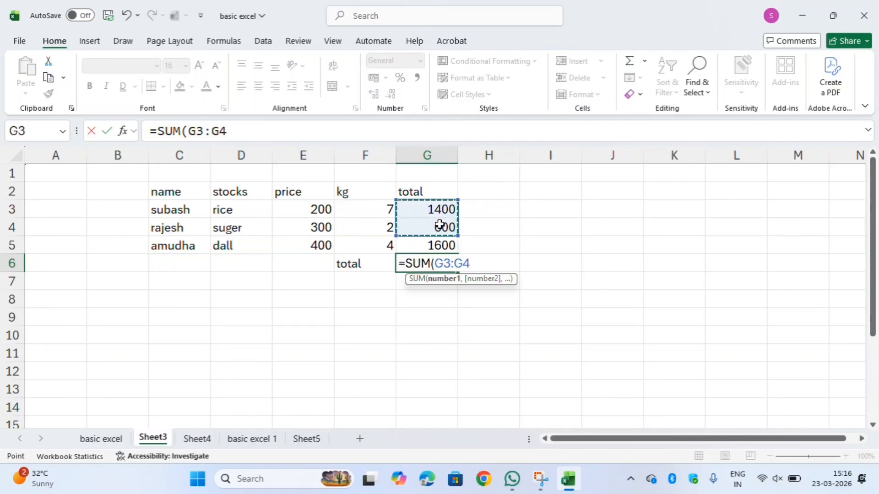
{"action": "type", "text": ")"}
{"action": "key", "text": "Return"}
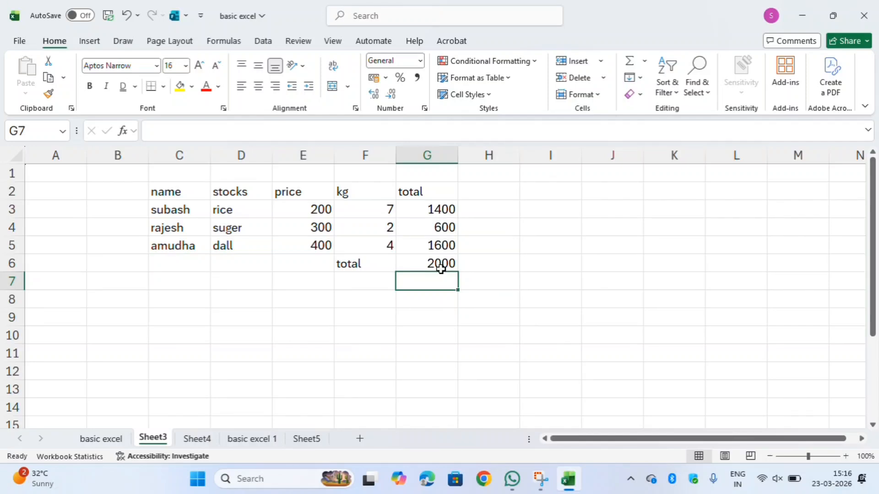
Step: Compare the dall total formula in G5 with the range summed in G6
{"action": "left_click", "coordinate": [430, 245]}
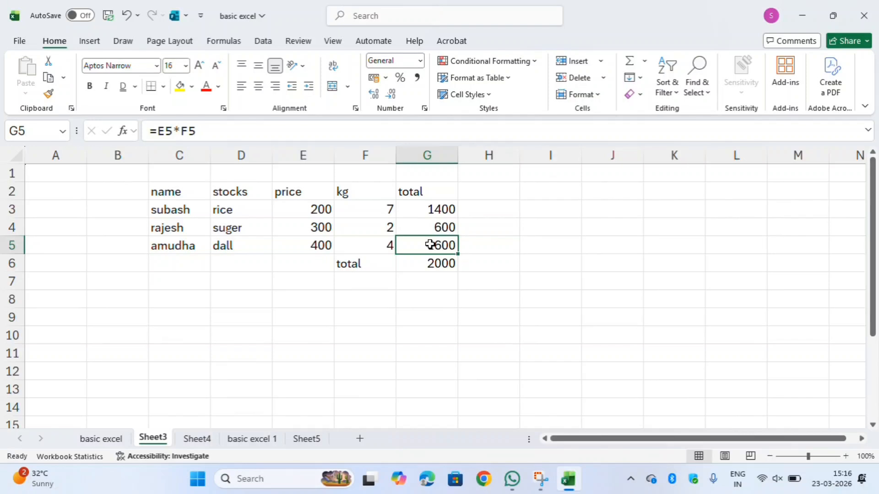
{"action": "left_click", "coordinate": [430, 259]}
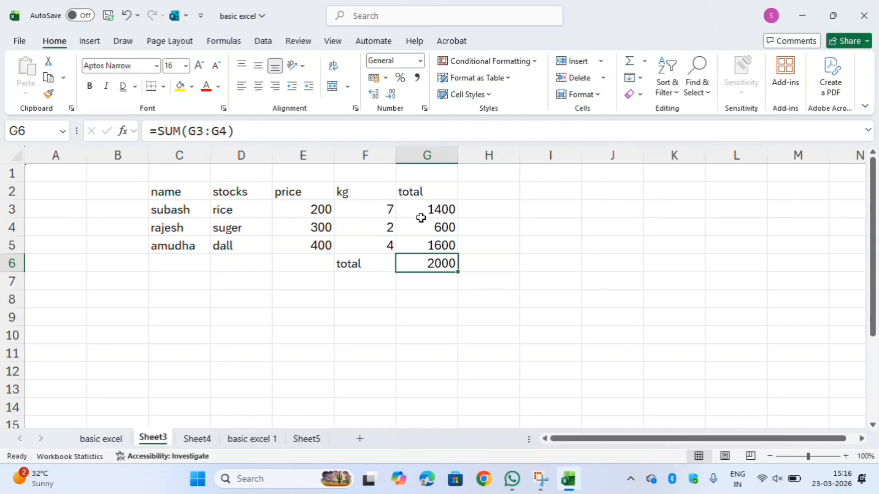
{"action": "left_click", "coordinate": [424, 245]}
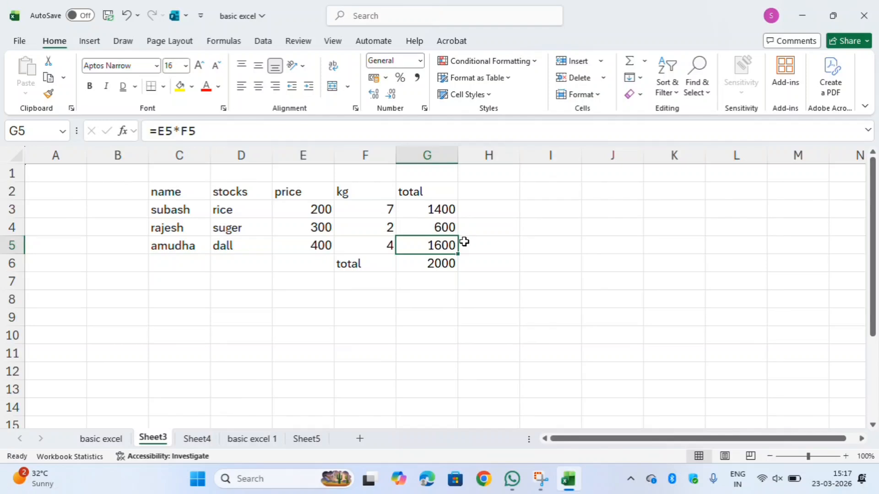
Step: Set the price for rice in E3 to 100
{"action": "left_click", "coordinate": [329, 215]}
{"action": "key", "text": "BackSpace"}
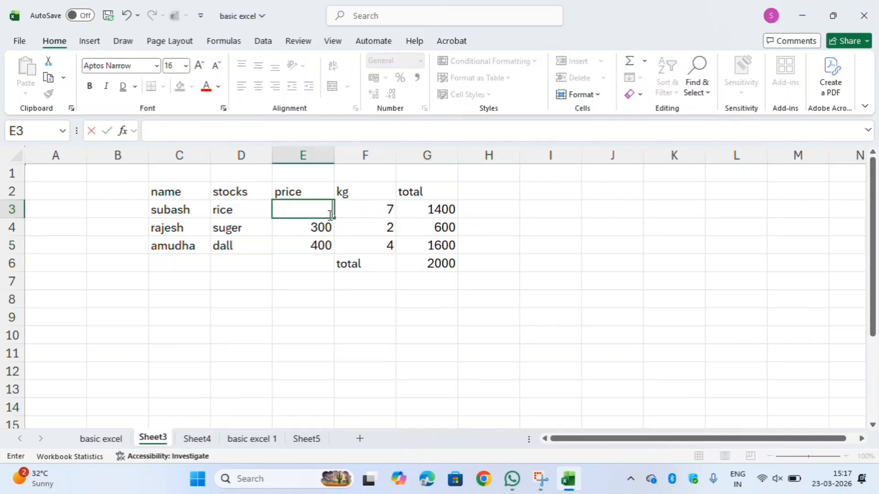
{"action": "type", "text": "100"}
{"action": "key", "text": "Return"}
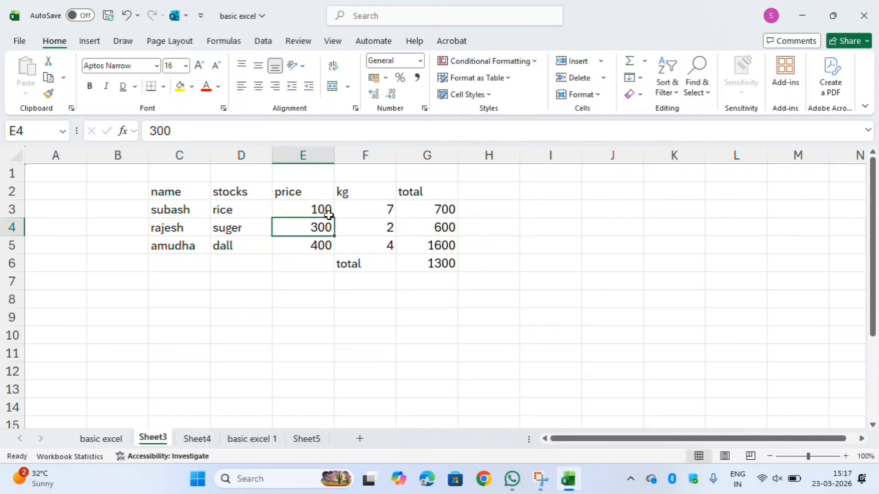
Step: Review the total cells in column G, including the sum formula in G6, after the price change
{"action": "key", "text": "Right"}
{"action": "key", "text": "Right"}
{"action": "key", "text": "Right"}
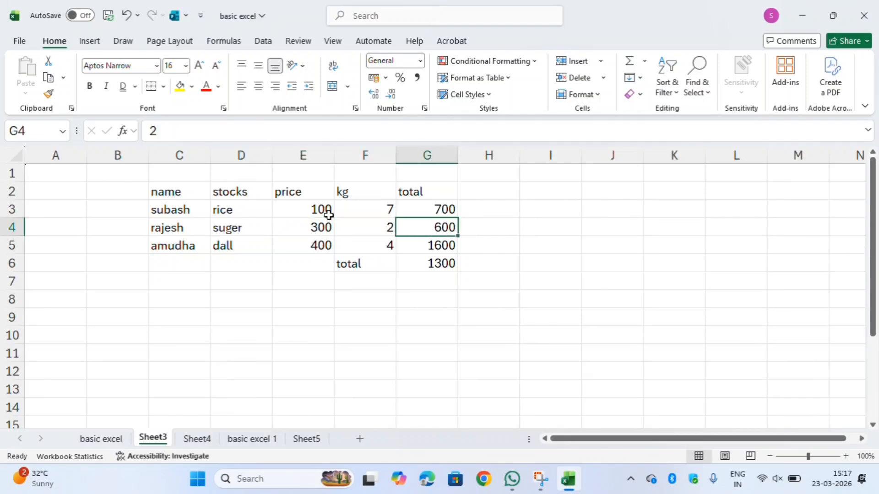
{"action": "key", "text": "Down"}
{"action": "key", "text": "Down"}
{"action": "key", "text": "Left"}
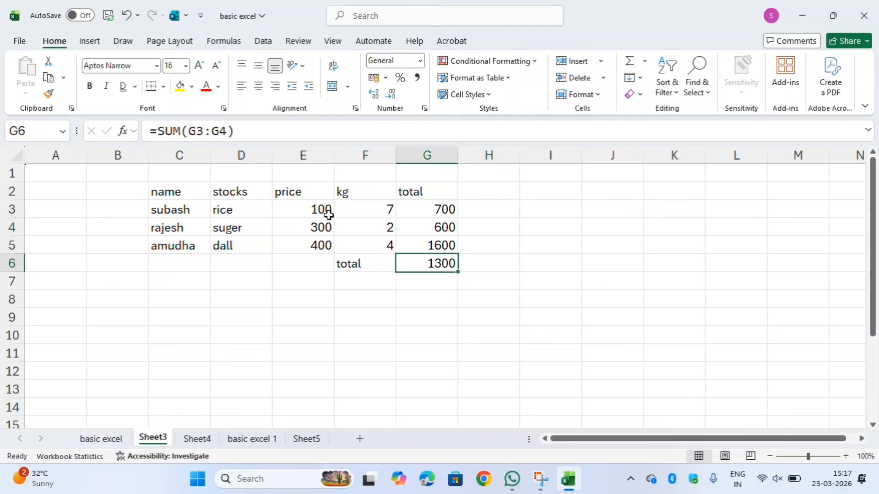
{"action": "key", "text": "Right"}
{"action": "key", "text": "Right"}
{"action": "key", "text": "Up"}
{"action": "key", "text": "Left"}
{"action": "key", "text": "Left"}
{"action": "key", "text": "Left"}
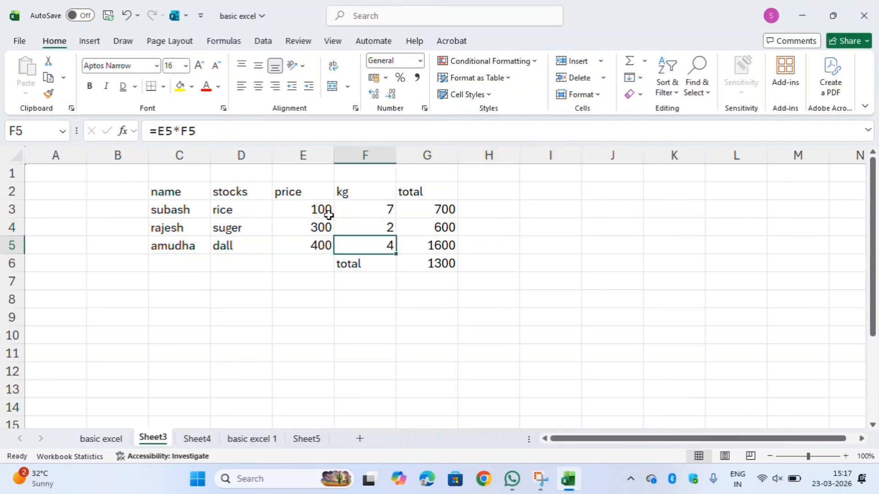
Step: Enter 200 in I4 and 50 in J4 as sample numbers beside the stock table
{"action": "key", "text": "Right"}
{"action": "key", "text": "Up"}
{"action": "key", "text": "Right"}
{"action": "key", "text": "Right"}
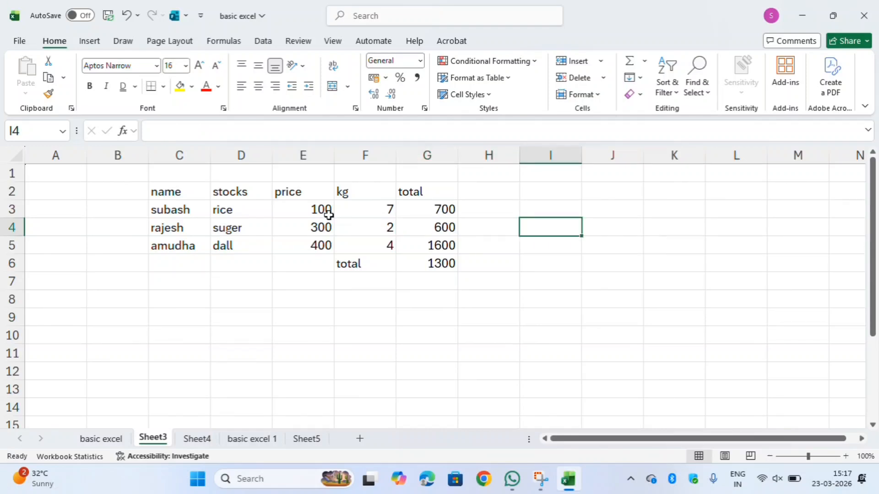
{"action": "type", "text": "200"}
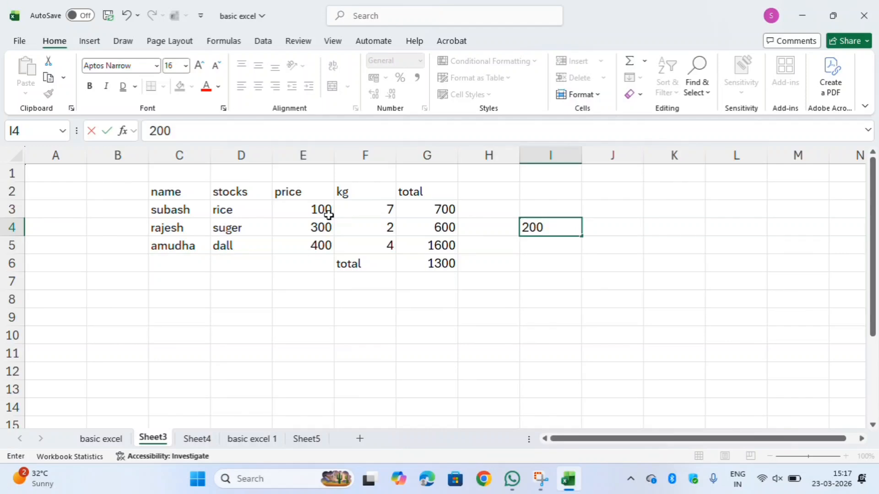
{"action": "key", "text": "Tab"}
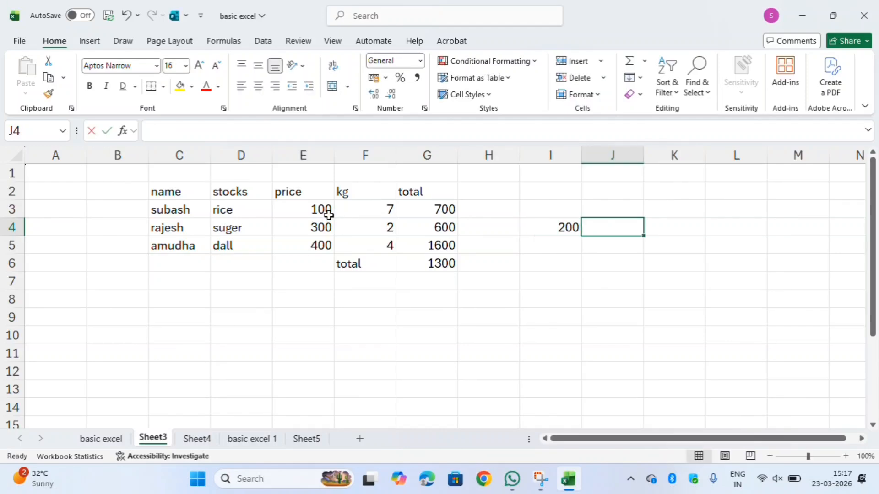
{"action": "type", "text": "50"}
{"action": "key", "text": "Tab"}
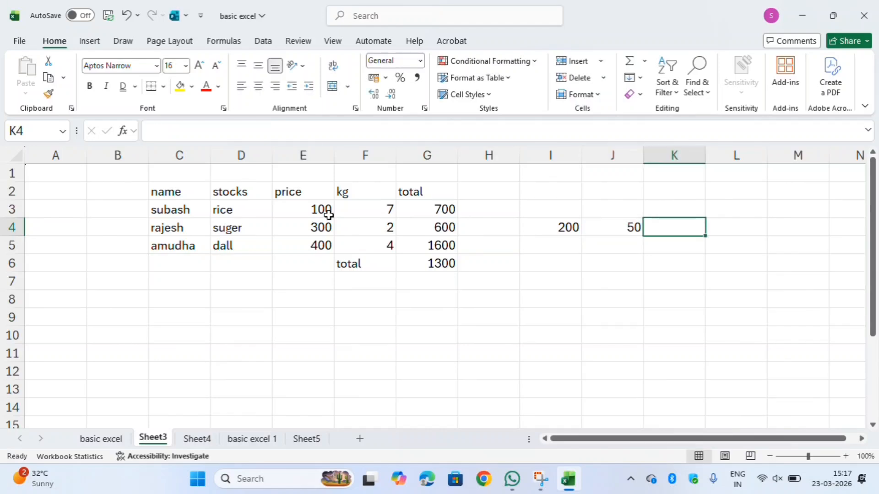
Step: Add the two sample numbers in K4 with the typed-number formula =200+50
{"action": "type", "text": "="}
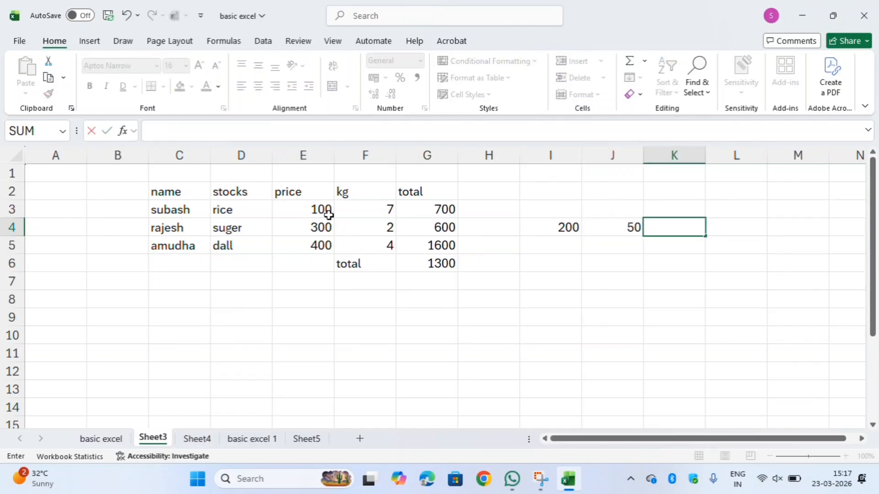
{"action": "type", "text": "200"}
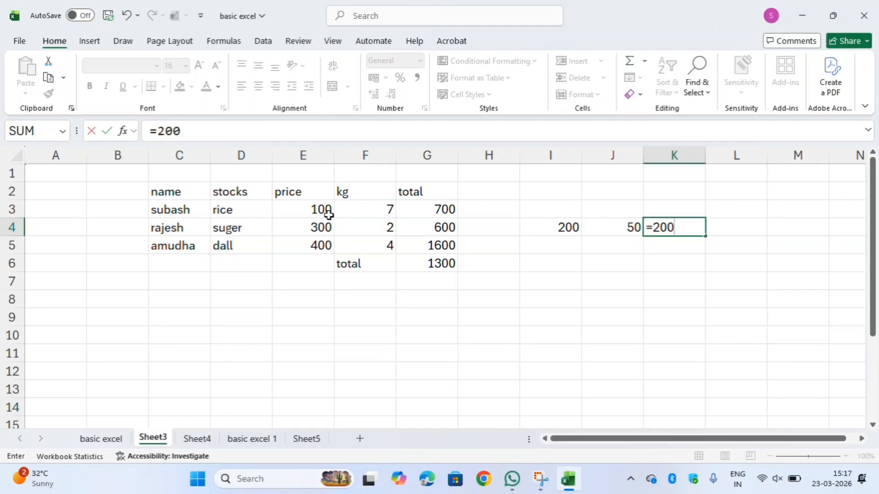
{"action": "type", "text": "+50"}
{"action": "key", "text": "Return"}
{"action": "key", "text": "Up"}
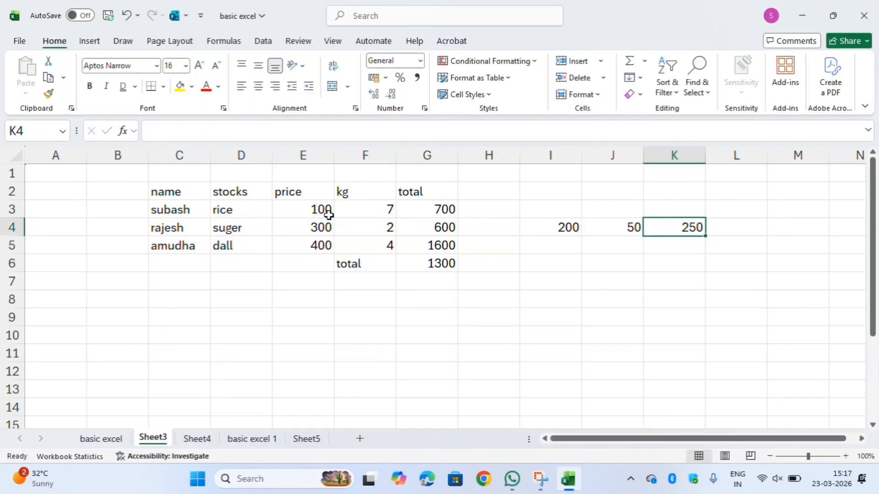
Step: Set the sample number in J4 to 60 and check the formula in K4
{"action": "key", "text": "Left"}
{"action": "key", "text": "BackSpace"}
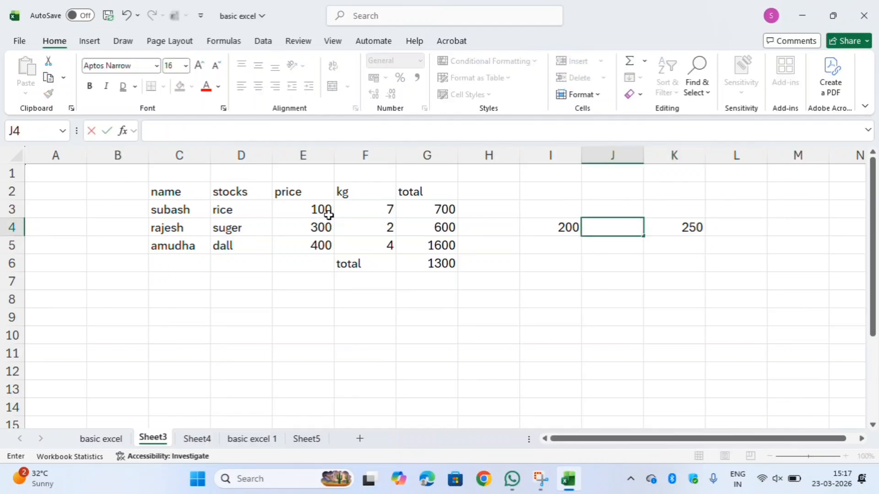
{"action": "type", "text": "60"}
{"action": "key", "text": "Return"}
{"action": "key", "text": "Right"}
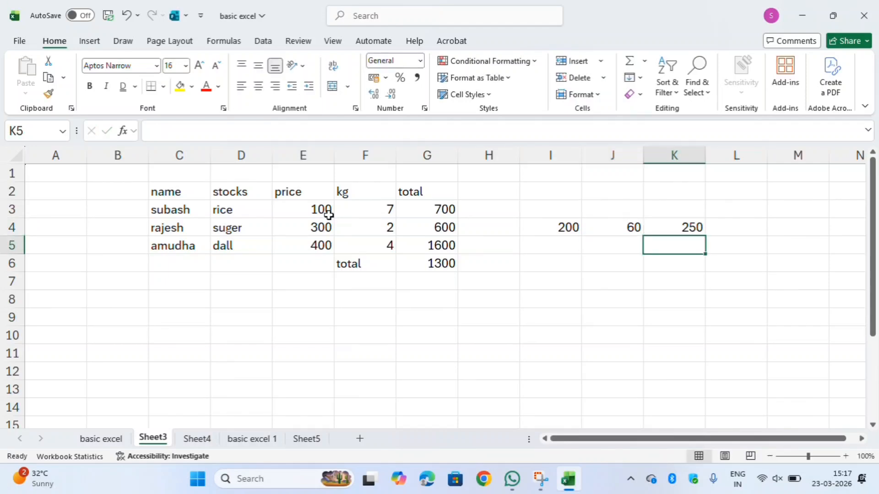
{"action": "key", "text": "Up"}
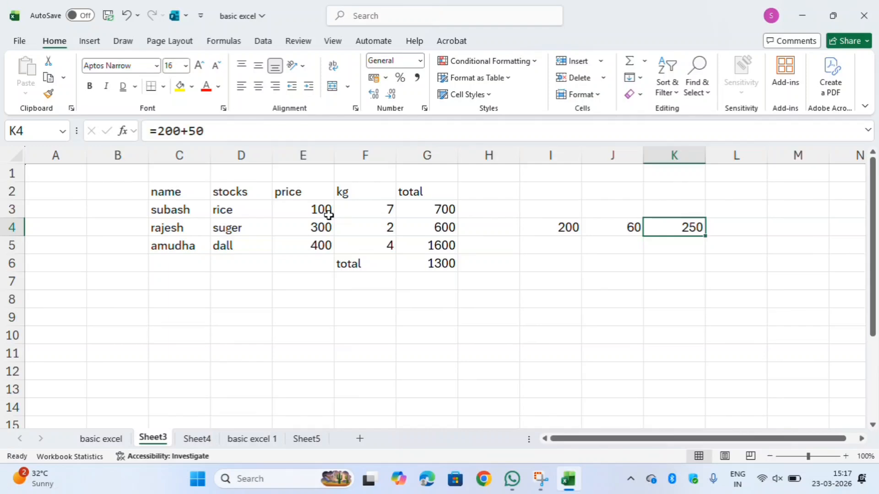
Step: Replace the typed-number formula in K4 with the cell-reference formula =I4+J4
{"action": "key", "text": "F2"}
{"action": "key", "text": "BackSpace"}
{"action": "key", "text": "BackSpace"}
{"action": "key", "text": "BackSpace"}
{"action": "key", "text": "BackSpace"}
{"action": "key", "text": "BackSpace"}
{"action": "key", "text": "BackSpace"}
{"action": "key", "text": "BackSpace"}
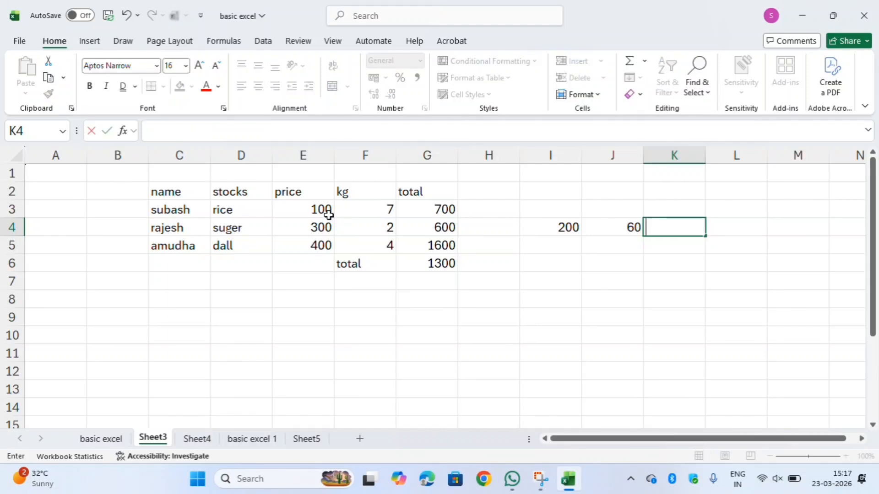
{"action": "type", "text": "="}
{"action": "key", "text": "Left"}
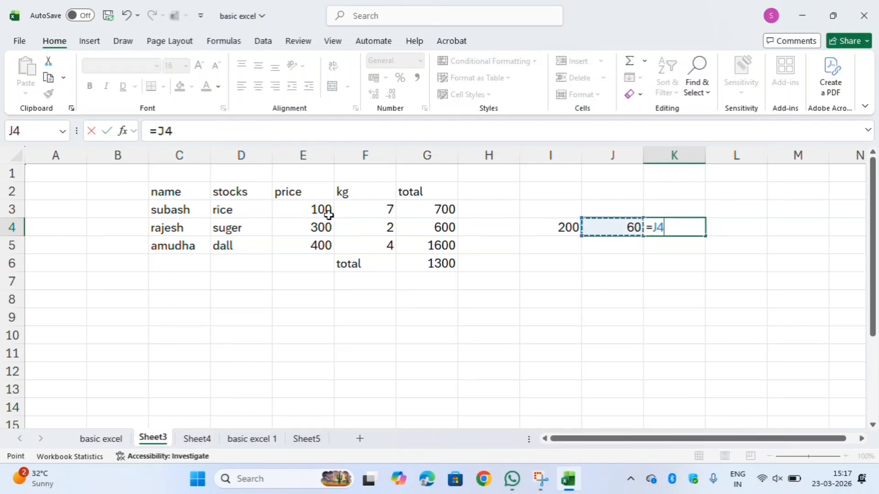
{"action": "key", "text": "Left"}
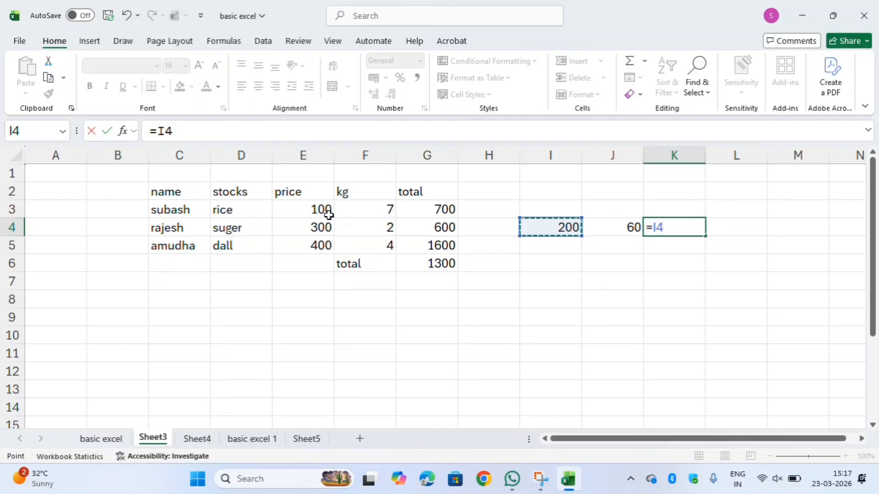
{"action": "type", "text": "+"}
{"action": "key", "text": "Left"}
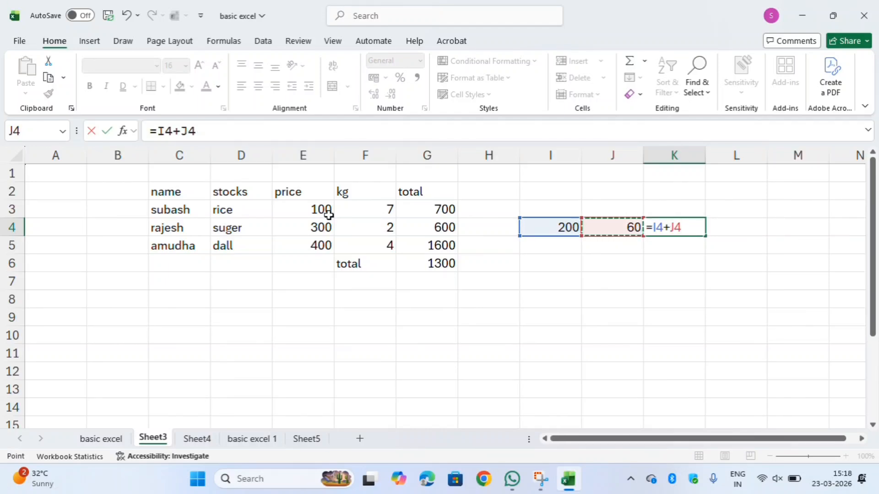
{"action": "key", "text": "Return"}
Step: Set the sample number in J4 to 30 to test the cell-reference formula
{"action": "key", "text": "Left"}
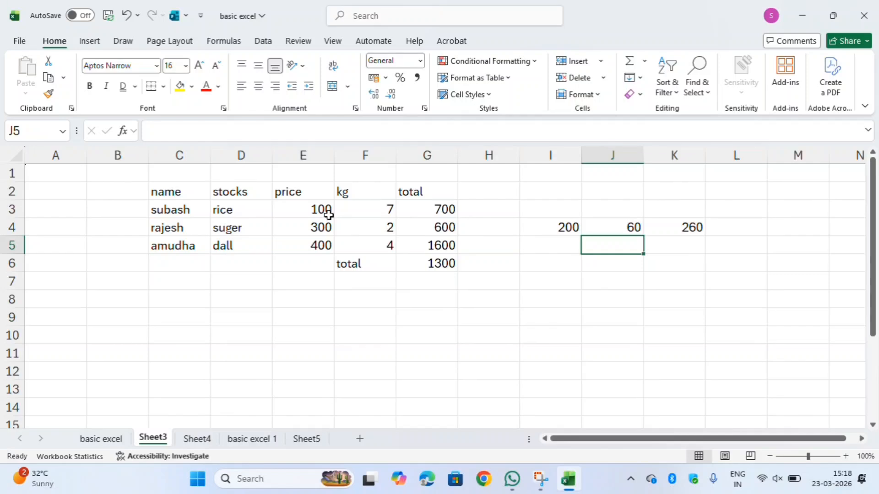
{"action": "key", "text": "Up"}
{"action": "key", "text": "BackSpace"}
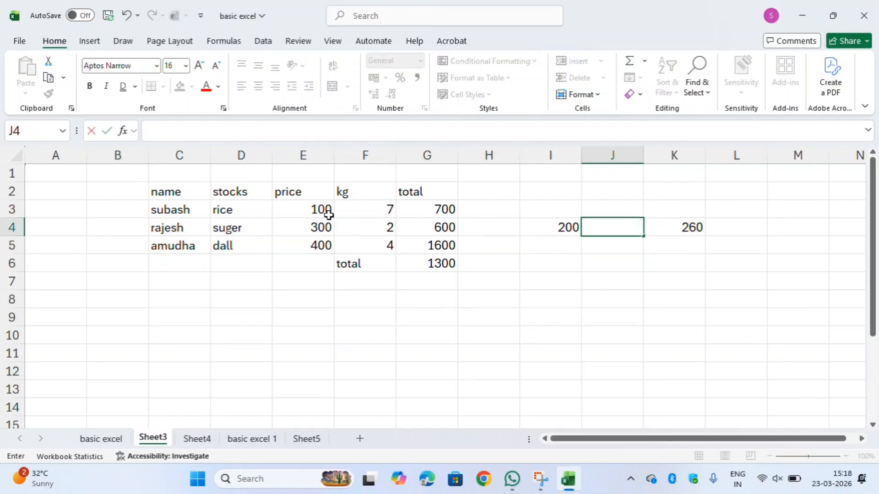
{"action": "type", "text": "30"}
{"action": "key", "text": "Return"}
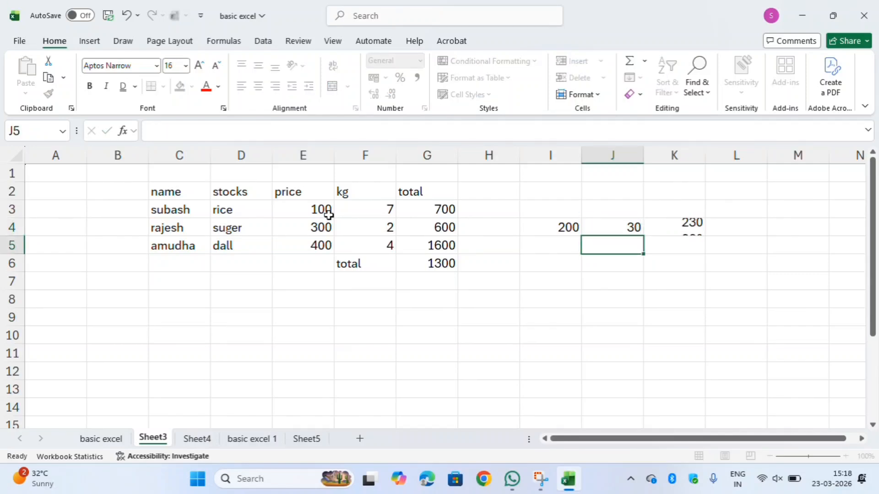
{"action": "key", "text": "Up"}
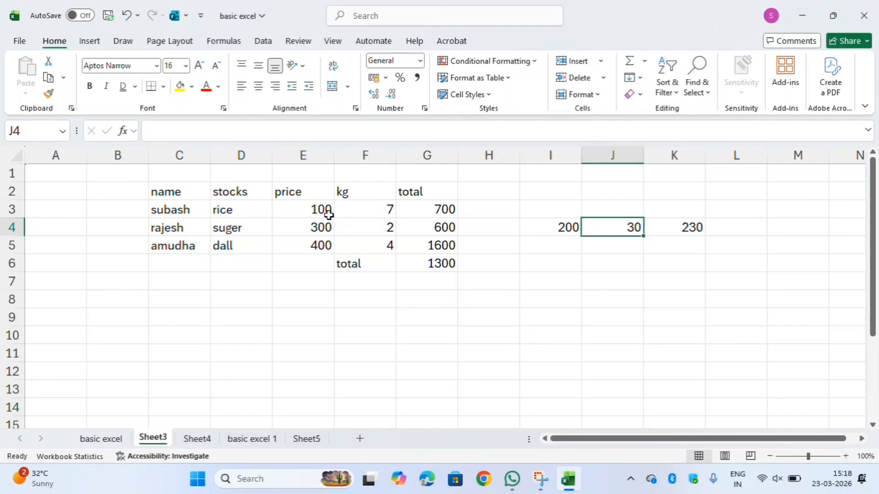
Step: Check the cell-reference formula in K4 against the sample number in J4
{"action": "key", "text": "Left"}
{"action": "key", "text": "Right"}
{"action": "key", "text": "Right"}
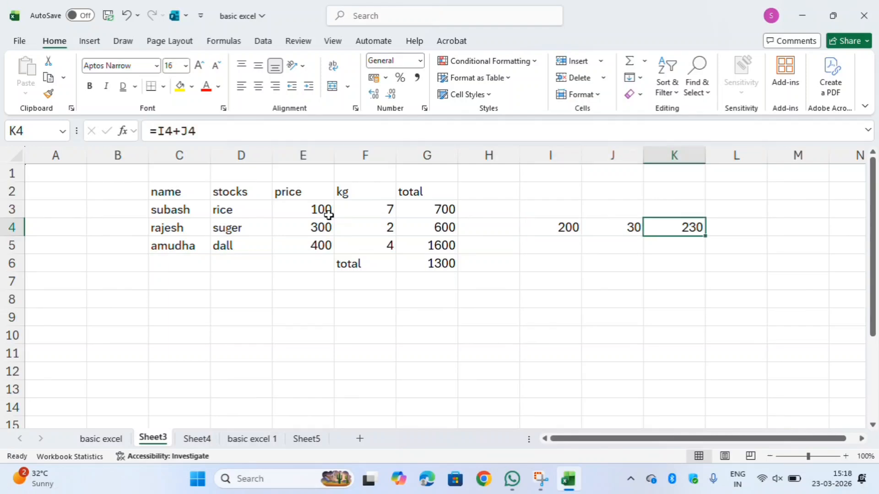
{"action": "key", "text": "Left"}
{"action": "key", "text": "Right"}
Step: Insert the average of the row totals G3:G5 in G7 and a Count Numbers result for G3:G6 in G8
{"action": "left_click", "coordinate": [451, 209]}
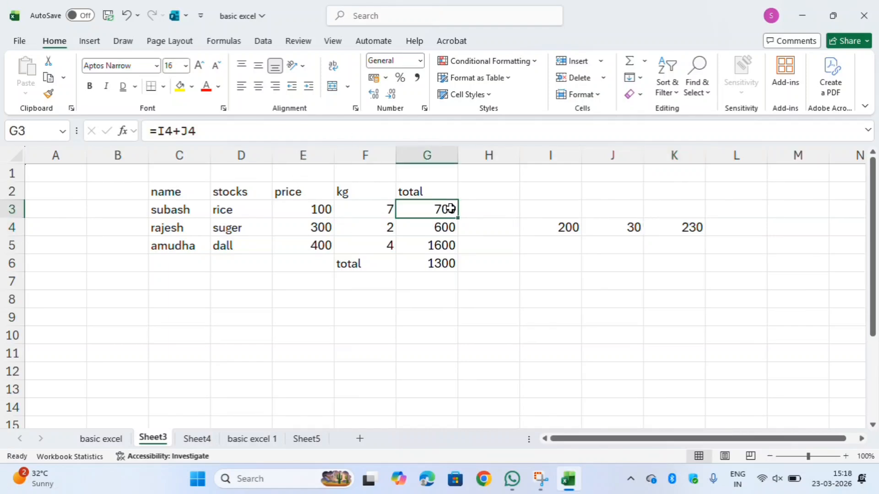
{"action": "left_click_drag", "start_coordinate": [457, 218], "coordinate": [454, 248]}
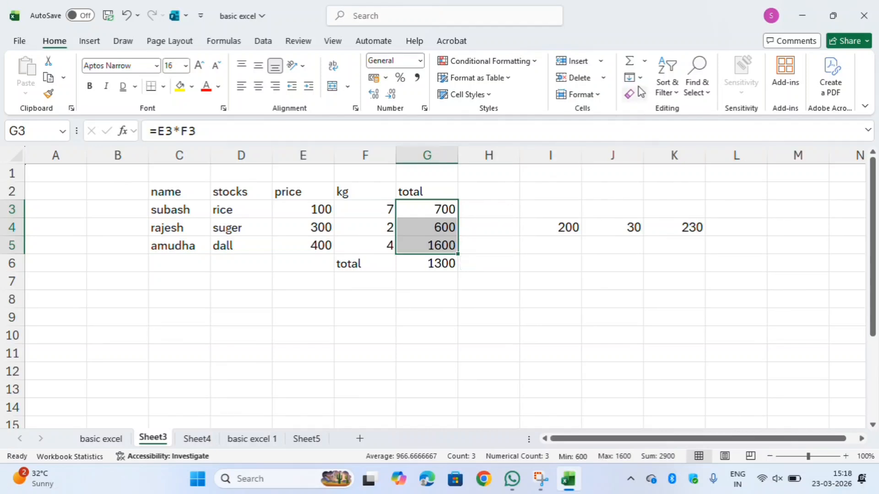
{"action": "left_click", "coordinate": [645, 62]}
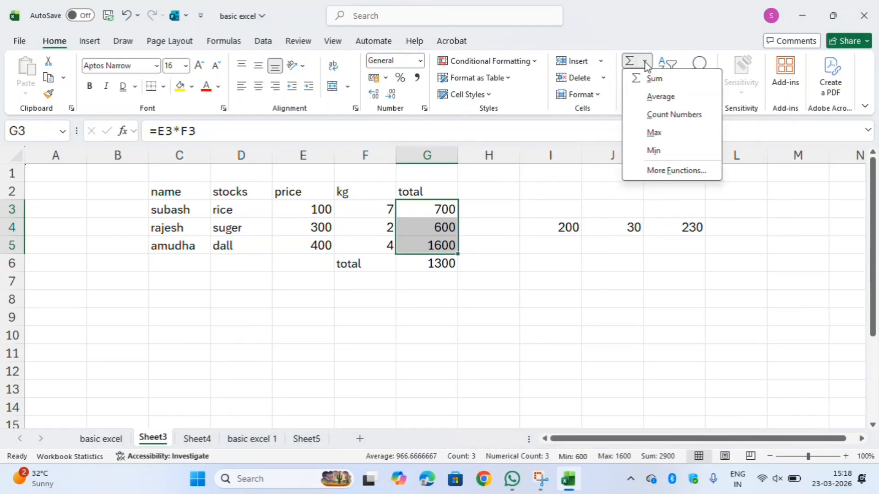
{"action": "left_click", "coordinate": [660, 103]}
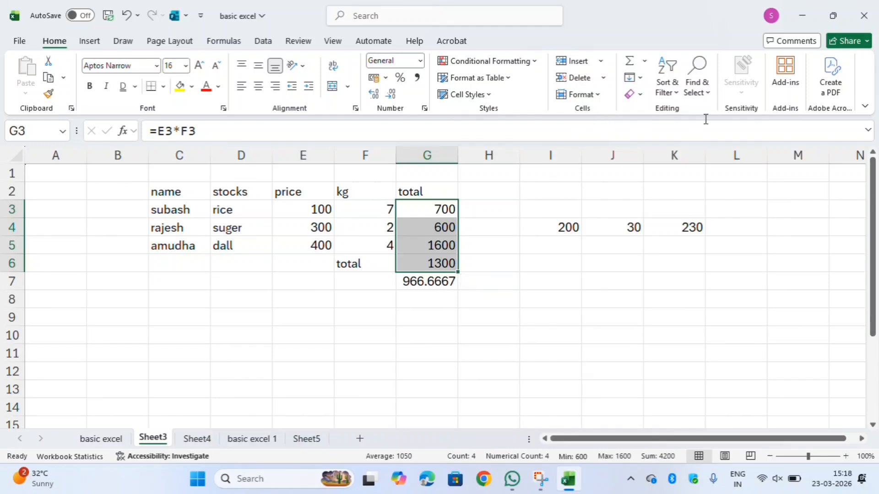
{"action": "left_click", "coordinate": [648, 66]}
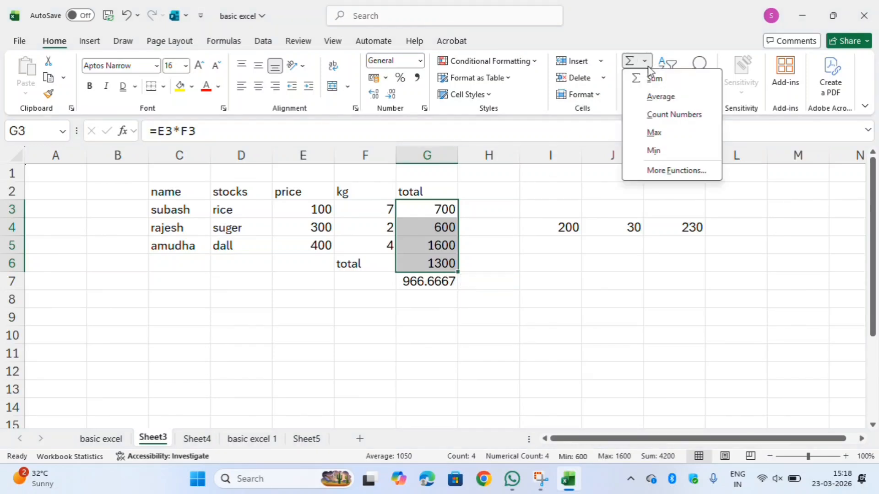
{"action": "left_click", "coordinate": [650, 113]}
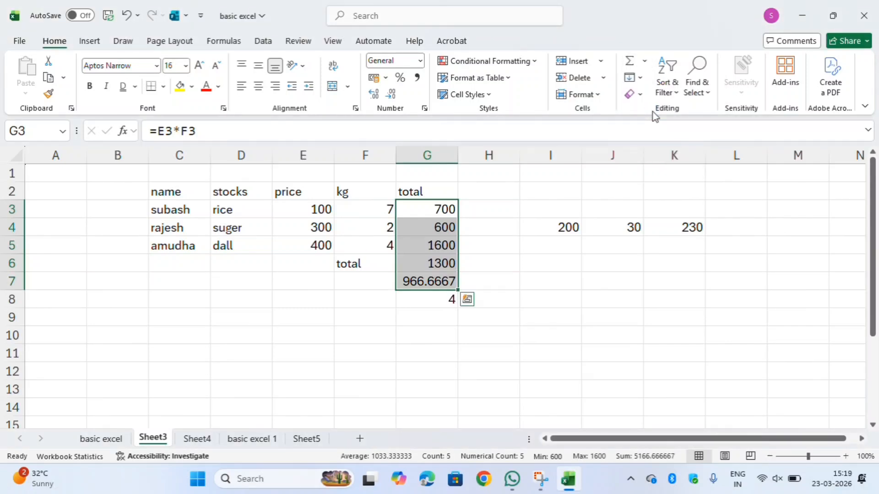
Step: Add the Max of the total column in G9 and the Min in G10, and check the Min formula
{"action": "left_click", "coordinate": [645, 66]}
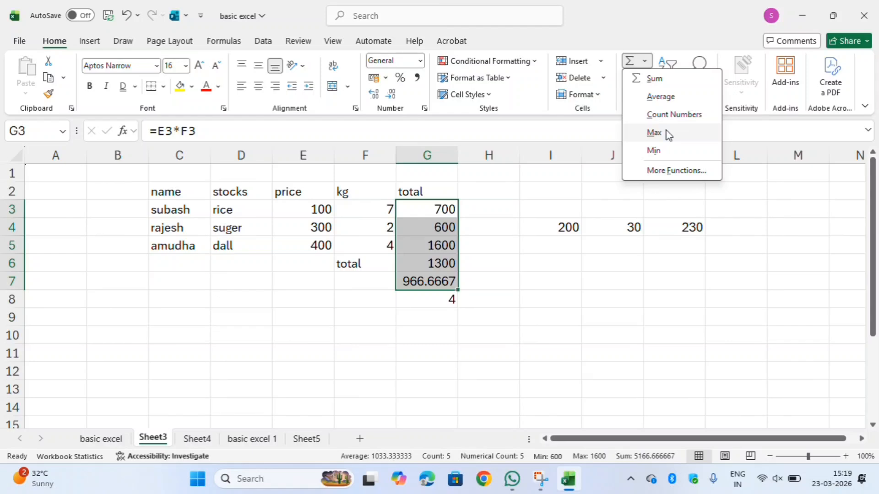
{"action": "left_click", "coordinate": [655, 133]}
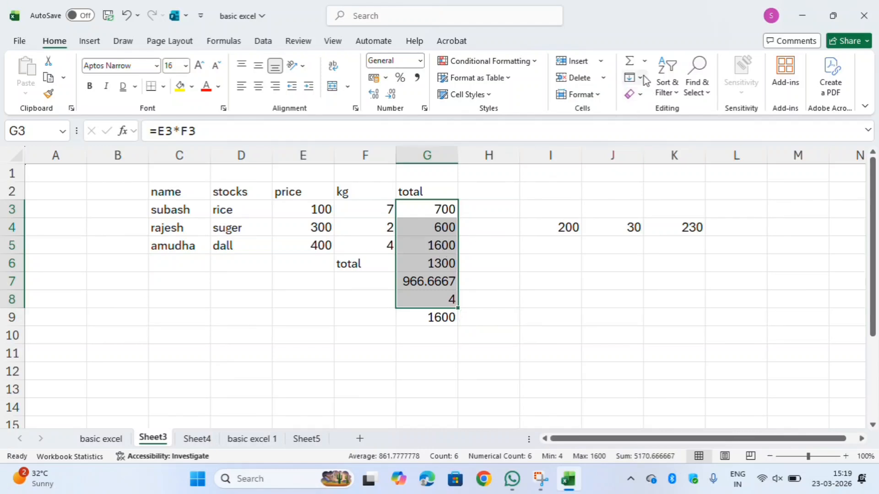
{"action": "left_click", "coordinate": [644, 61]}
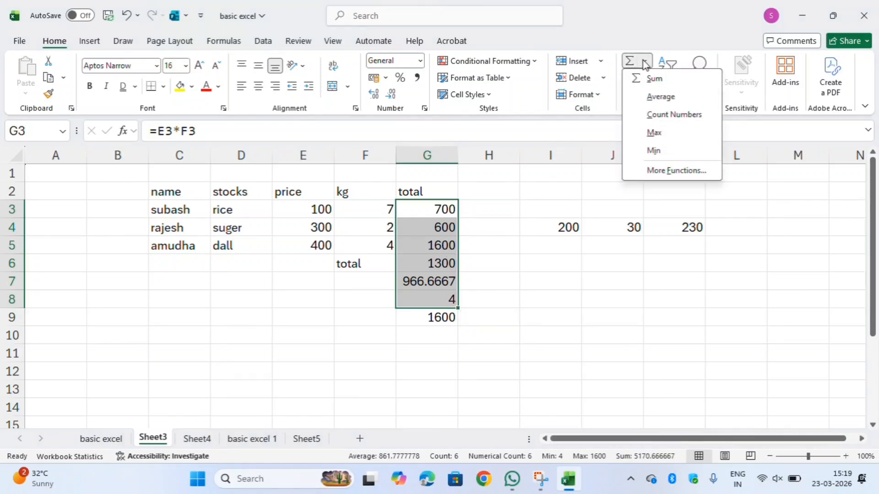
{"action": "left_click", "coordinate": [654, 151]}
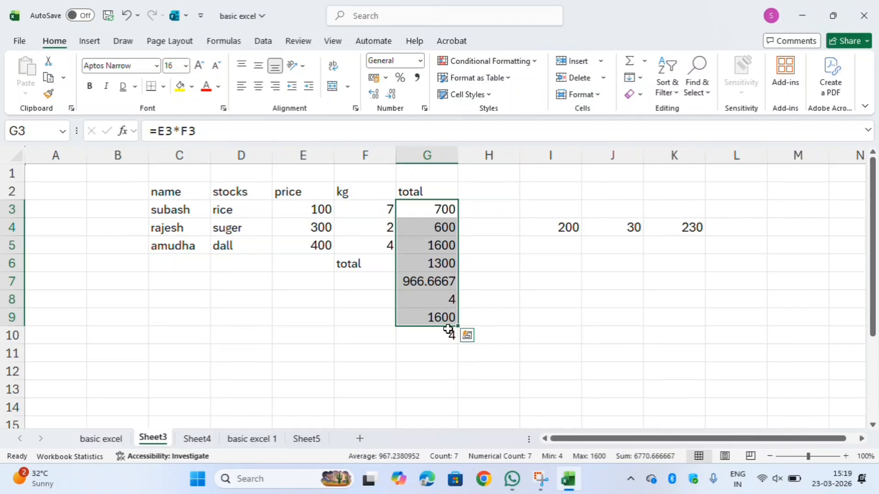
{"action": "left_click", "coordinate": [442, 340]}
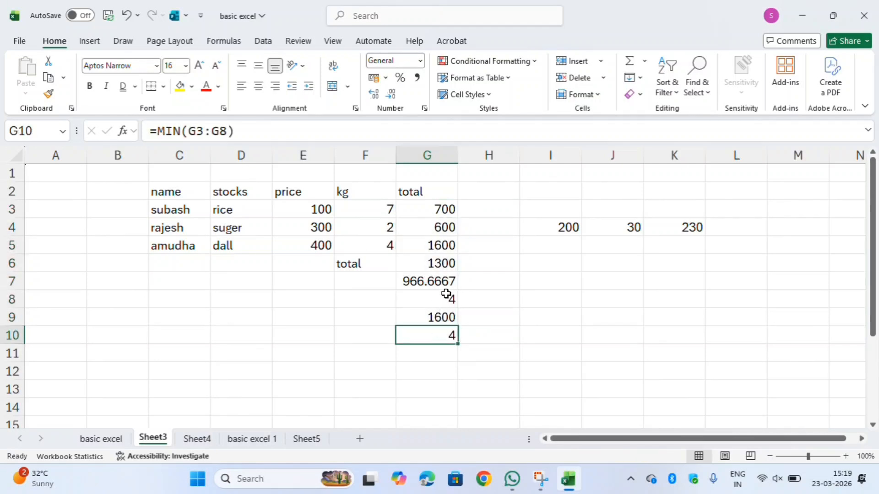
Step: Delete the average, count, max and min results in G7:G10
{"action": "left_click", "coordinate": [430, 283]}
{"action": "left_click_drag", "start_coordinate": [430, 282], "coordinate": [448, 334]}
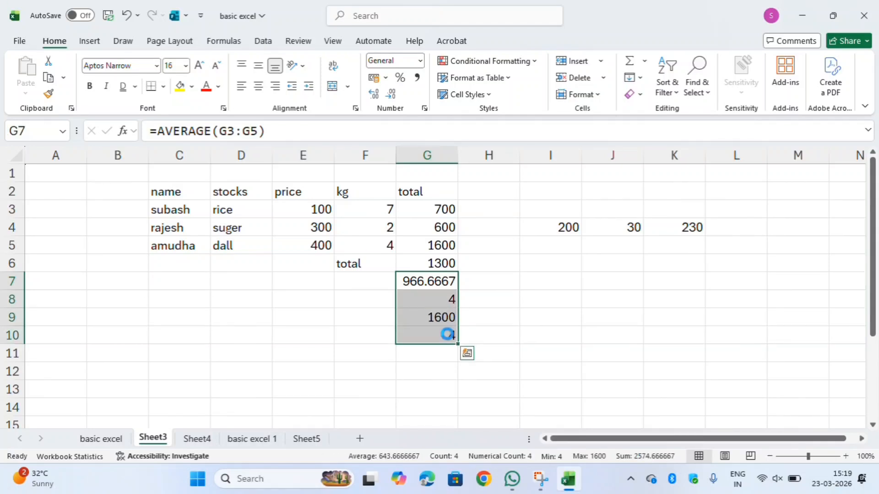
{"action": "key", "text": "Delete"}
{"action": "left_click", "coordinate": [526, 308]}
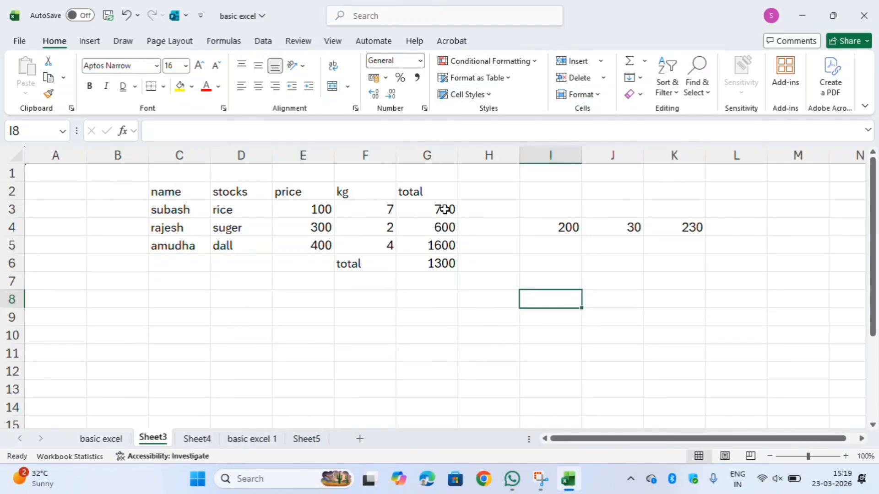
Step: Clear the grand total in G6 and highlight the row totals G3:G5
{"action": "left_click_drag", "start_coordinate": [444, 209], "coordinate": [451, 270]}
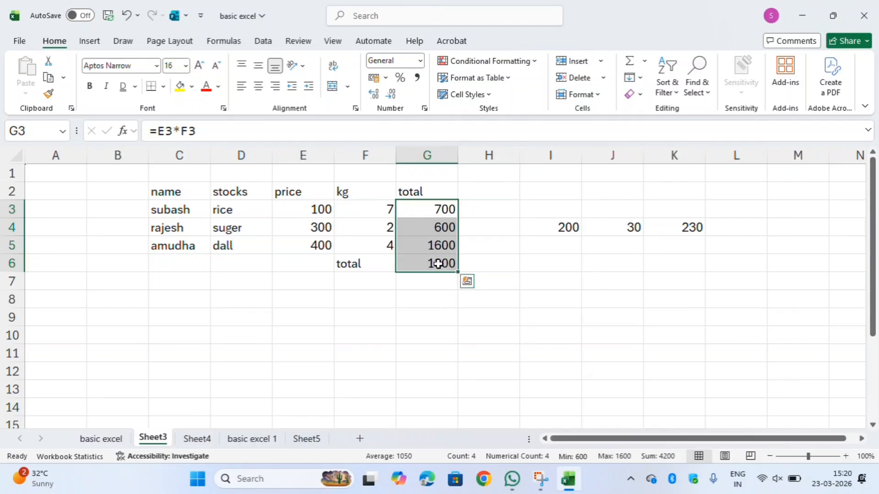
{"action": "left_click", "coordinate": [438, 264]}
{"action": "key", "text": "BackSpace"}
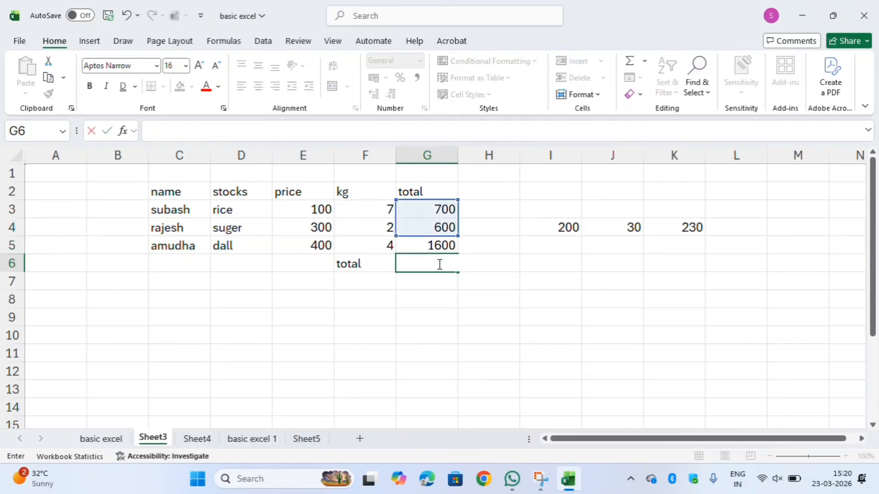
{"action": "left_click_drag", "start_coordinate": [415, 294], "coordinate": [447, 243]}
{"action": "left_click", "coordinate": [447, 216]}
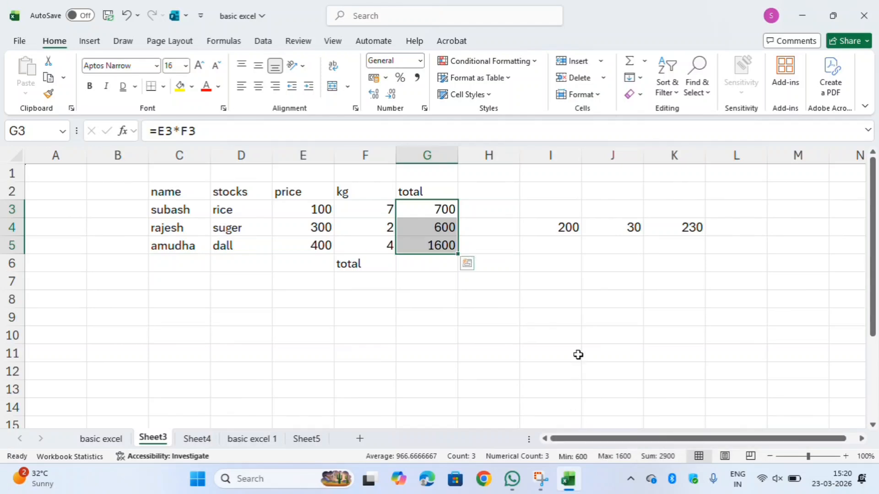
{"action": "left_click", "coordinate": [582, 339]}
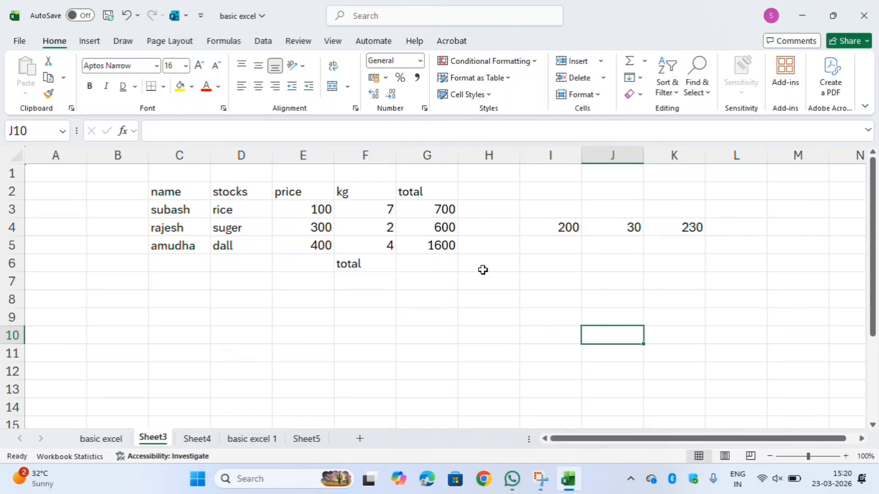
Step: Enter the sample numbers 1 in I7 and 2 in I8
{"action": "left_click", "coordinate": [539, 290]}
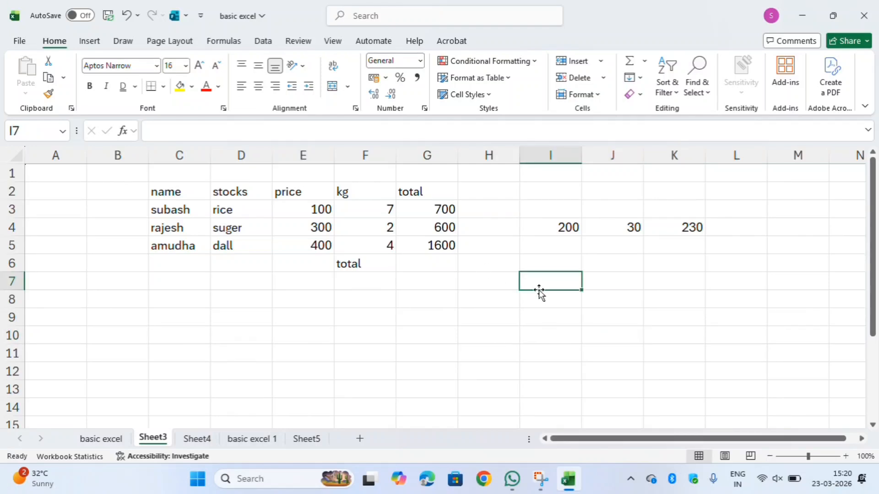
{"action": "key", "text": "F2"}
{"action": "type", "text": "12"}
{"action": "key", "text": "BackSpace"}
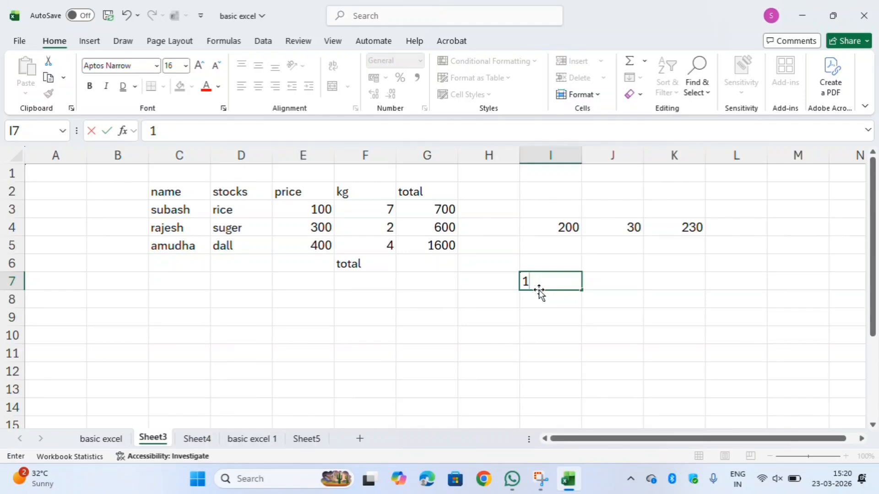
{"action": "key", "text": "Return"}
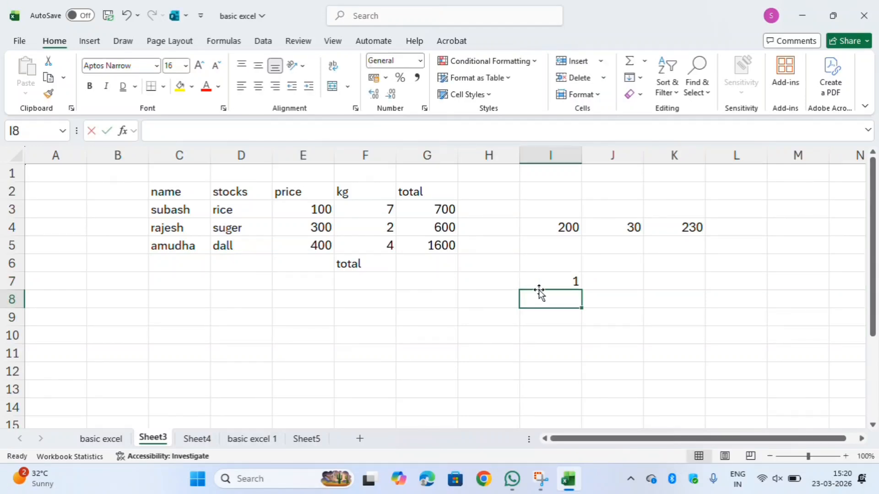
{"action": "type", "text": "2"}
{"action": "key", "text": "Return"}
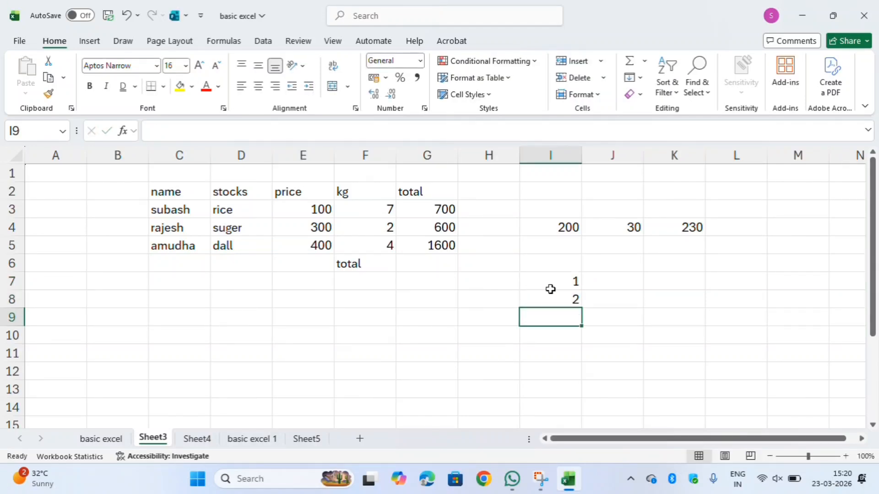
Step: AutoFill from I7 down to I13 and apply the Fill Series option to number the cells
{"action": "left_click", "coordinate": [578, 280]}
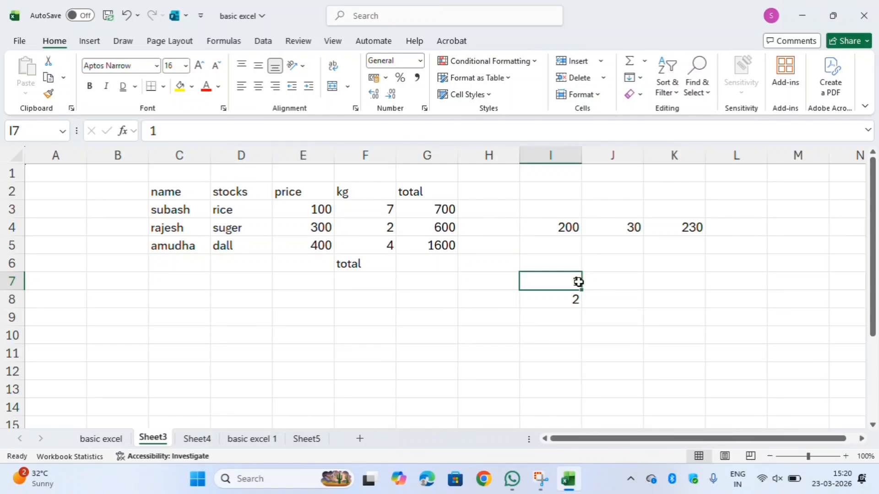
{"action": "left_click_drag", "start_coordinate": [581, 289], "coordinate": [602, 399]}
{"action": "left_click", "coordinate": [590, 405]}
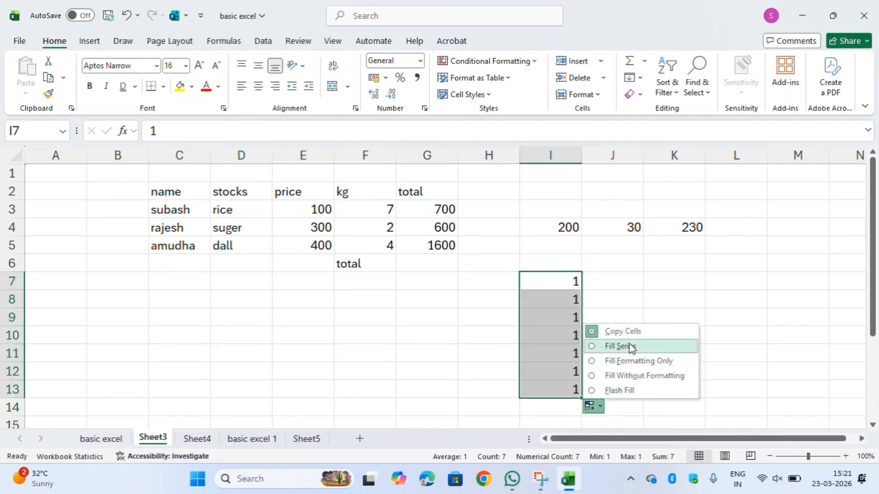
{"action": "left_click", "coordinate": [634, 350]}
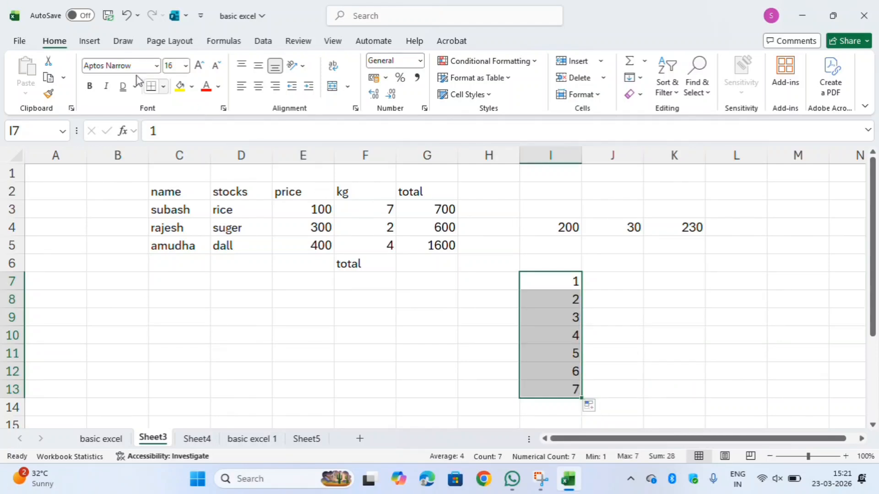
Step: Disable the fill handle and cell drag-and-drop in the advanced Excel options
{"action": "left_click", "coordinate": [18, 40]}
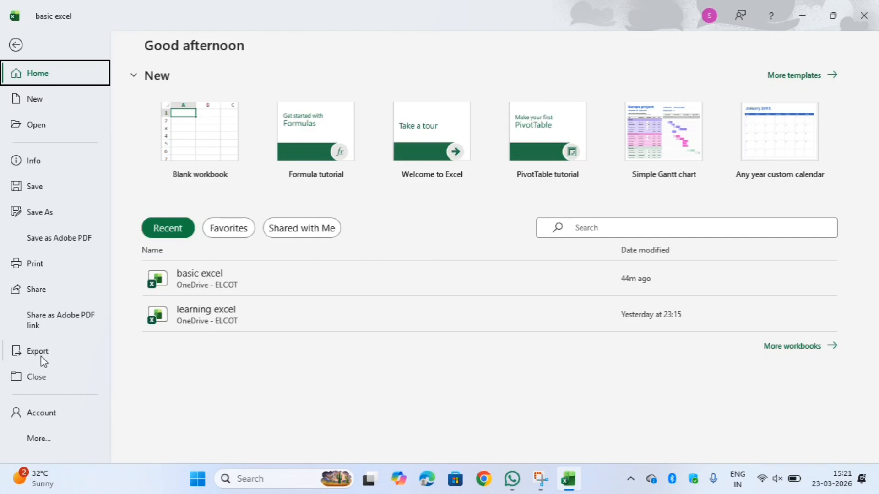
{"action": "left_click", "coordinate": [44, 438]}
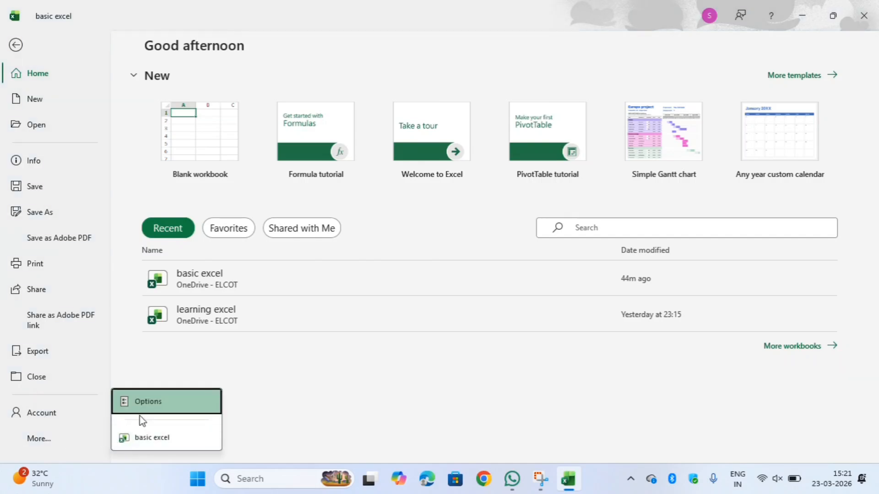
{"action": "left_click", "coordinate": [151, 407]}
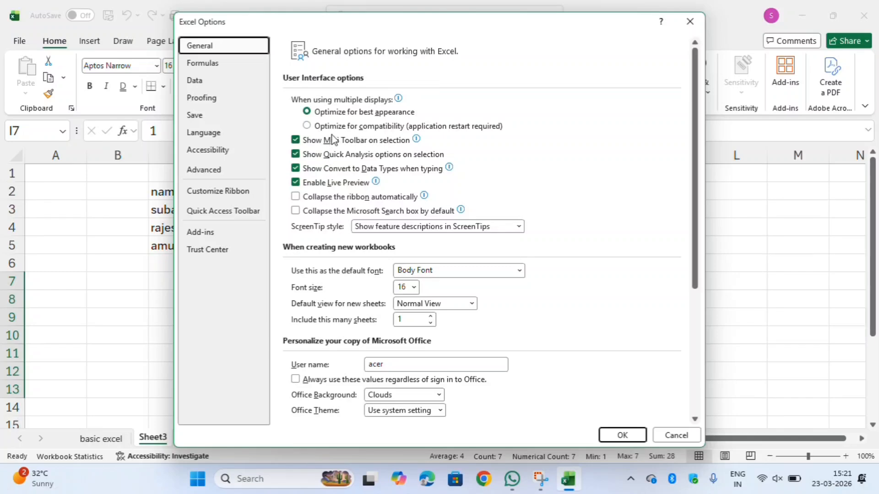
{"action": "left_click", "coordinate": [227, 175]}
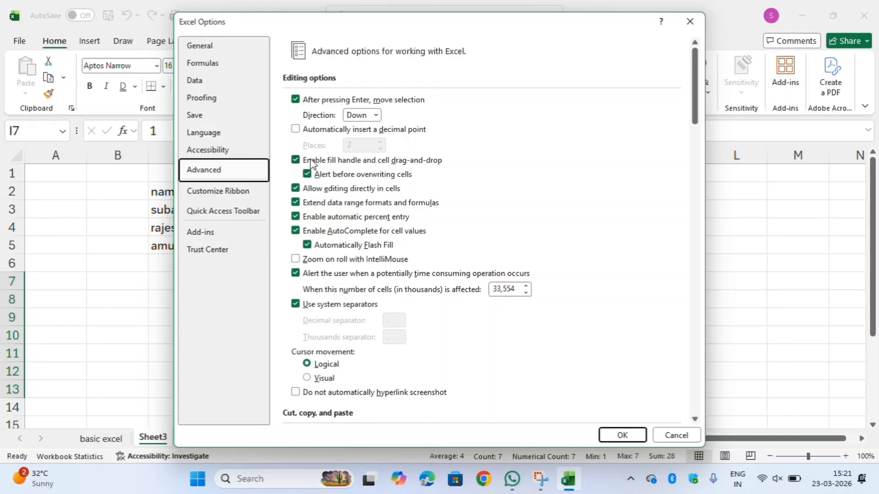
{"action": "left_click", "coordinate": [296, 160]}
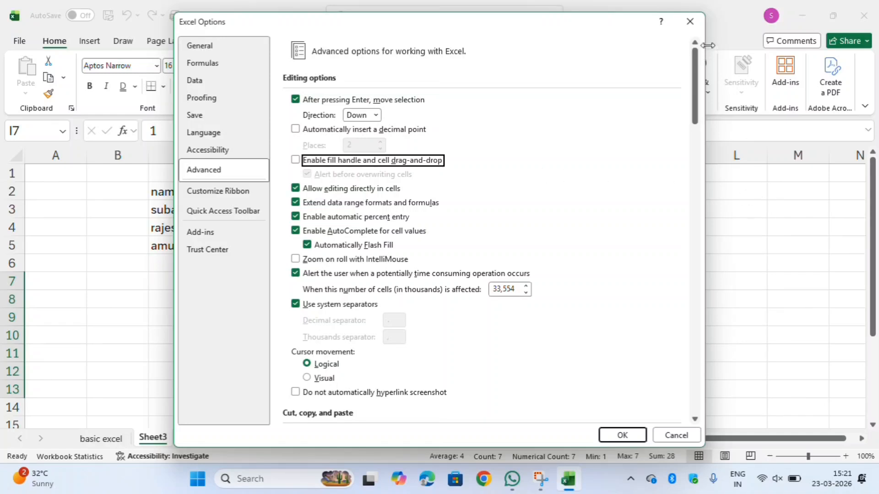
{"action": "left_click", "coordinate": [620, 435]}
Step: Enter 1 in K10 and reselect that cell to check its fill handle
{"action": "left_click", "coordinate": [652, 341]}
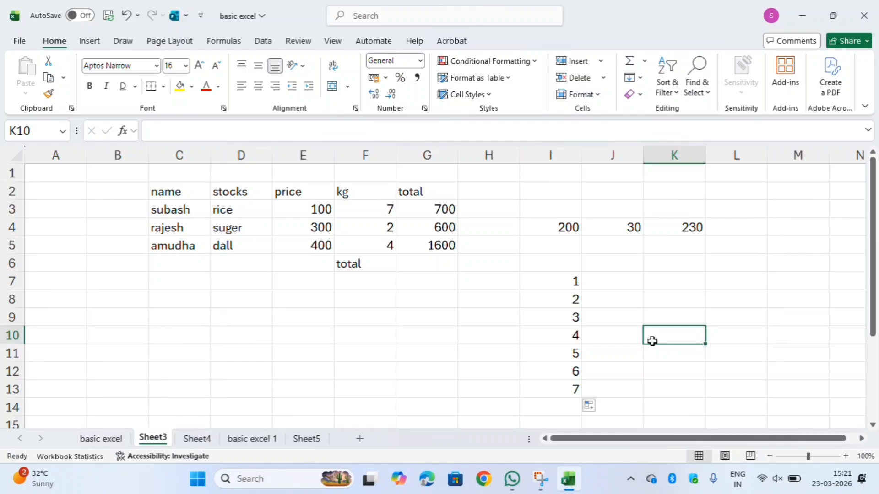
{"action": "type", "text": "1"}
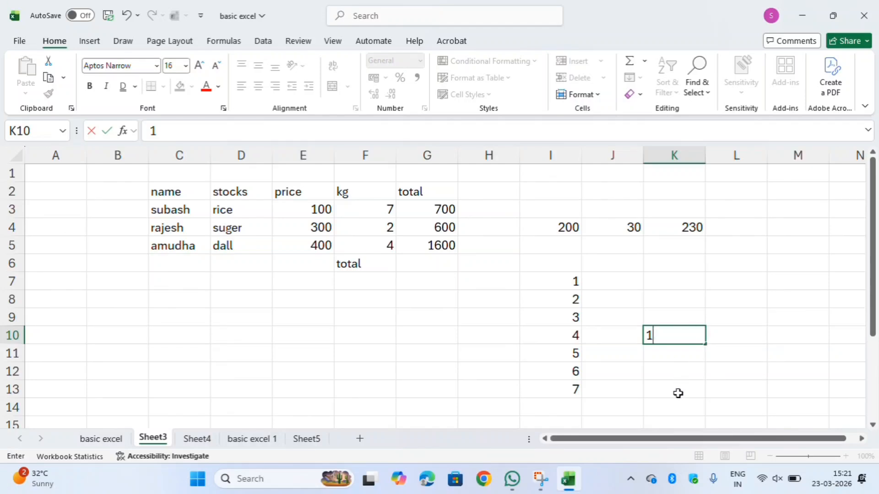
{"action": "left_click", "coordinate": [696, 350]}
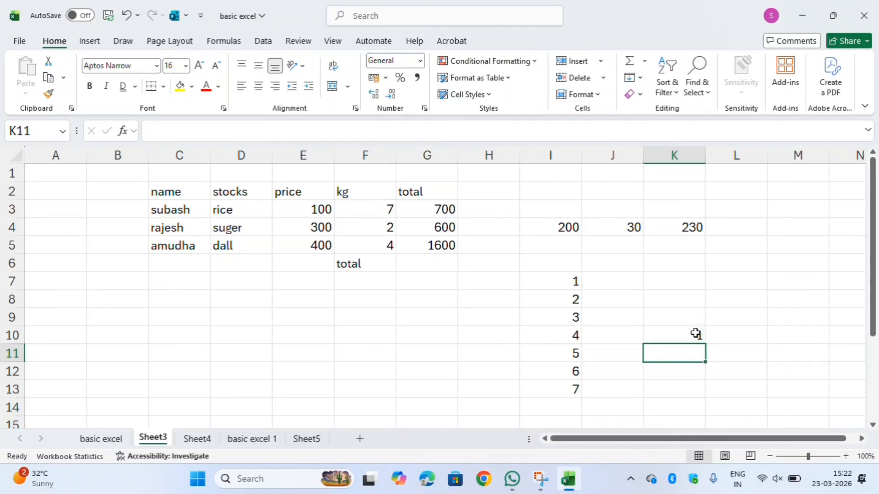
{"action": "left_click", "coordinate": [696, 339]}
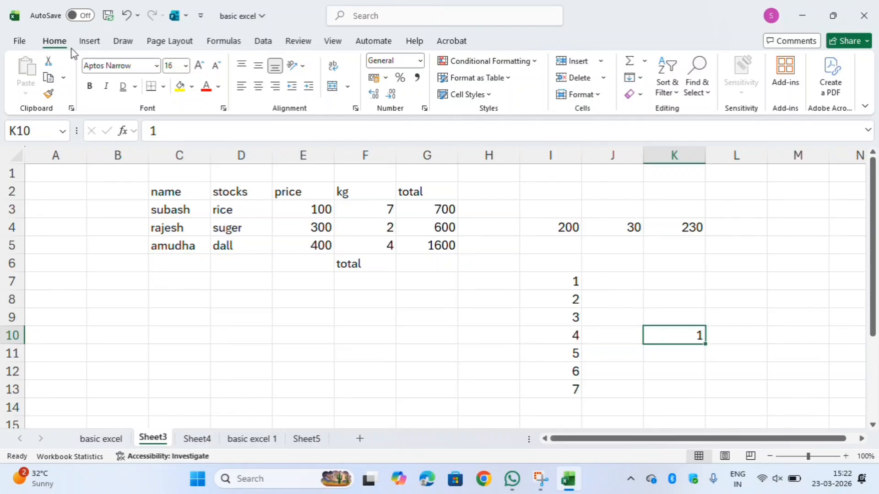
Step: Enable the fill handle and cell drag-and-drop in the advanced Excel options
{"action": "left_click", "coordinate": [19, 41]}
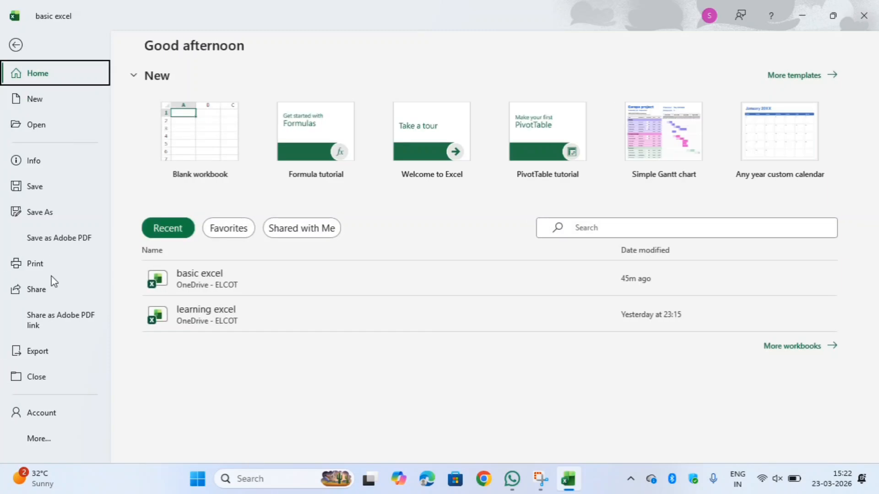
{"action": "left_click", "coordinate": [49, 439]}
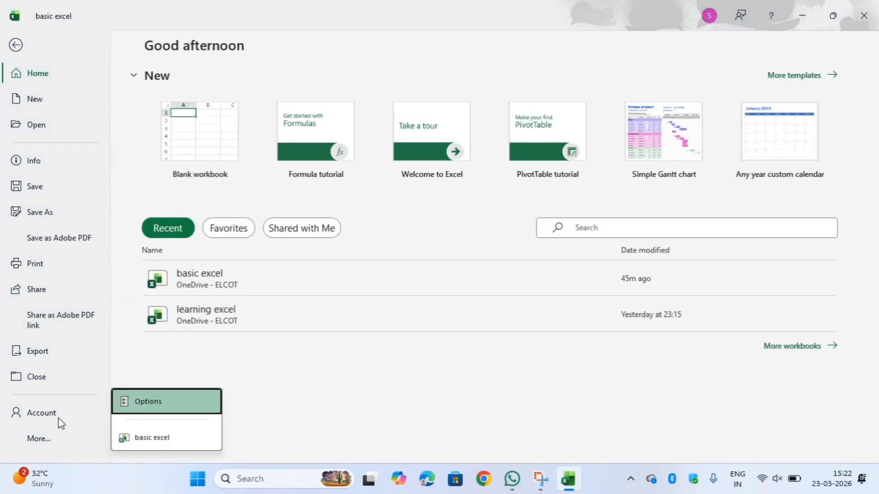
{"action": "left_click", "coordinate": [188, 399]}
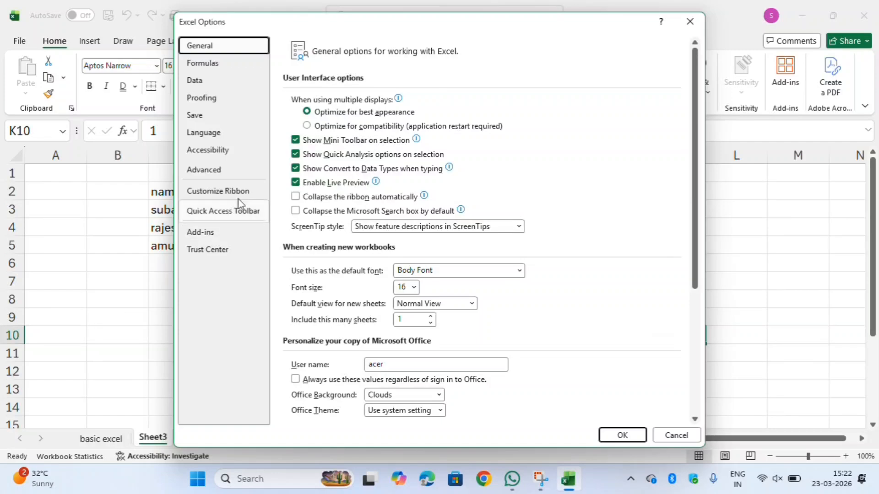
{"action": "left_click", "coordinate": [226, 173]}
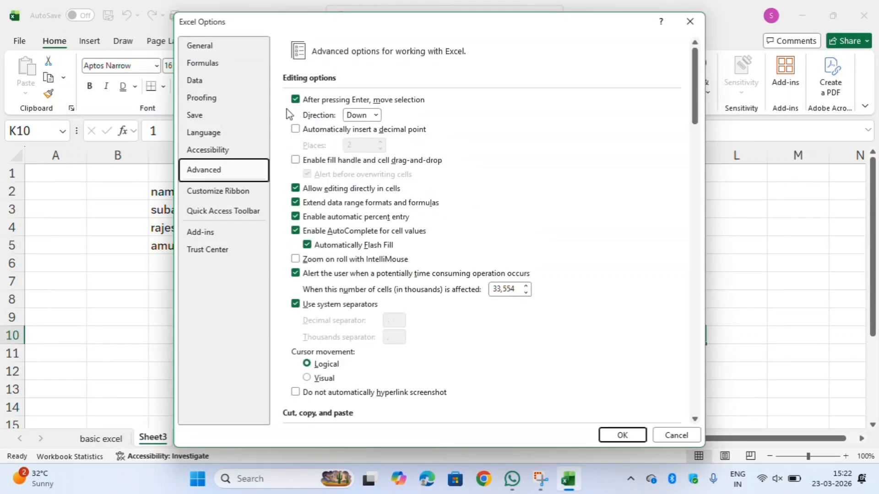
{"action": "left_click", "coordinate": [295, 161]}
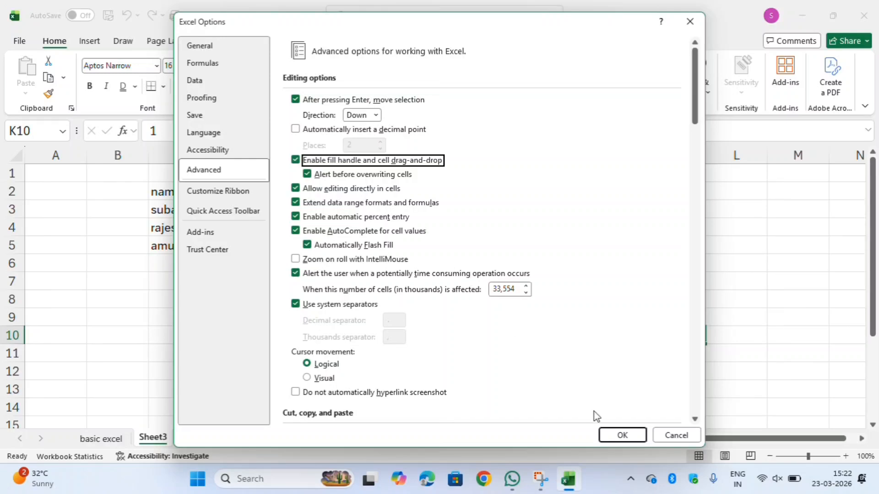
{"action": "left_click", "coordinate": [621, 434]}
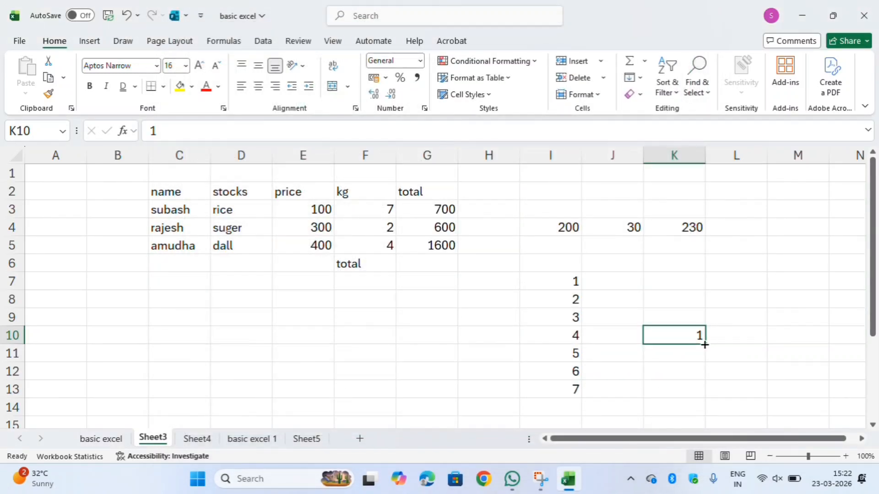
Step: AutoFill from K10 down to K15 and apply the Fill Series option to number the cells
{"action": "left_click_drag", "start_coordinate": [706, 344], "coordinate": [712, 404]}
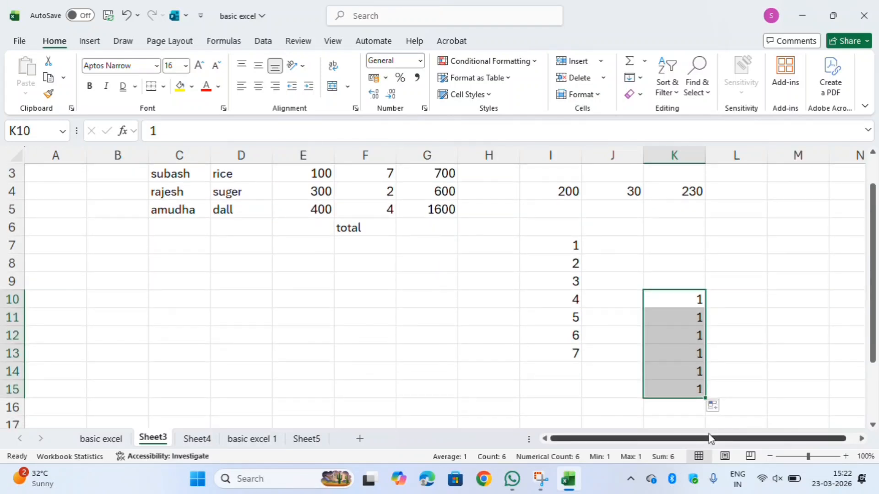
{"action": "left_click", "coordinate": [713, 407]}
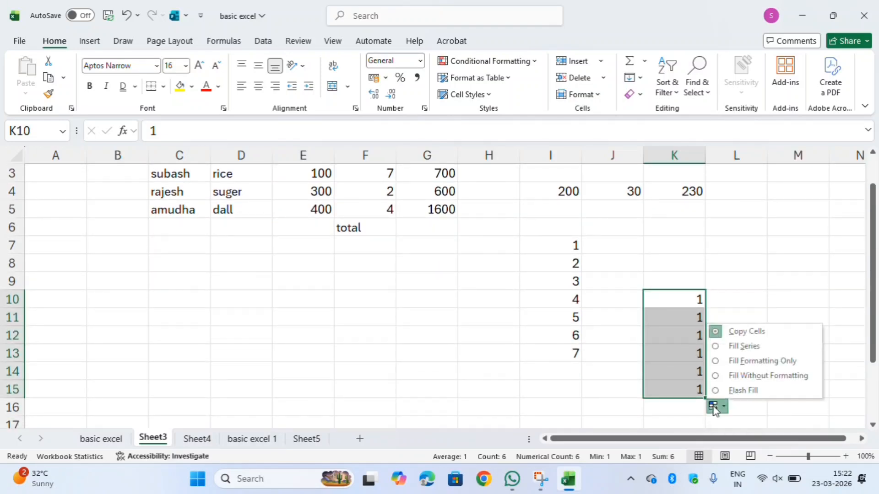
{"action": "left_click", "coordinate": [756, 349]}
{"action": "left_click", "coordinate": [639, 246]}
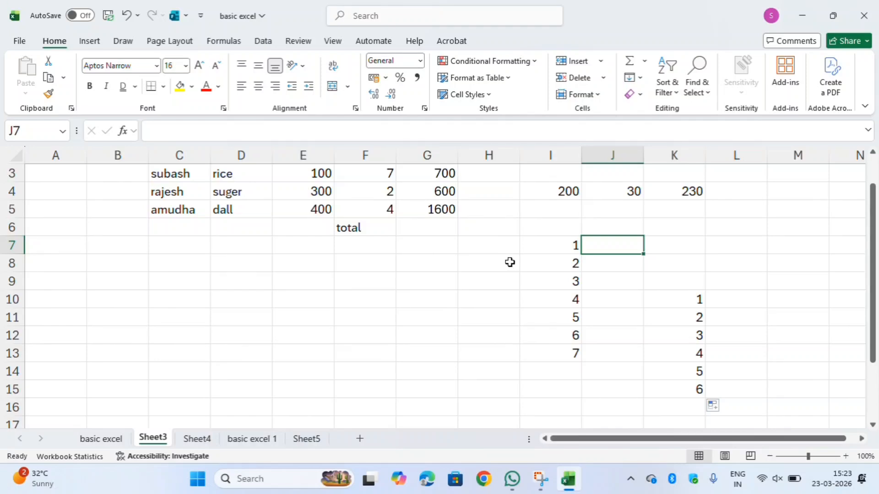
{"action": "left_click", "coordinate": [489, 231]}
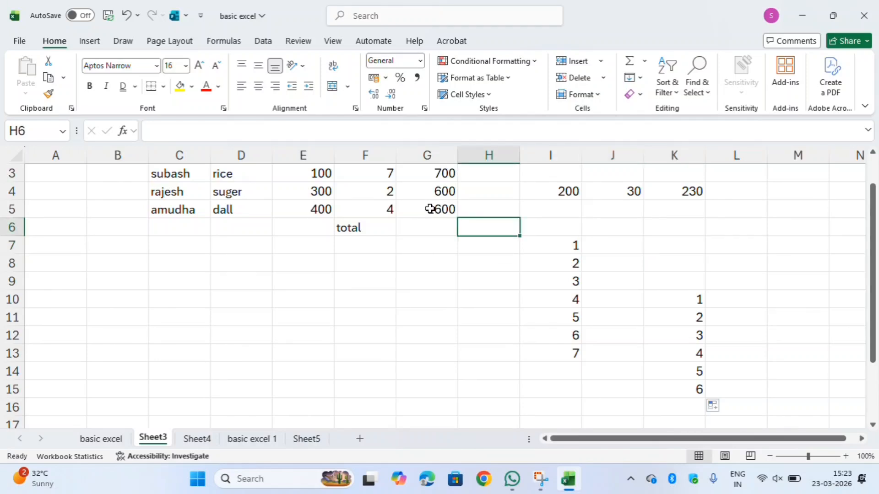
{"action": "key", "text": "Up"}
{"action": "key", "text": "Up"}
{"action": "key", "text": "Up"}
{"action": "key", "text": "Up"}
{"action": "key", "text": "Up"}
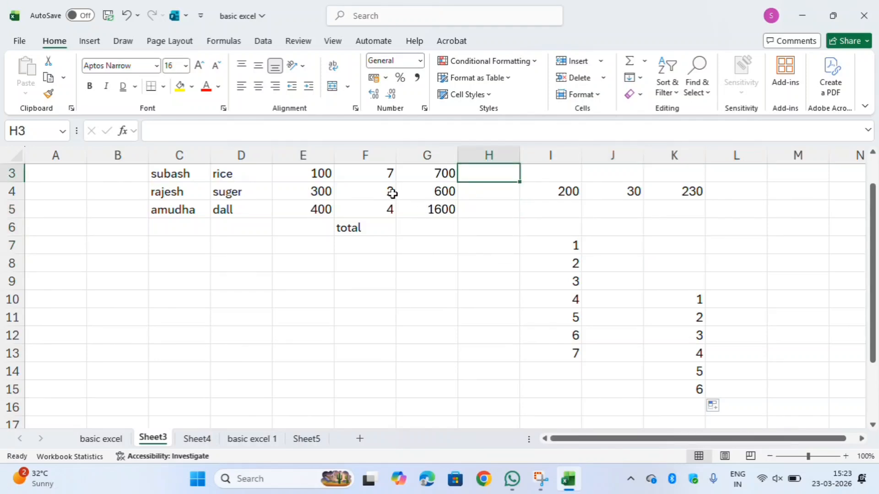